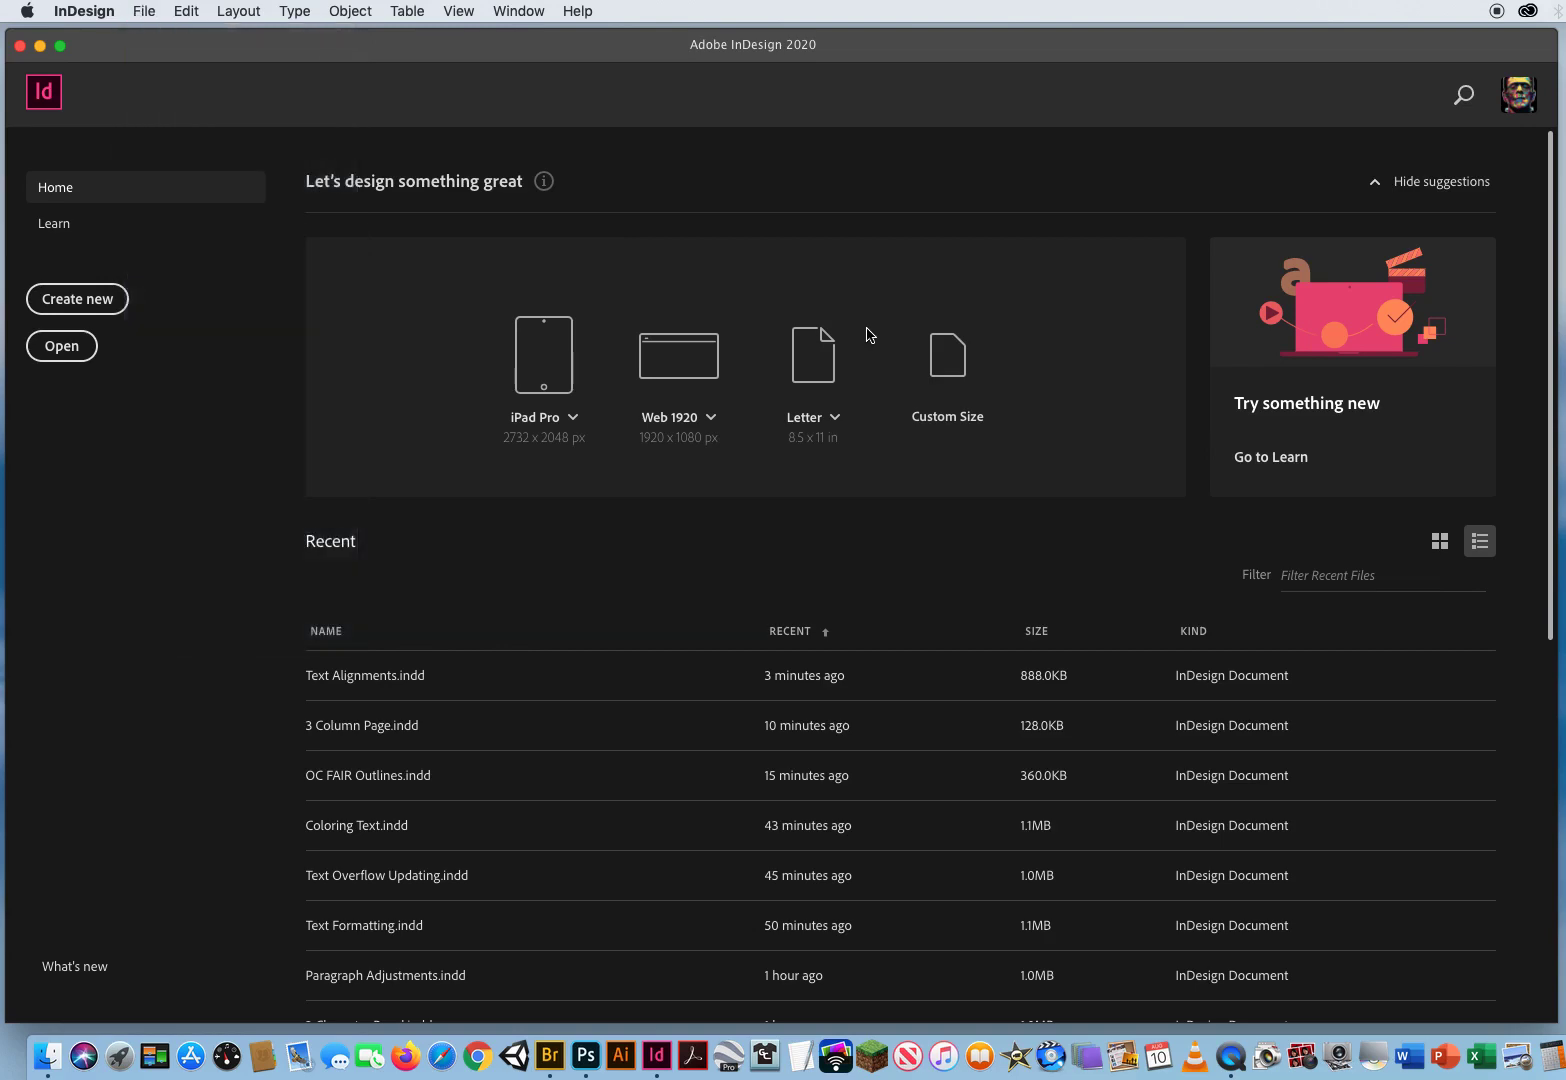
# Open Text Wraps.indd from the 10 Making Text Wraps folder and close the floating Paragraph panel.
pyautogui.click(927, 180)
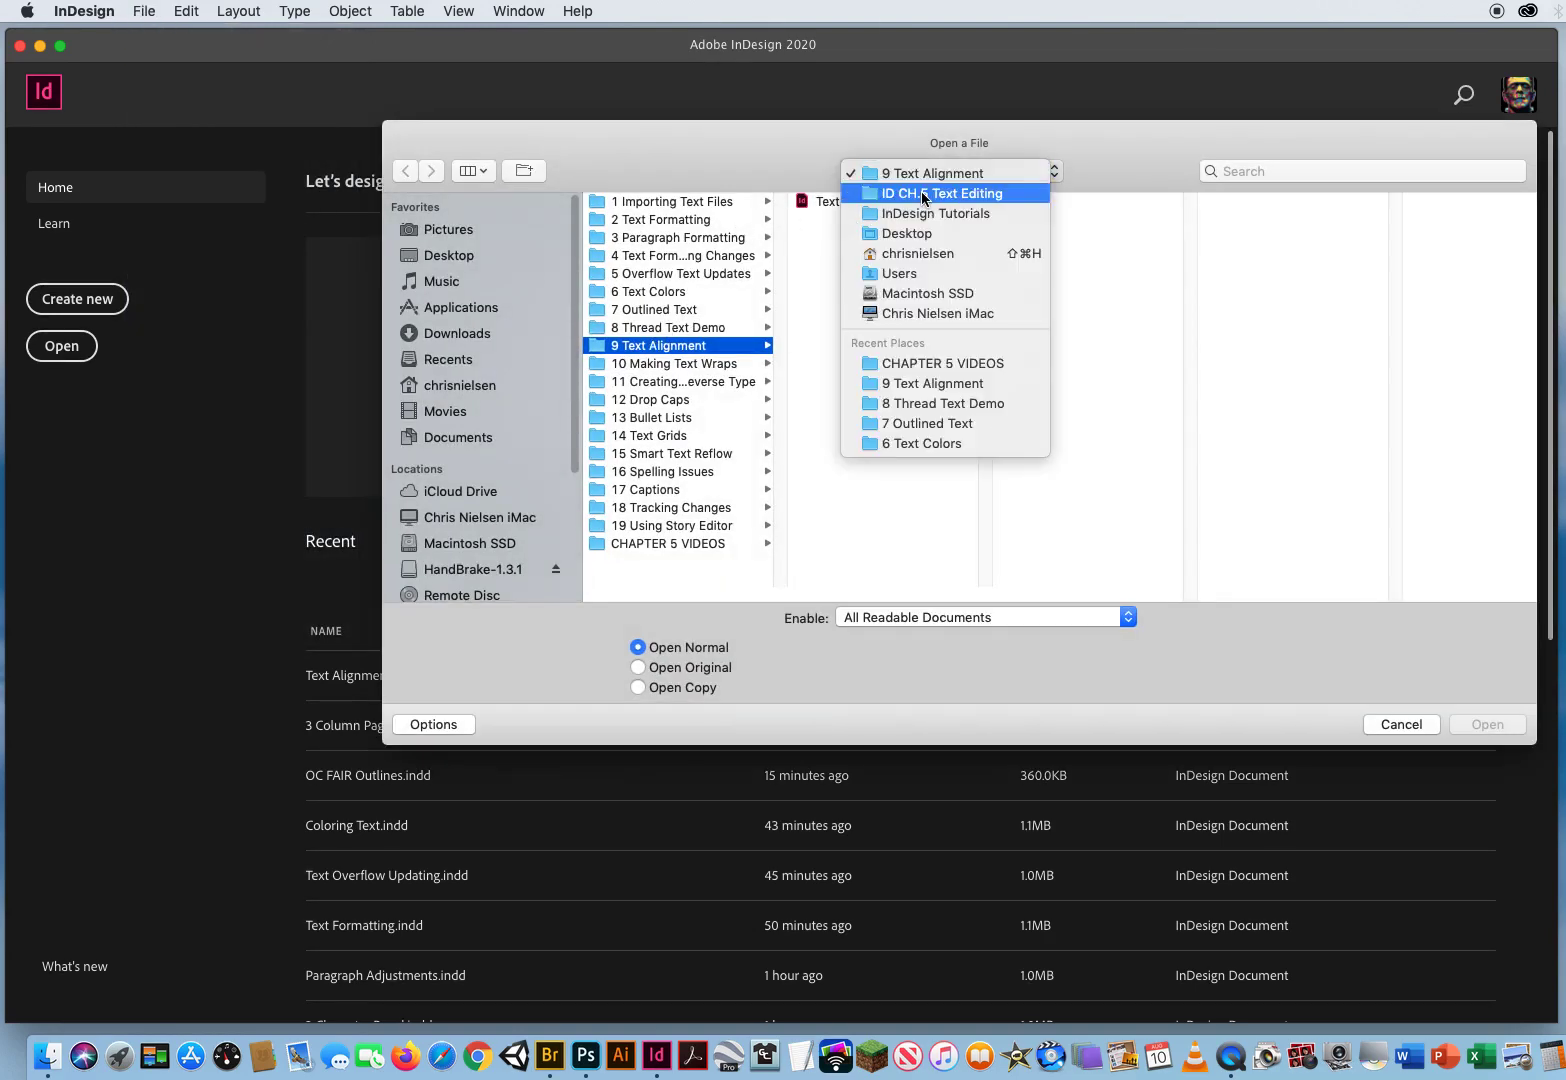
pyautogui.click(927, 189)
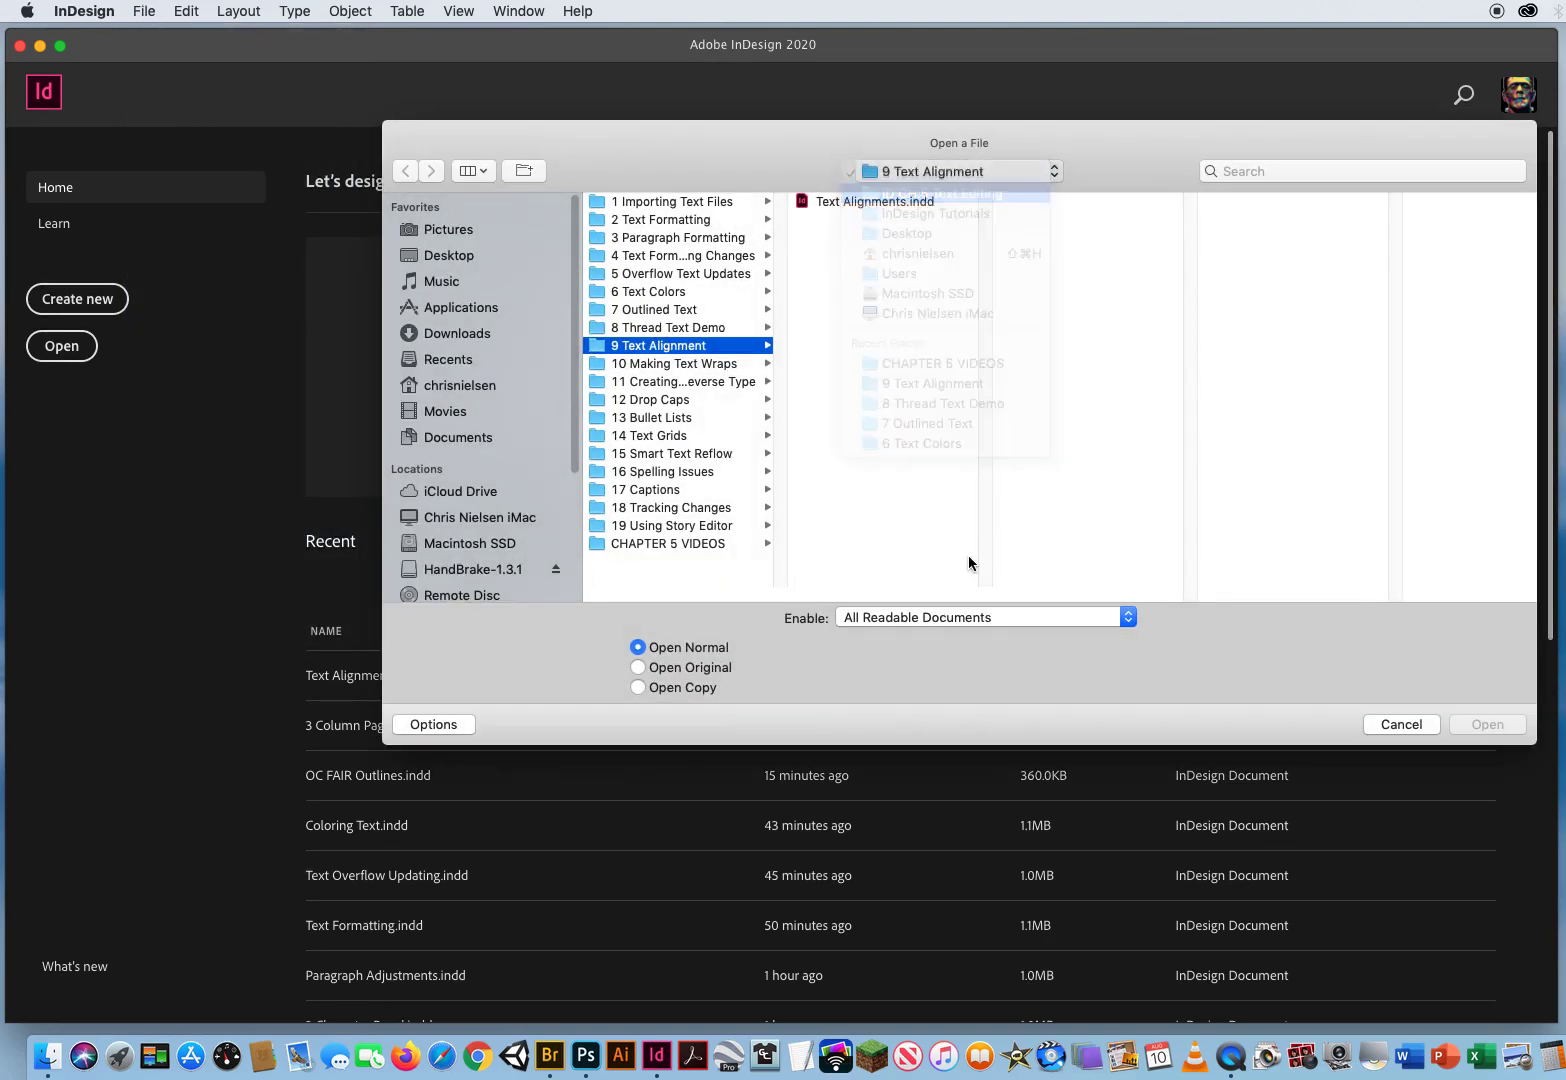
pyautogui.click(653, 365)
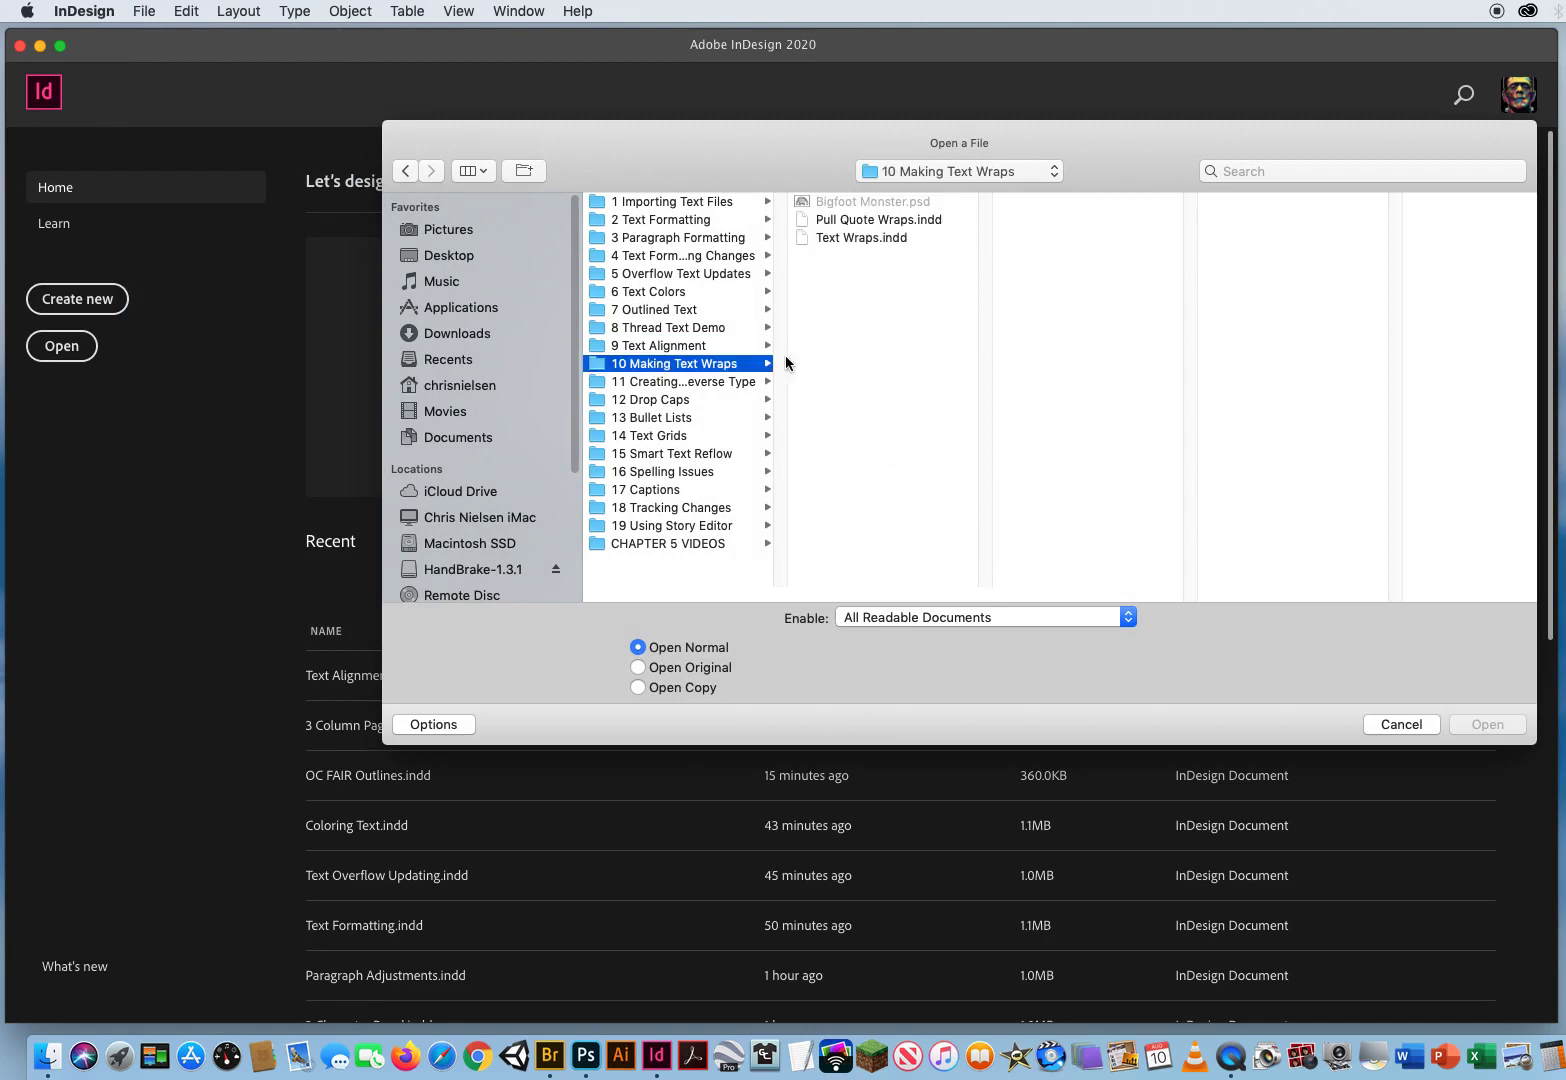
pyautogui.click(850, 220)
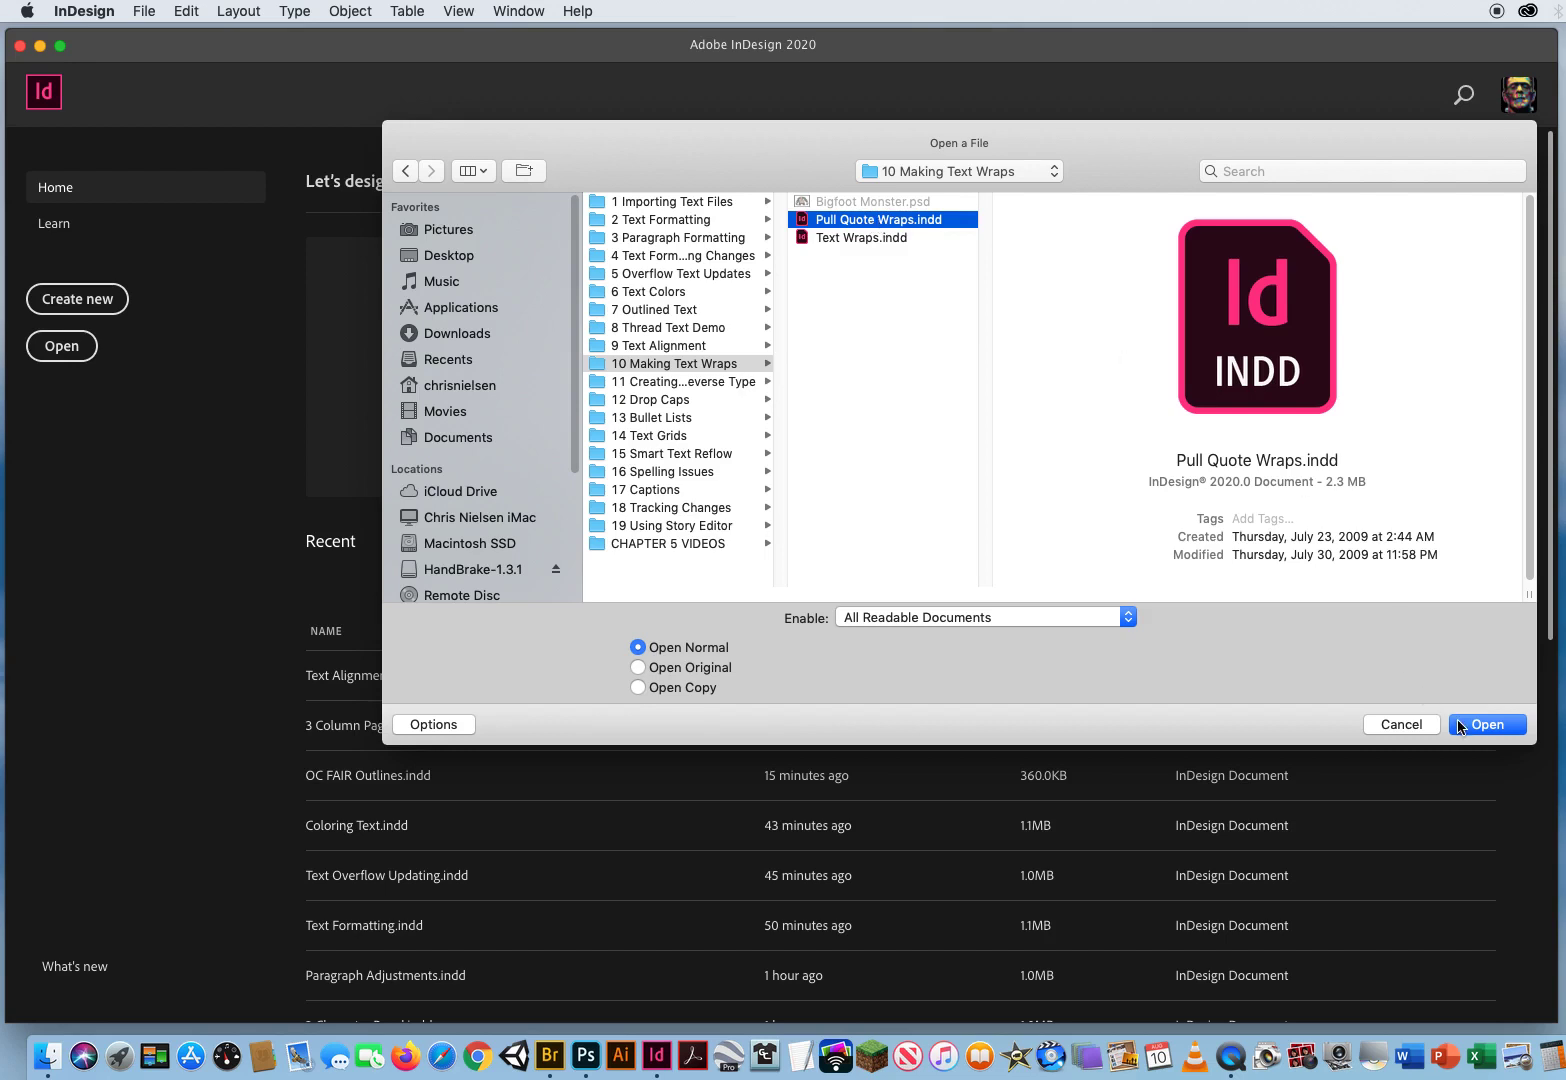
pyautogui.click(839, 239)
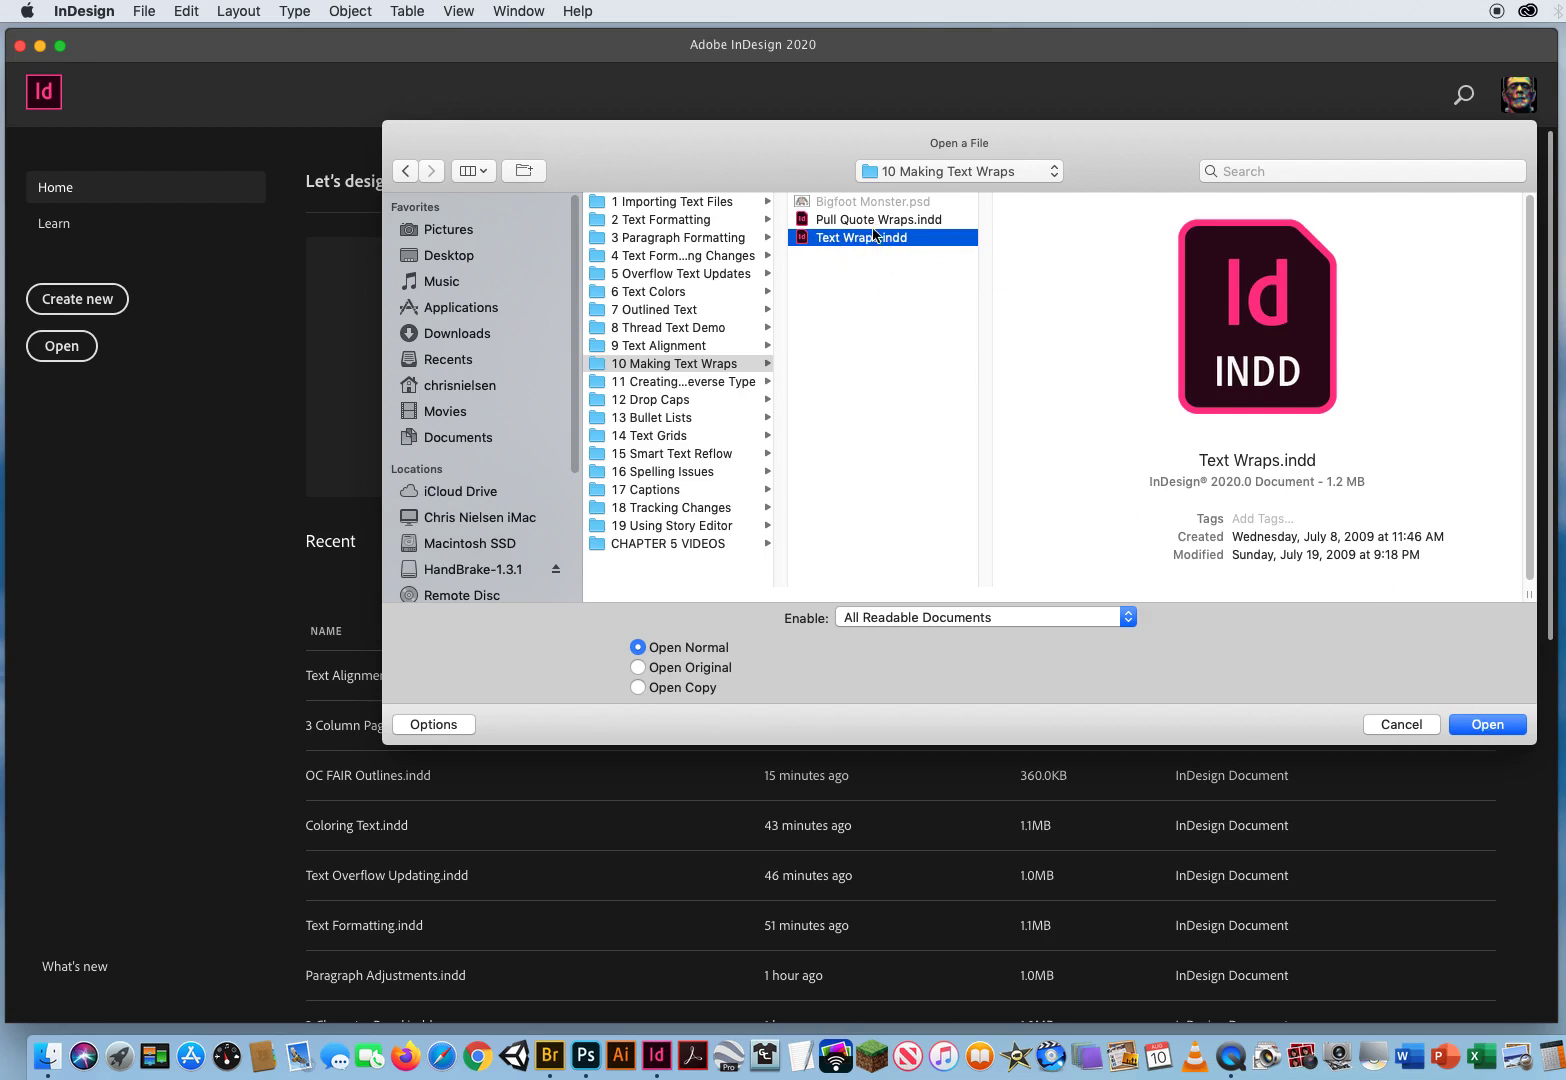
pyautogui.click(871, 222)
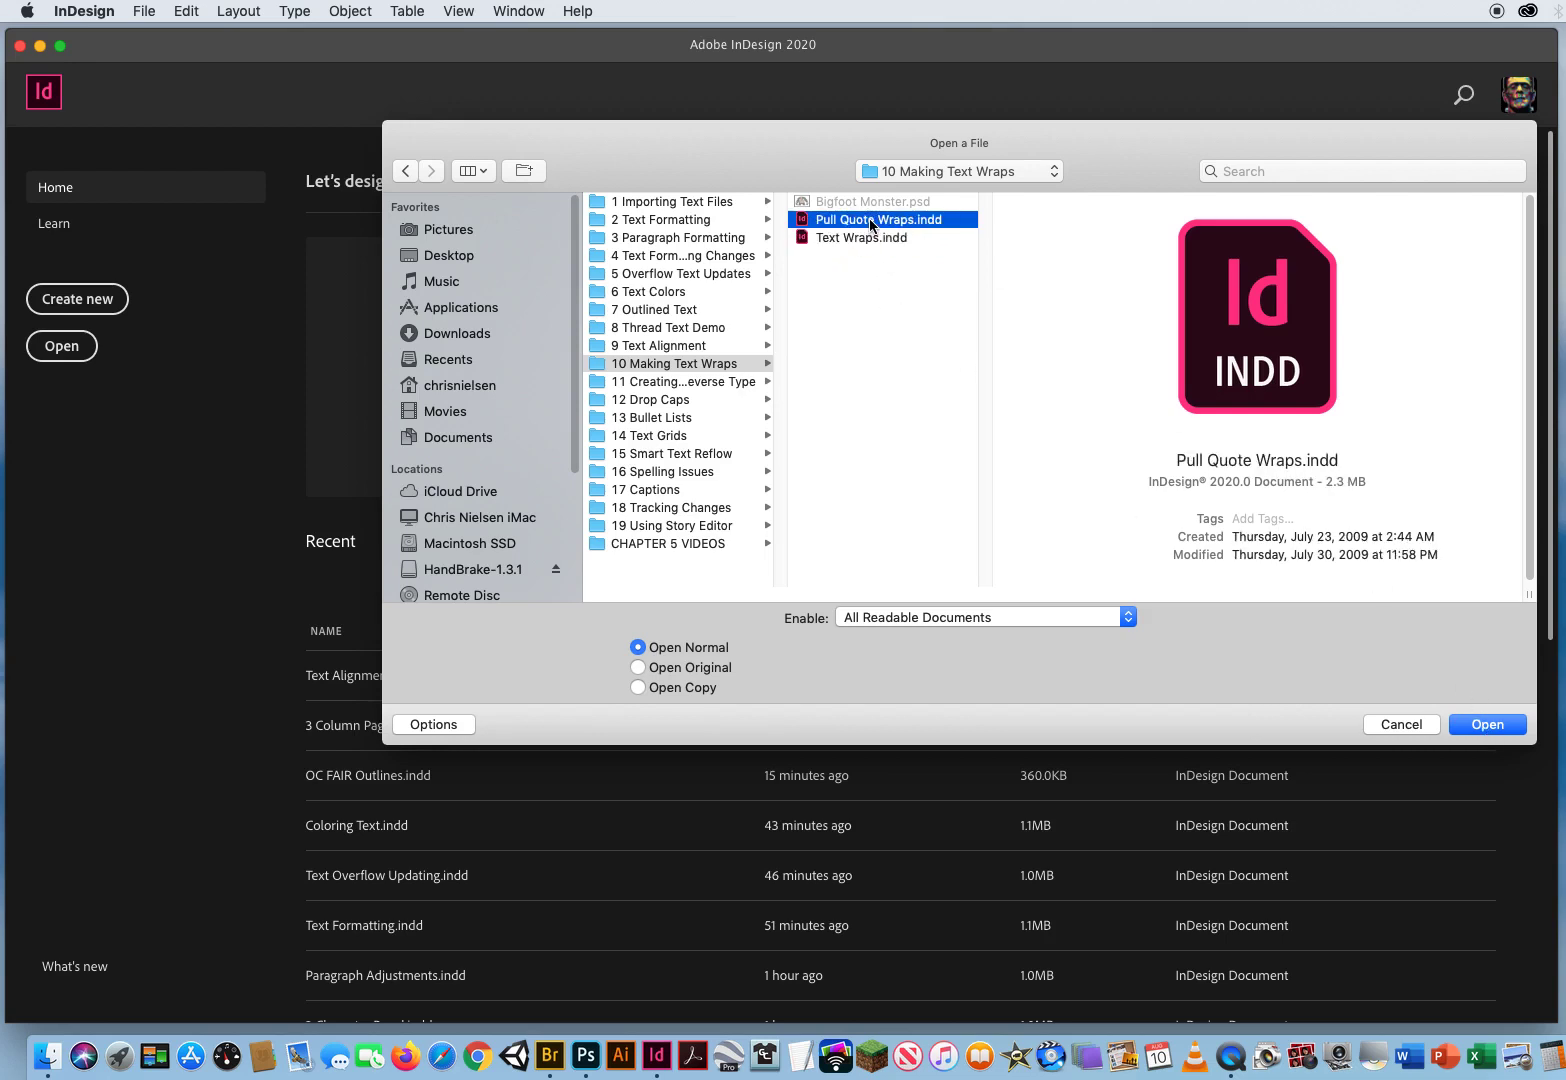
pyautogui.click(847, 240)
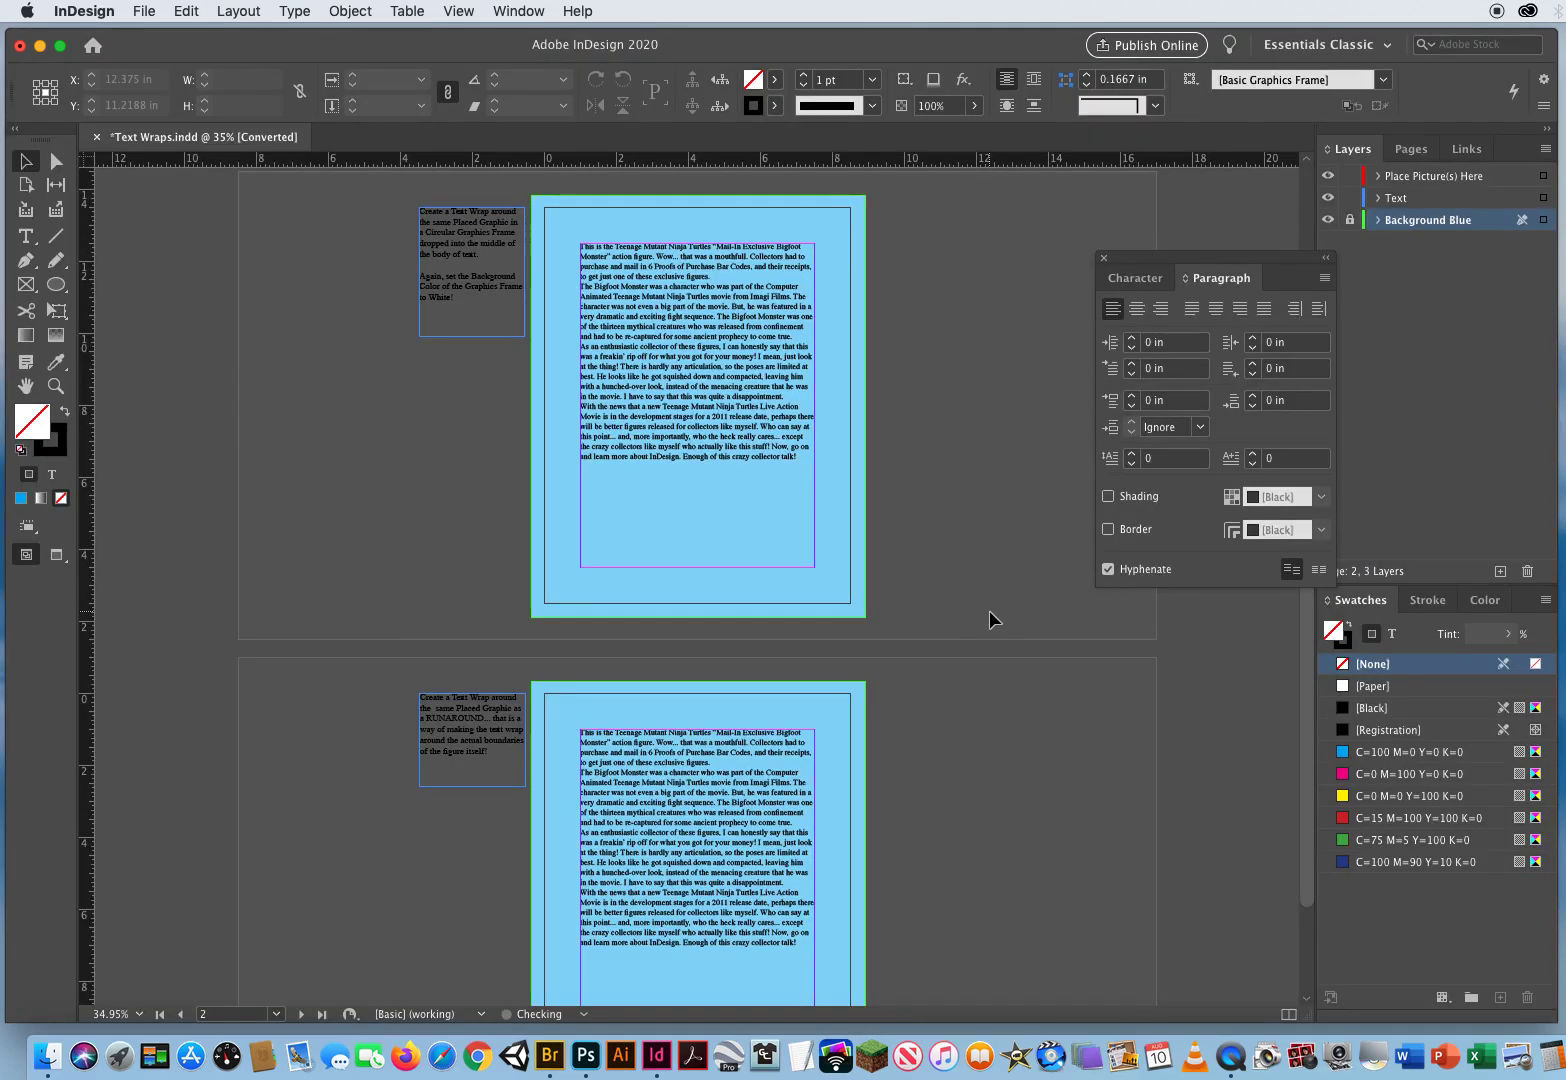
pyautogui.click(1104, 260)
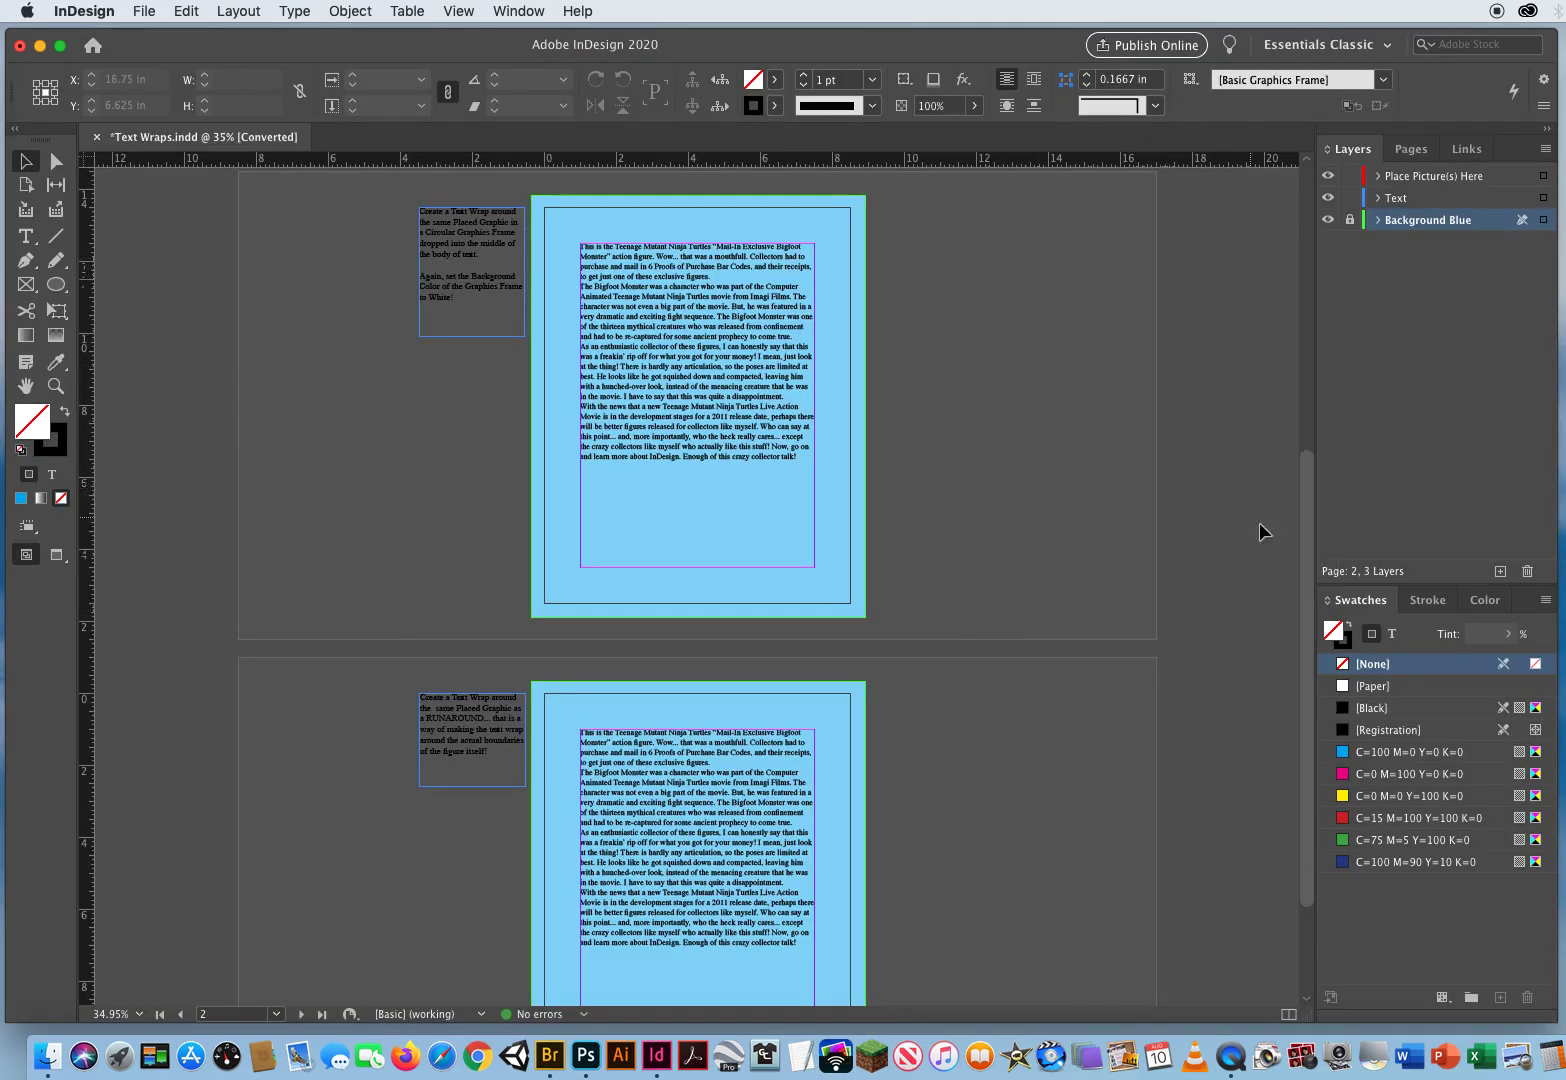
# Examine page 1's body text and the instruction note beside it, with and without the preview display.
pyautogui.scroll(10, 1307, 560)
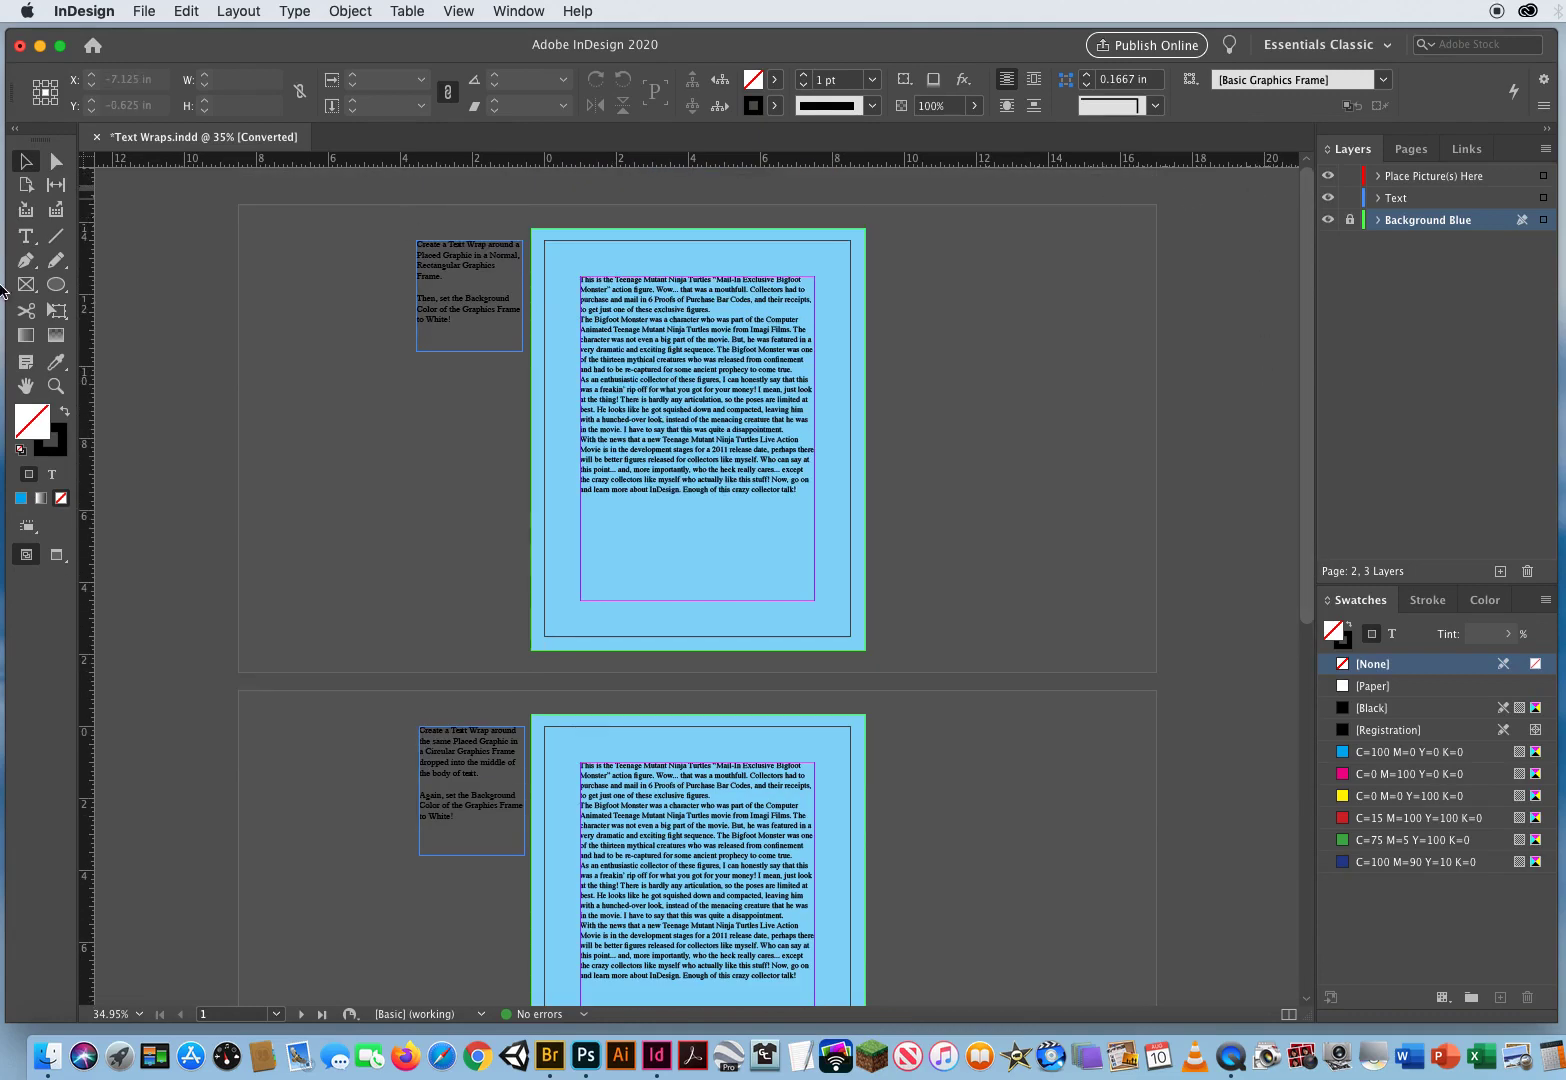
pyautogui.click(52, 383)
pyautogui.click(650, 443)
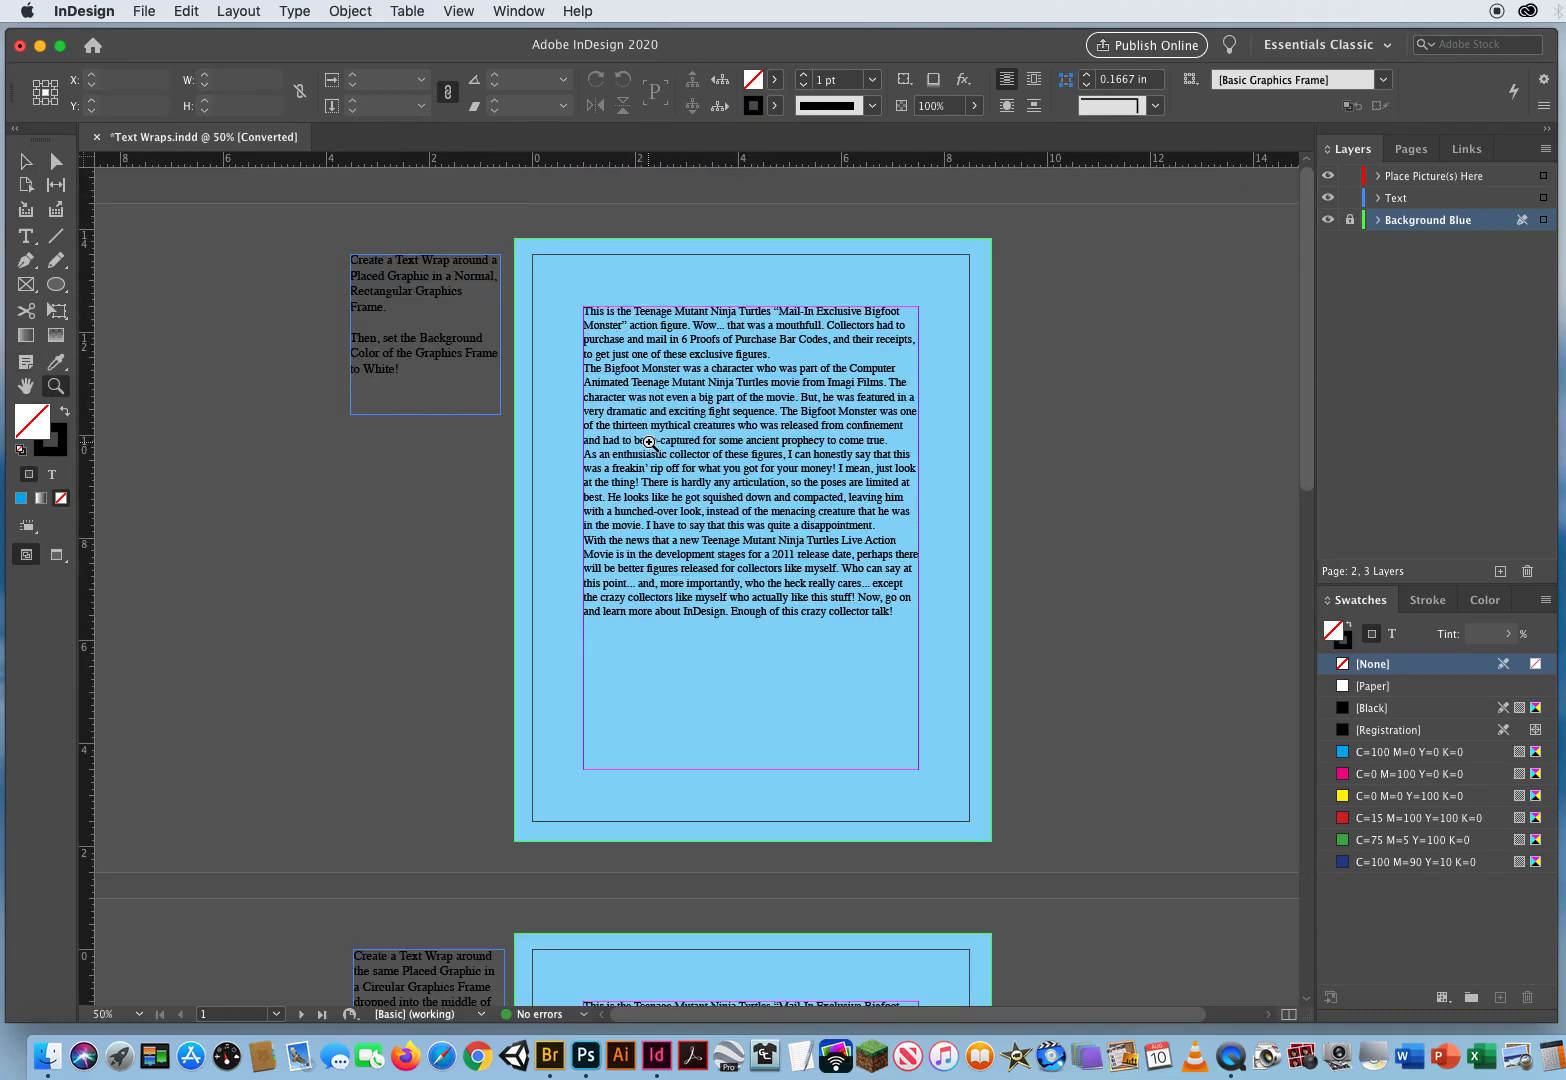
pyautogui.press('w')
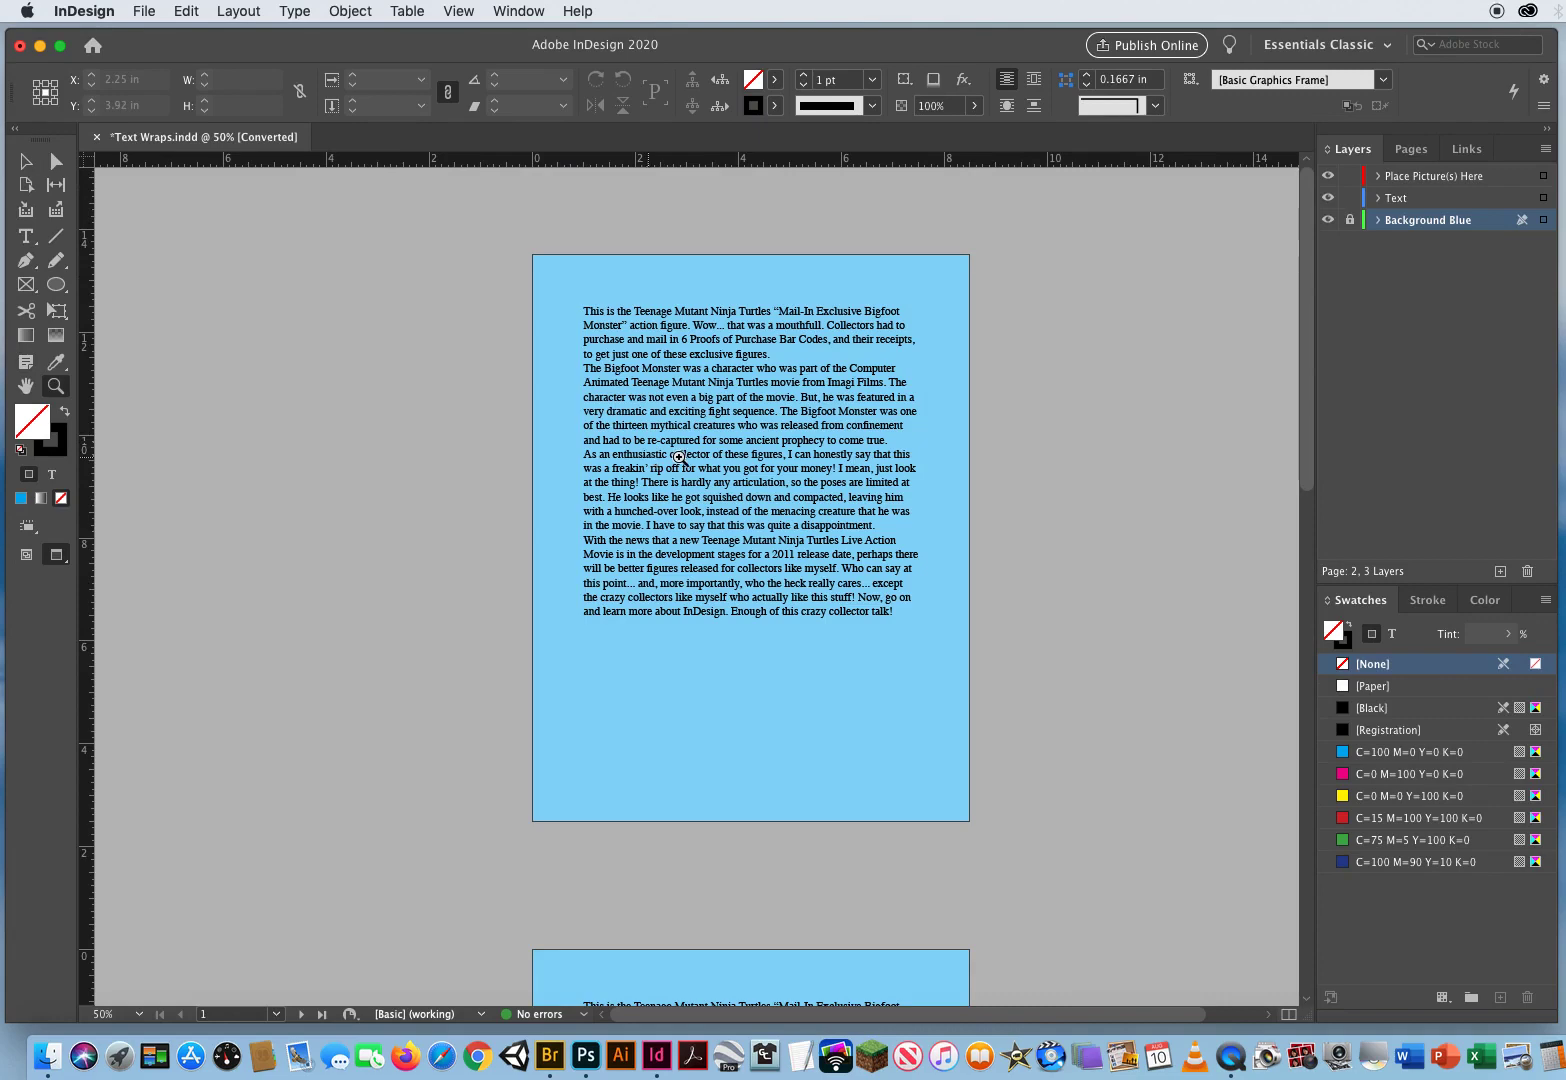
pyautogui.click(714, 457)
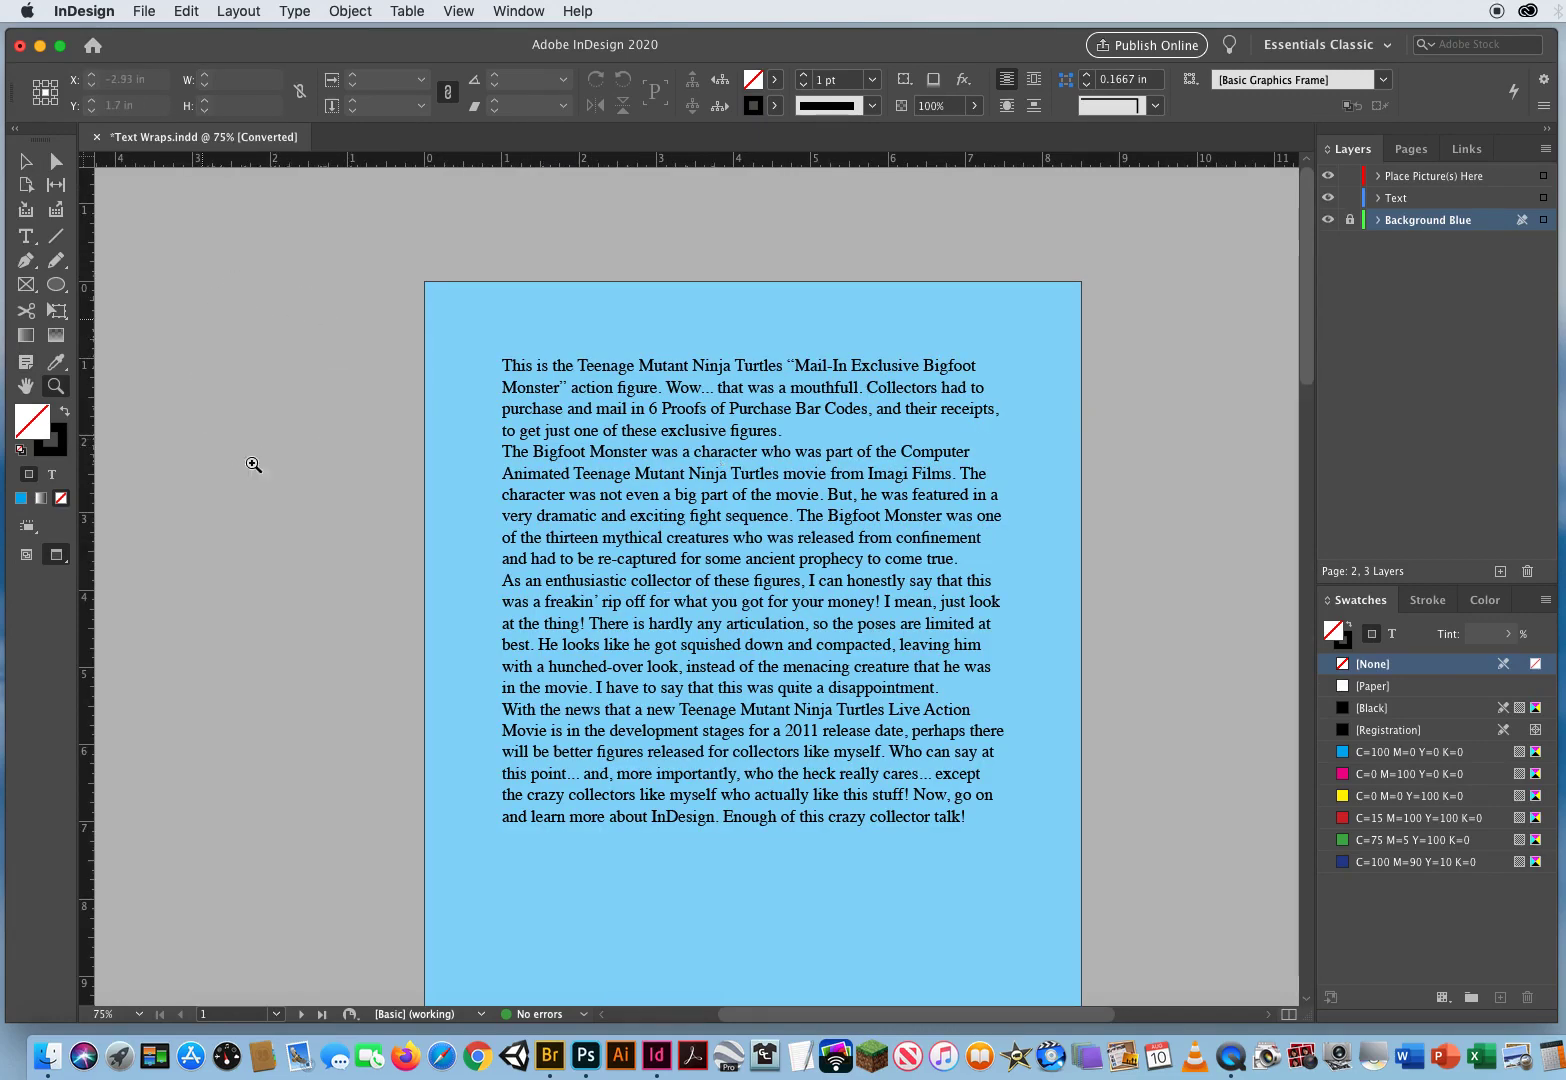
pyautogui.press('w')
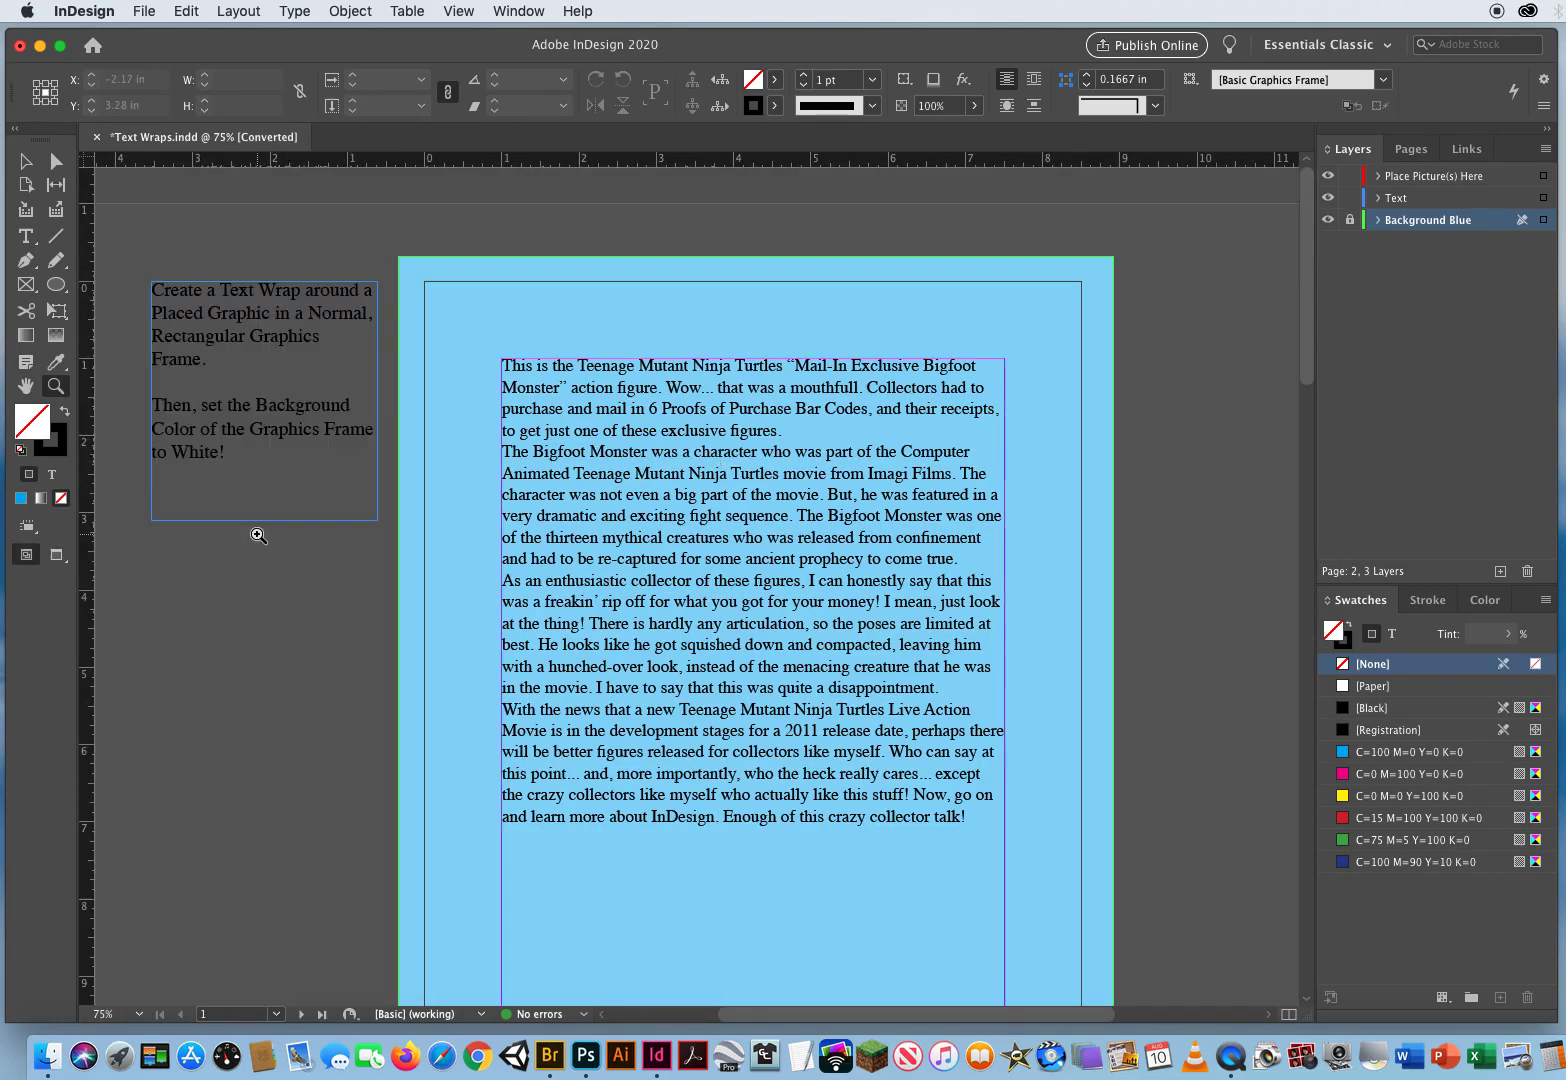
pyautogui.scroll(-2, 279, 600)
pyautogui.hscroll(-2, 279, 600)
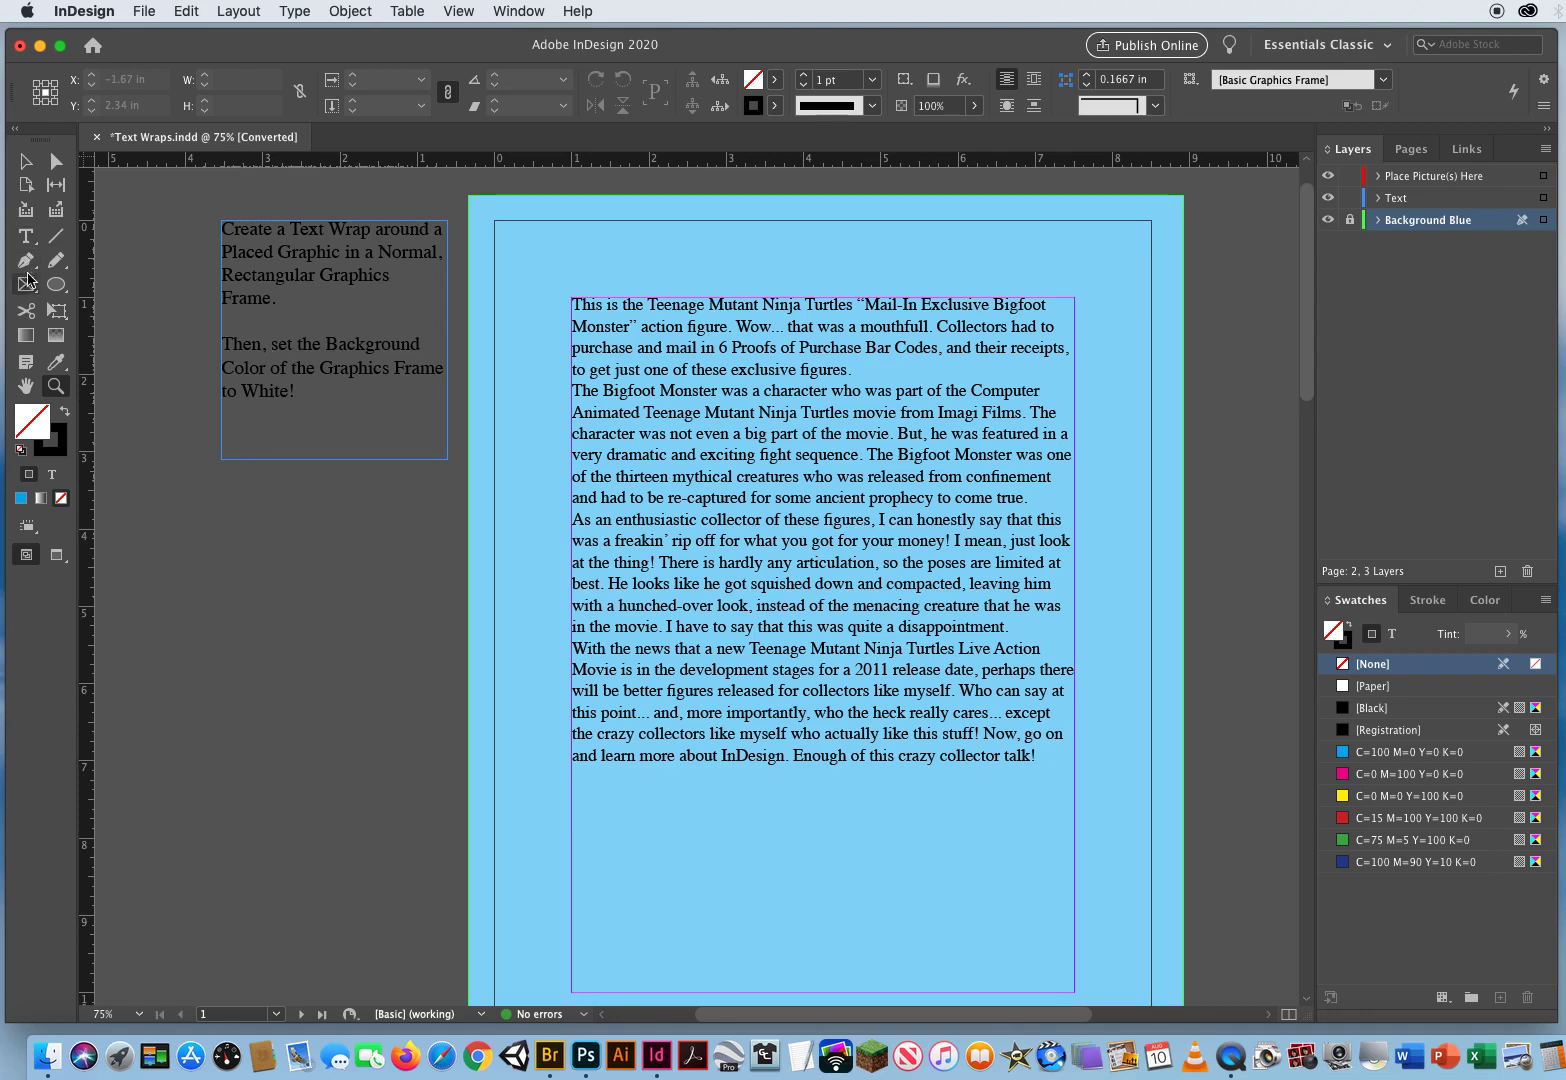
# Draw a rectangular graphics frame about 4.28 by 3.16 in on the Place Picture(s) Here layer, from the page's left bleed edge across the text.
pyautogui.press('f')
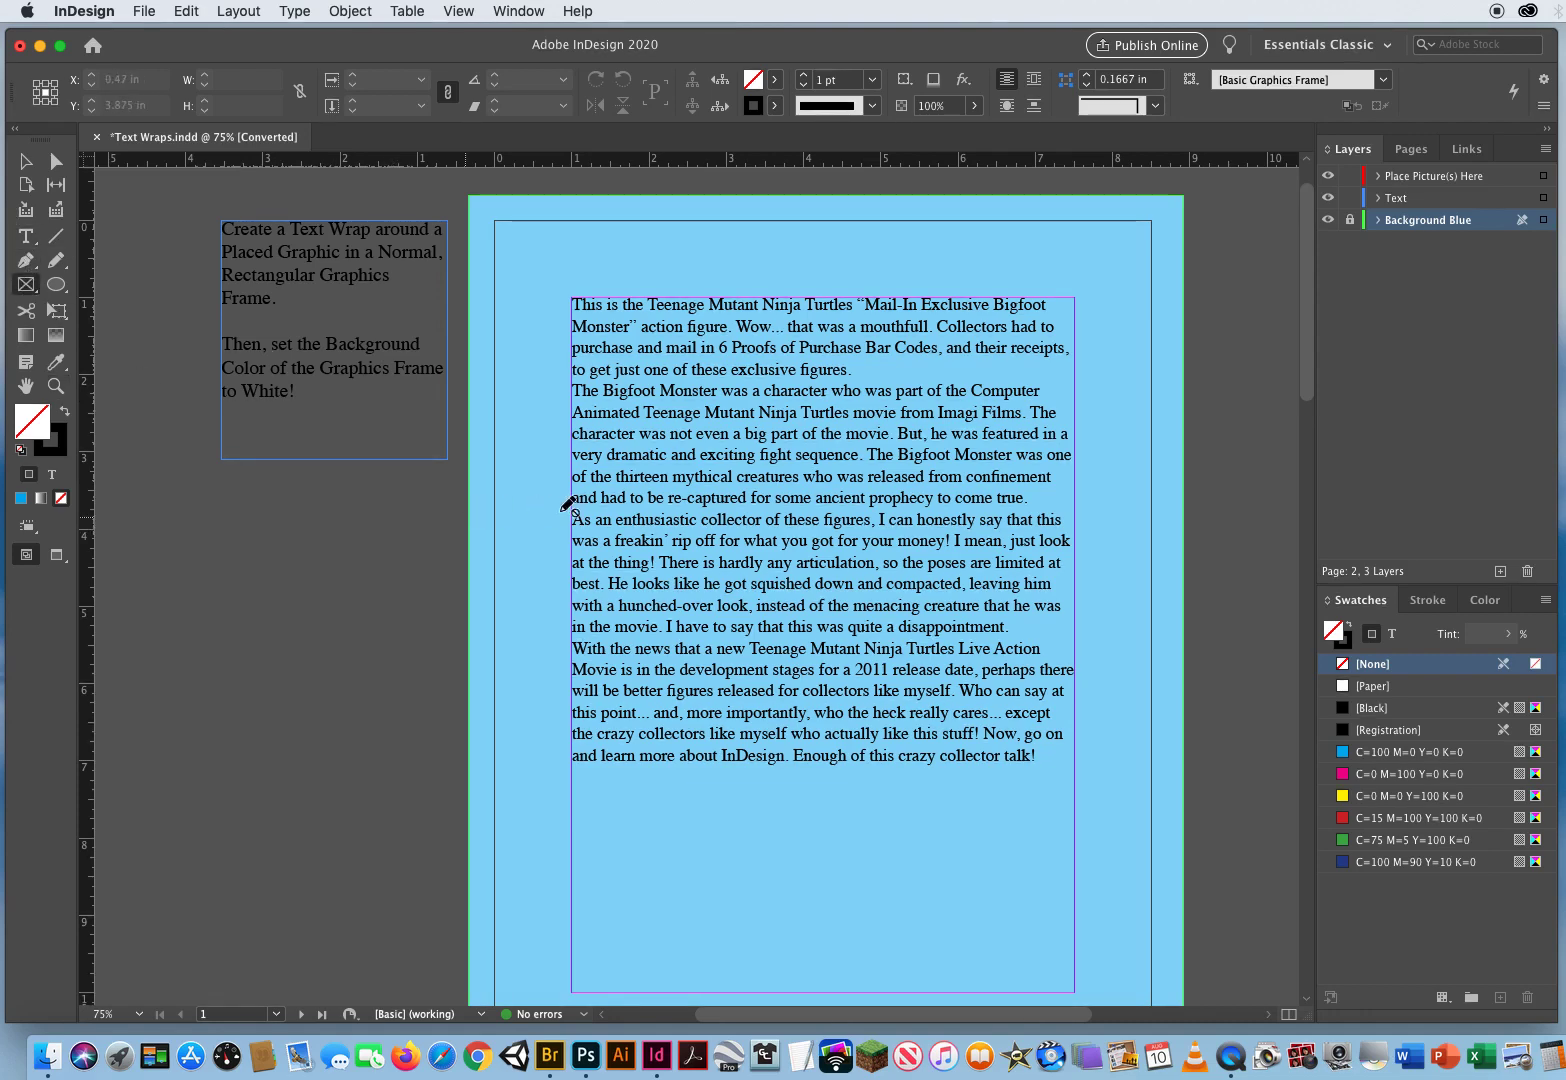
pyautogui.click(1417, 178)
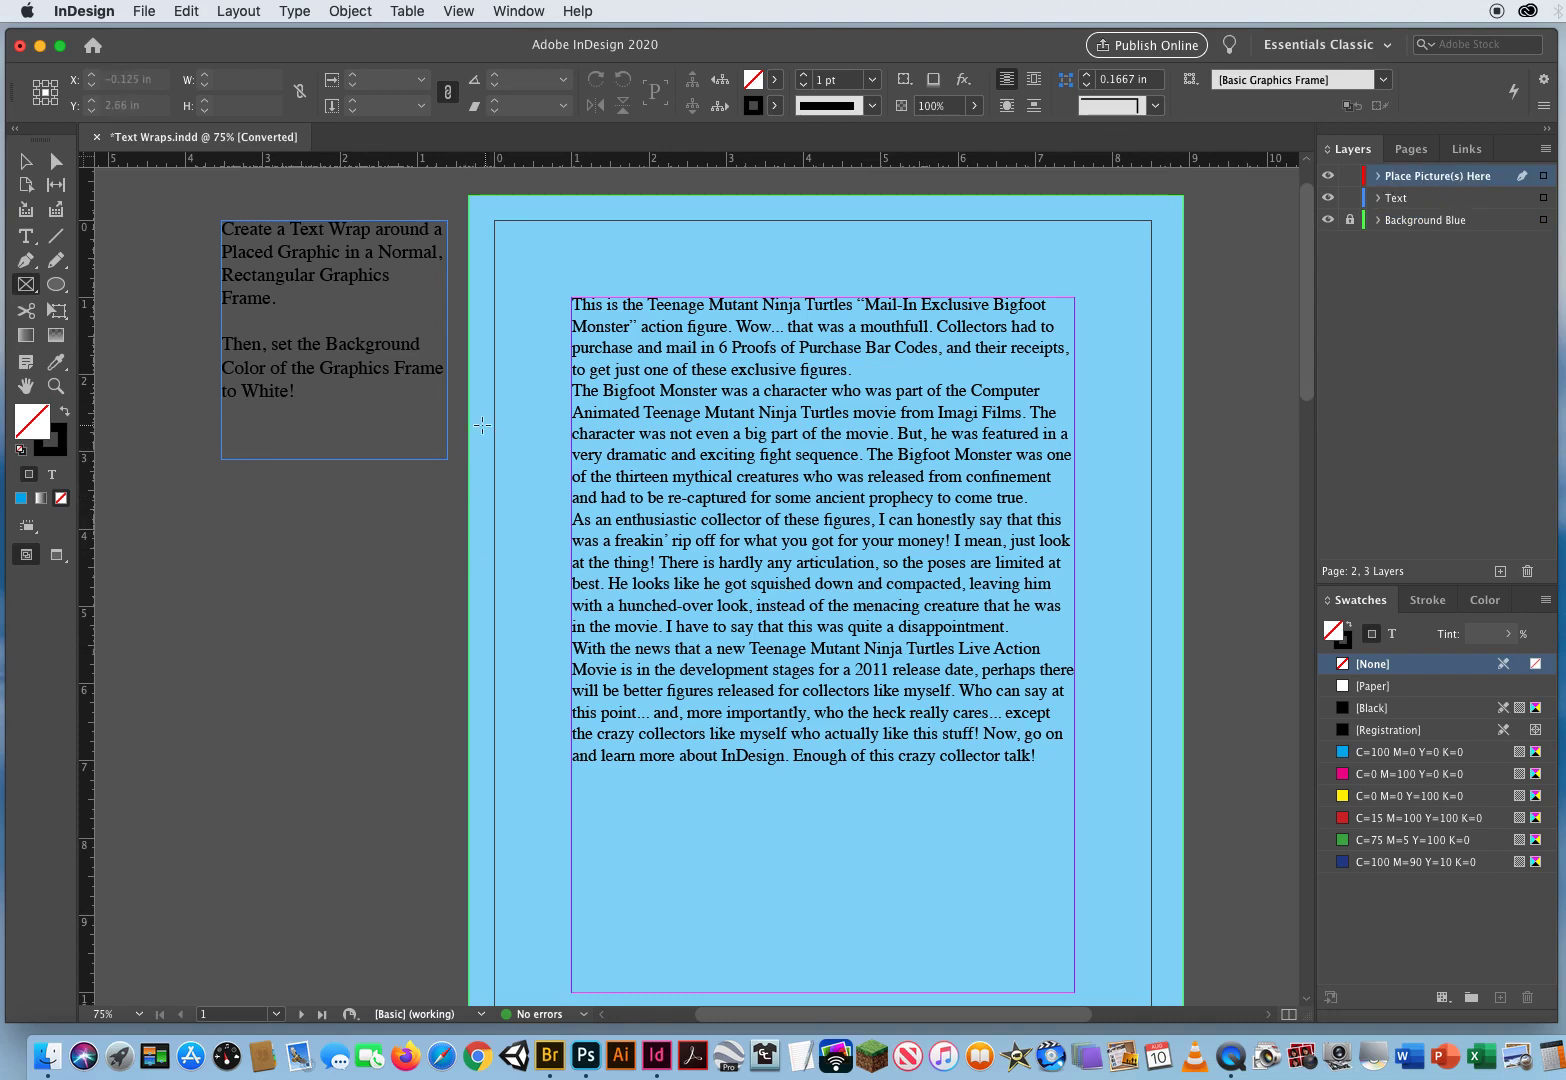
pyautogui.moveTo(467, 401)
pyautogui.mouseDown()
pyautogui.moveTo(628, 500)
pyautogui.moveTo(748, 628)
pyautogui.moveTo(840, 660)
pyautogui.moveTo(800, 645)
pyautogui.mouseUp()
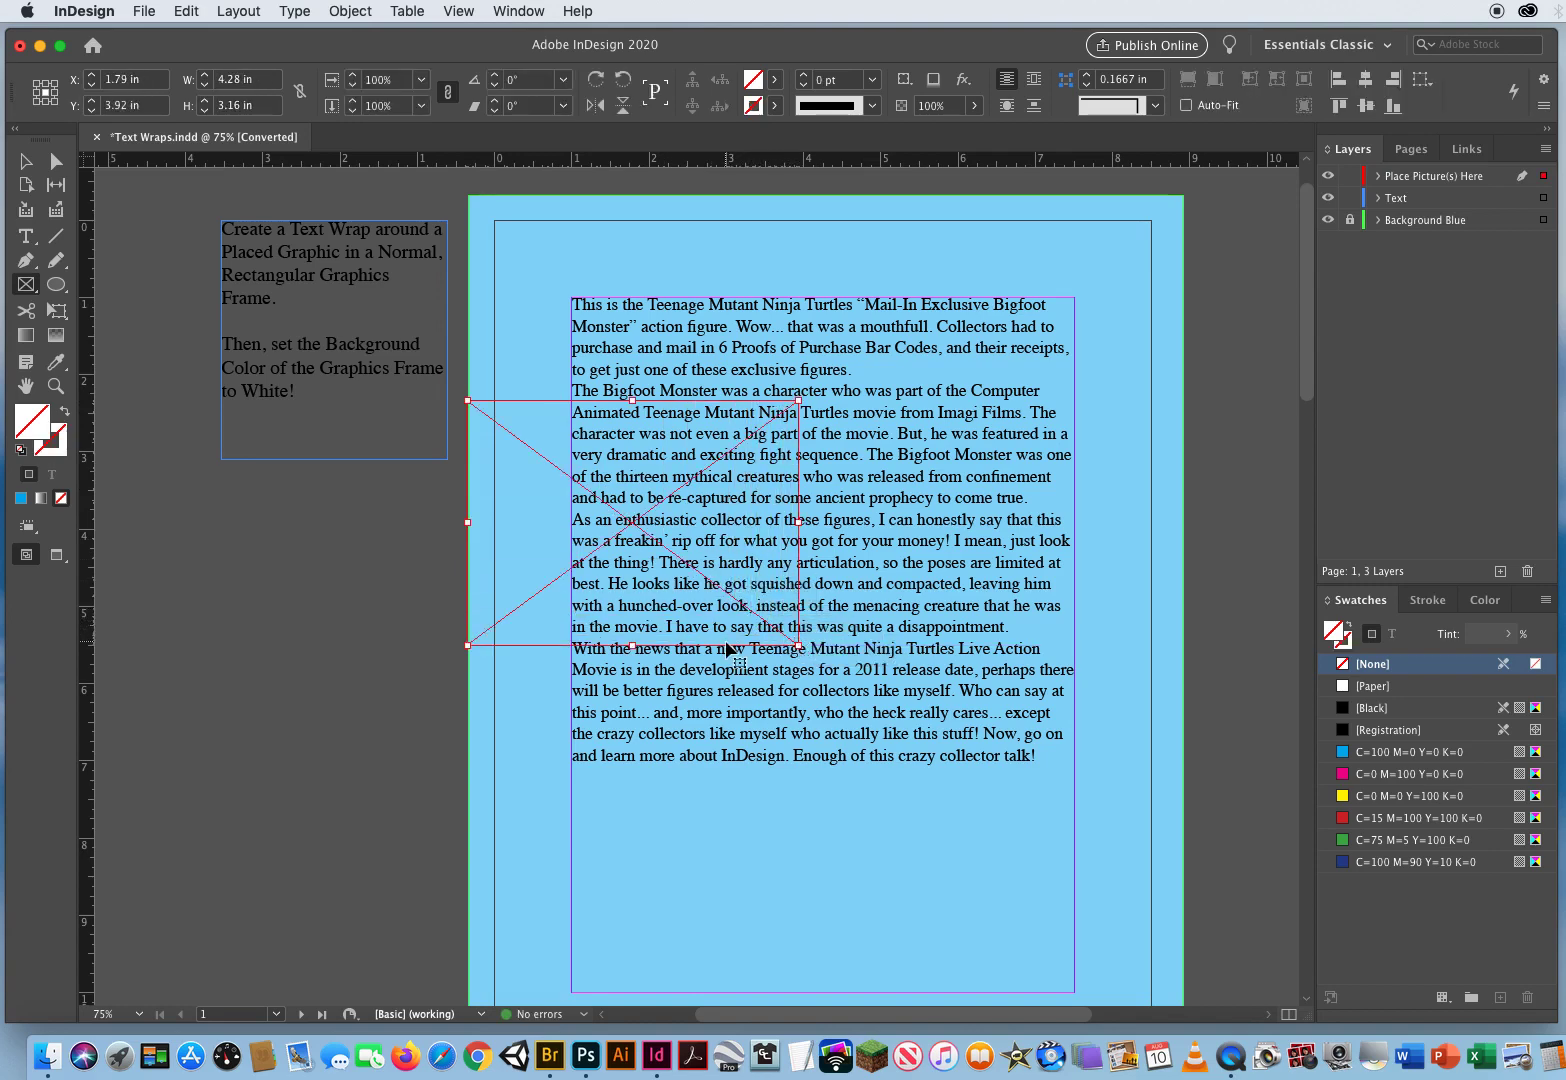
# Place Bigfoot Monster.psd from the 10 Making Text Wraps folder into the rectangular frame.
pyautogui.press('super+d')
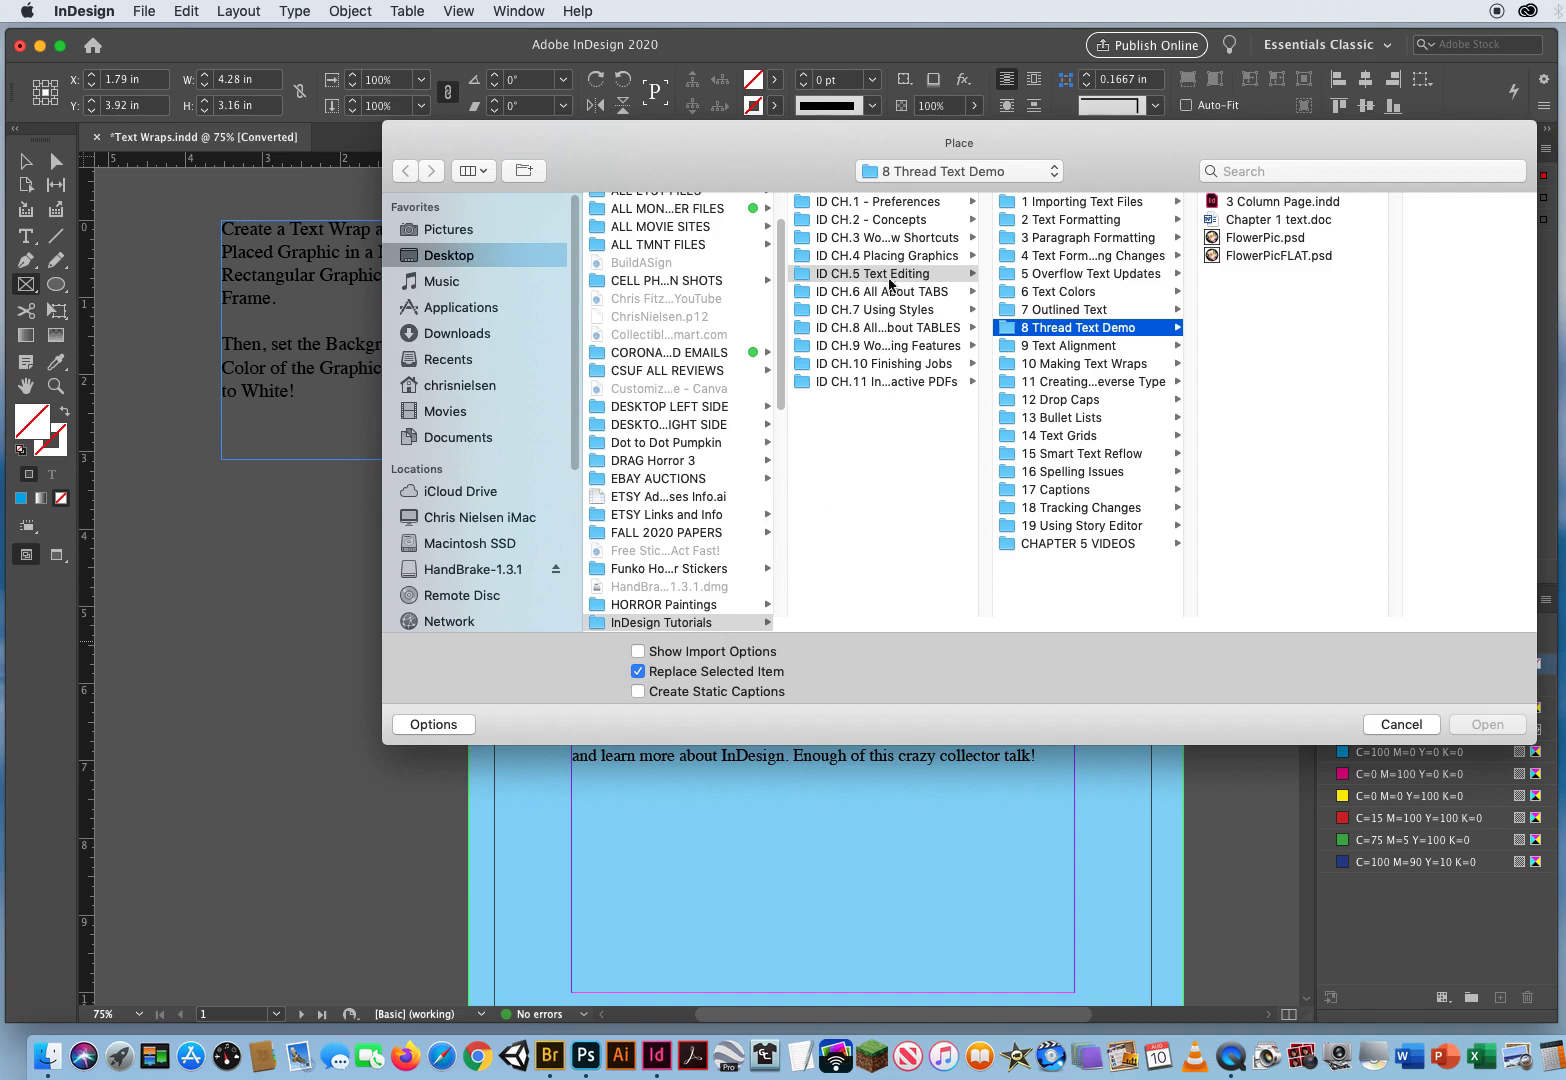
pyautogui.click(1086, 364)
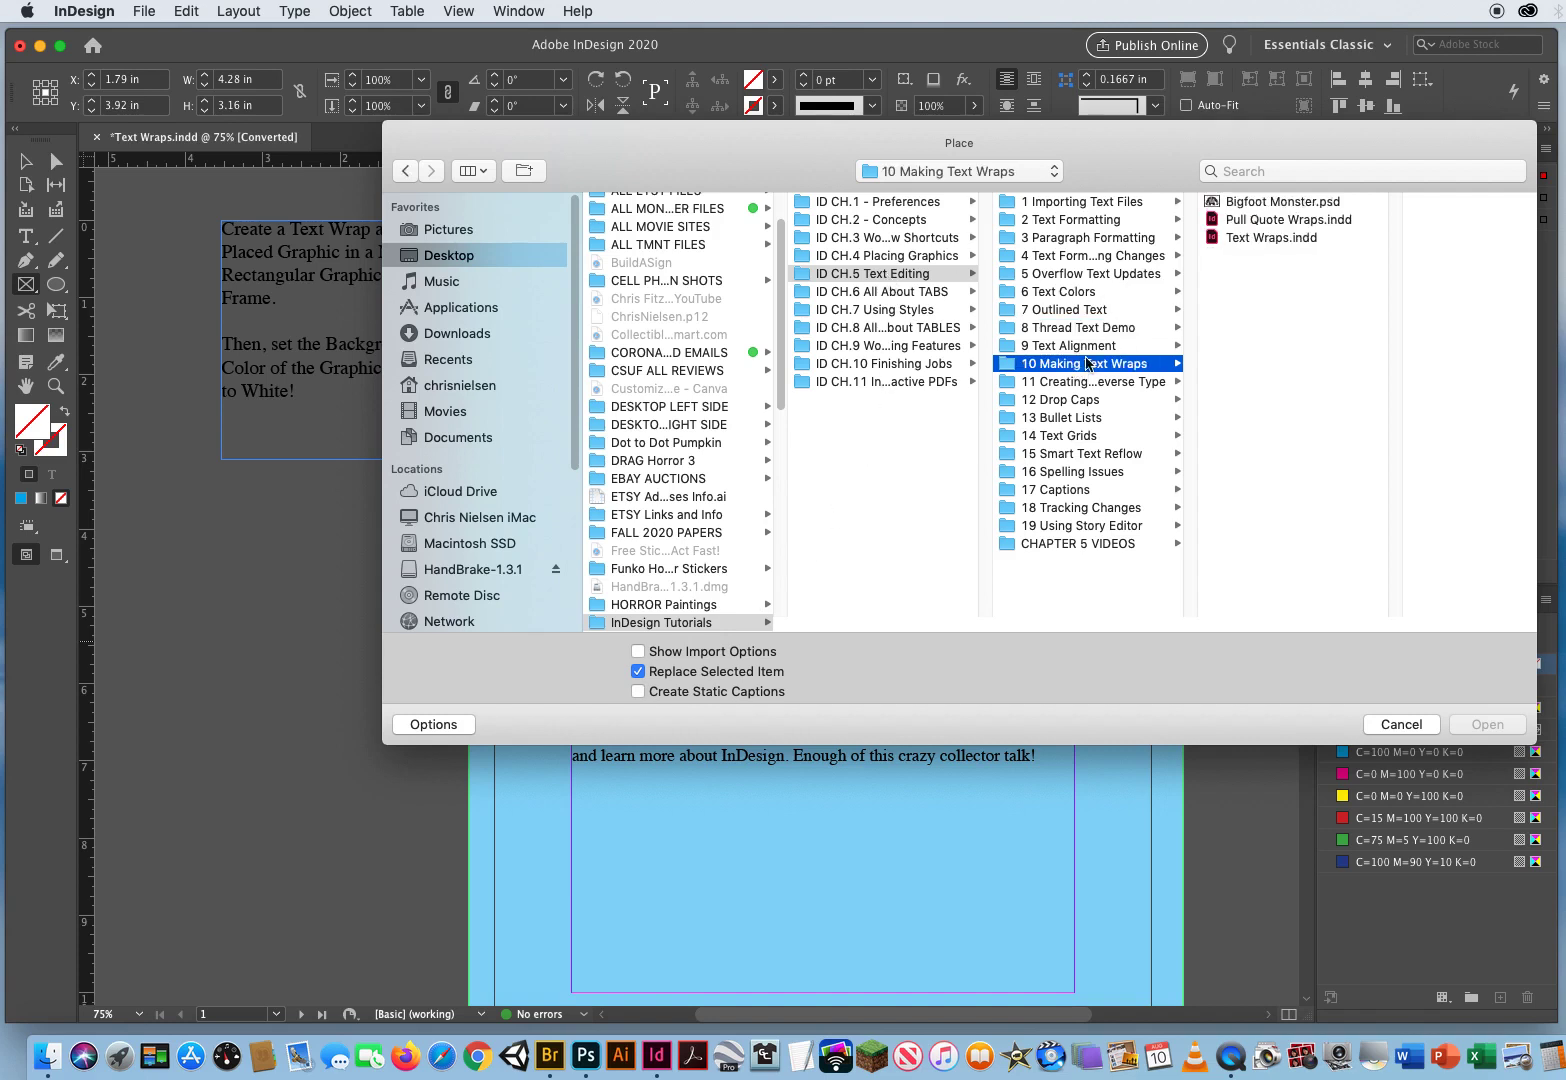
pyautogui.click(1265, 203)
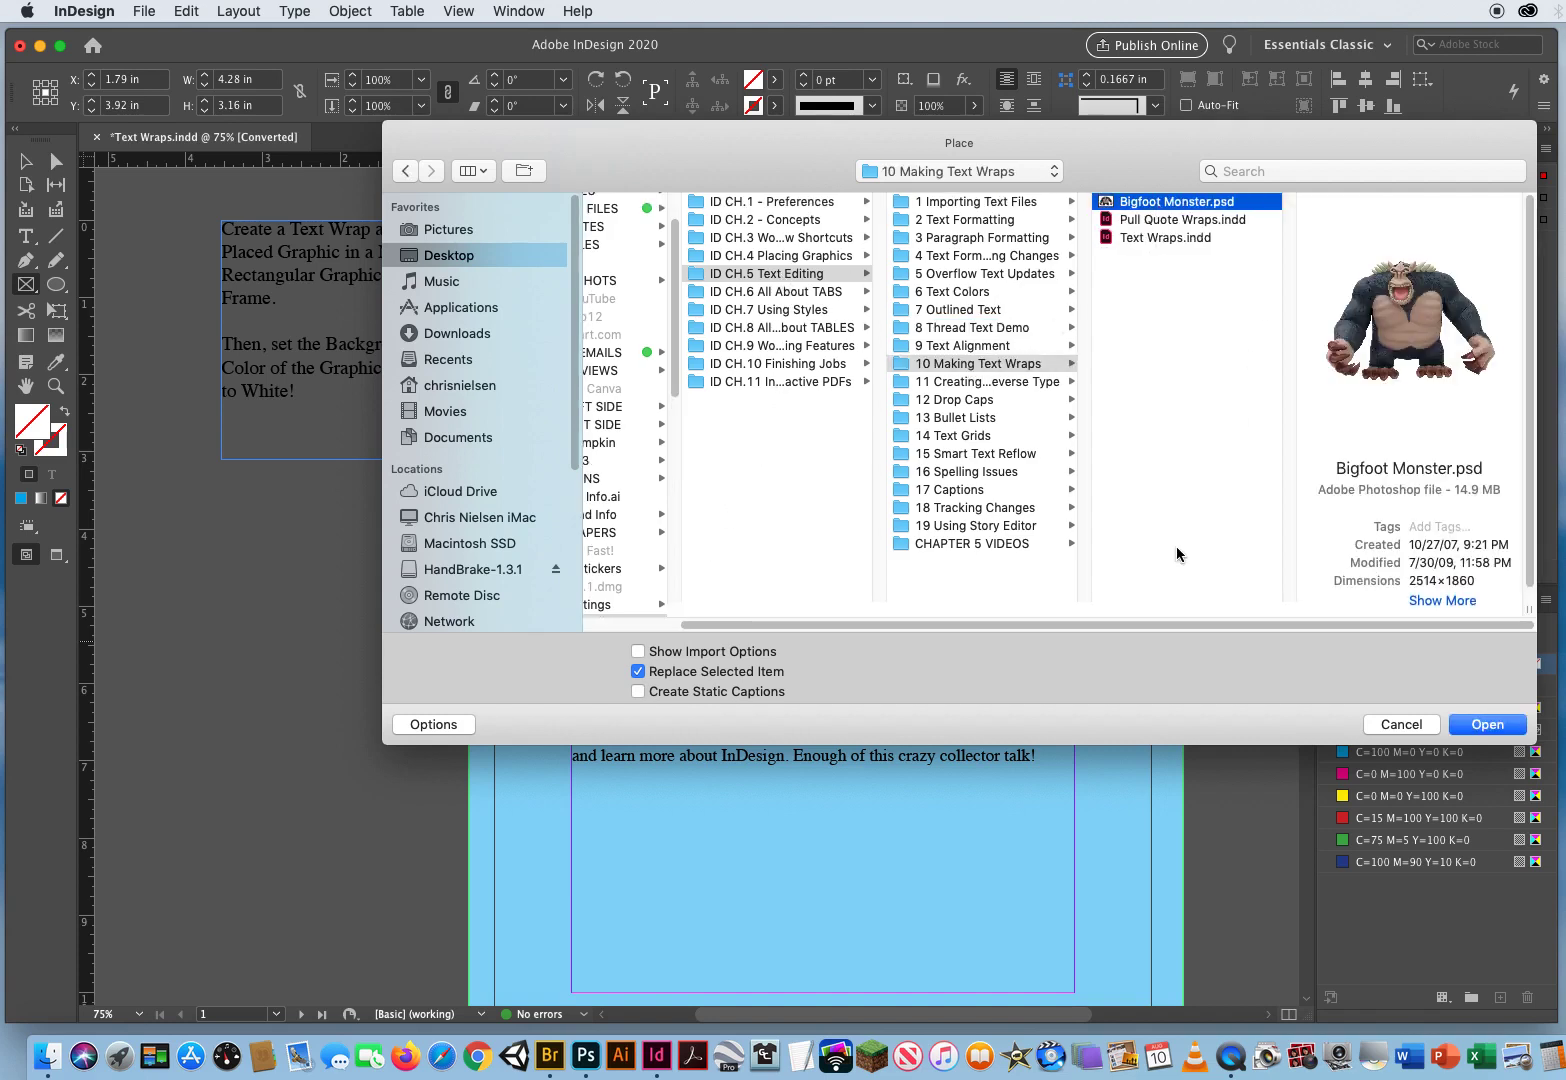
pyautogui.click(1484, 725)
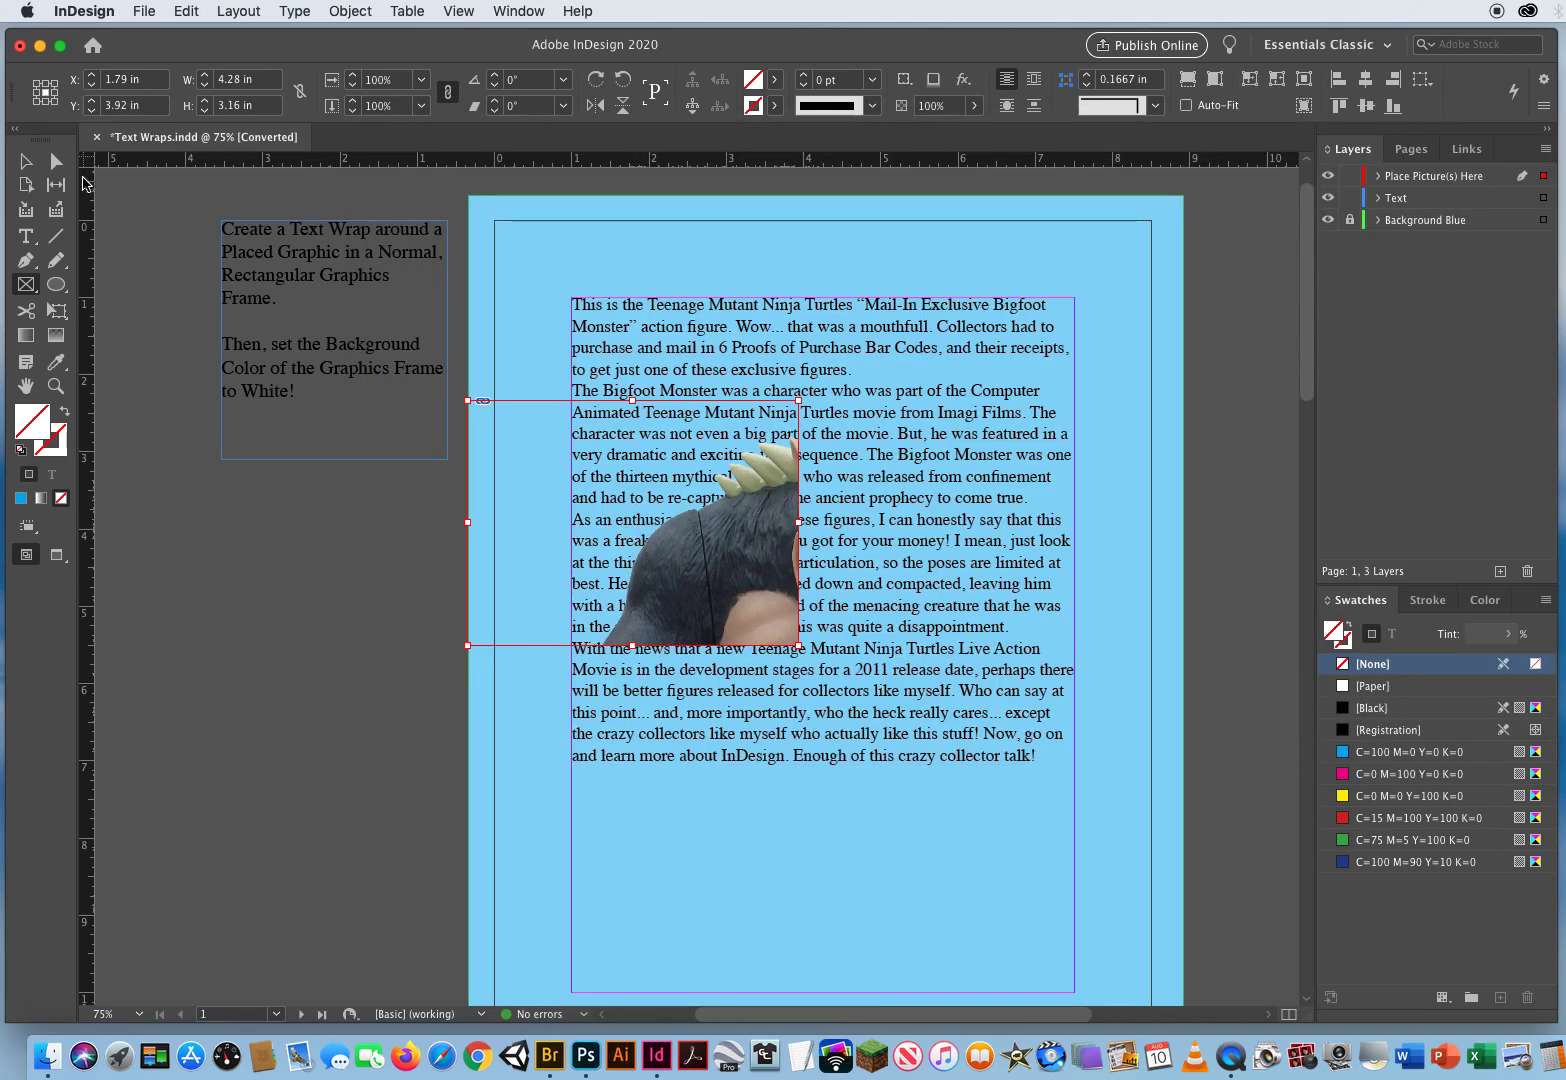
# Shift the monster image left inside its frame so that the face fills the visible area.
pyautogui.click(26, 160)
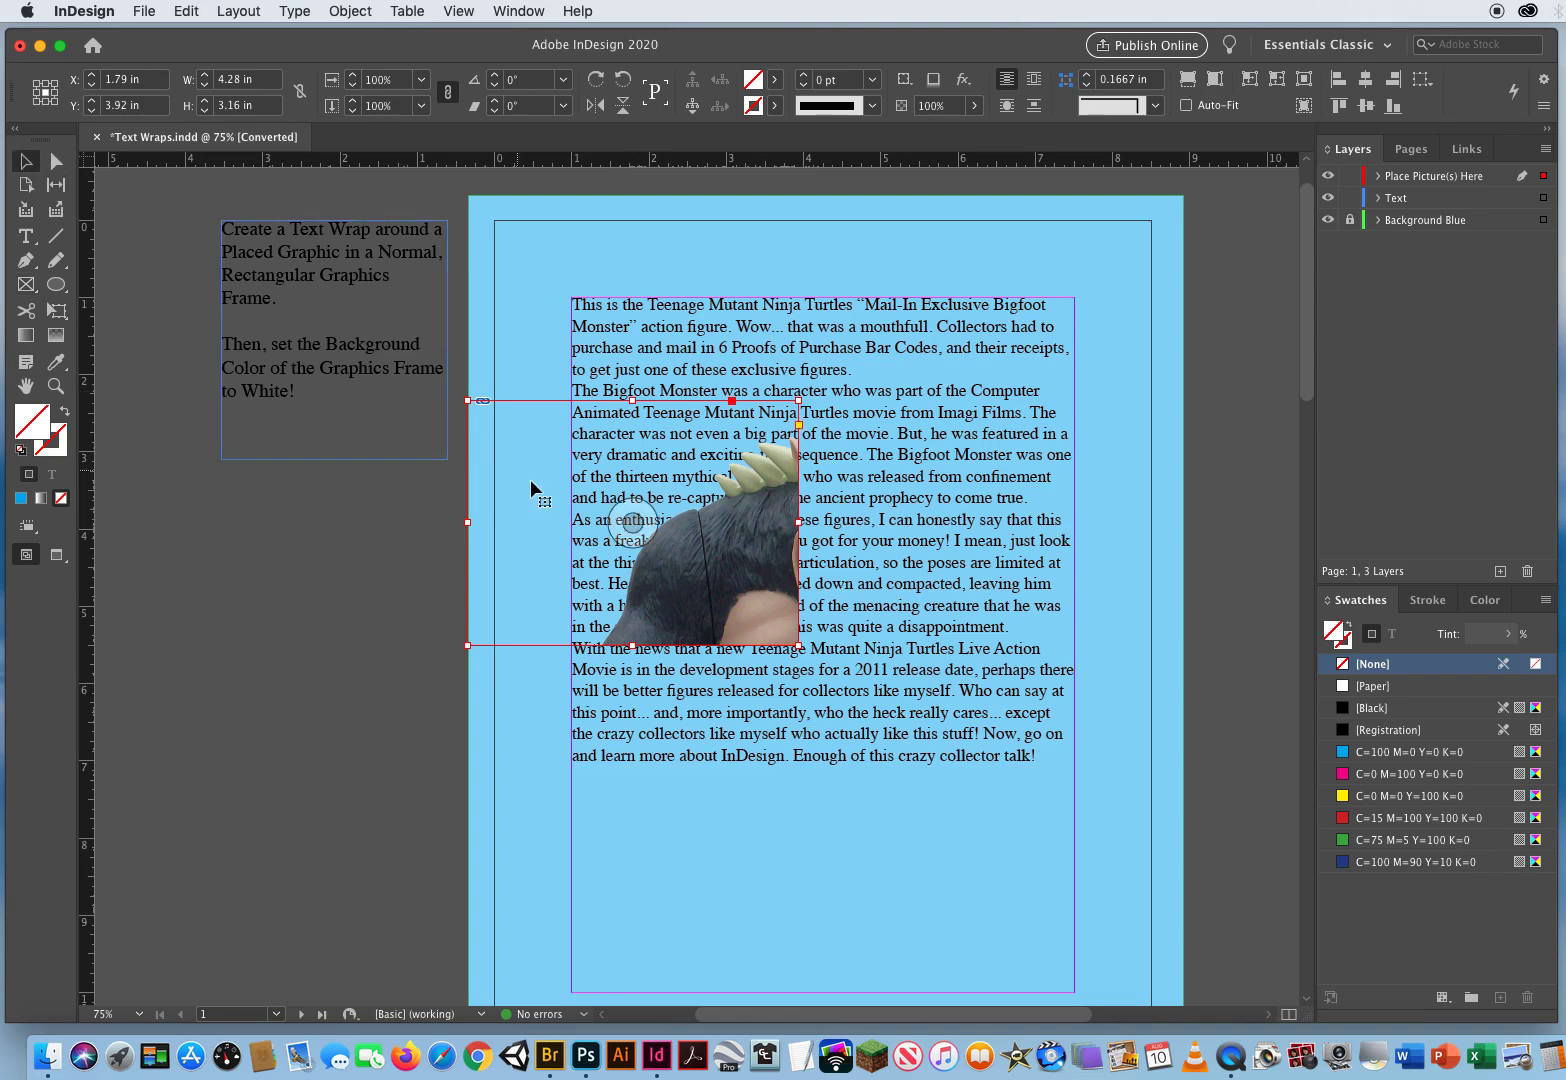
pyautogui.click(632, 520)
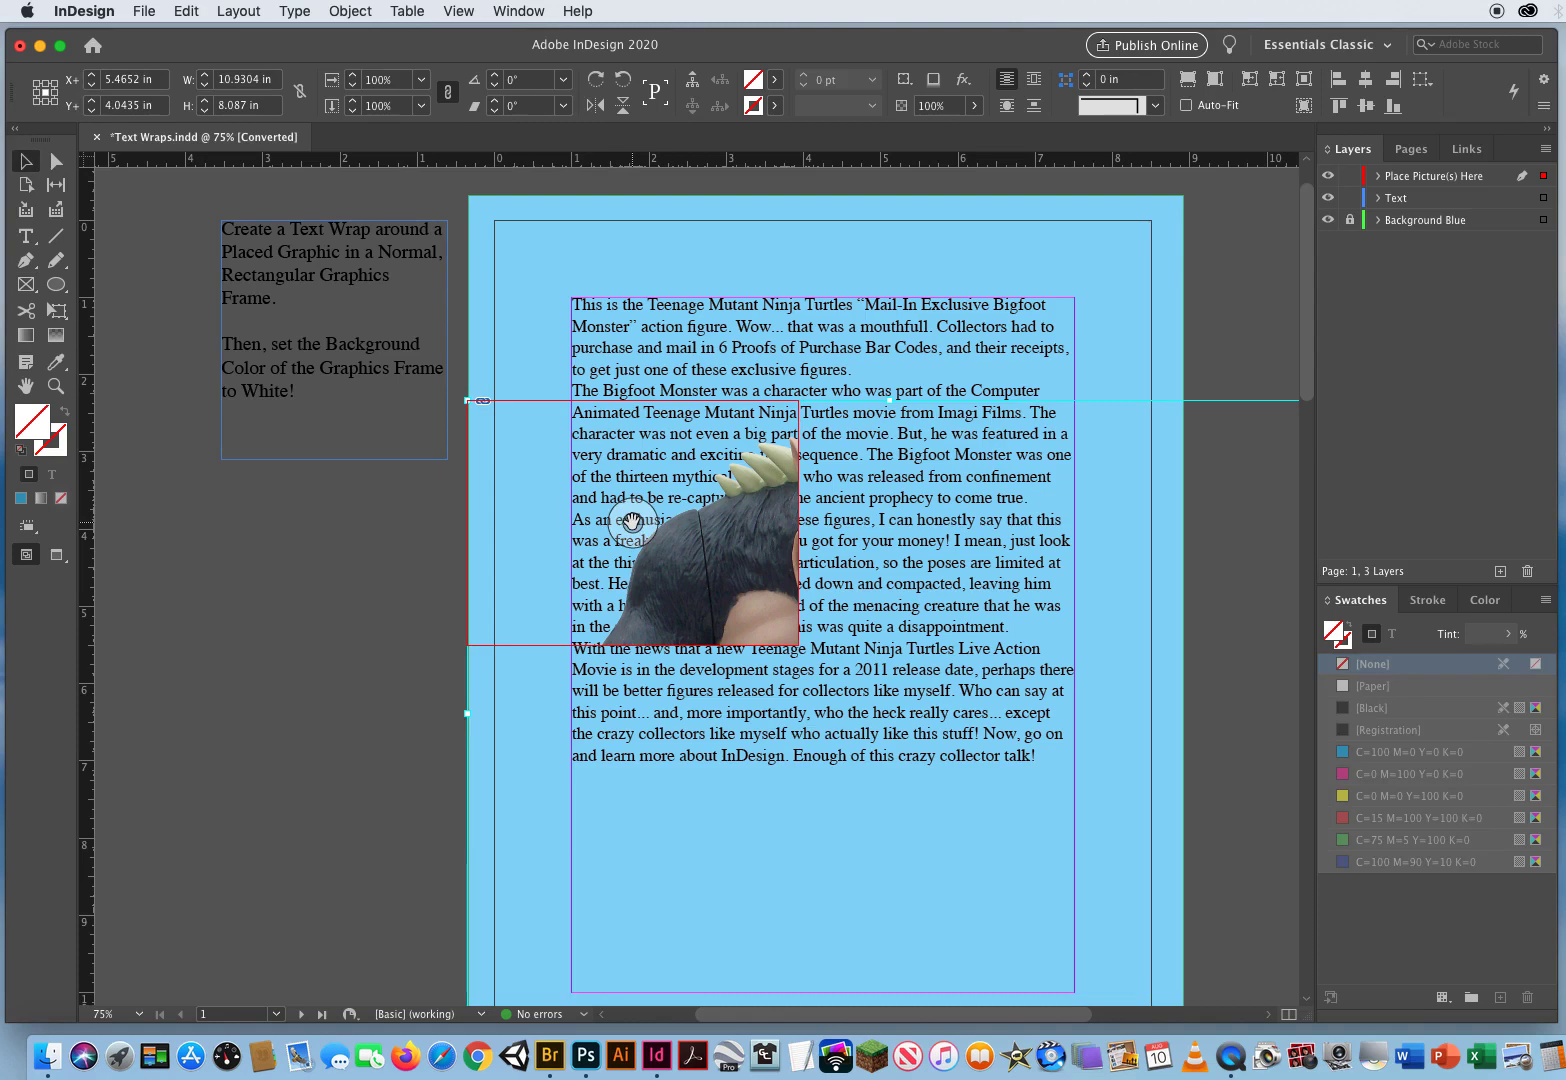
pyautogui.moveTo(632, 527); pyautogui.dragTo(333, 526)
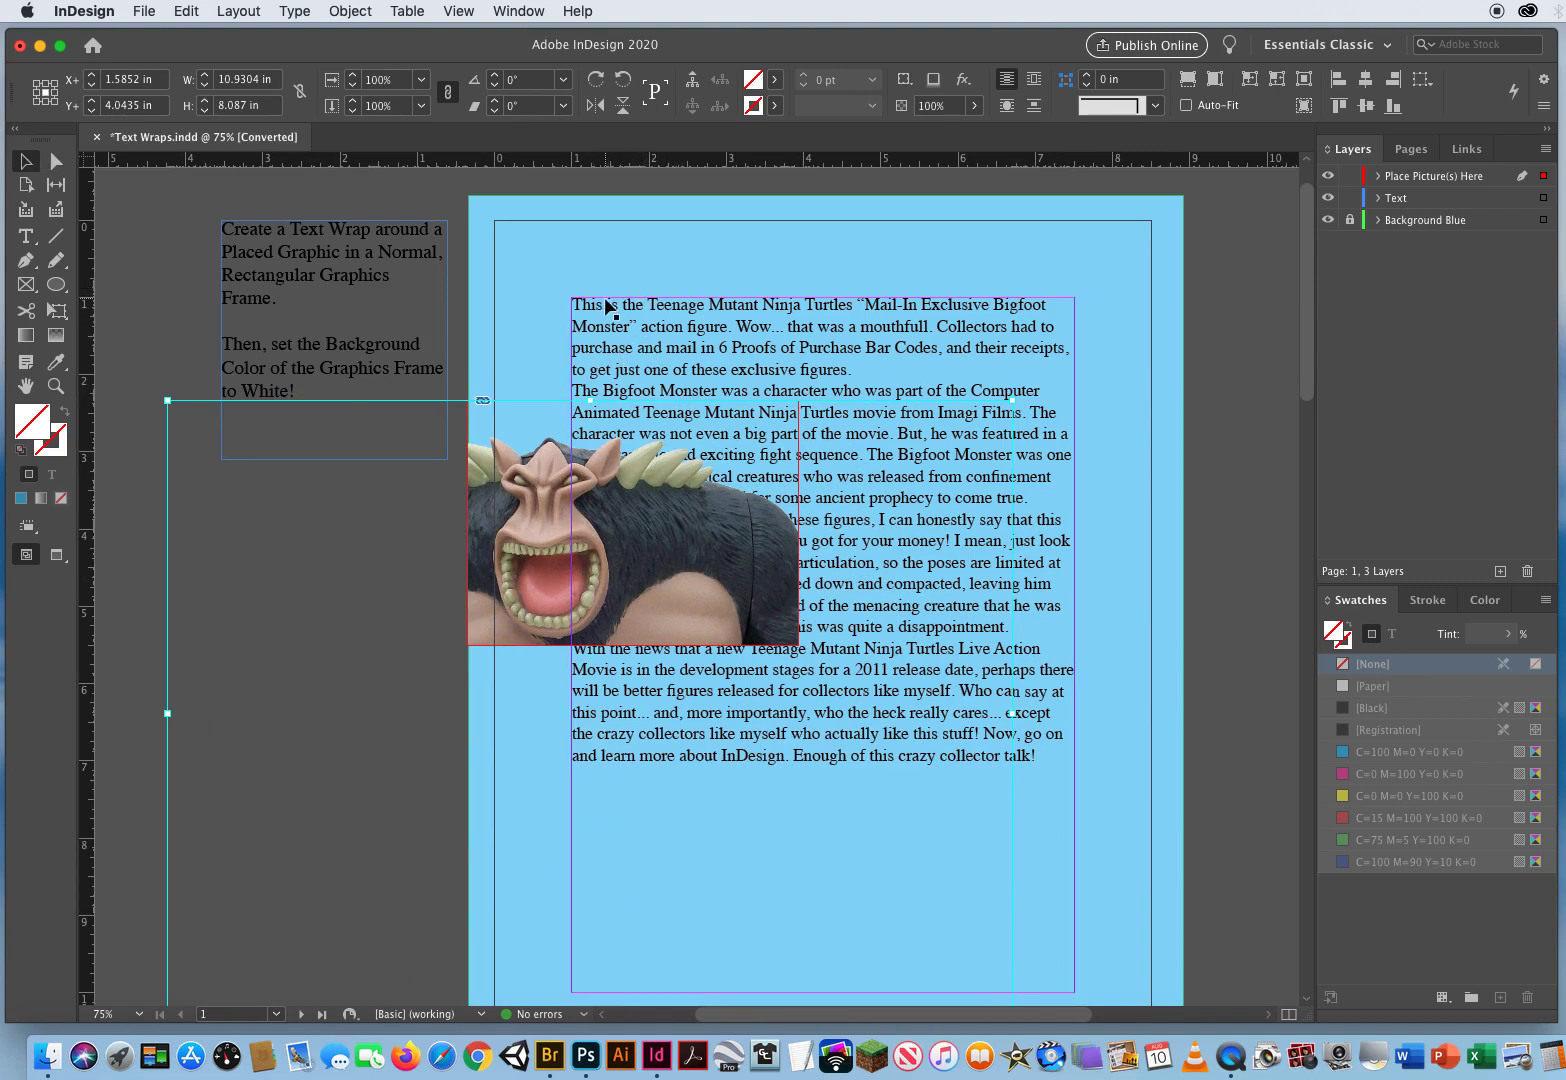
# Fill the monster picture's frame with the [Paper] swatch as a white background.
pyautogui.click(674, 532)
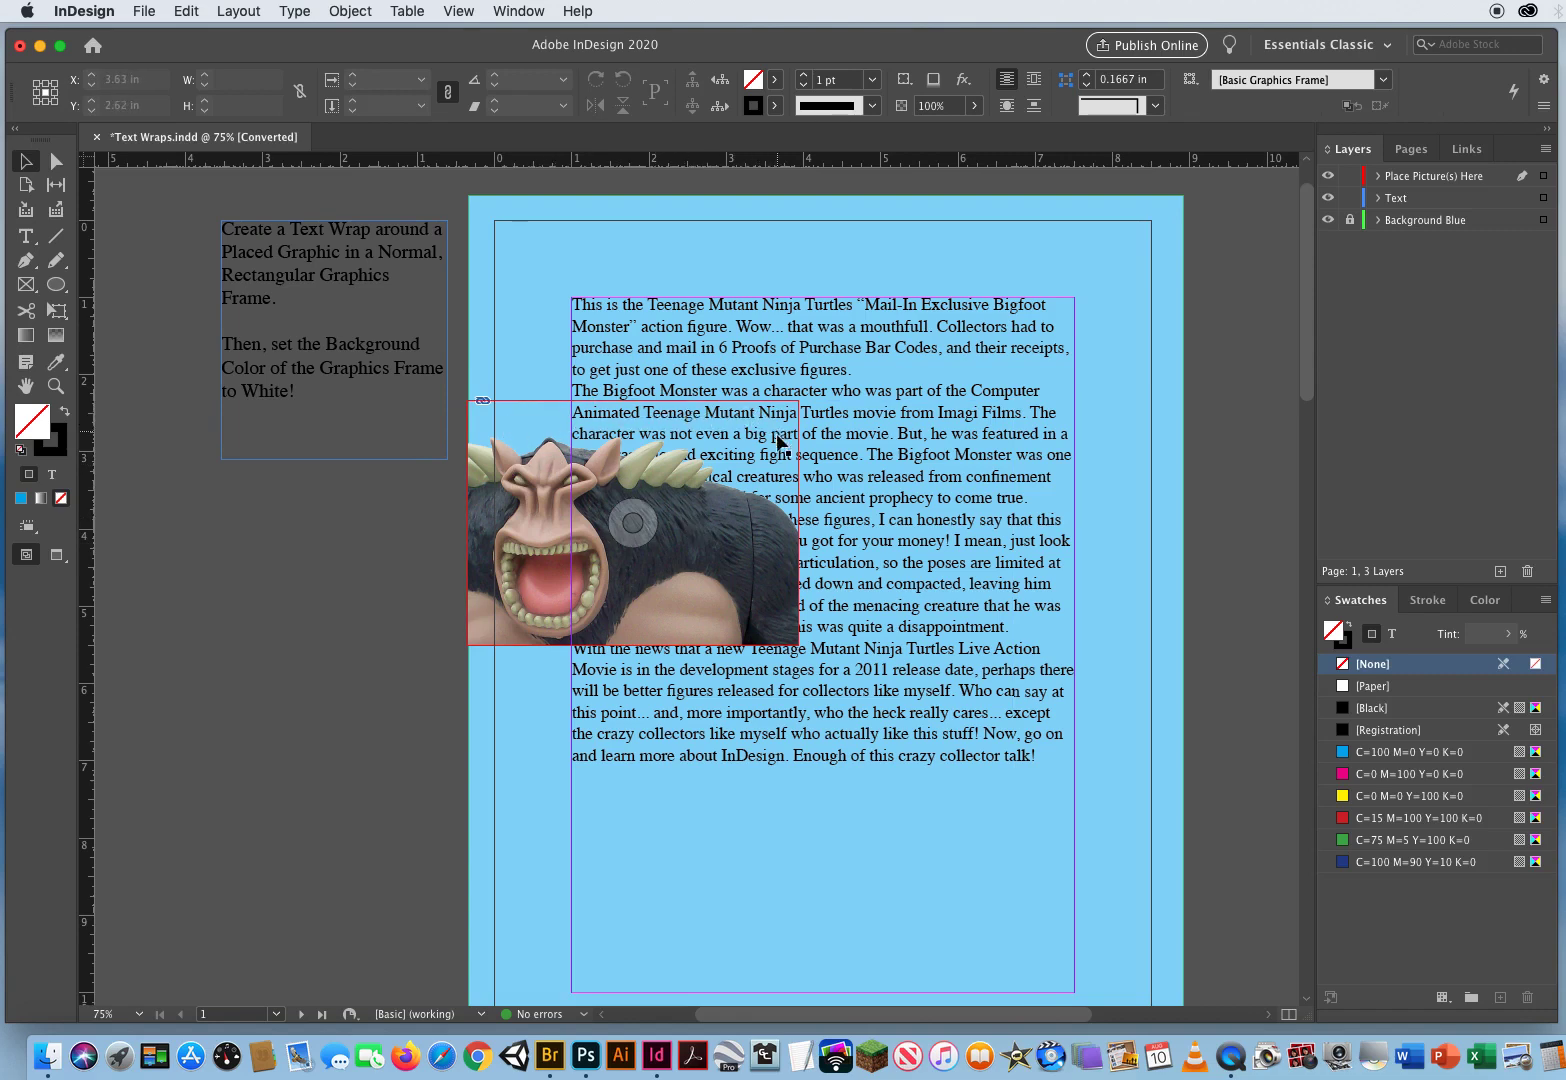
pyautogui.click(736, 530)
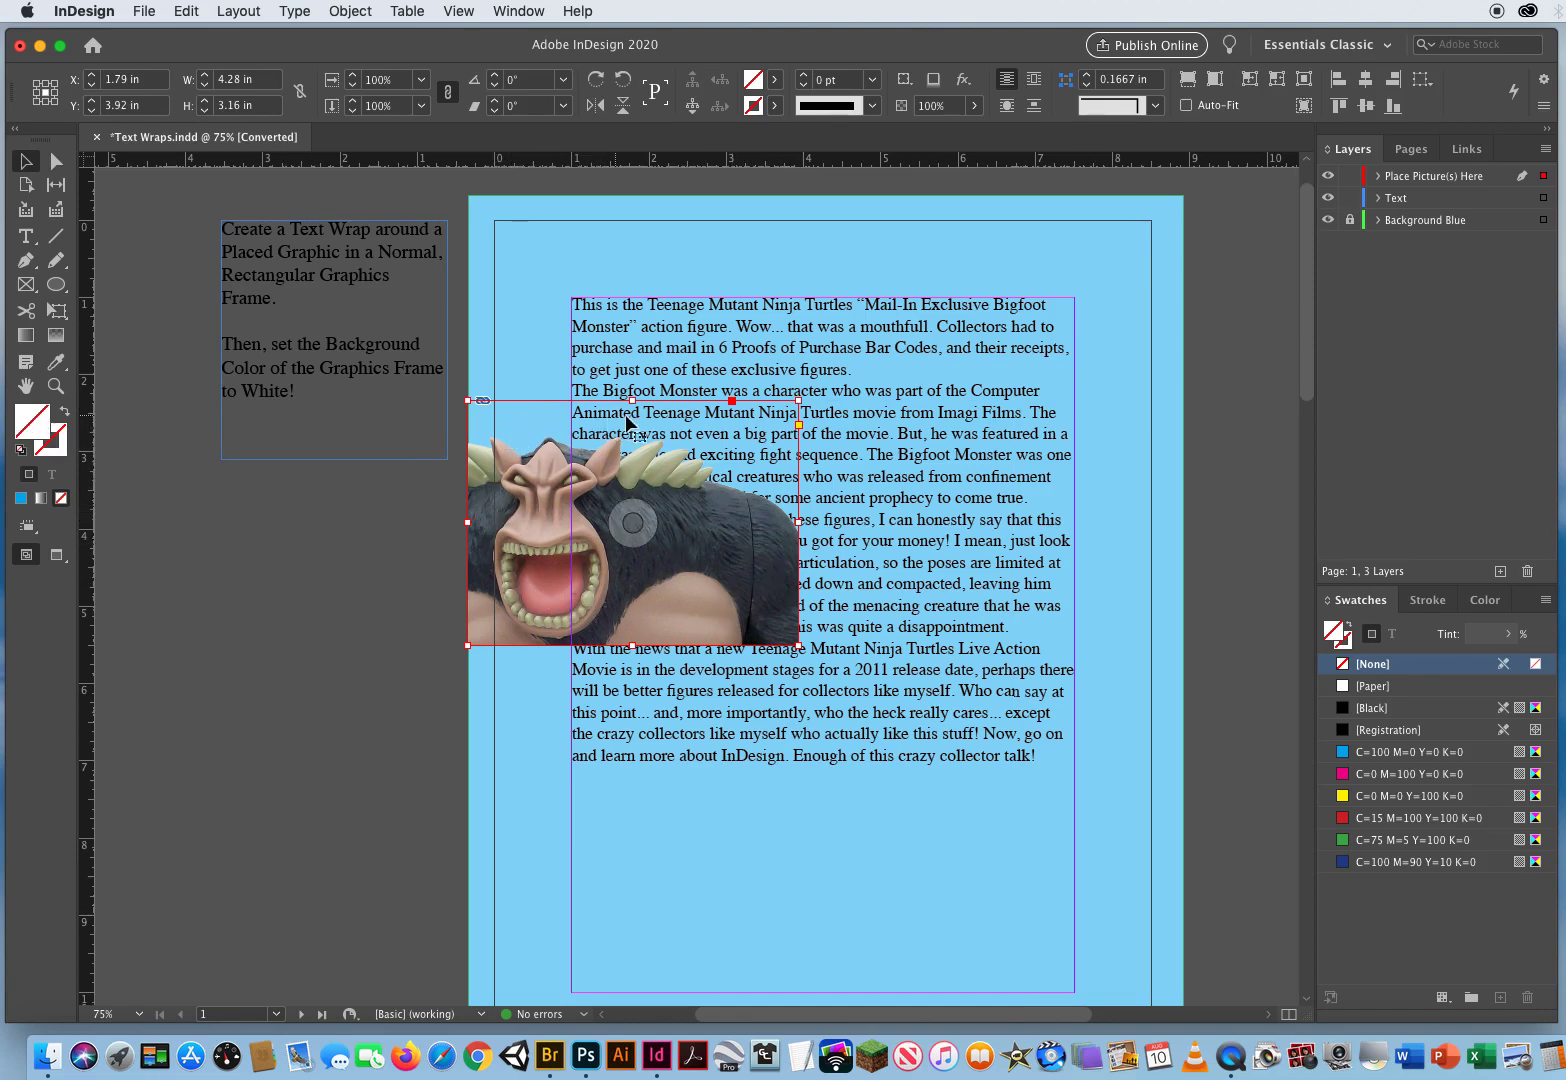
pyautogui.click(1376, 687)
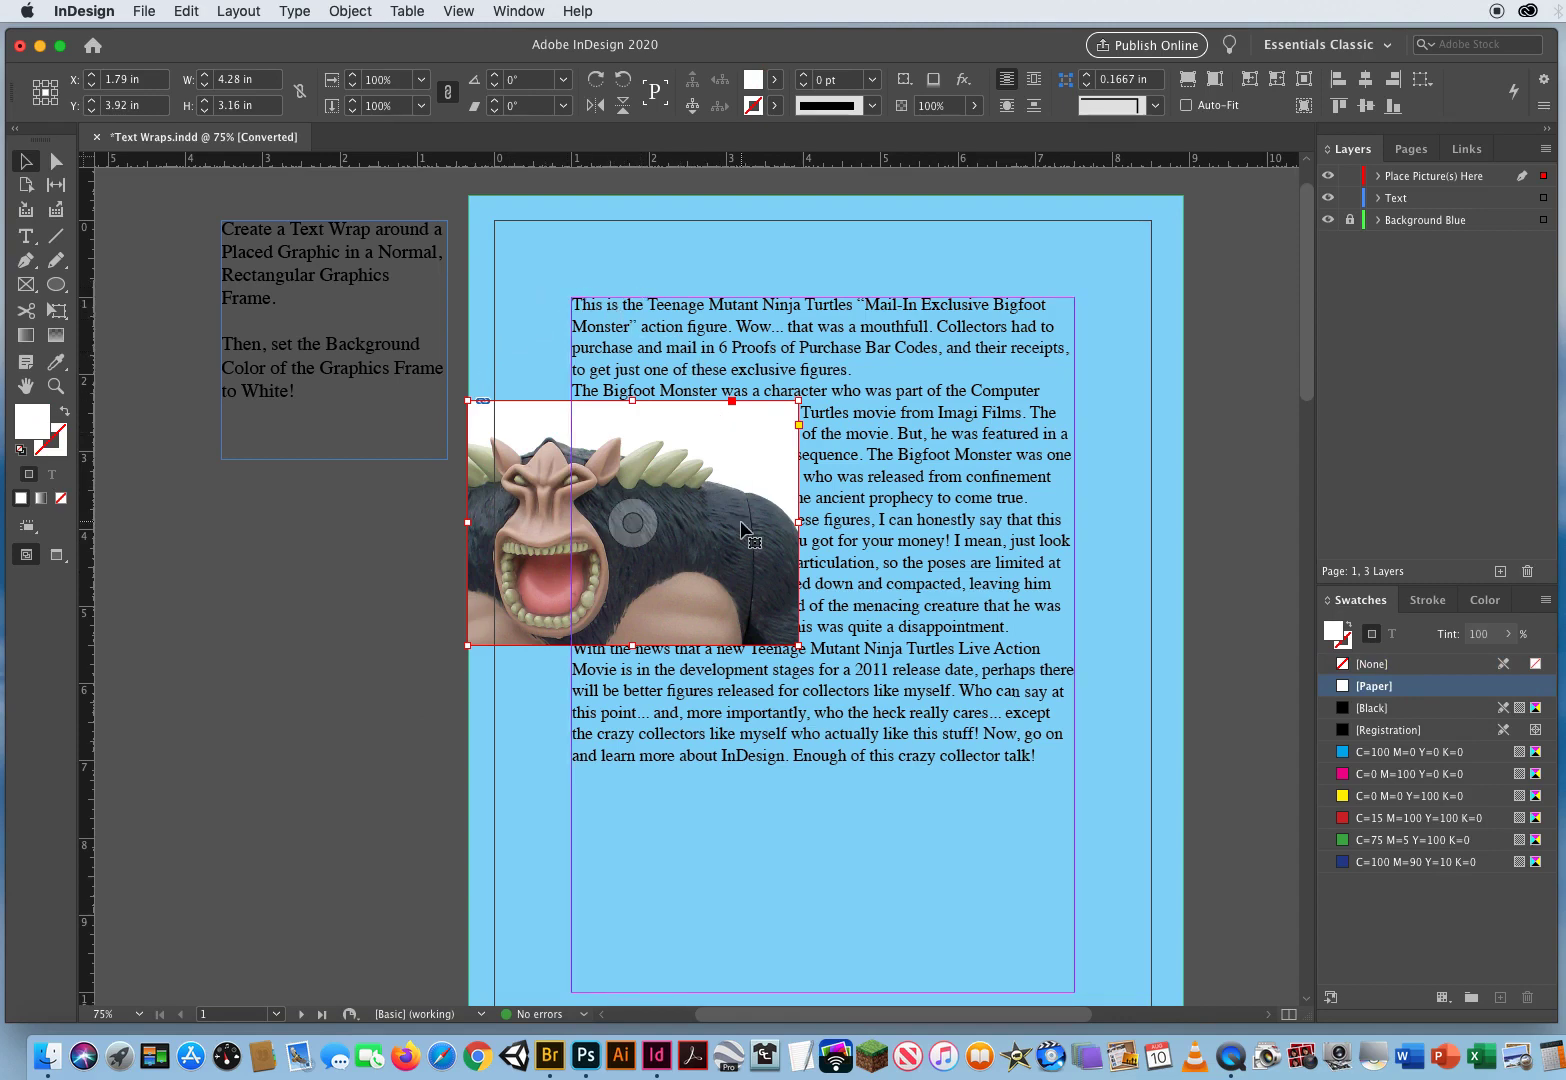
# Apply a bounding-box text wrap to the monster picture's frame and move the wrap settings clear of the text.
pyautogui.click(521, 11)
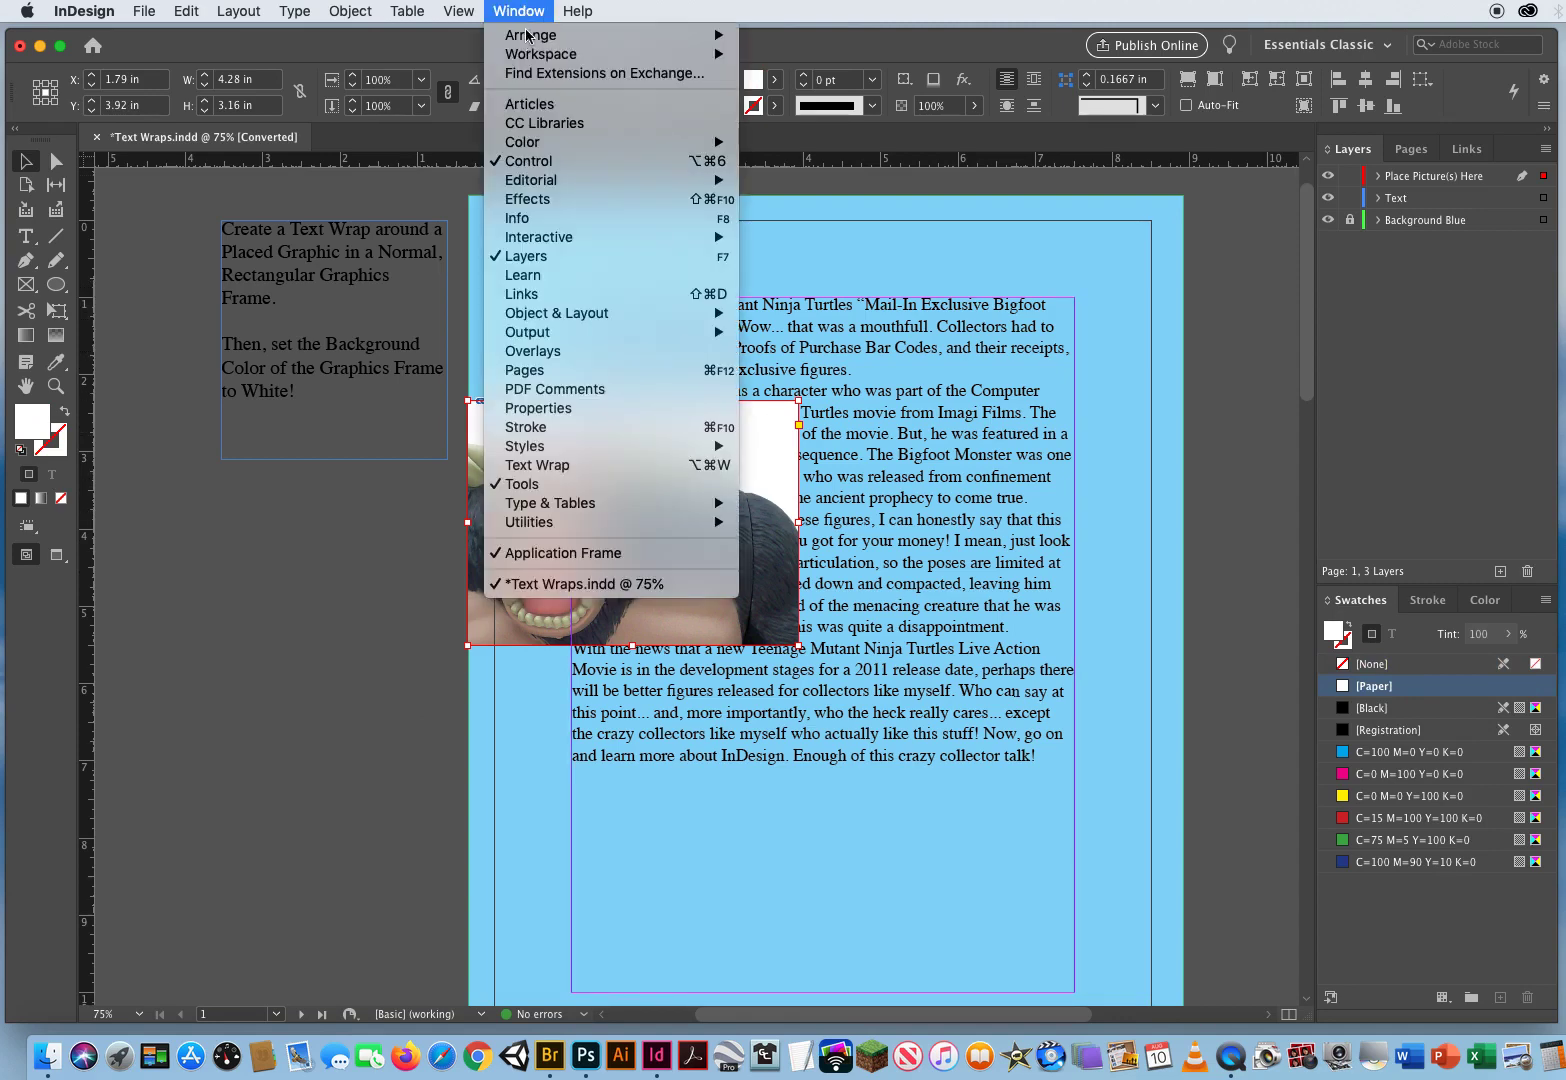
pyautogui.click(563, 470)
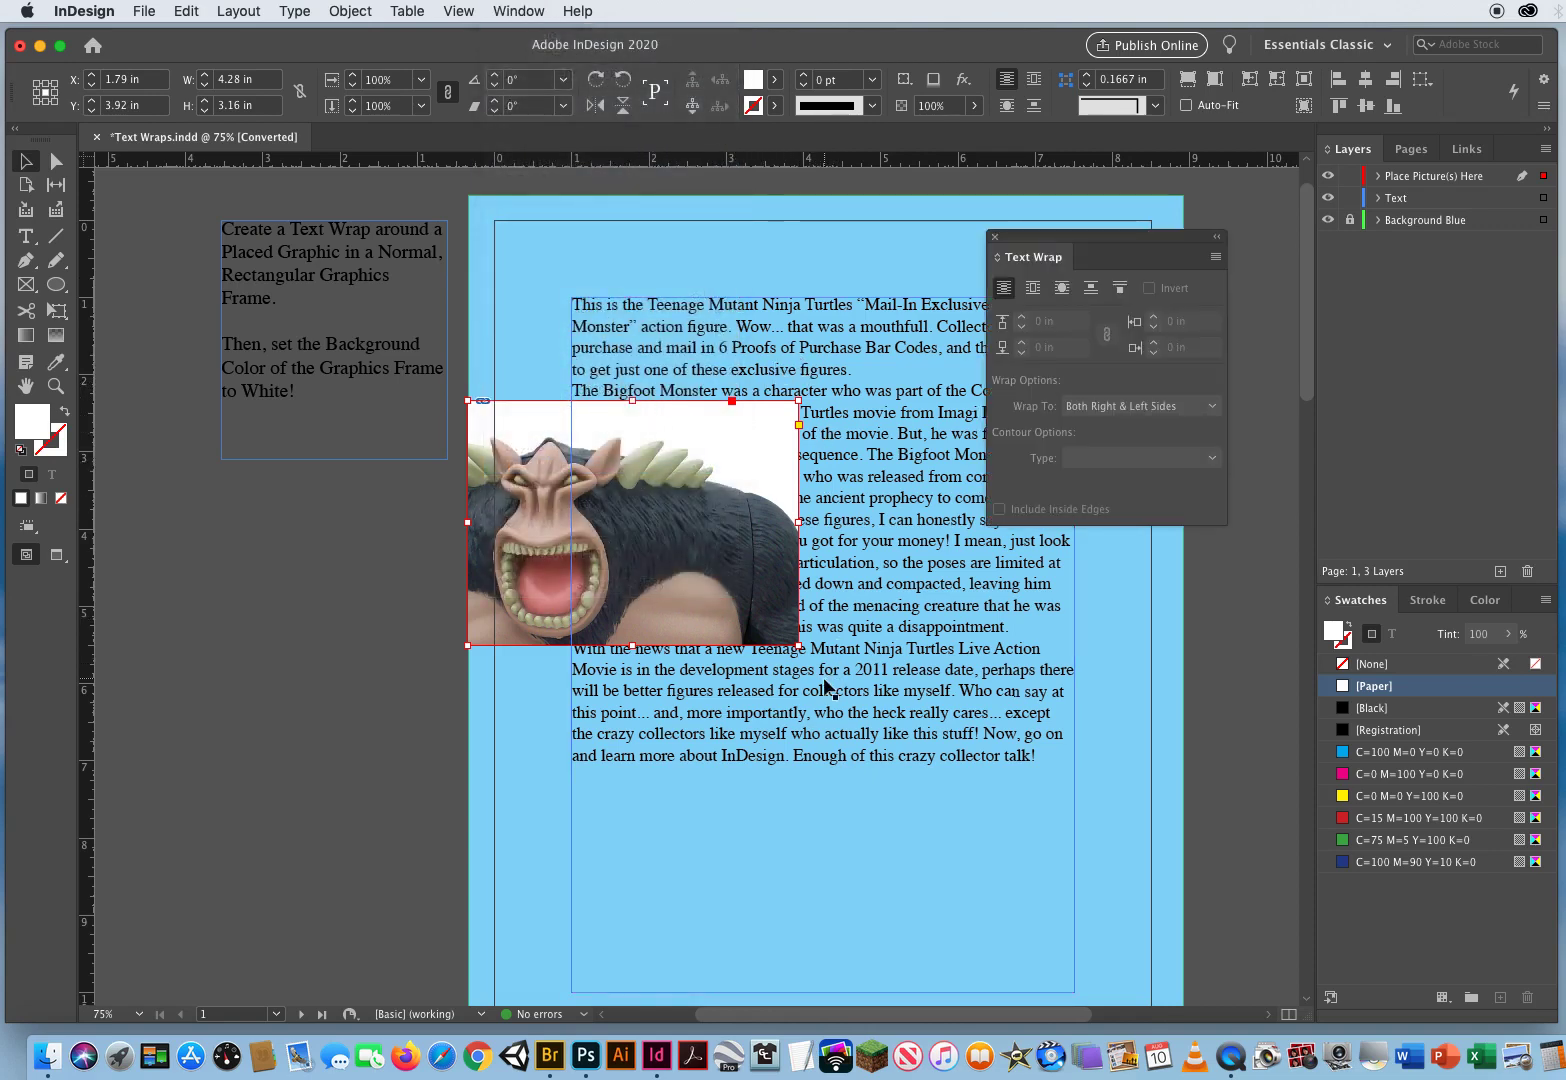
pyautogui.click(1033, 289)
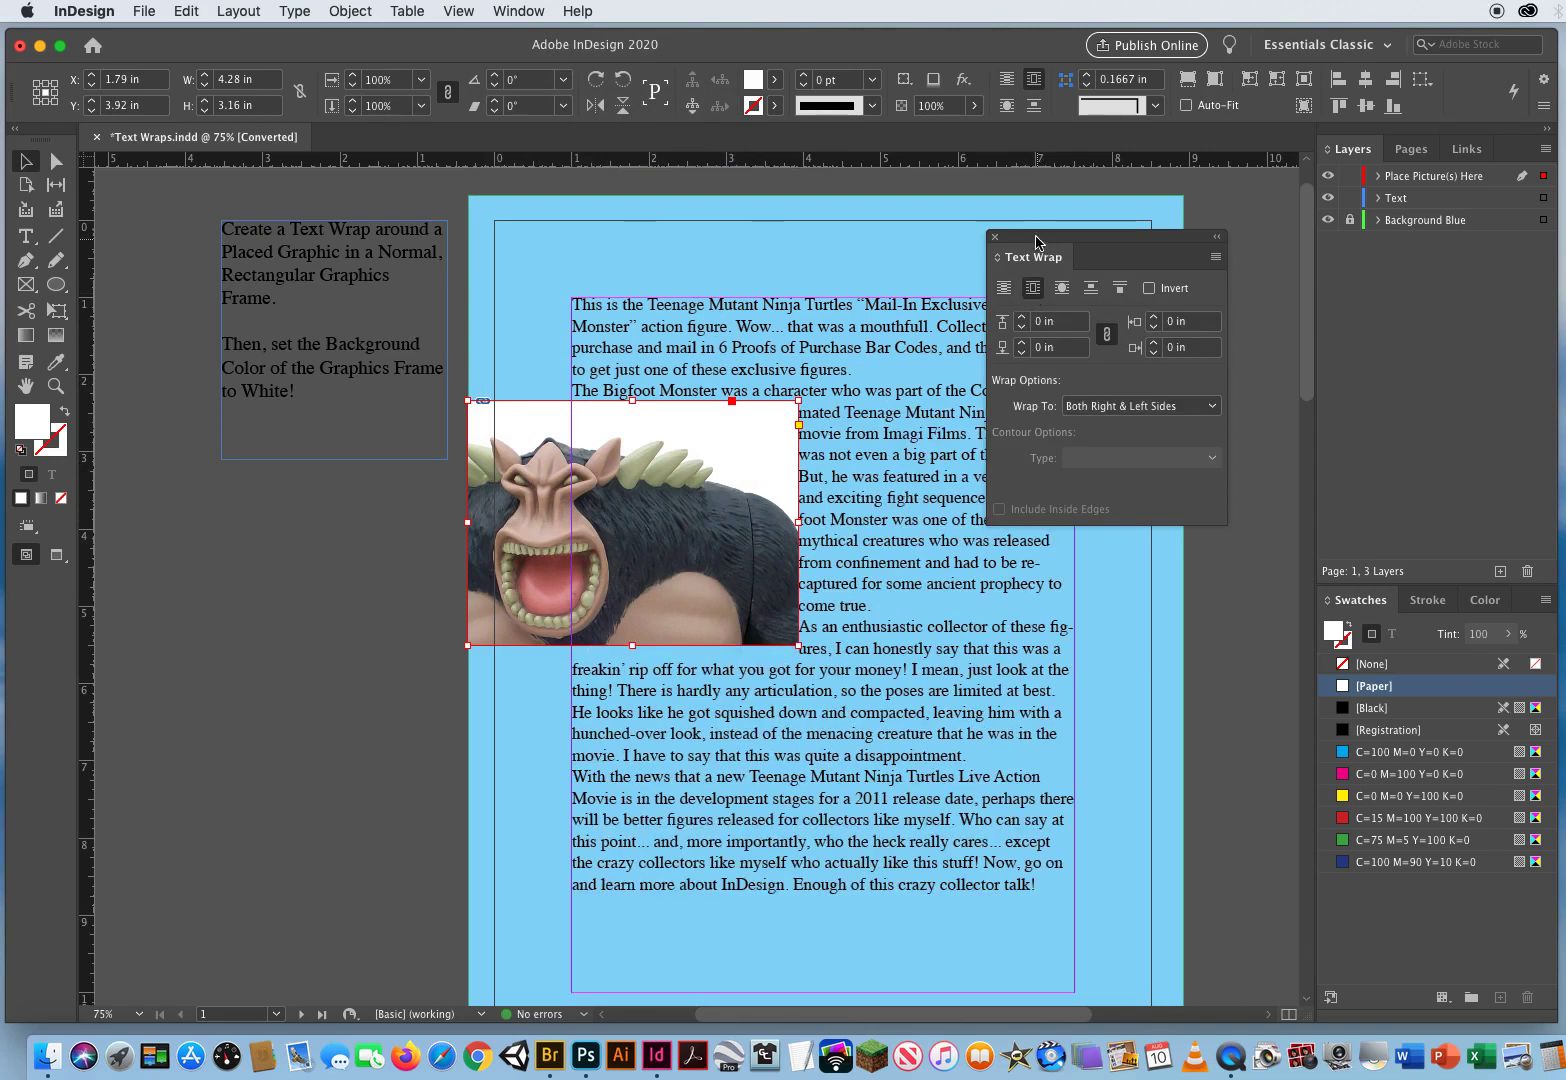
pyautogui.moveTo(1040, 243); pyautogui.dragTo(1101, 201)
# Deselect the frame and preview the wrapped page without guides, keeping the wrap settings off the text.
pyautogui.click(370, 574)
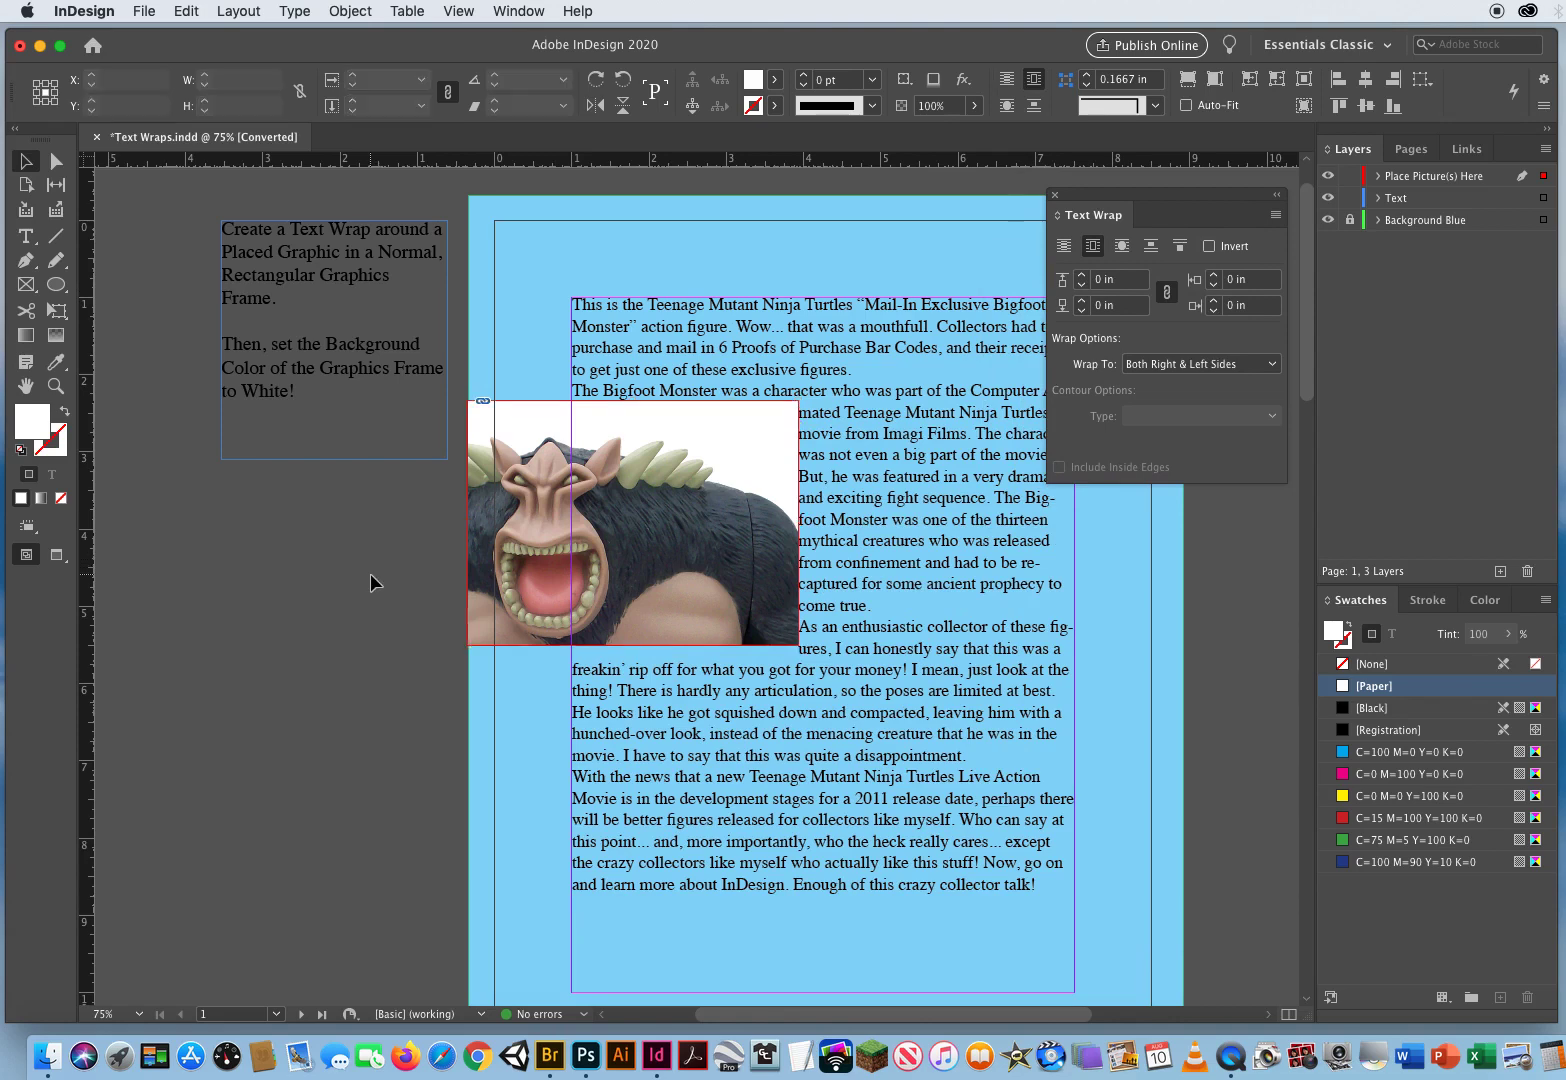
pyautogui.press('w')
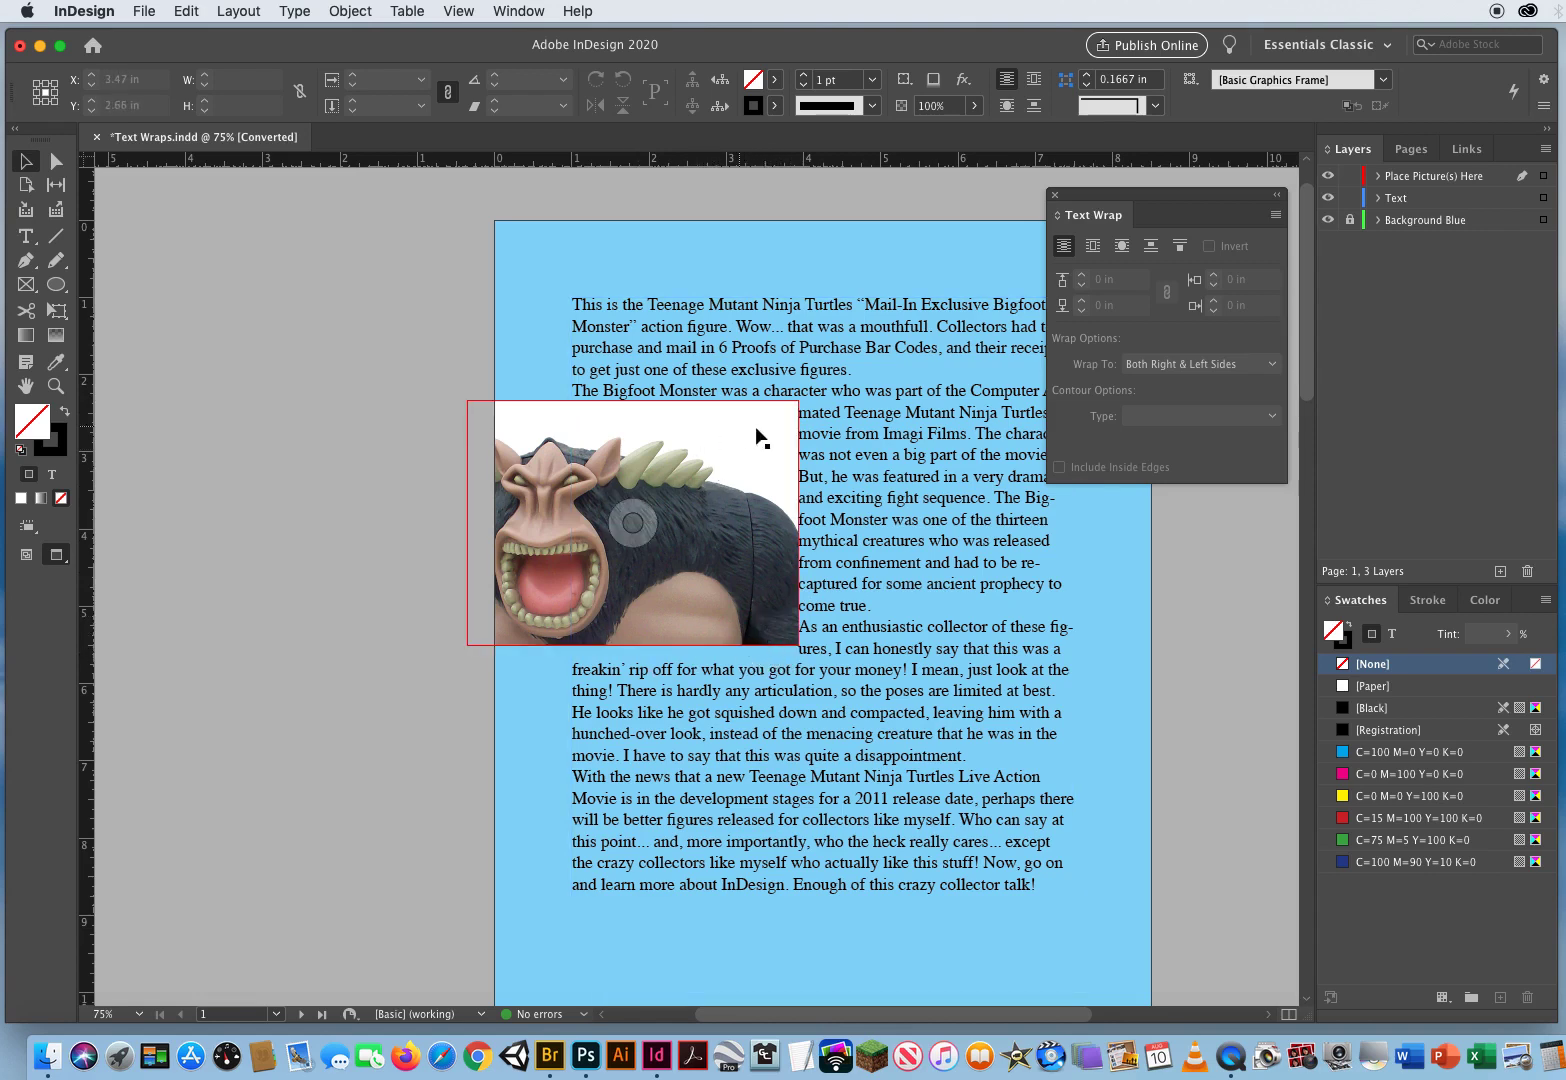
pyautogui.moveTo(1078, 204); pyautogui.dragTo(1128, 201)
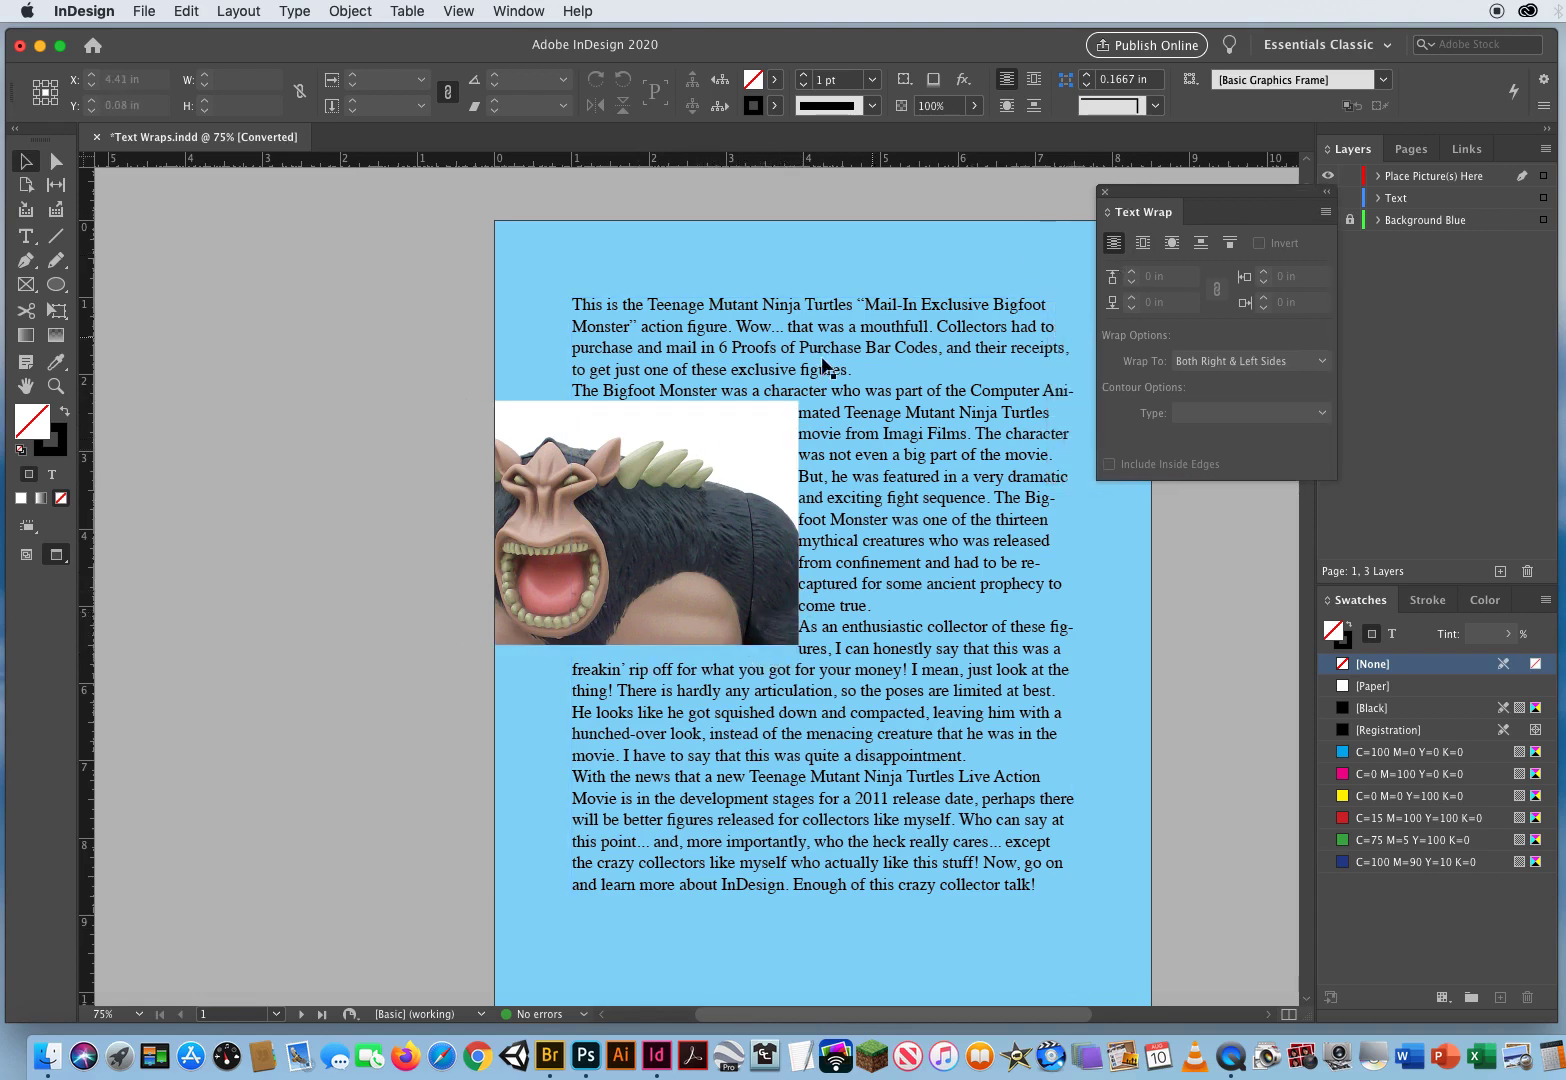
# Set the linked text wrap offsets of the monster picture's frame to 0.25 in on all sides and deselect it.
pyautogui.click(732, 452)
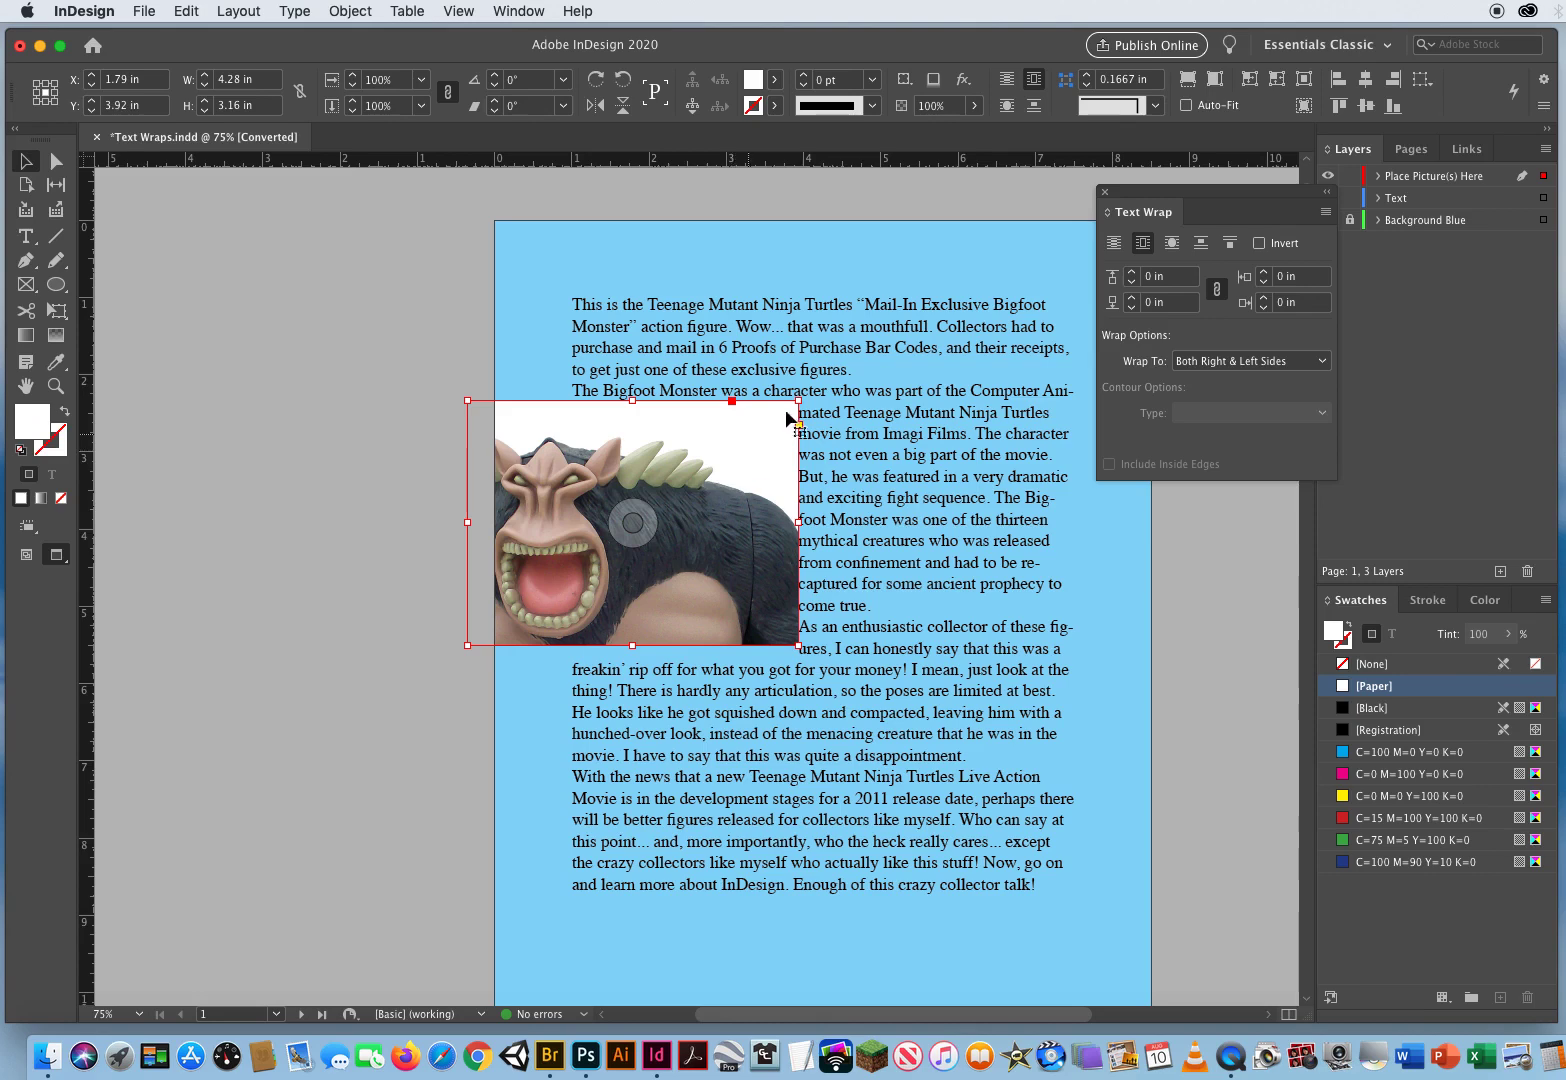
pyautogui.click(1183, 278)
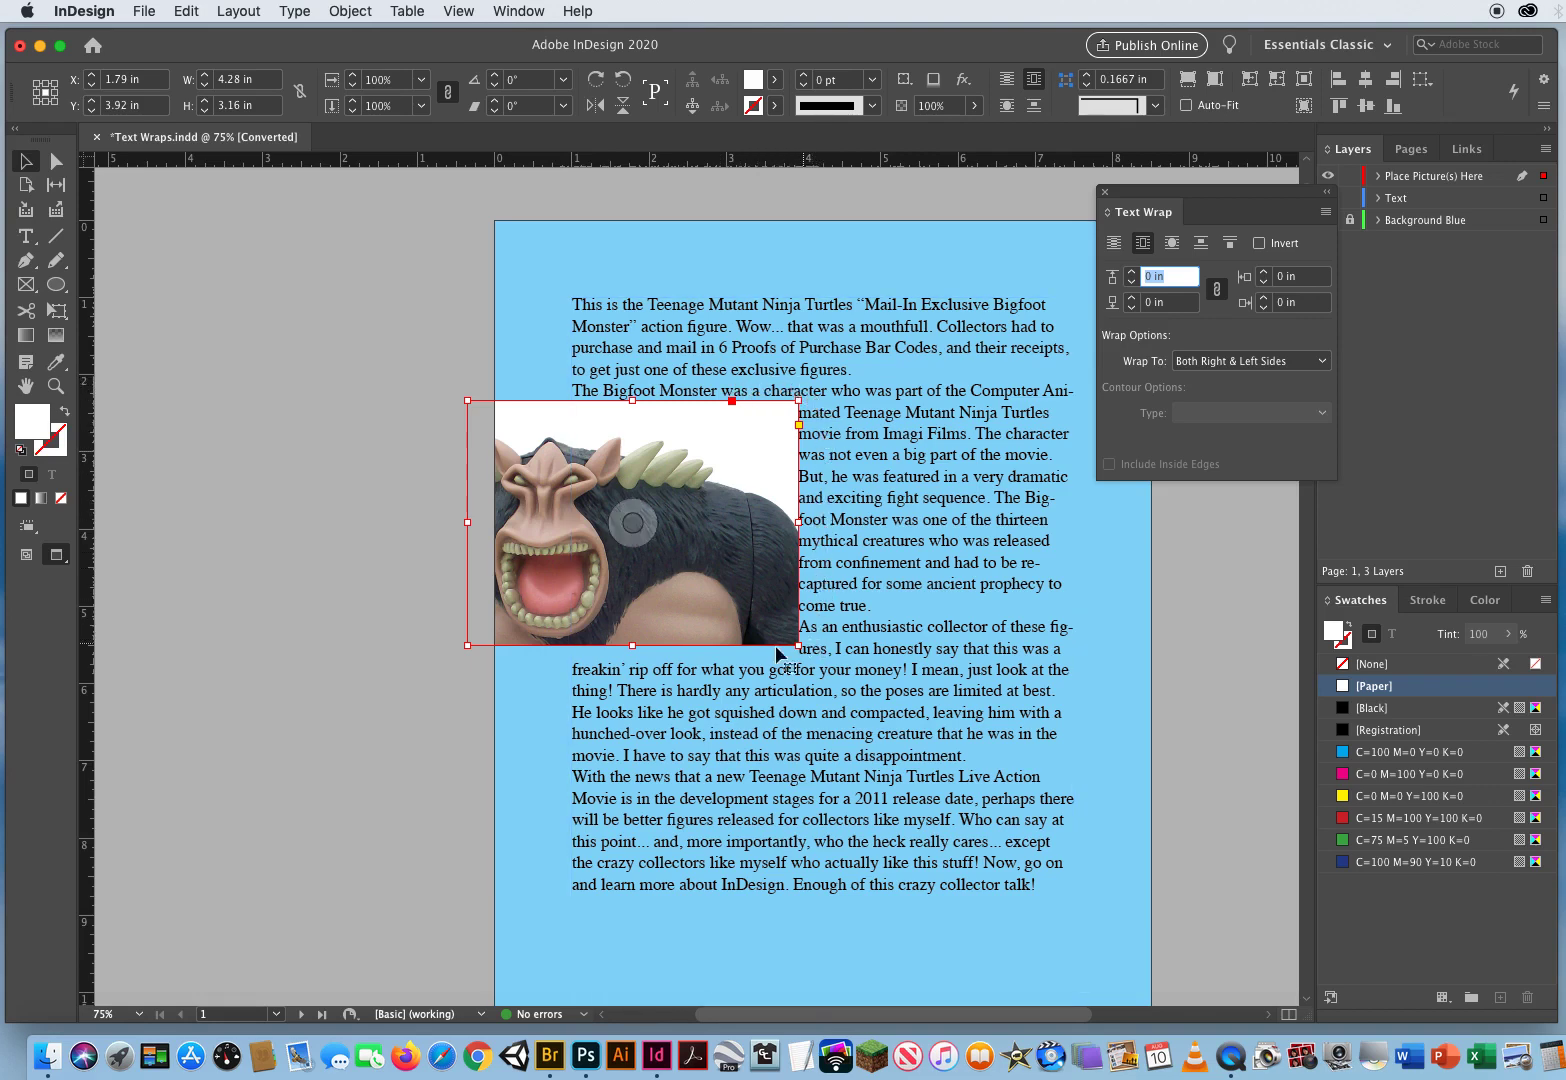
pyautogui.click(1132, 273)
pyautogui.click(1132, 273)
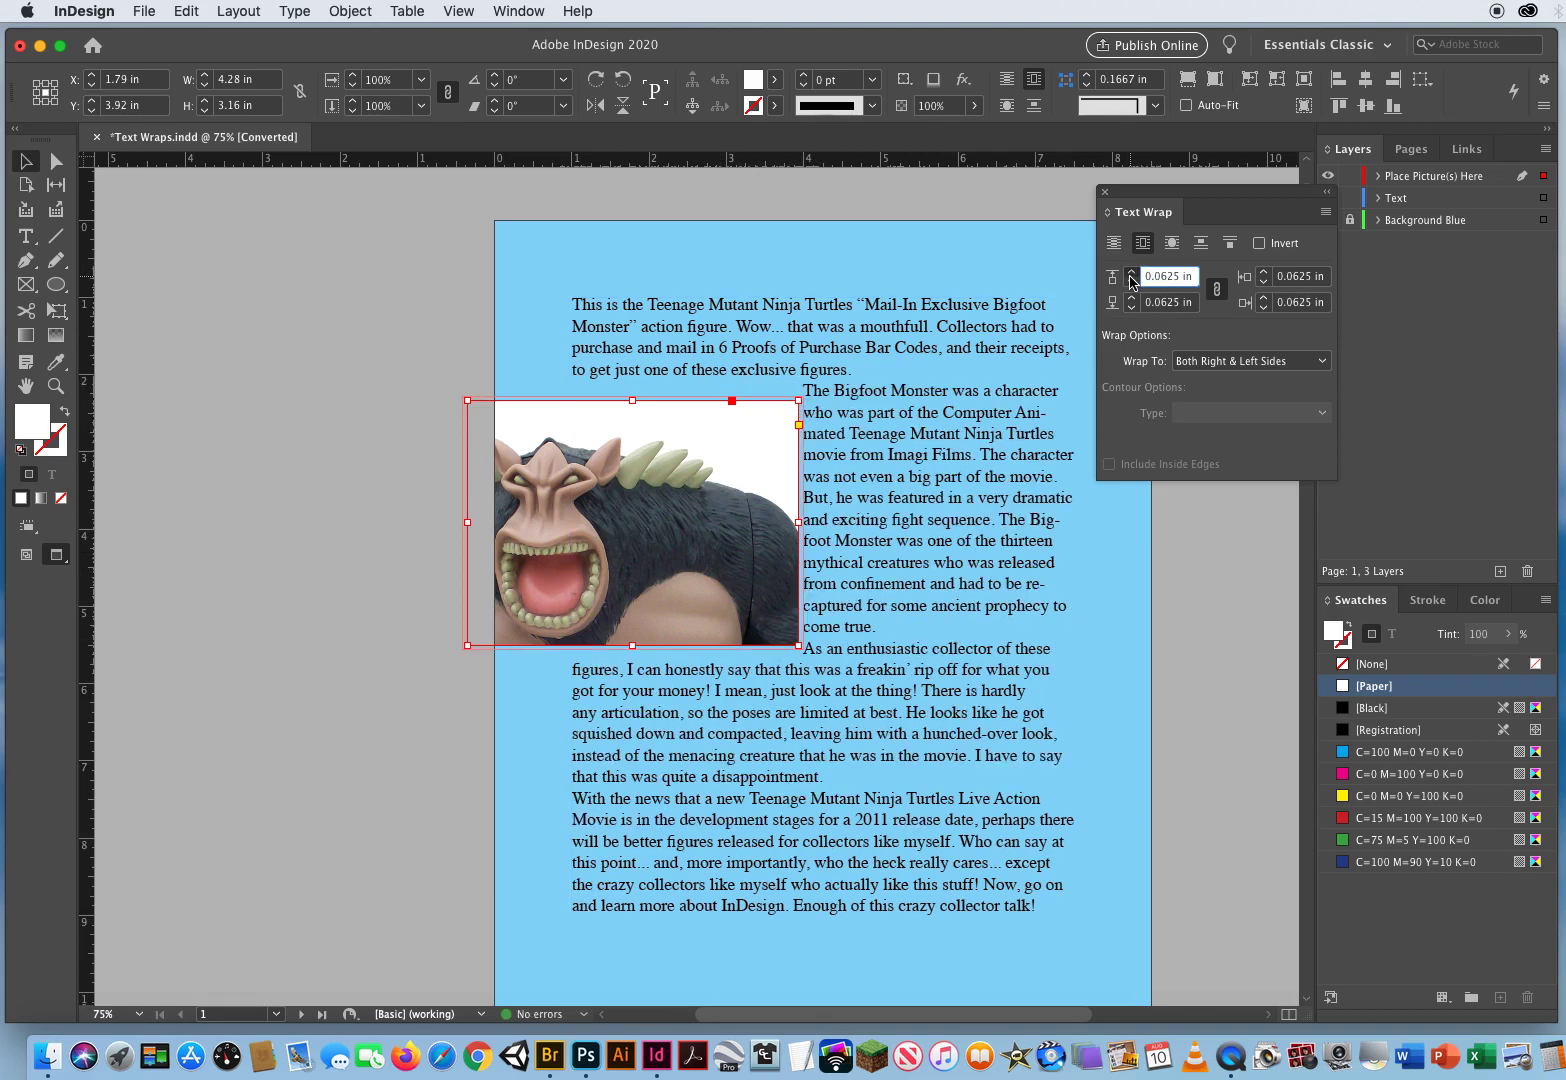
pyautogui.click(1132, 273)
pyautogui.click(1132, 274)
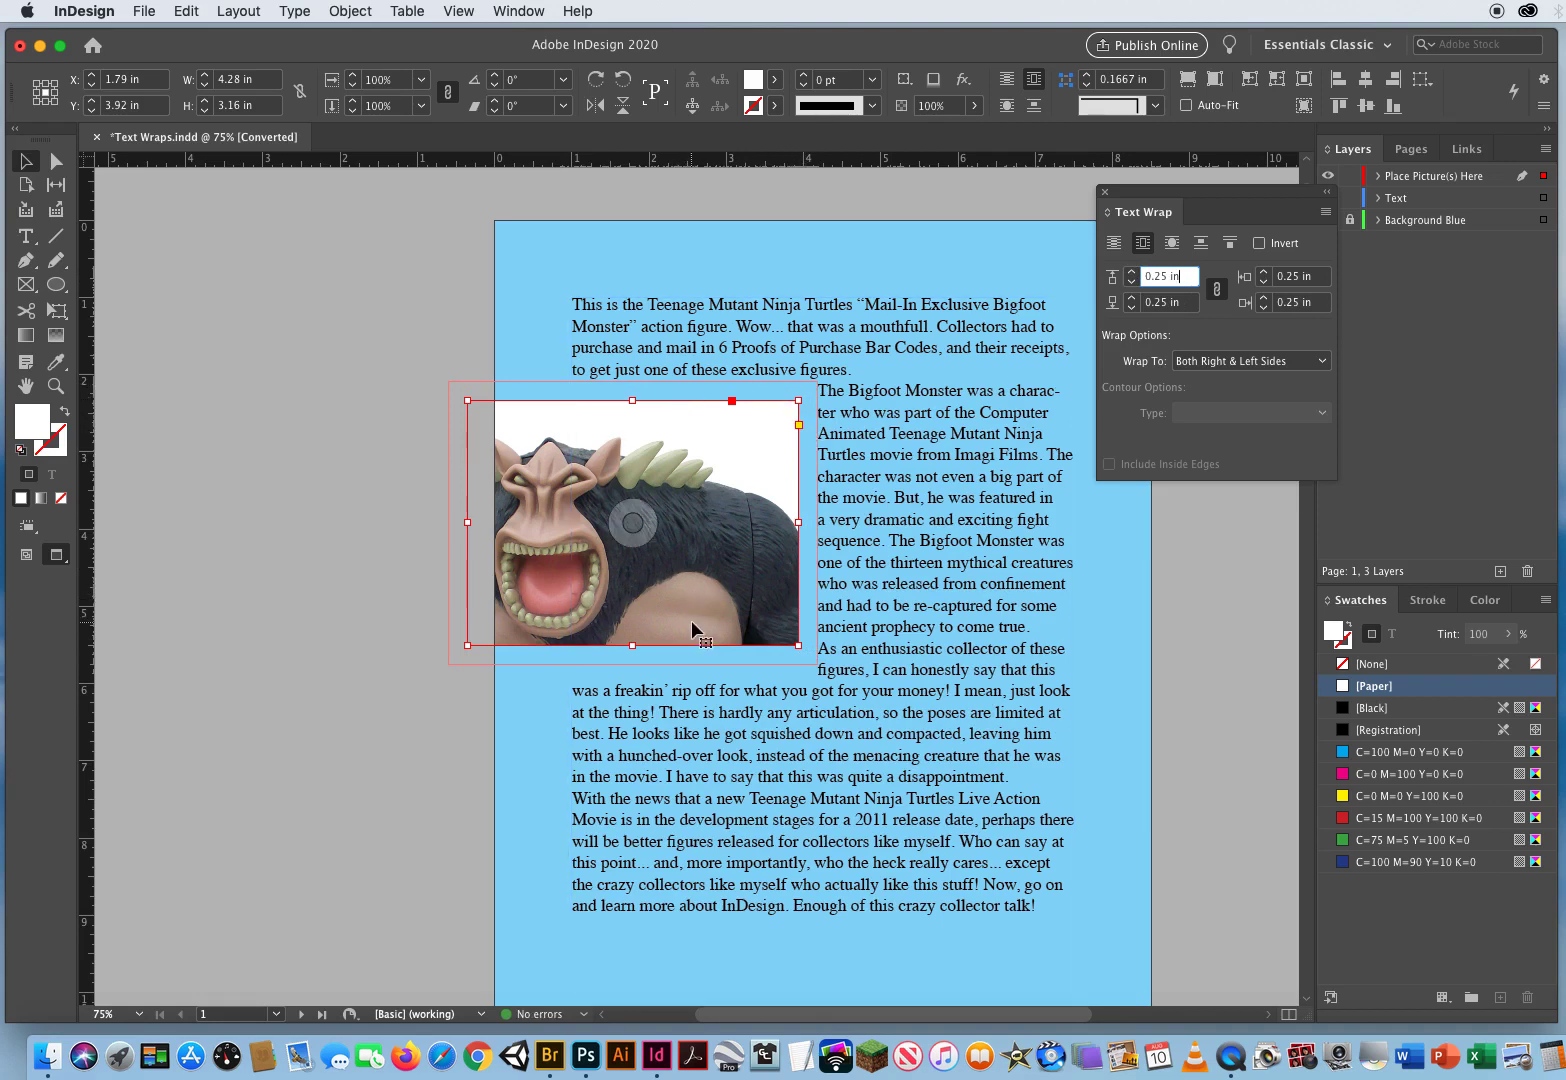
pyautogui.click(228, 700)
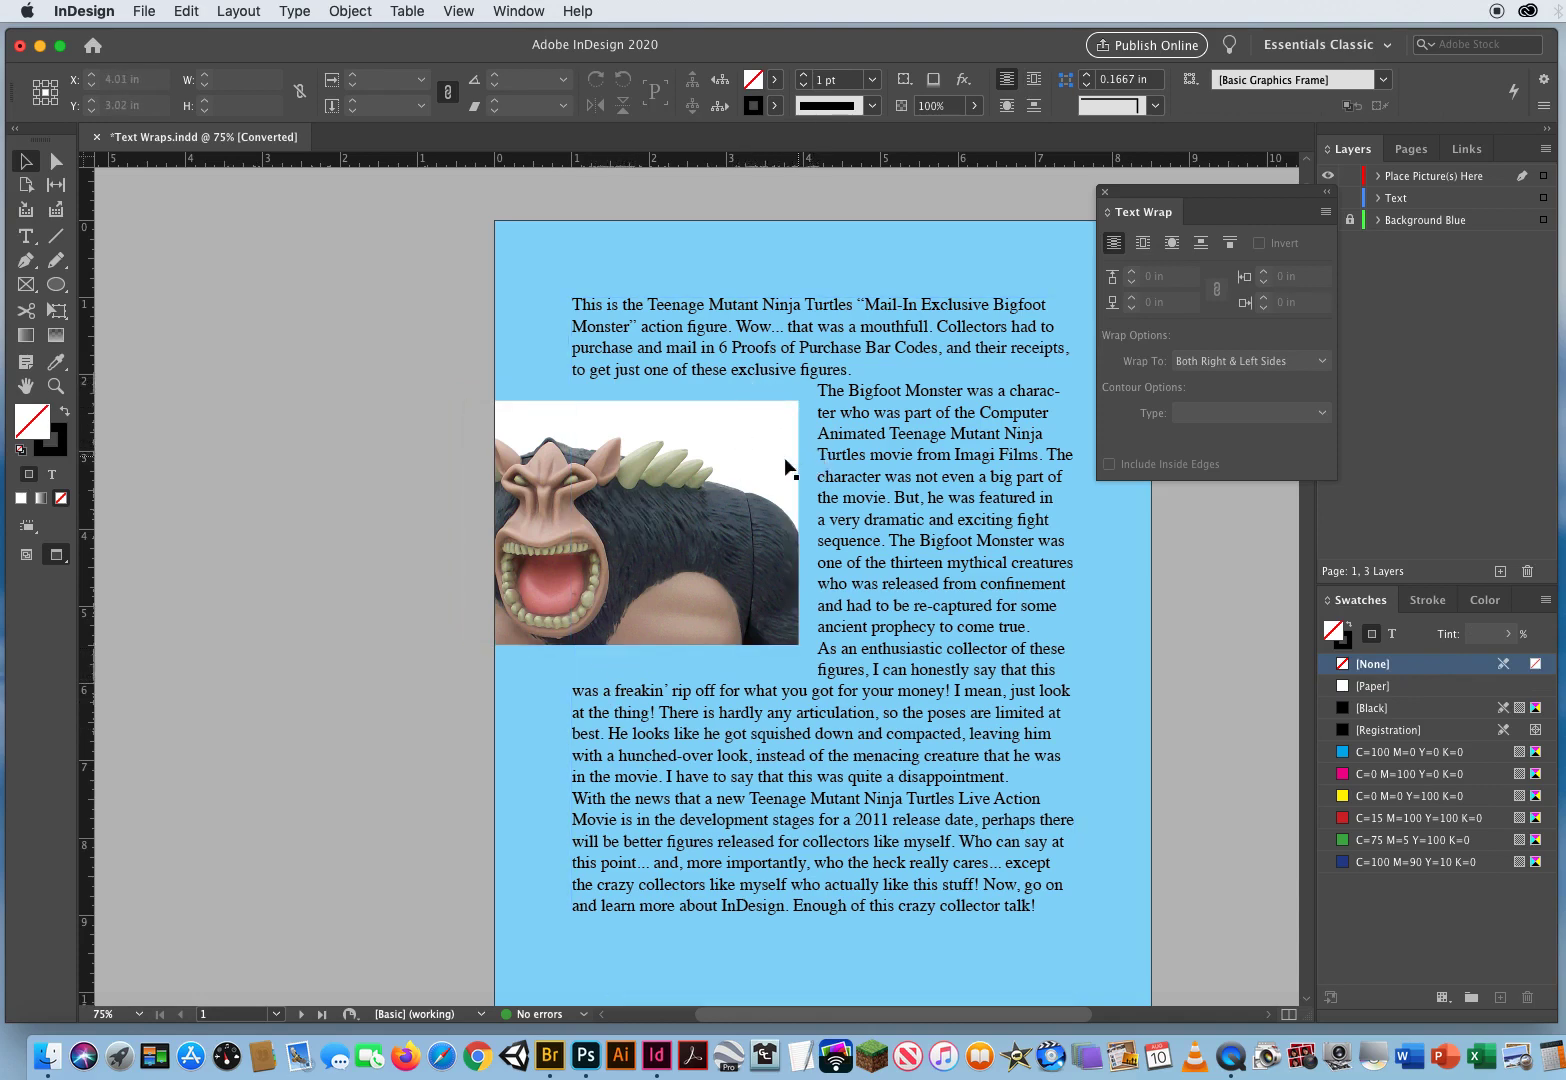
# Reset the linked text wrap offsets of the monster picture's frame to 0 in on all sides.
pyautogui.click(764, 438)
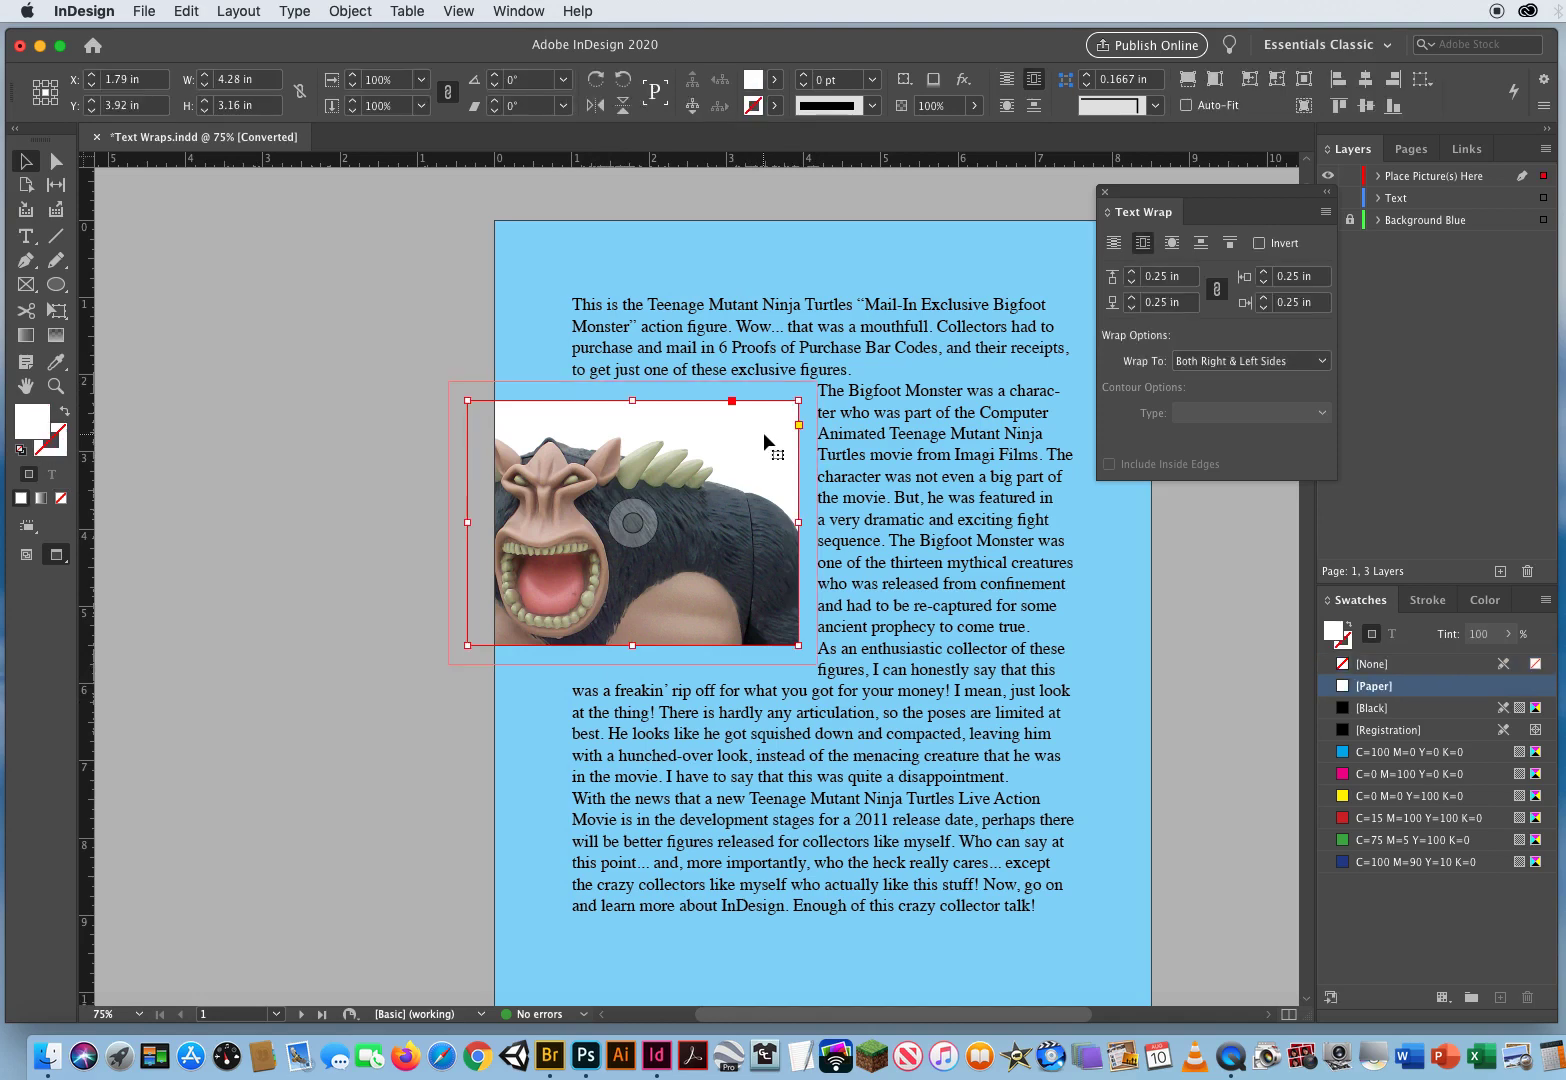
pyautogui.click(1132, 282)
pyautogui.click(1132, 282)
pyautogui.click(1132, 282)
pyautogui.click(1132, 282)
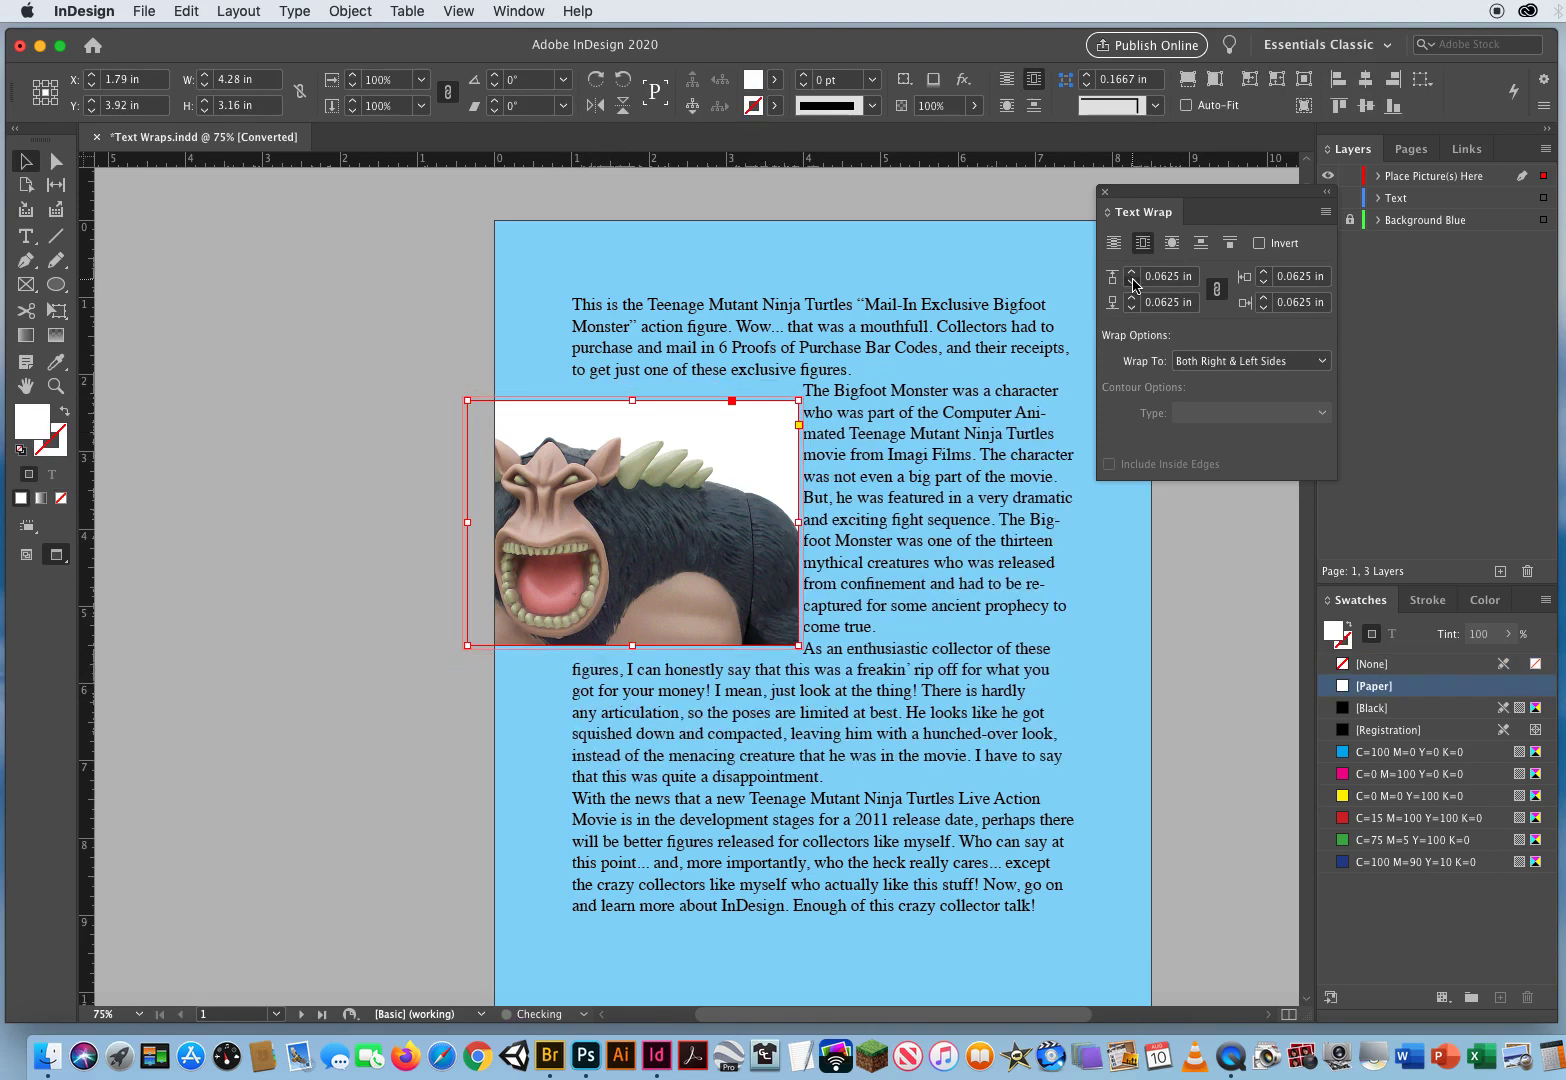
pyautogui.click(1132, 282)
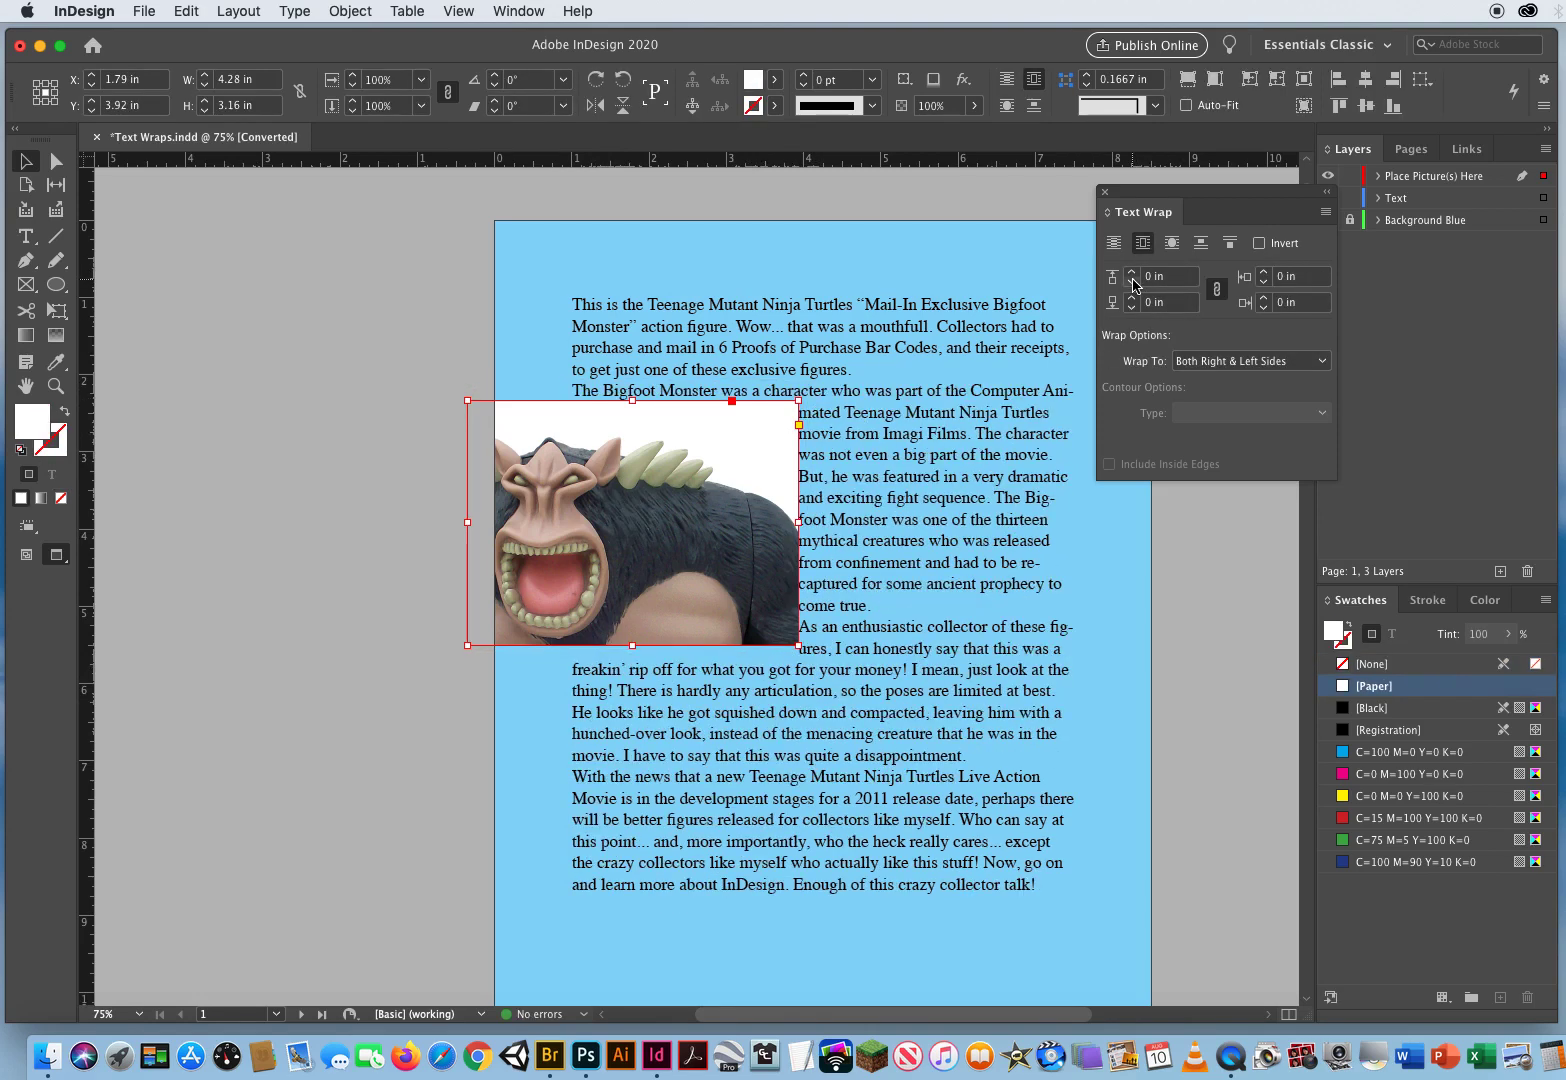
# Unlink the monster frame's text wrap offsets and set only the right offset to 0.25 in.
pyautogui.click(1217, 292)
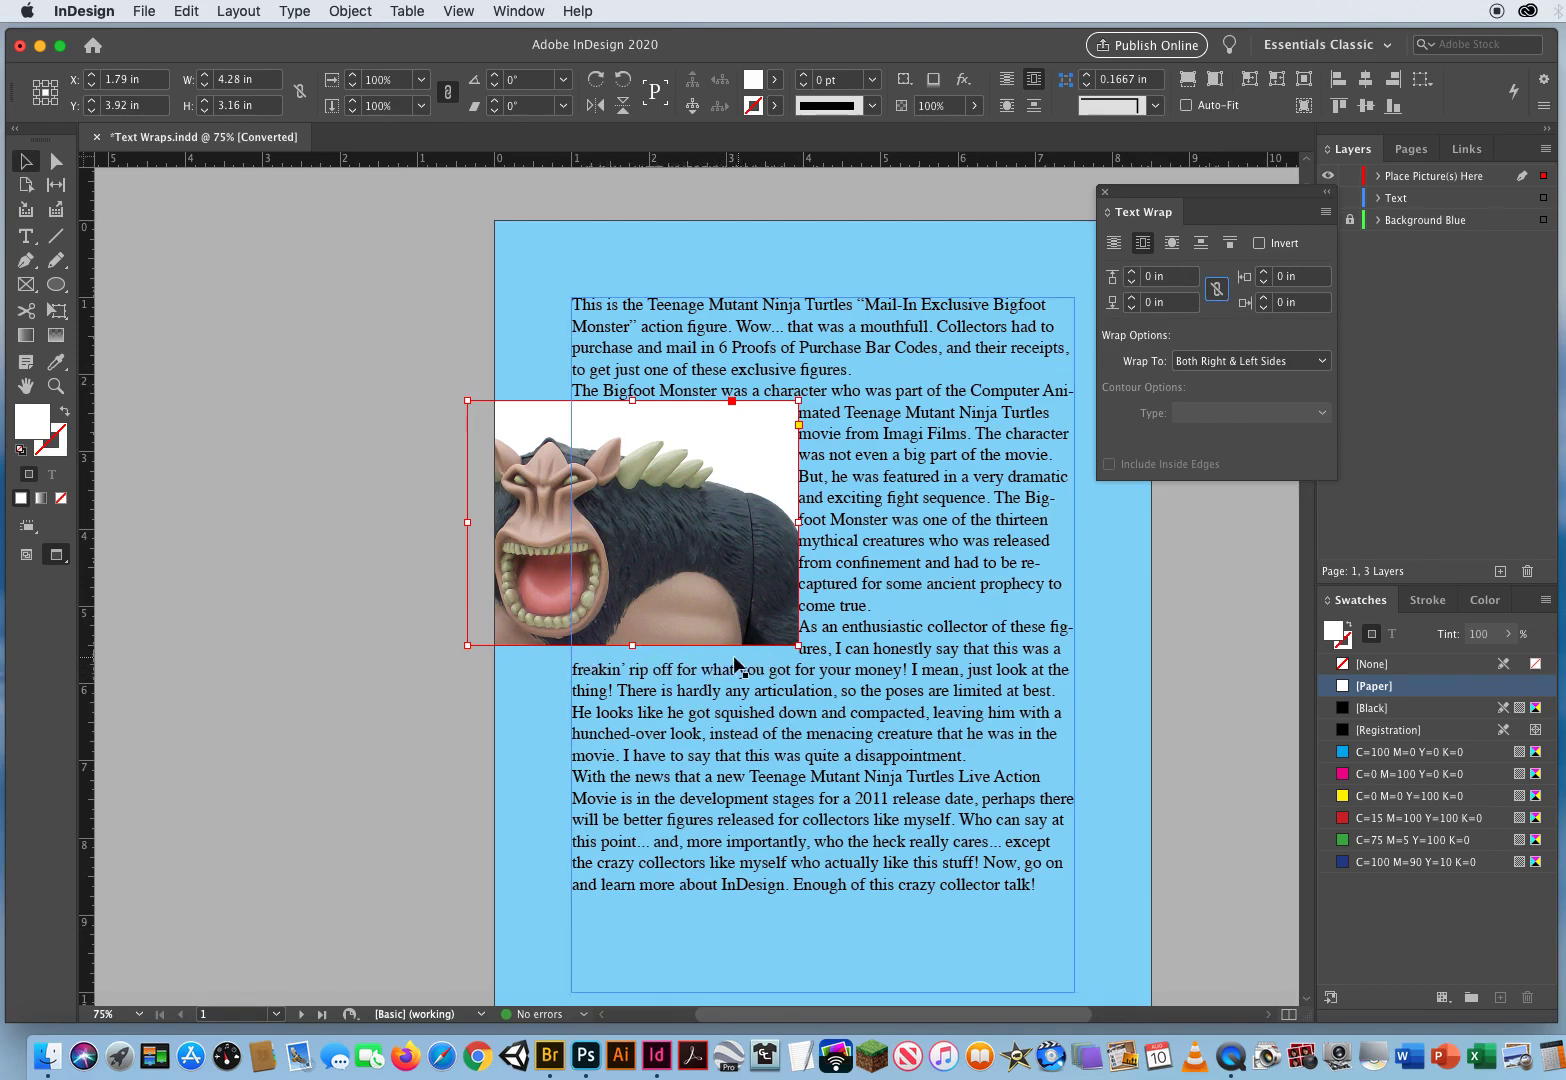
pyautogui.click(1283, 306)
pyautogui.click(1265, 298)
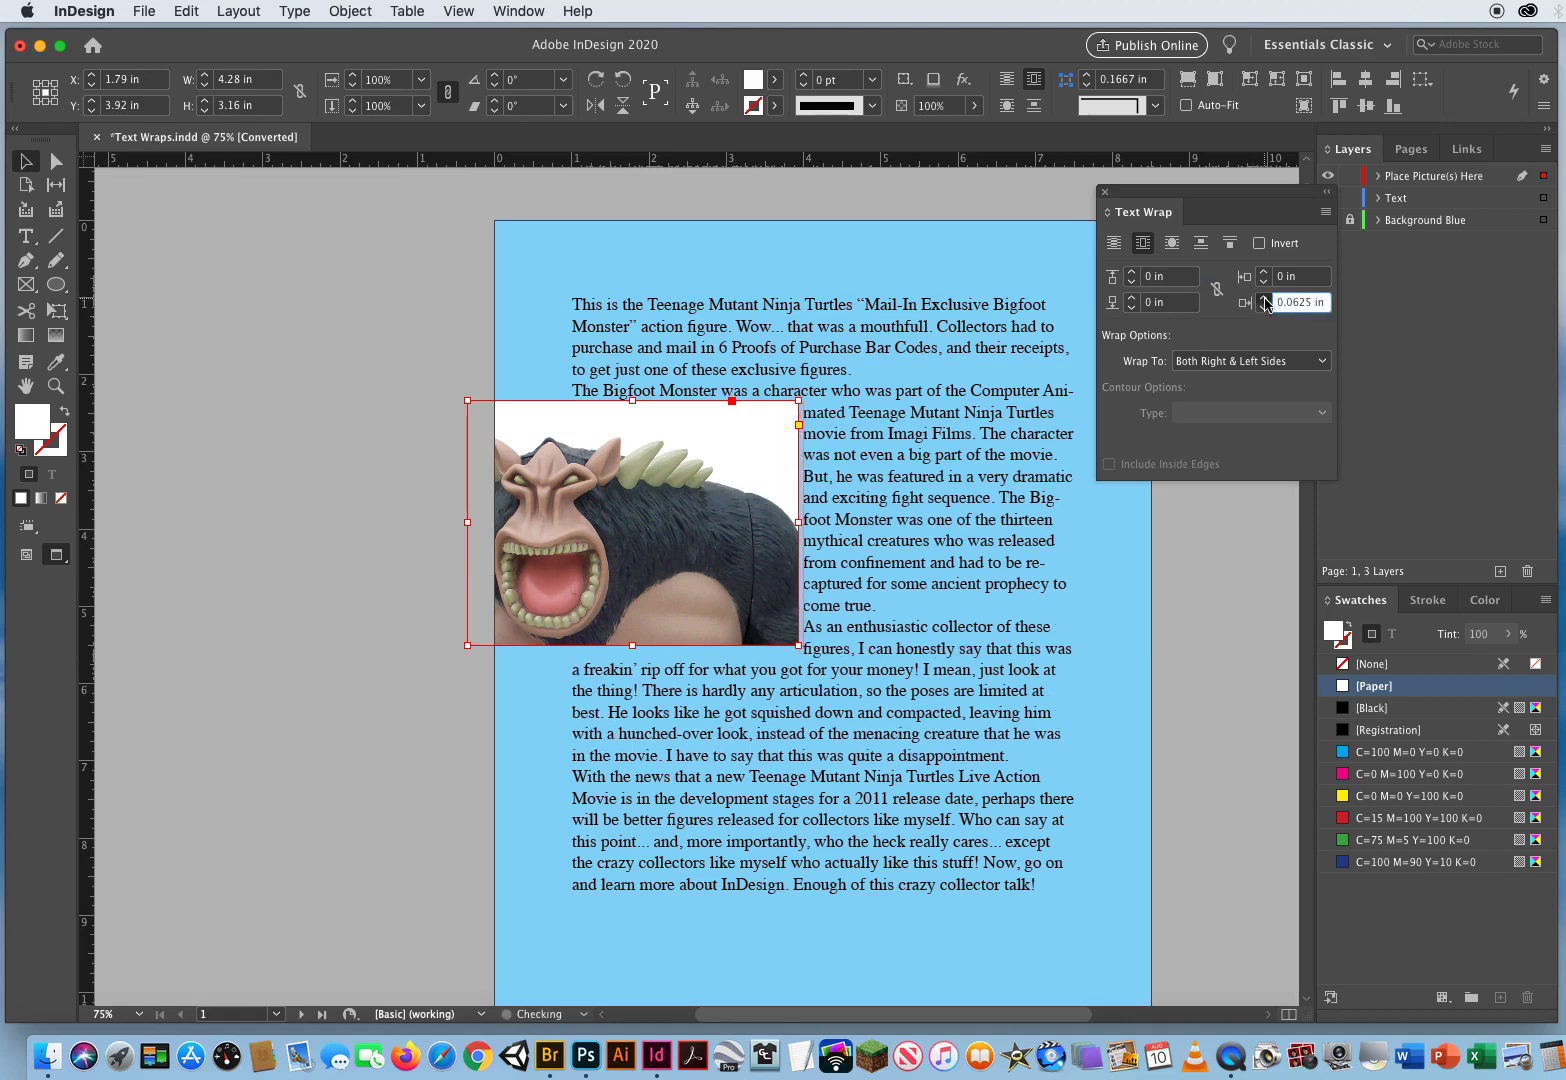
pyautogui.click(1265, 298)
pyautogui.click(1265, 298)
pyautogui.click(1265, 298)
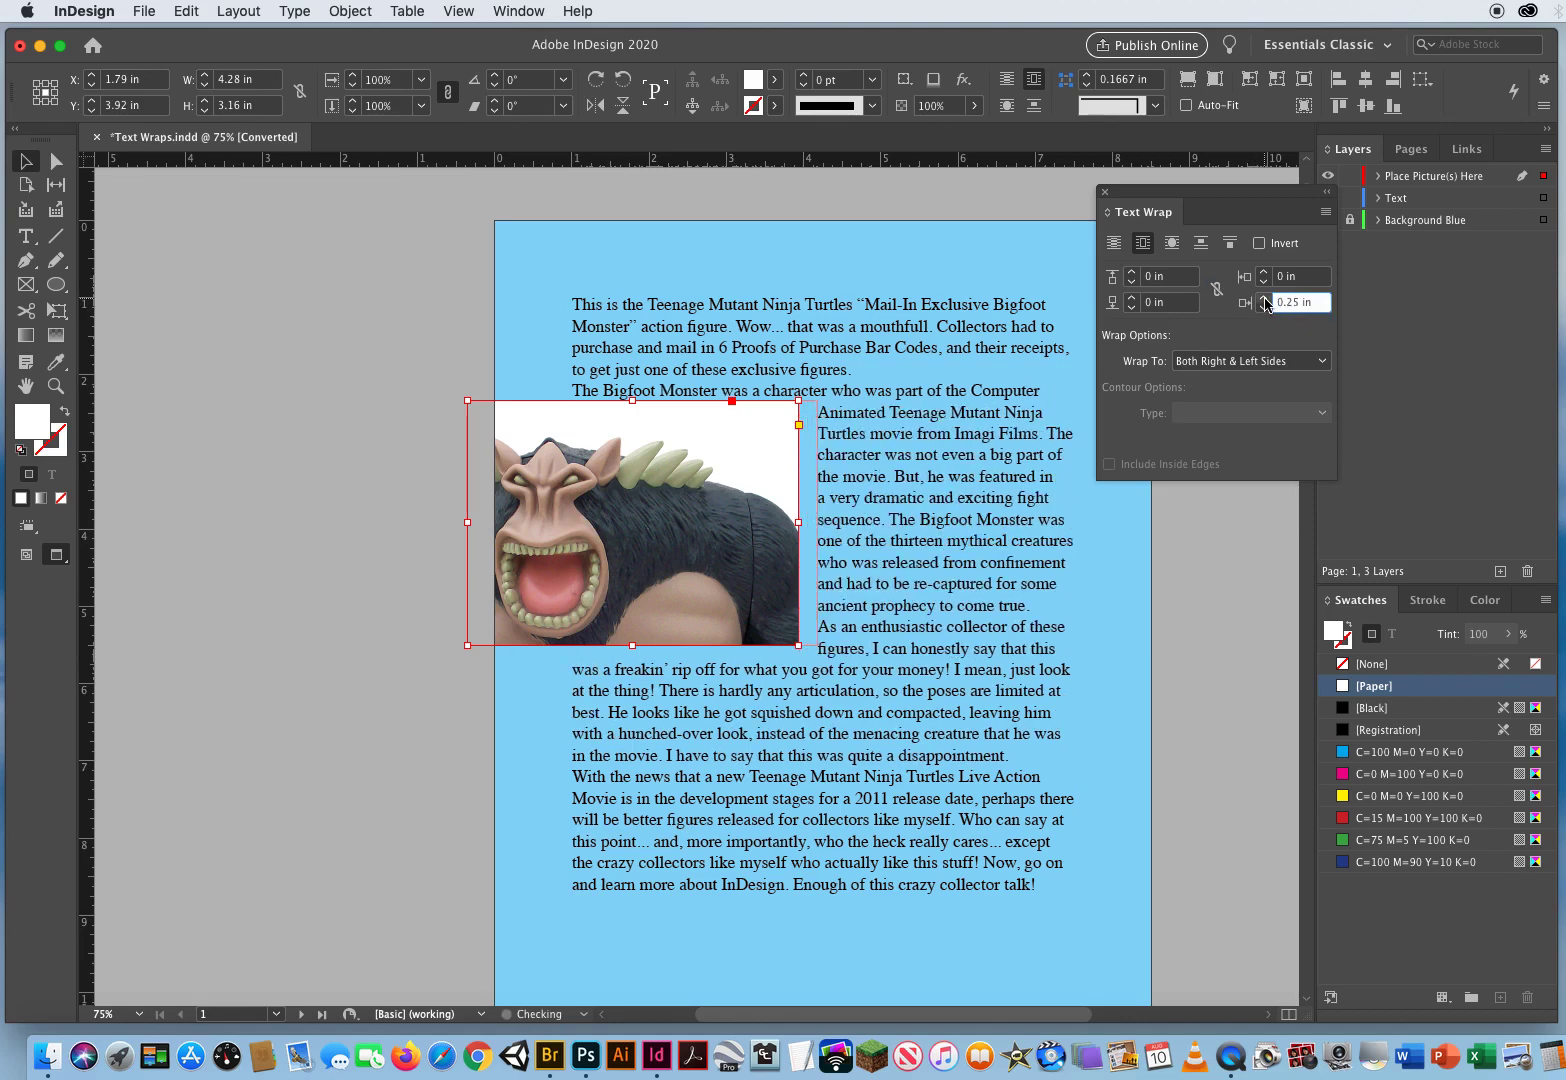
# Set the top text wrap offset of the monster frame to 0.0625 in and deselect the frame.
pyautogui.click(1163, 277)
pyautogui.click(1131, 272)
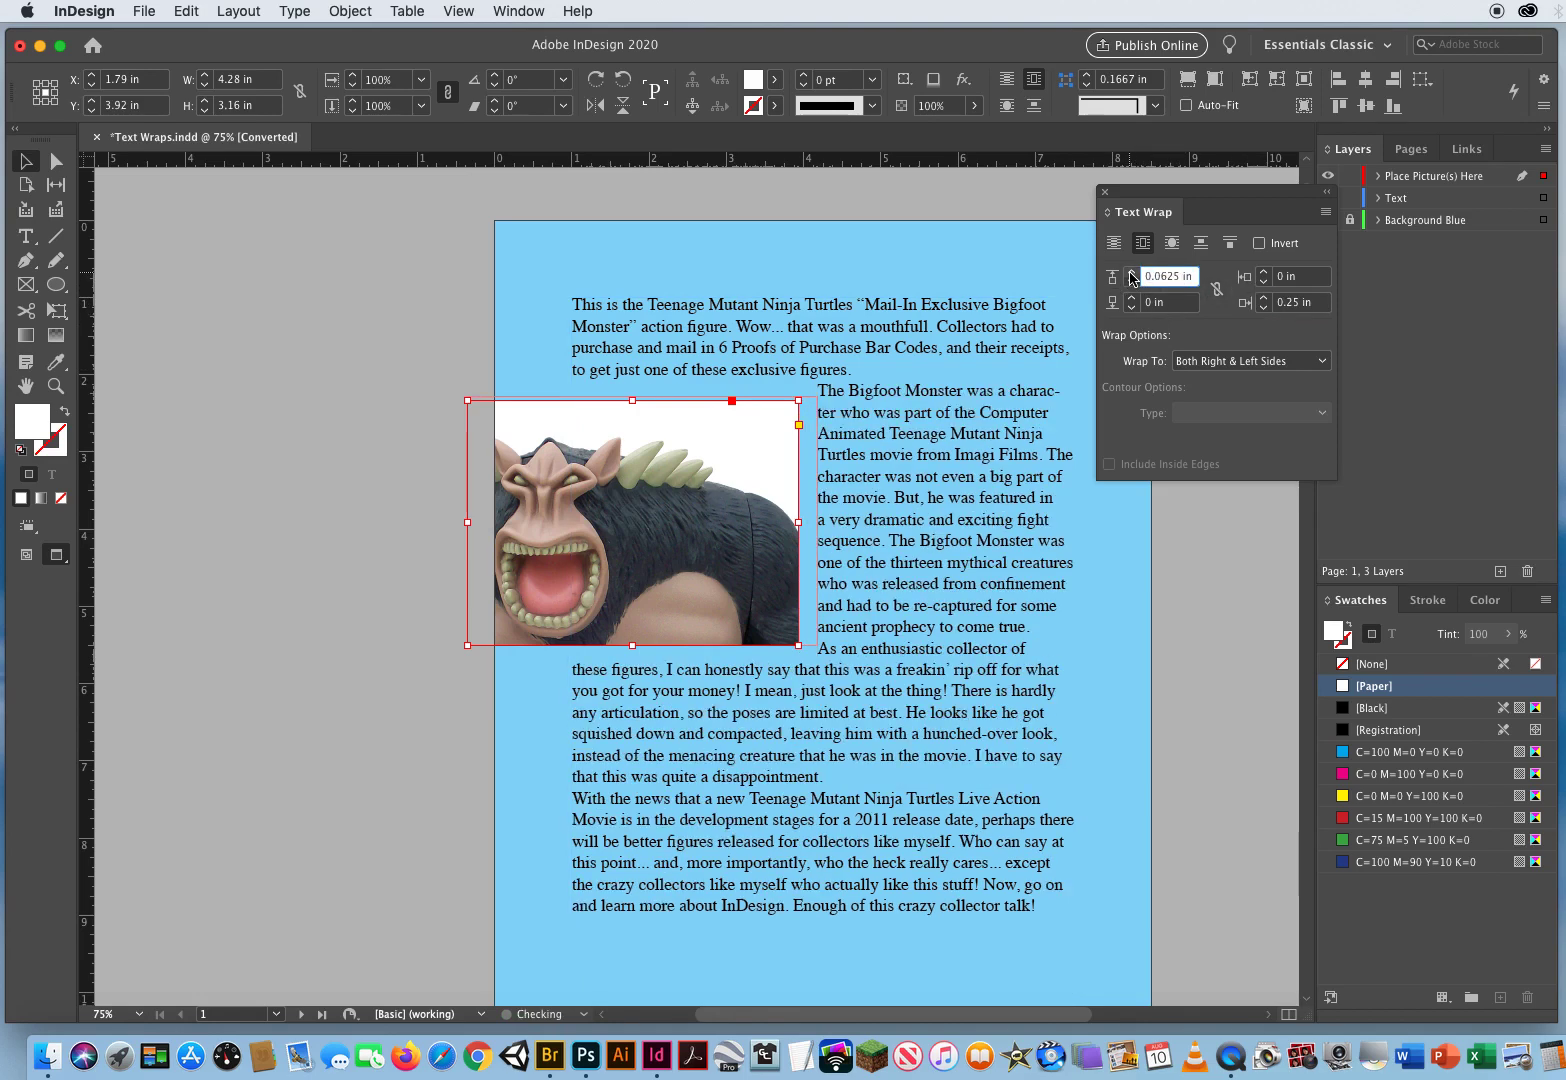
pyautogui.click(305, 582)
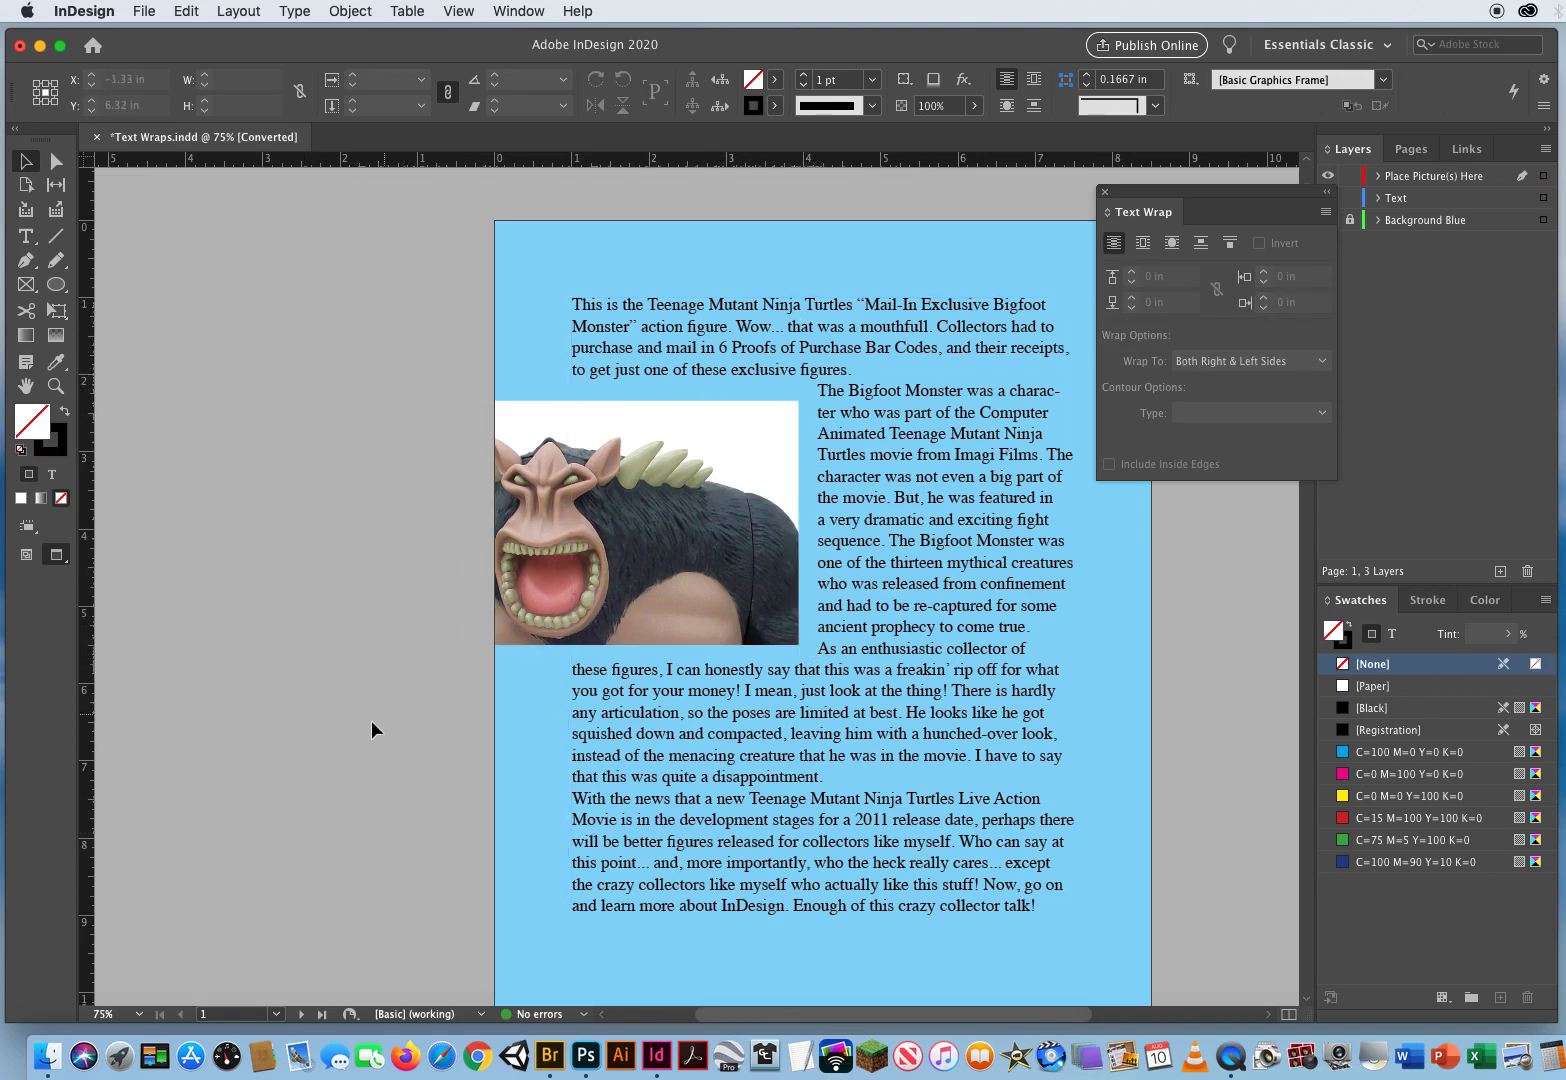
# Go to page 2, move the wrap settings clear of the page, and show the frame edges and the instructions beside it.
pyautogui.scroll(-10, 595, 905)
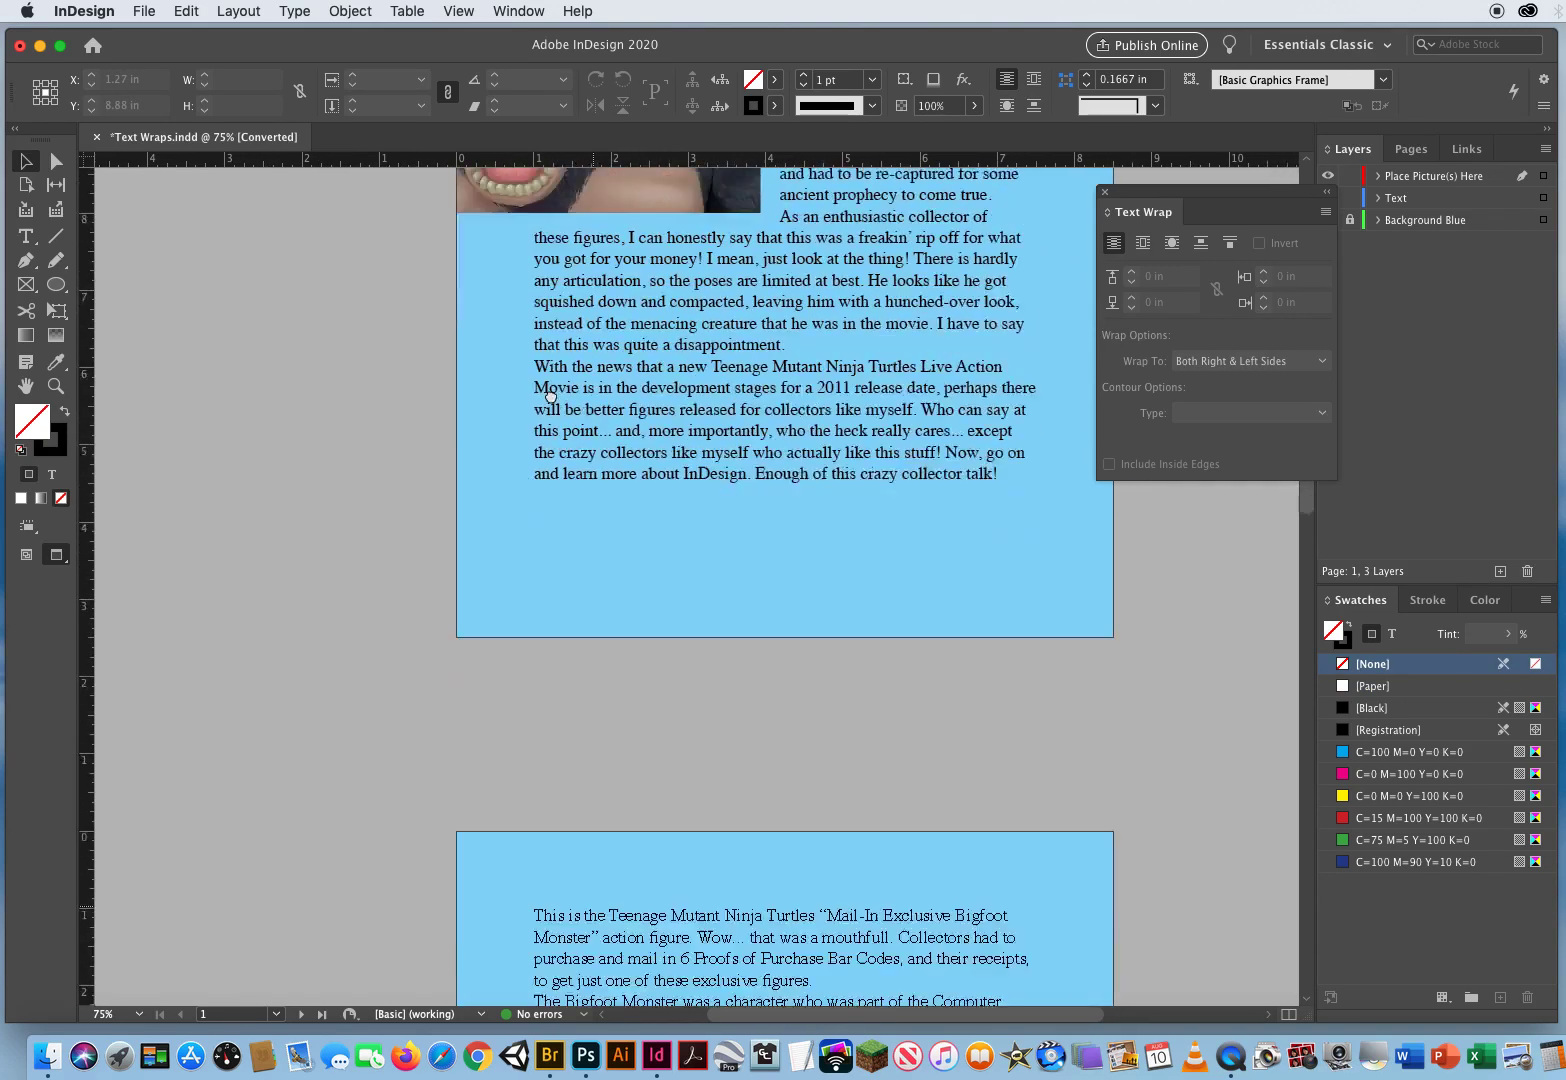
pyautogui.scroll(-5, 644, 714)
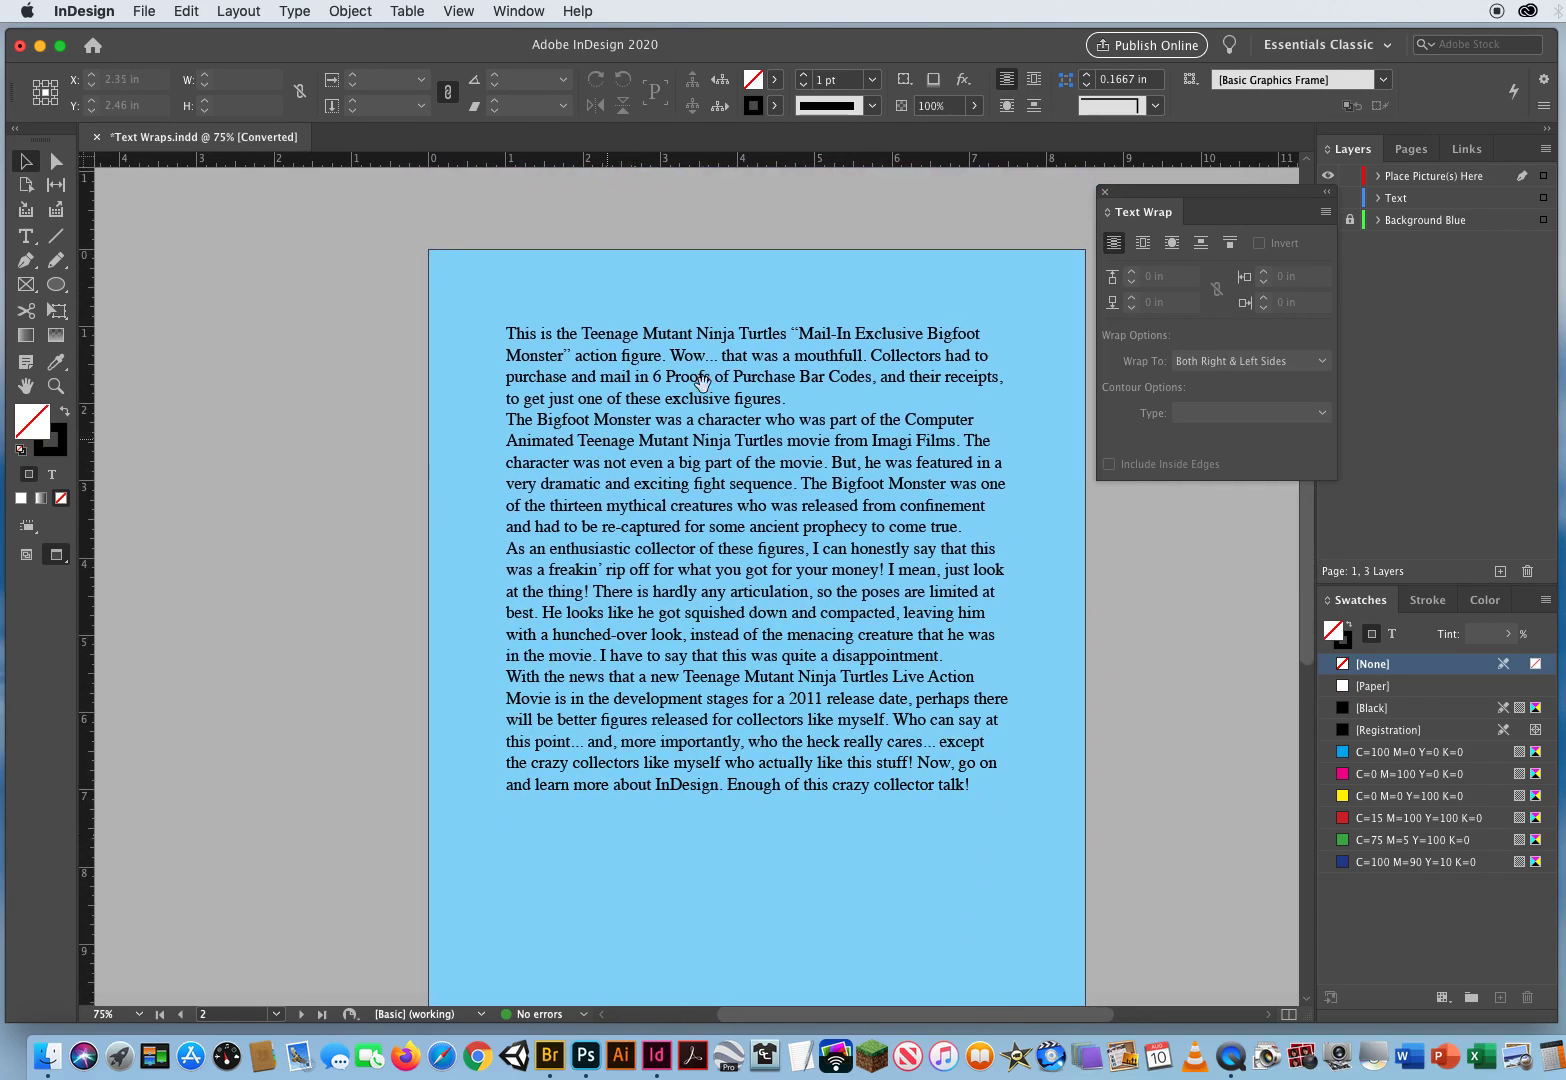
pyautogui.moveTo(1137, 197); pyautogui.dragTo(1230, 226)
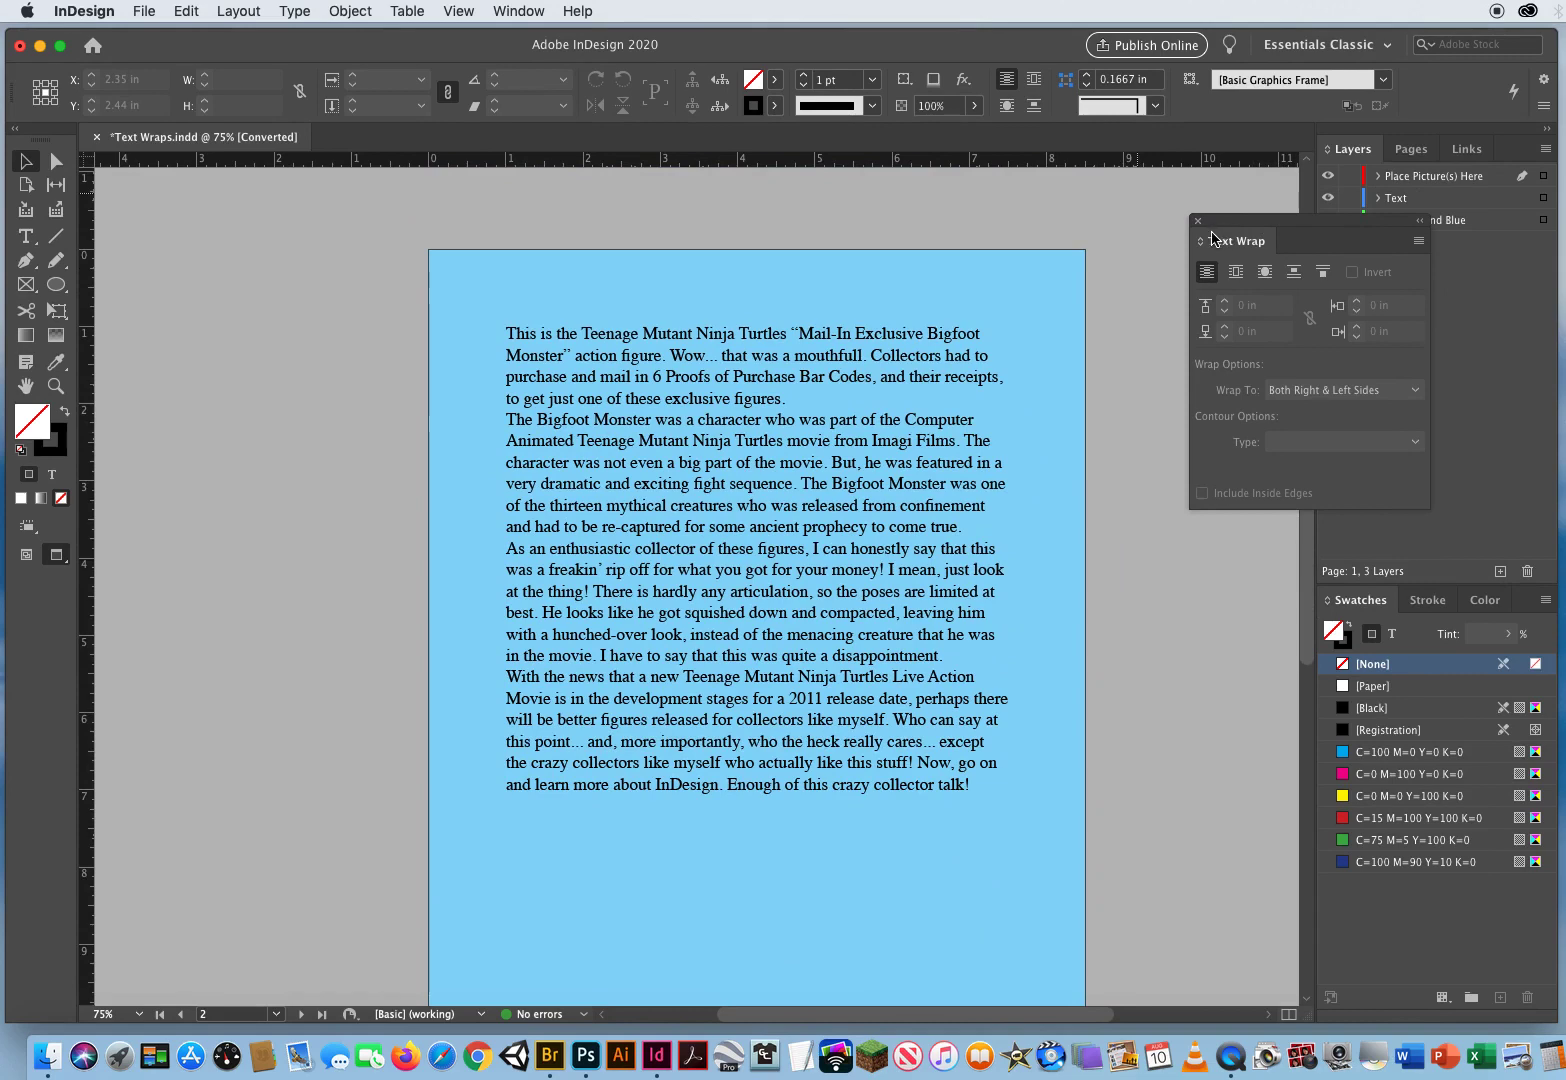
pyautogui.press('w')
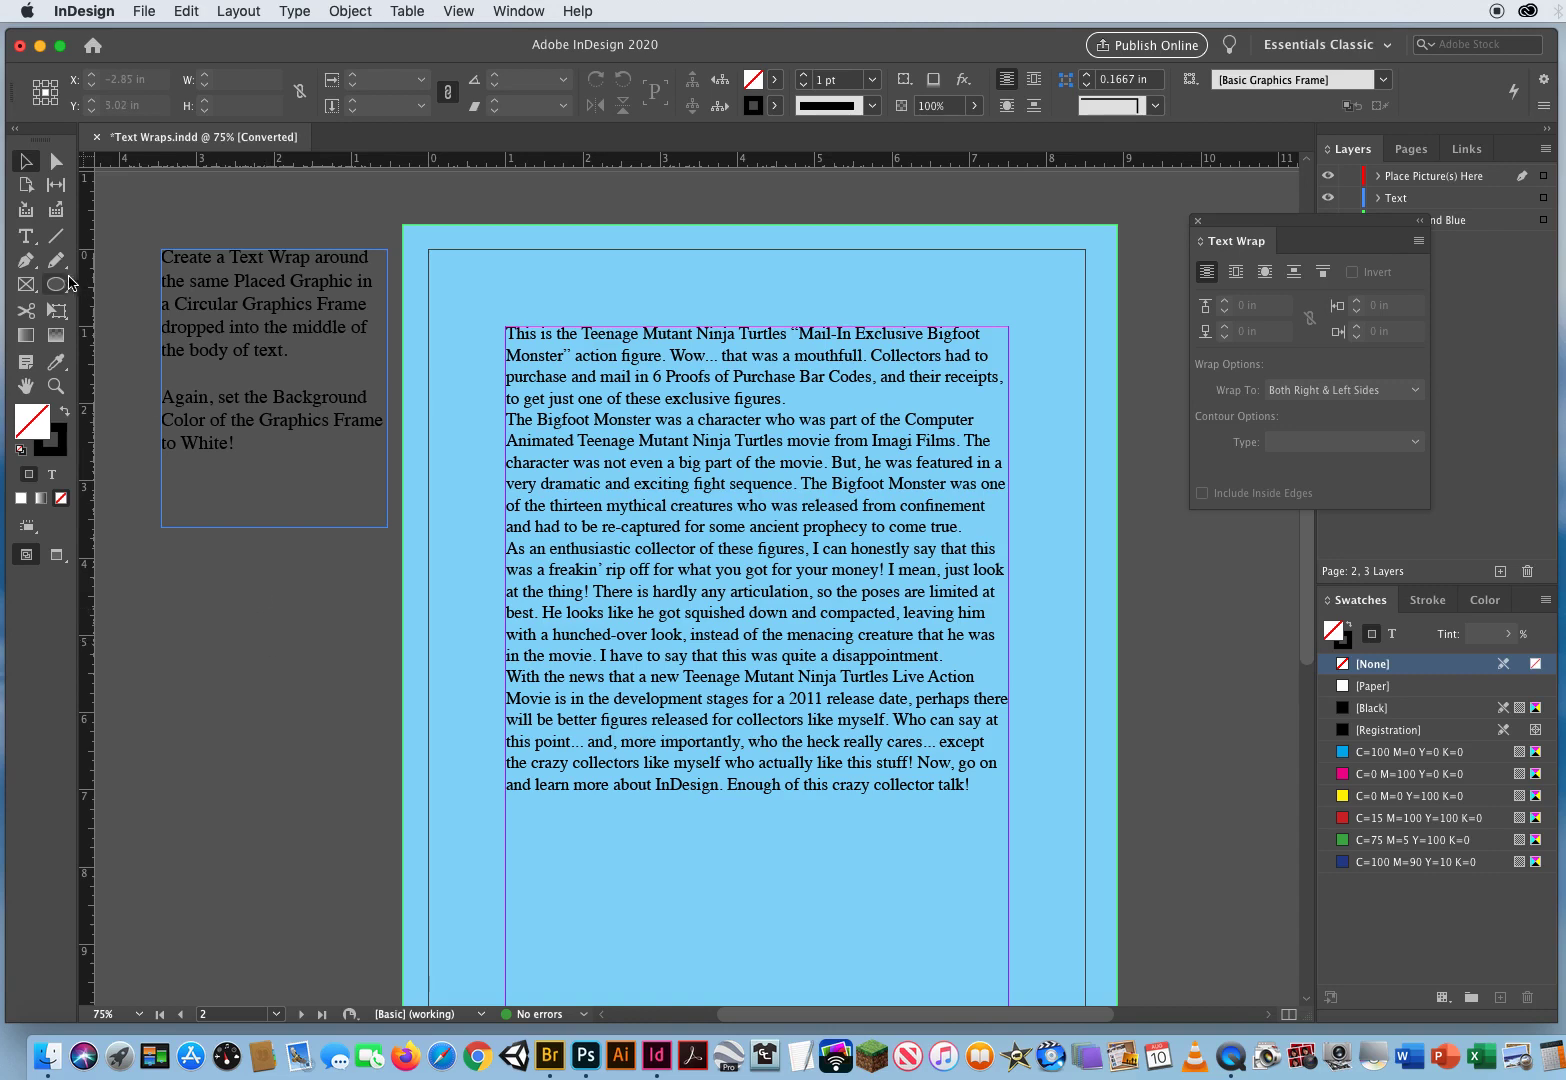
# Draw a circular graphics frame about 3.48 in across in the middle of page 2's body text.
pyautogui.click(26, 284)
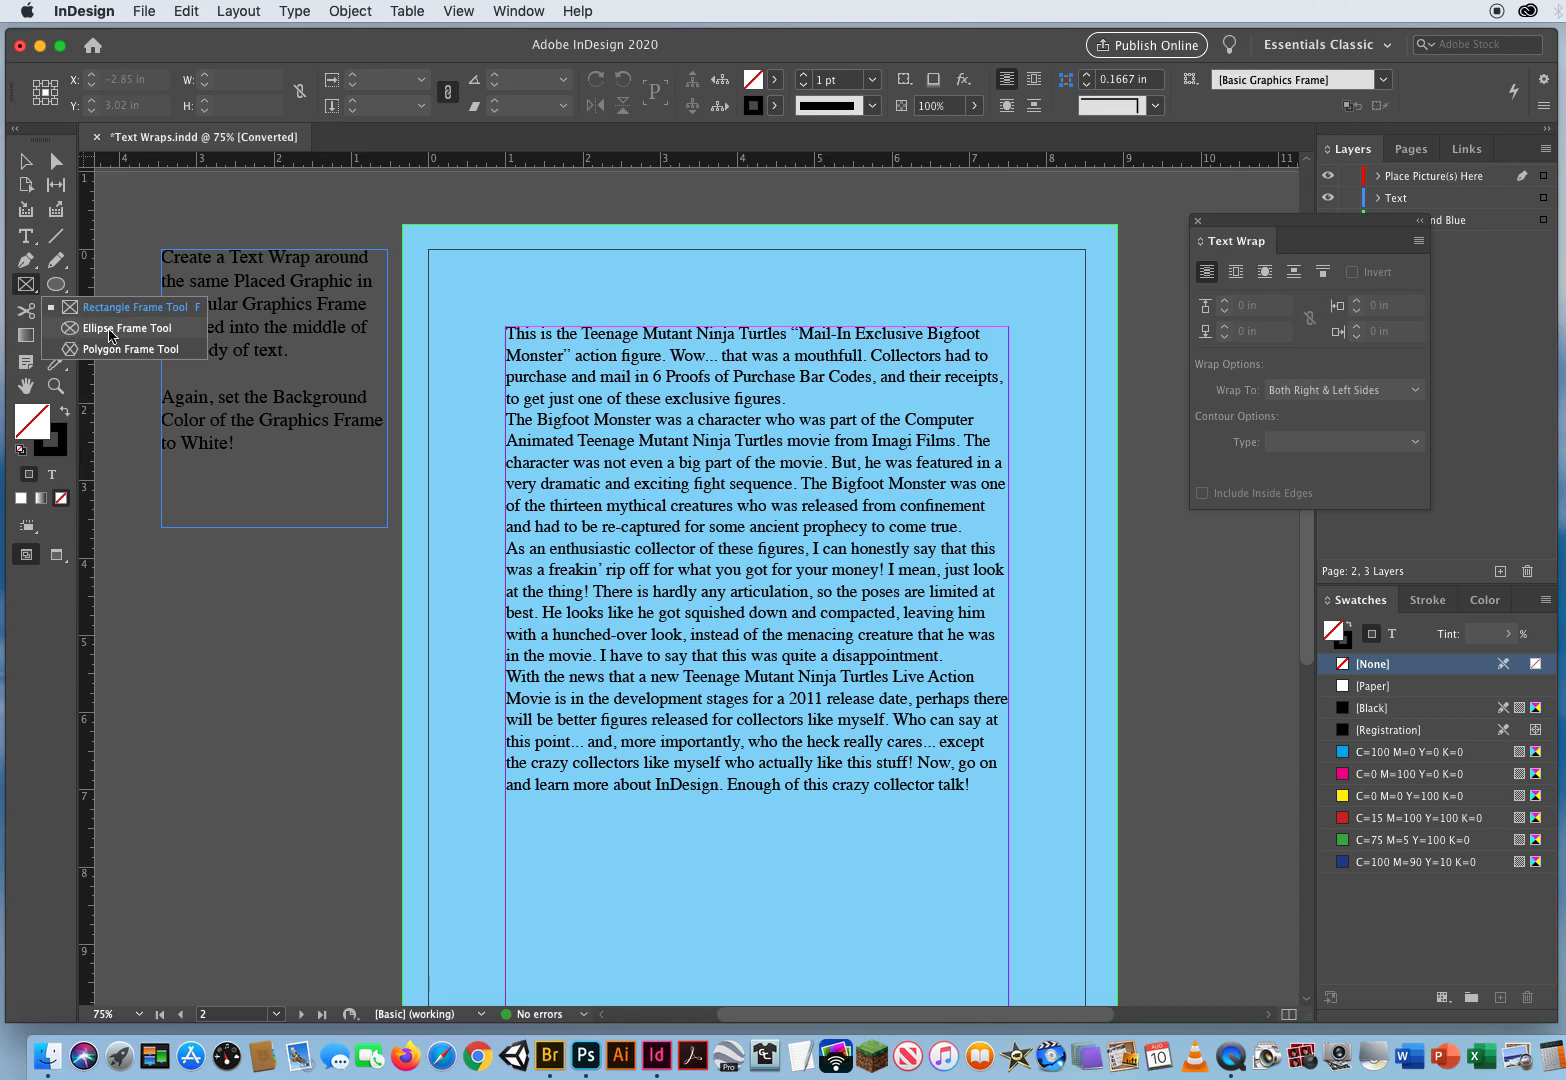
pyautogui.click(124, 331)
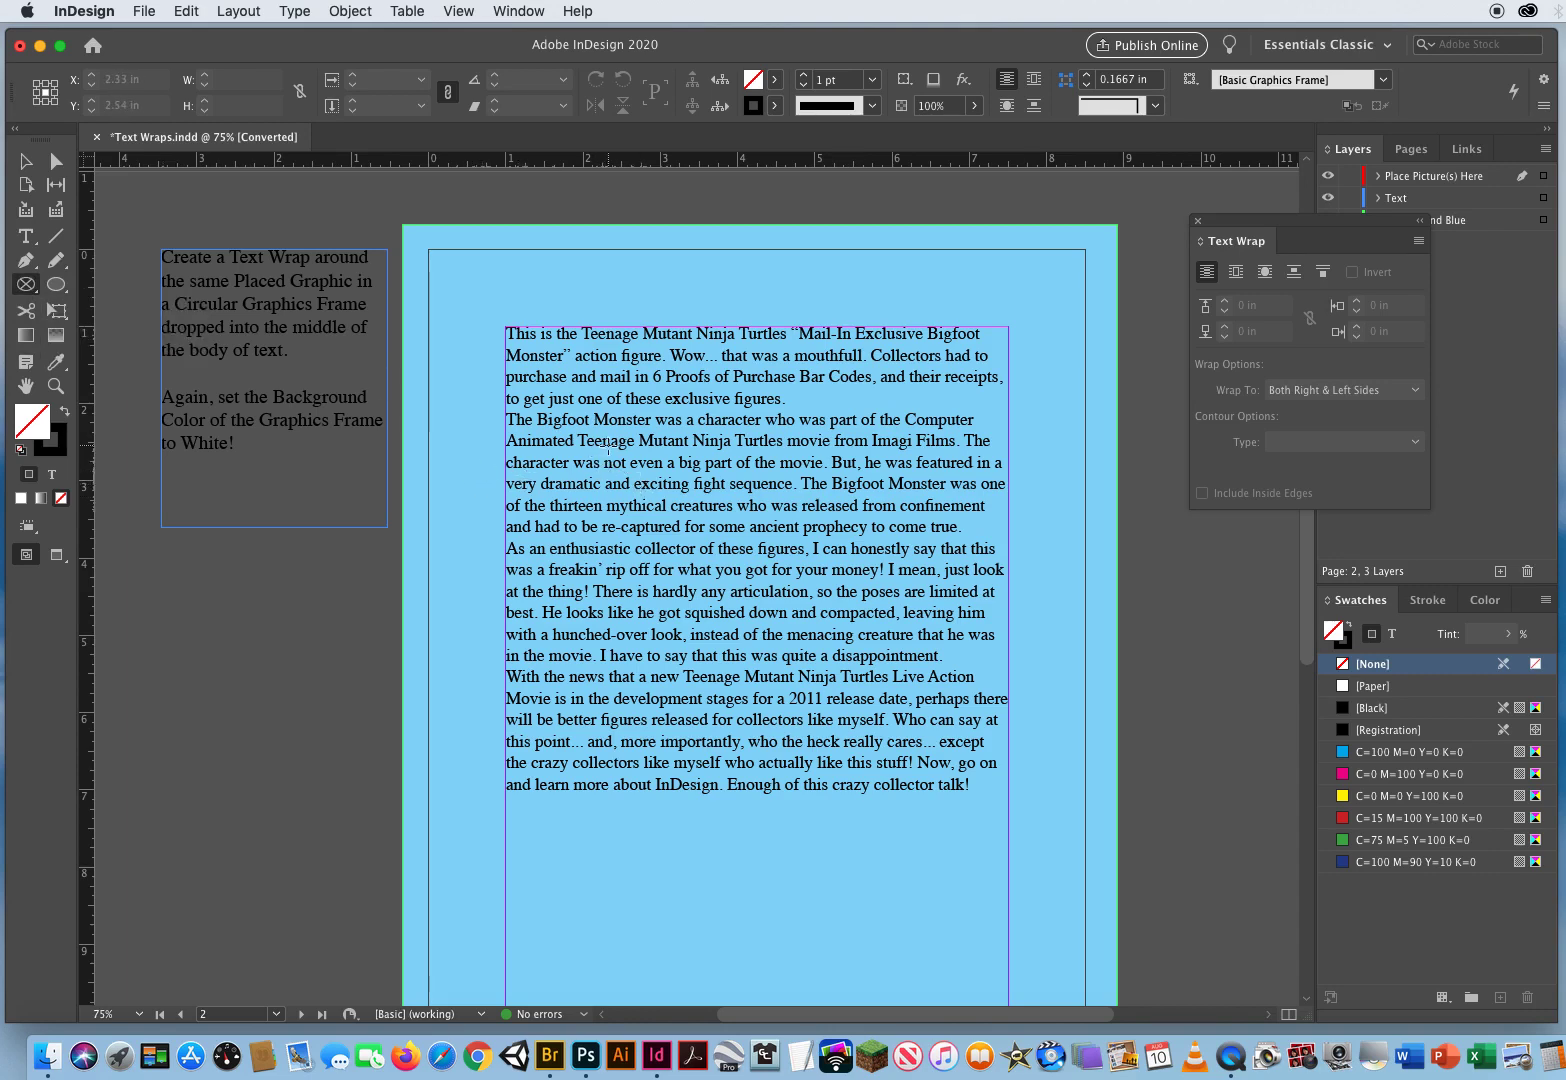
pyautogui.moveTo(606, 446); pyautogui.dragTo(932, 720)
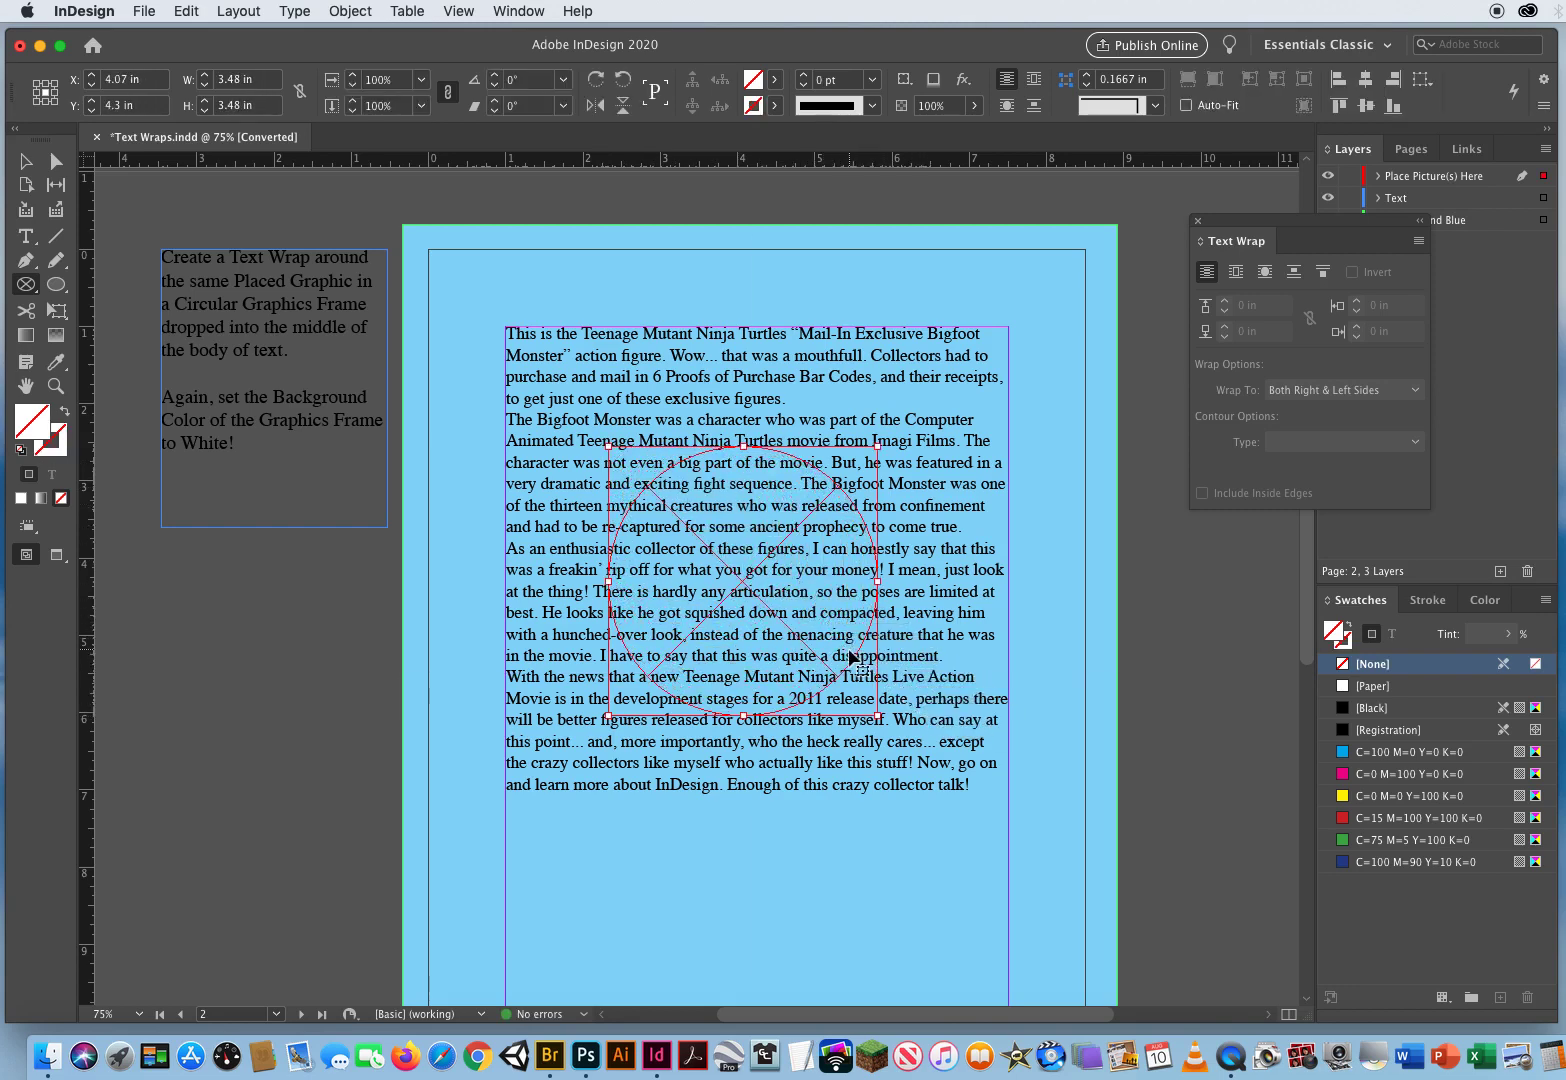
# Place Bigfoot Monster.psd into the circular frame on page 2.
pyautogui.press('super+d')
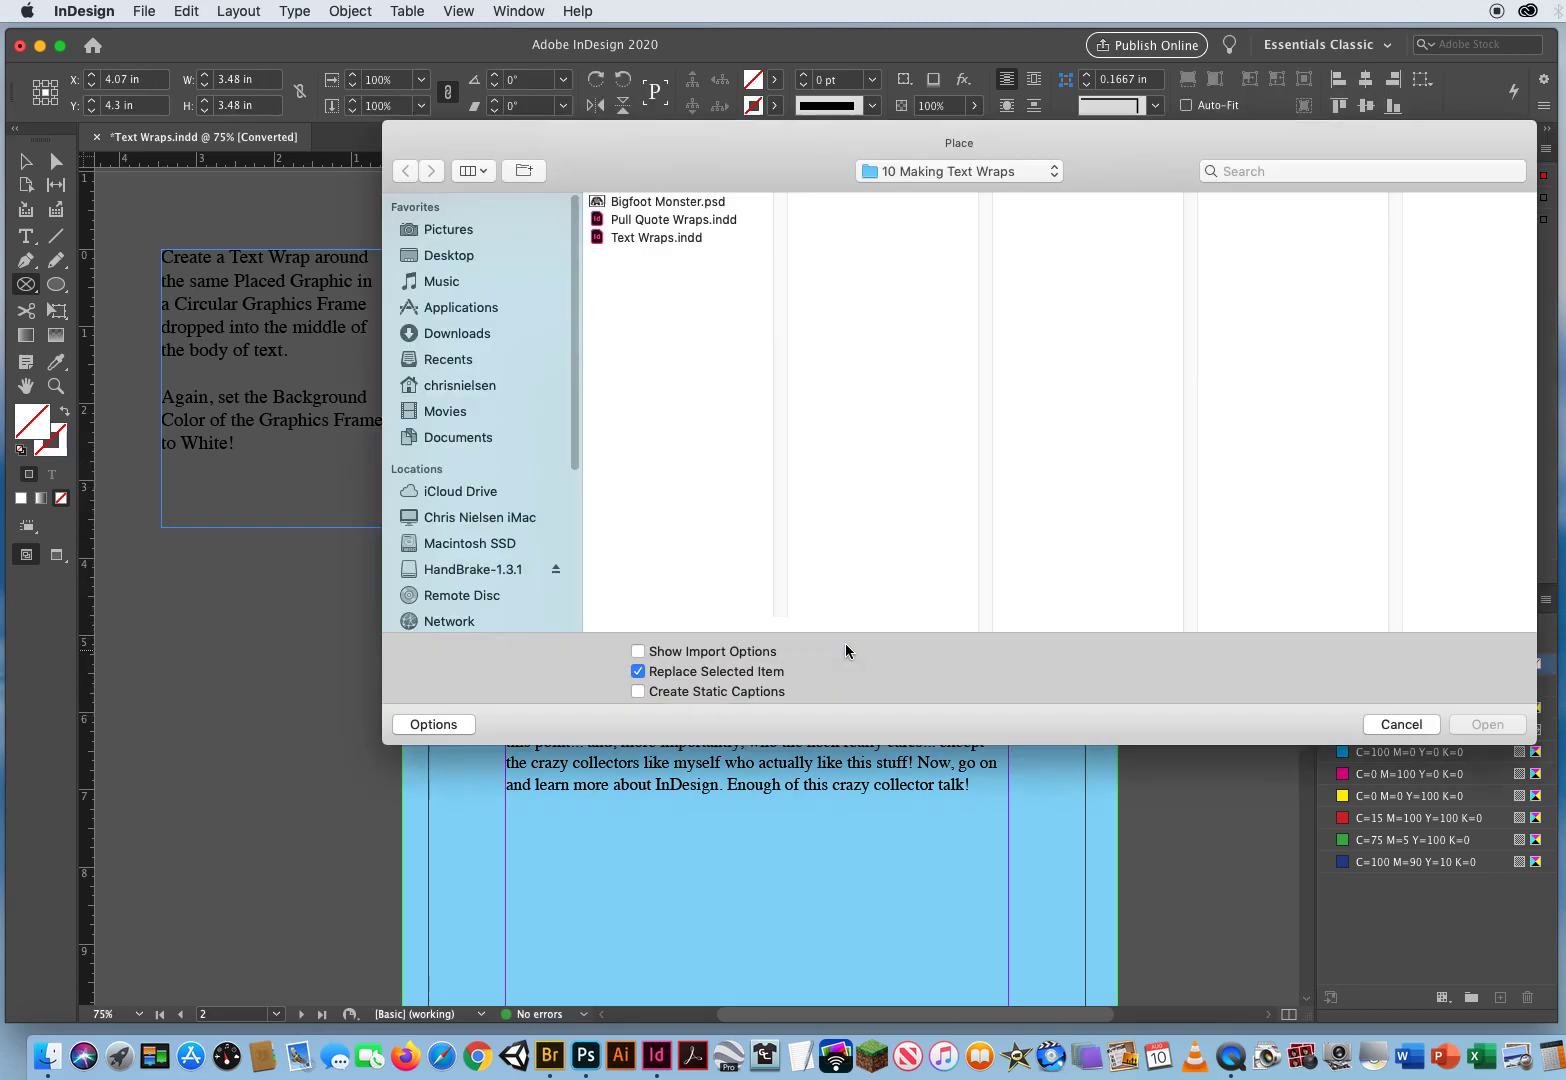
pyautogui.click(700, 203)
pyautogui.click(1487, 724)
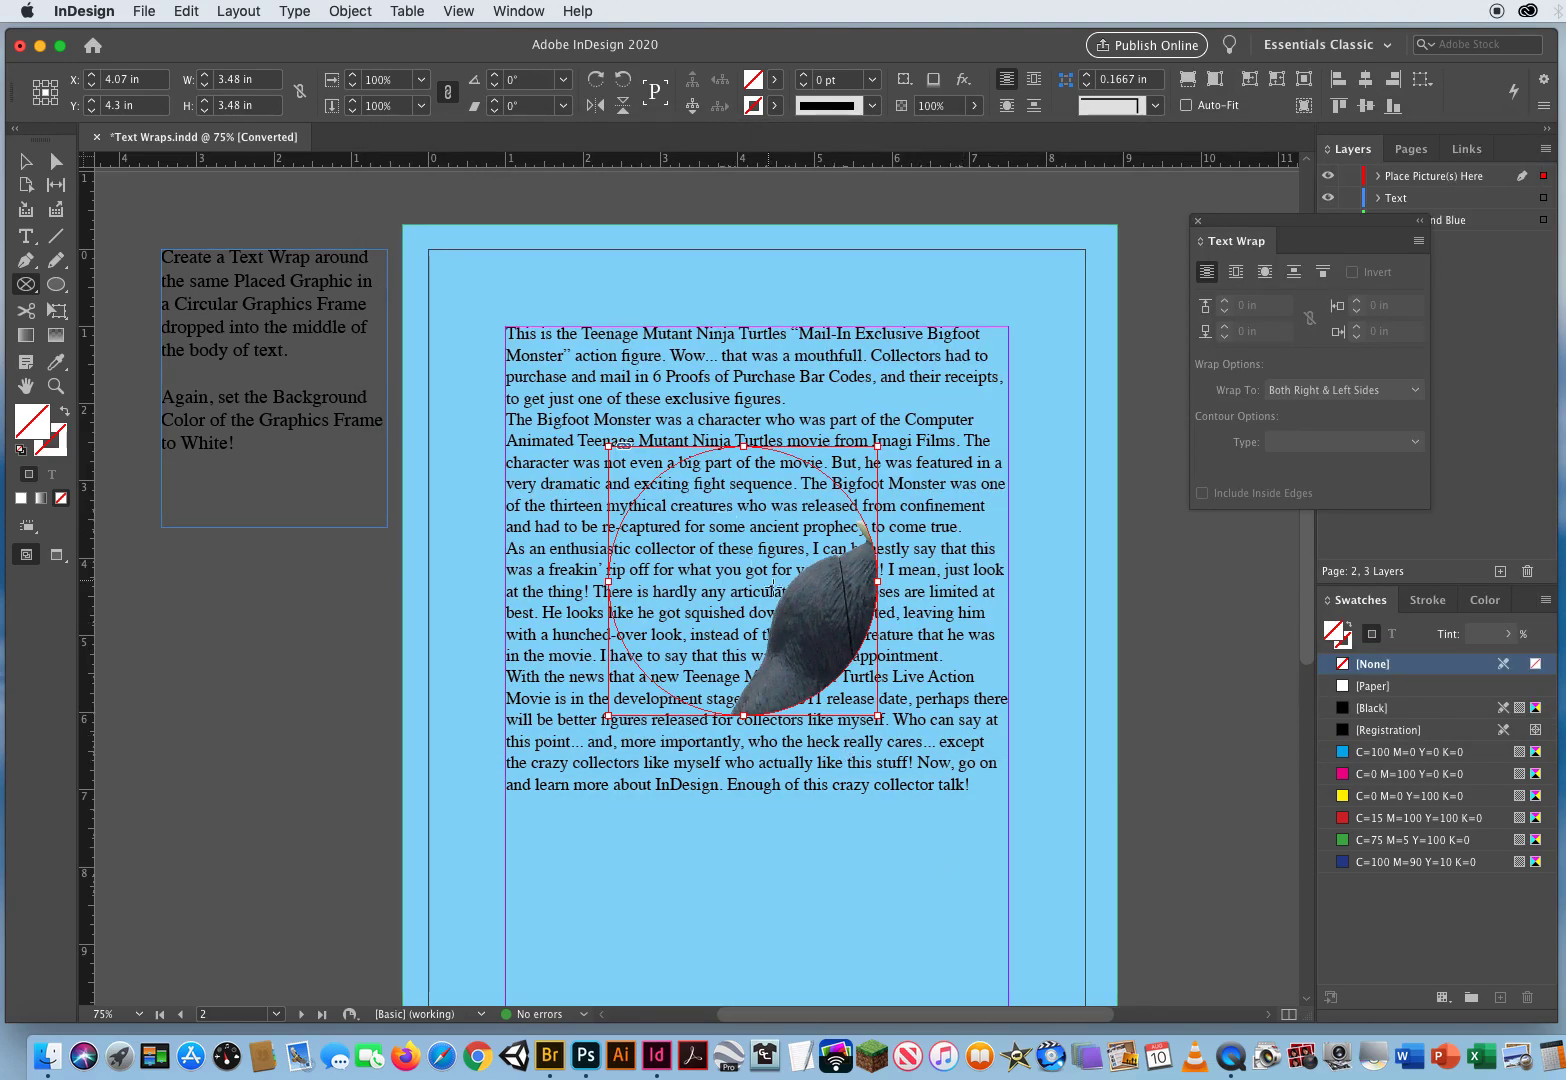
# Shift the monster image left to center its face in the circular frame, and fill the frame with the [Paper] swatch.
pyautogui.click(26, 160)
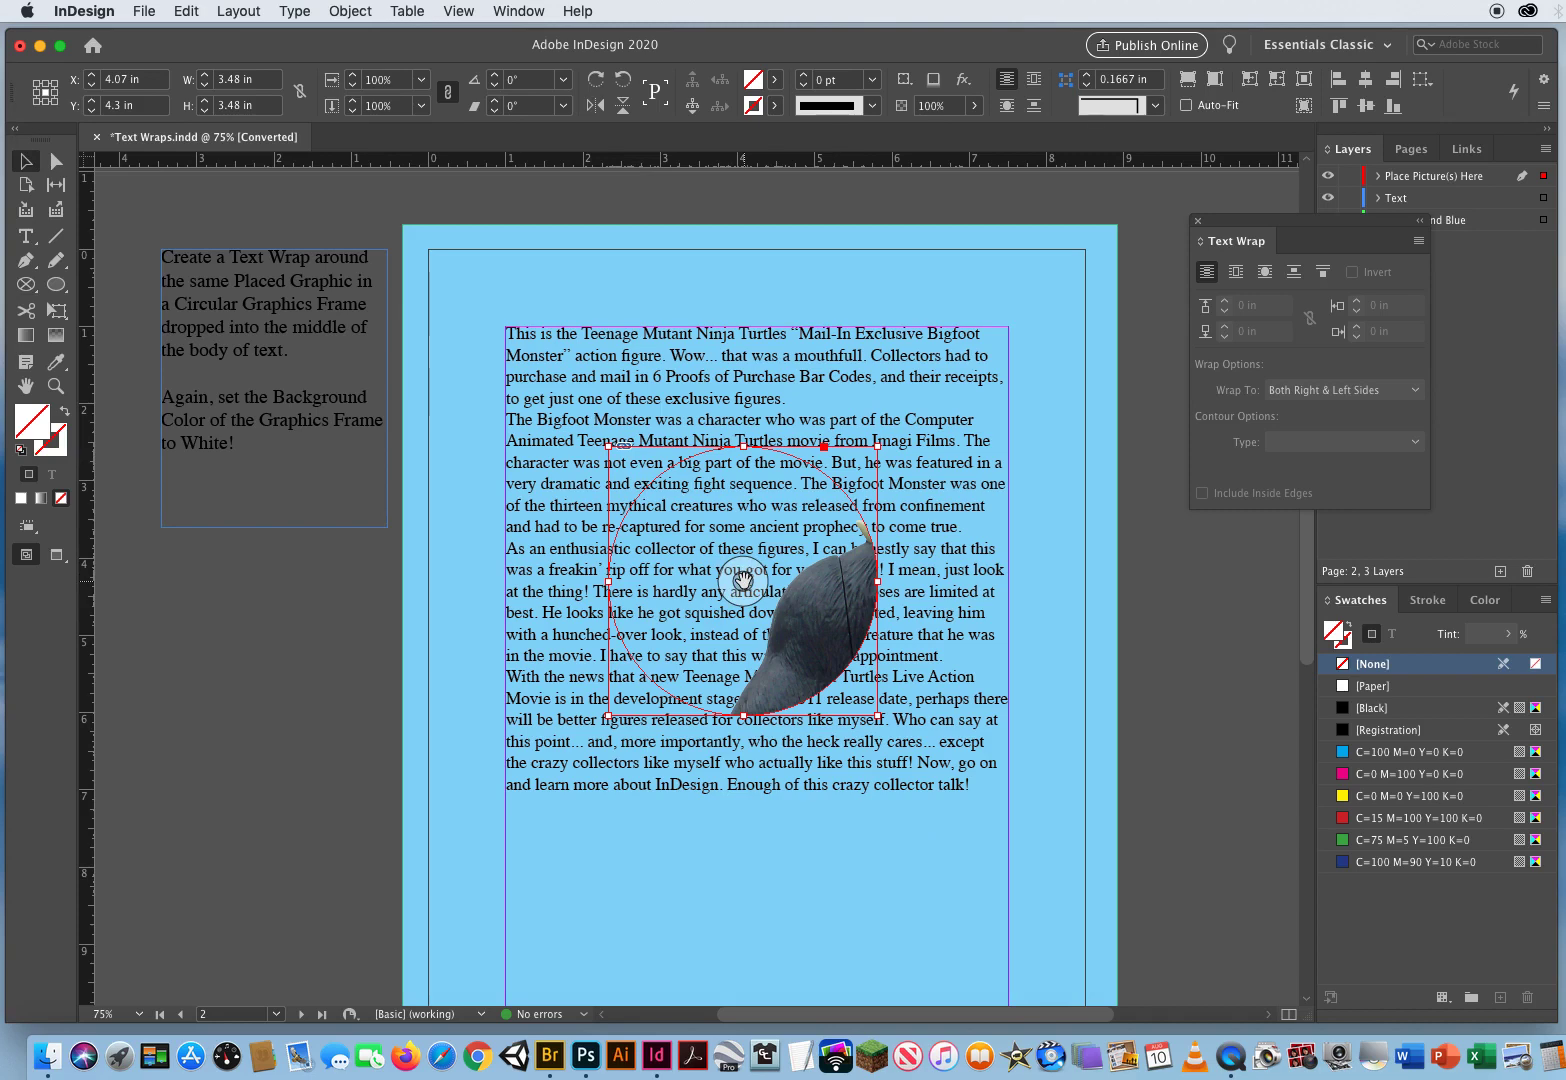
pyautogui.moveTo(742, 581); pyautogui.dragTo(501, 598)
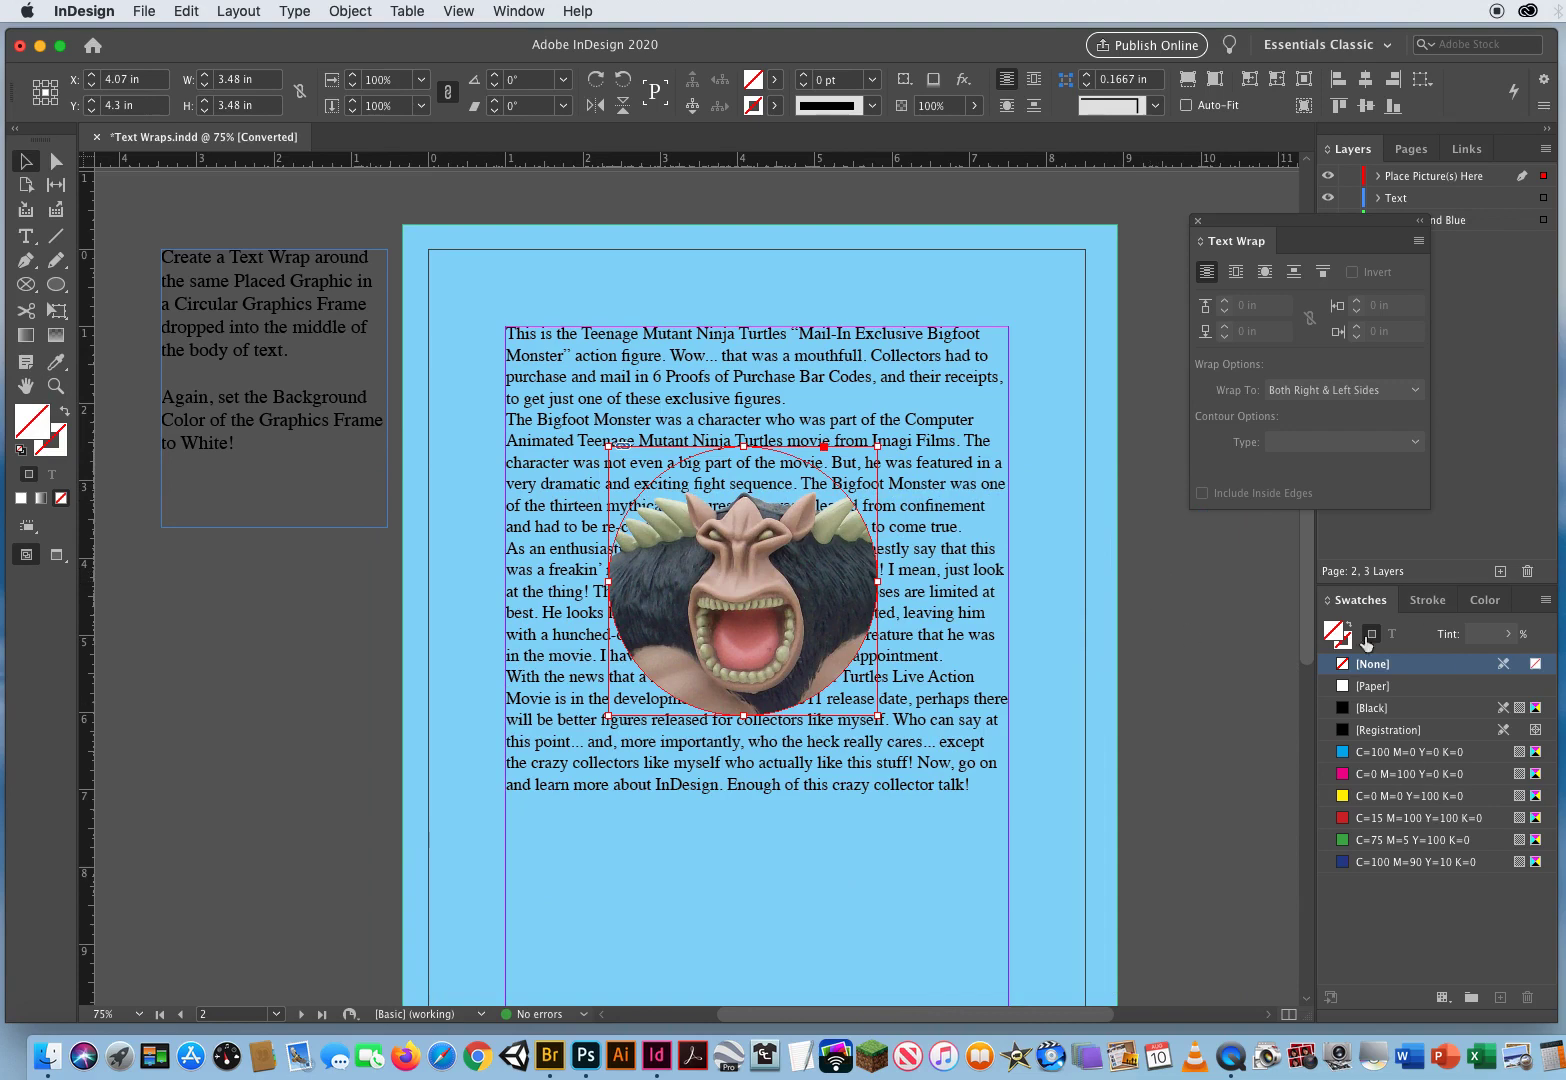
pyautogui.click(1376, 687)
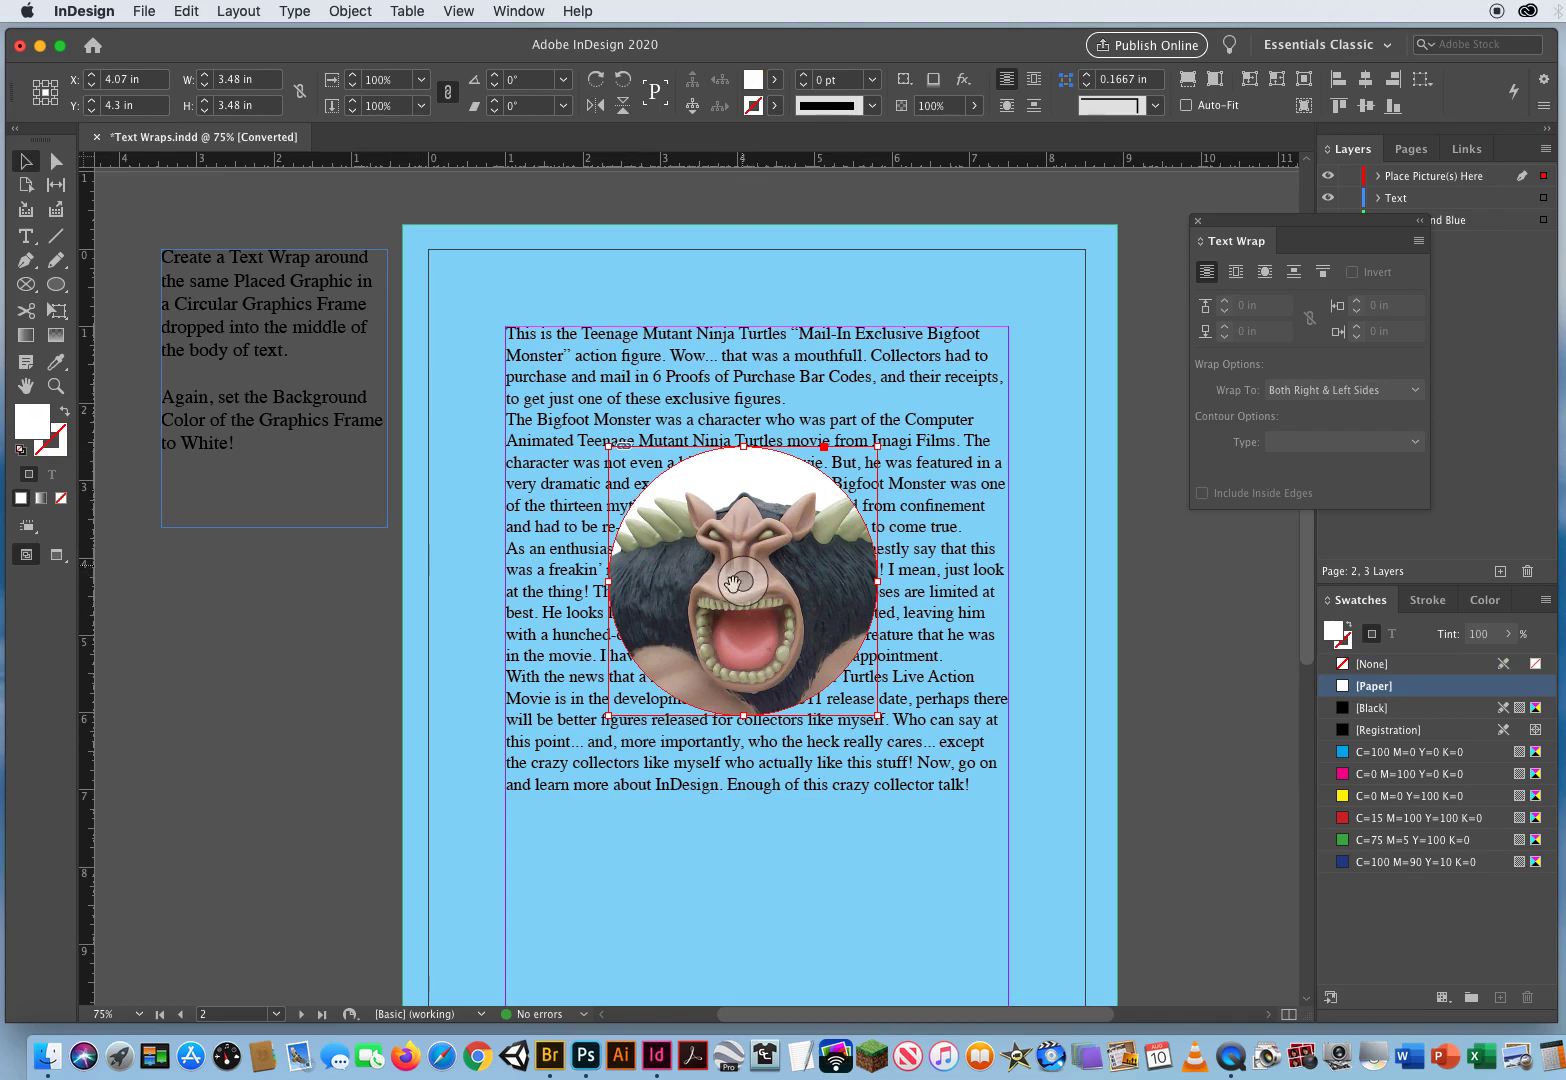
pyautogui.click(219, 658)
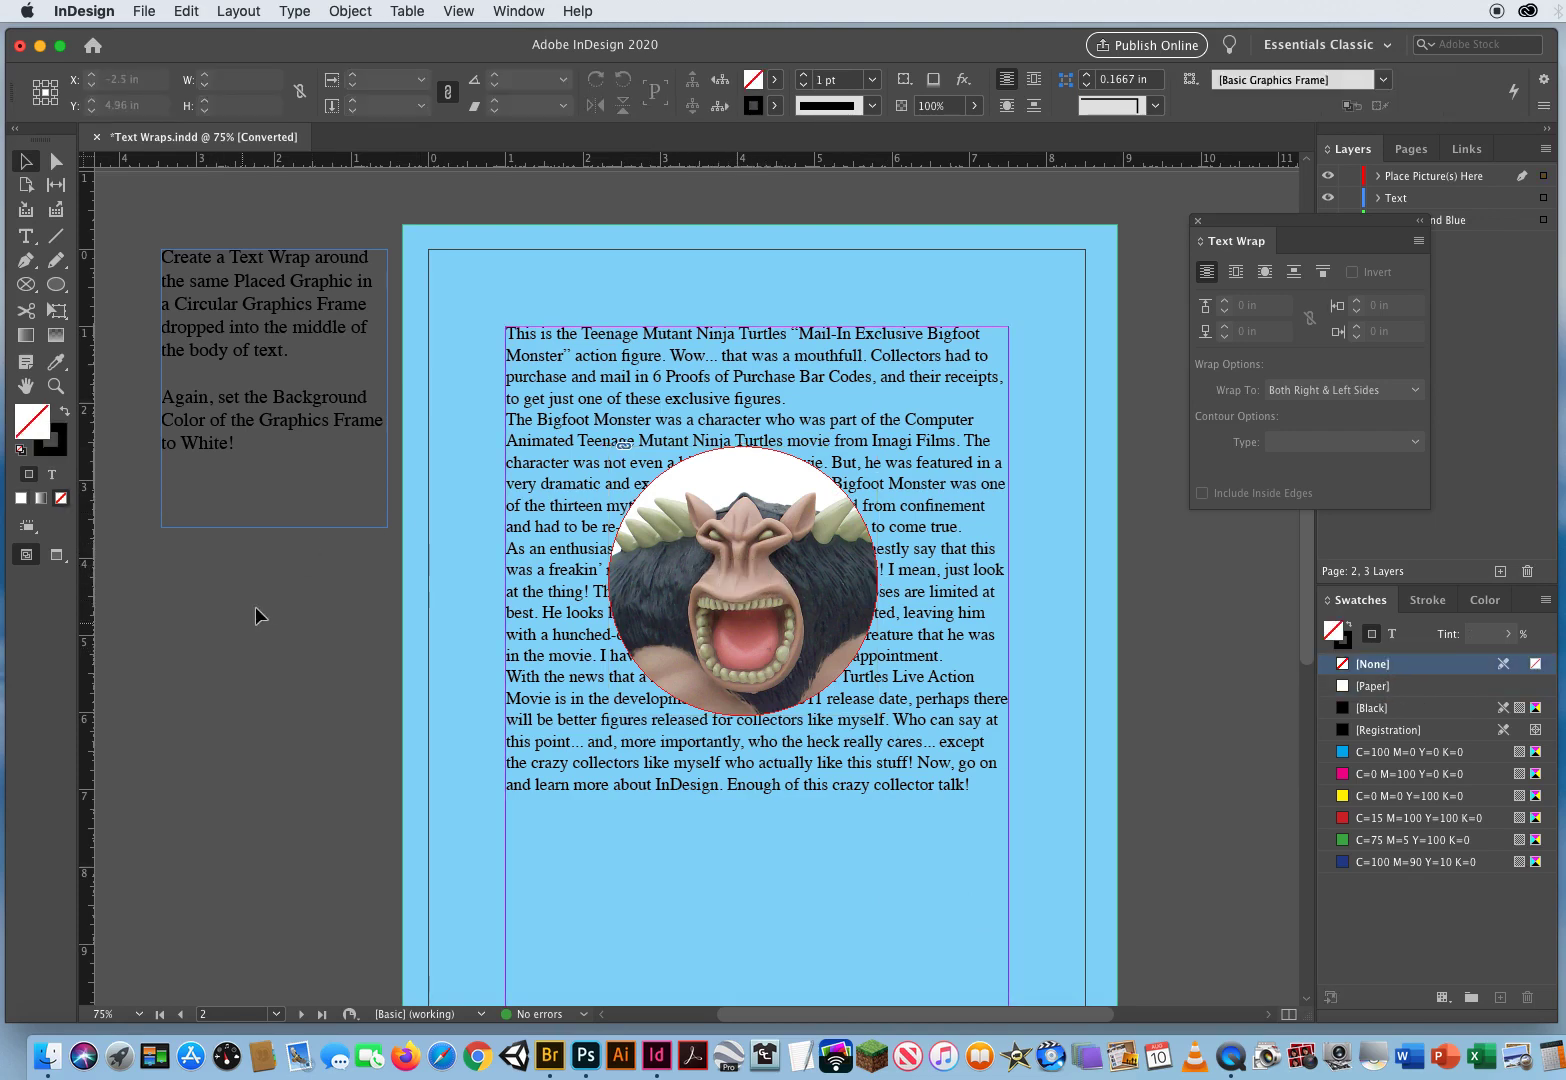
# Try a bounding-box text wrap on the circular picture frame and replace it with a wrap around the object shape.
pyautogui.click(665, 555)
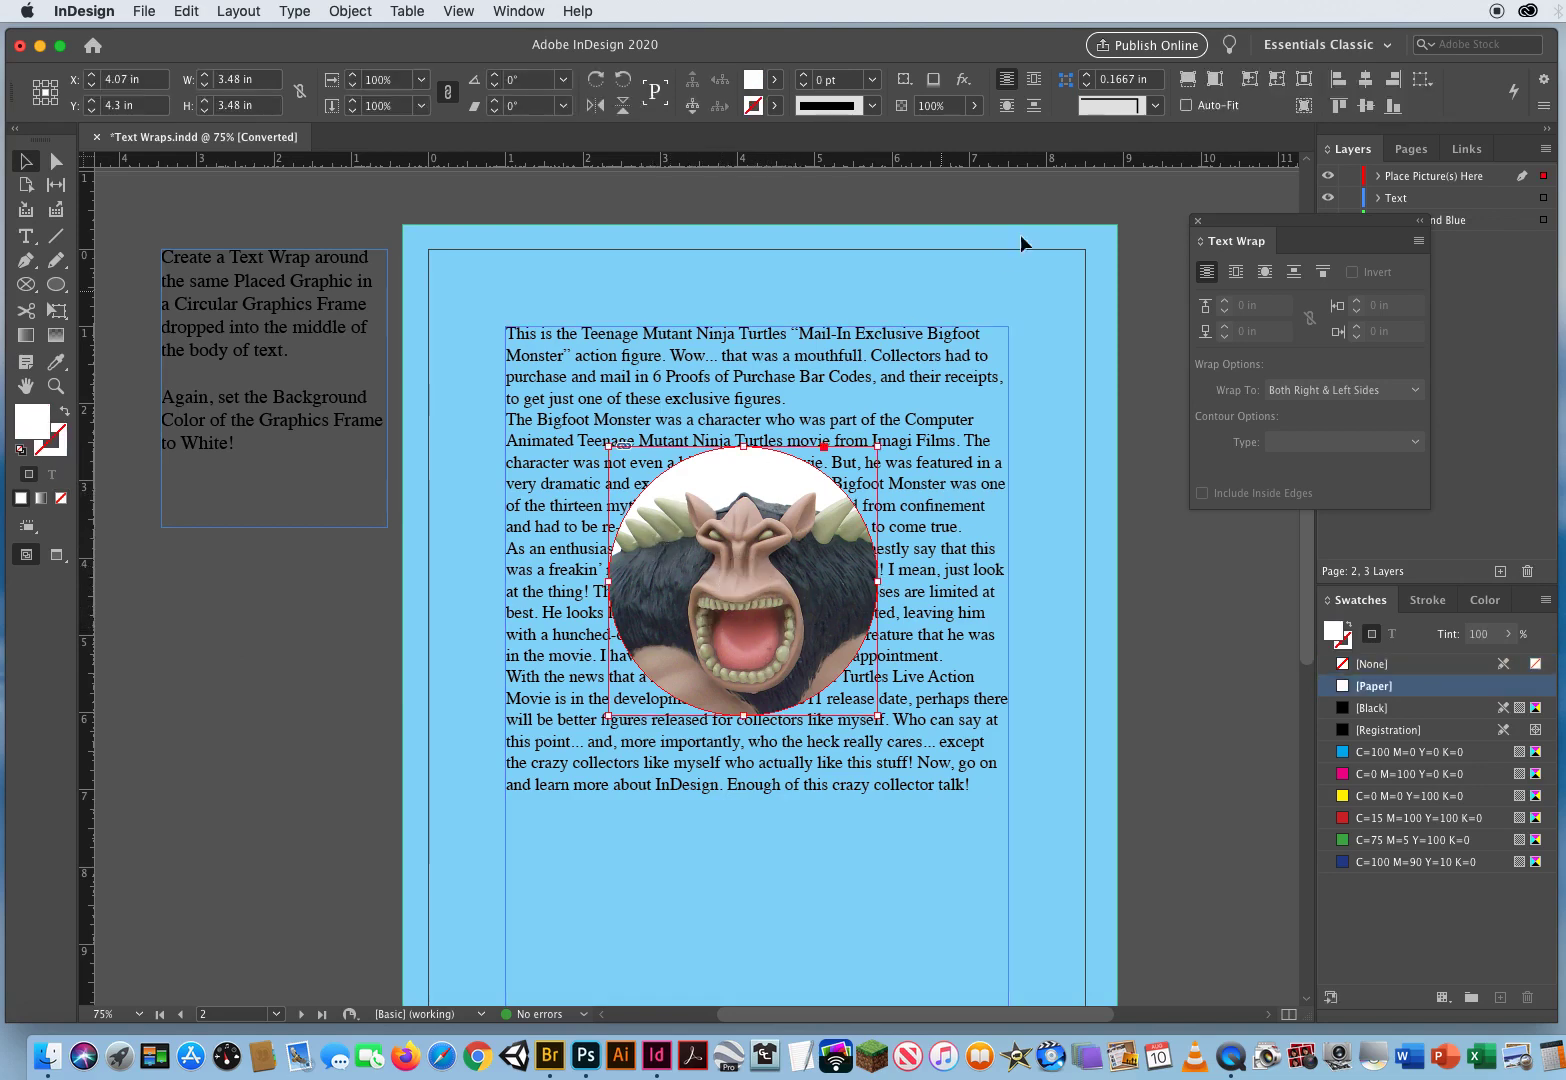
pyautogui.click(1236, 274)
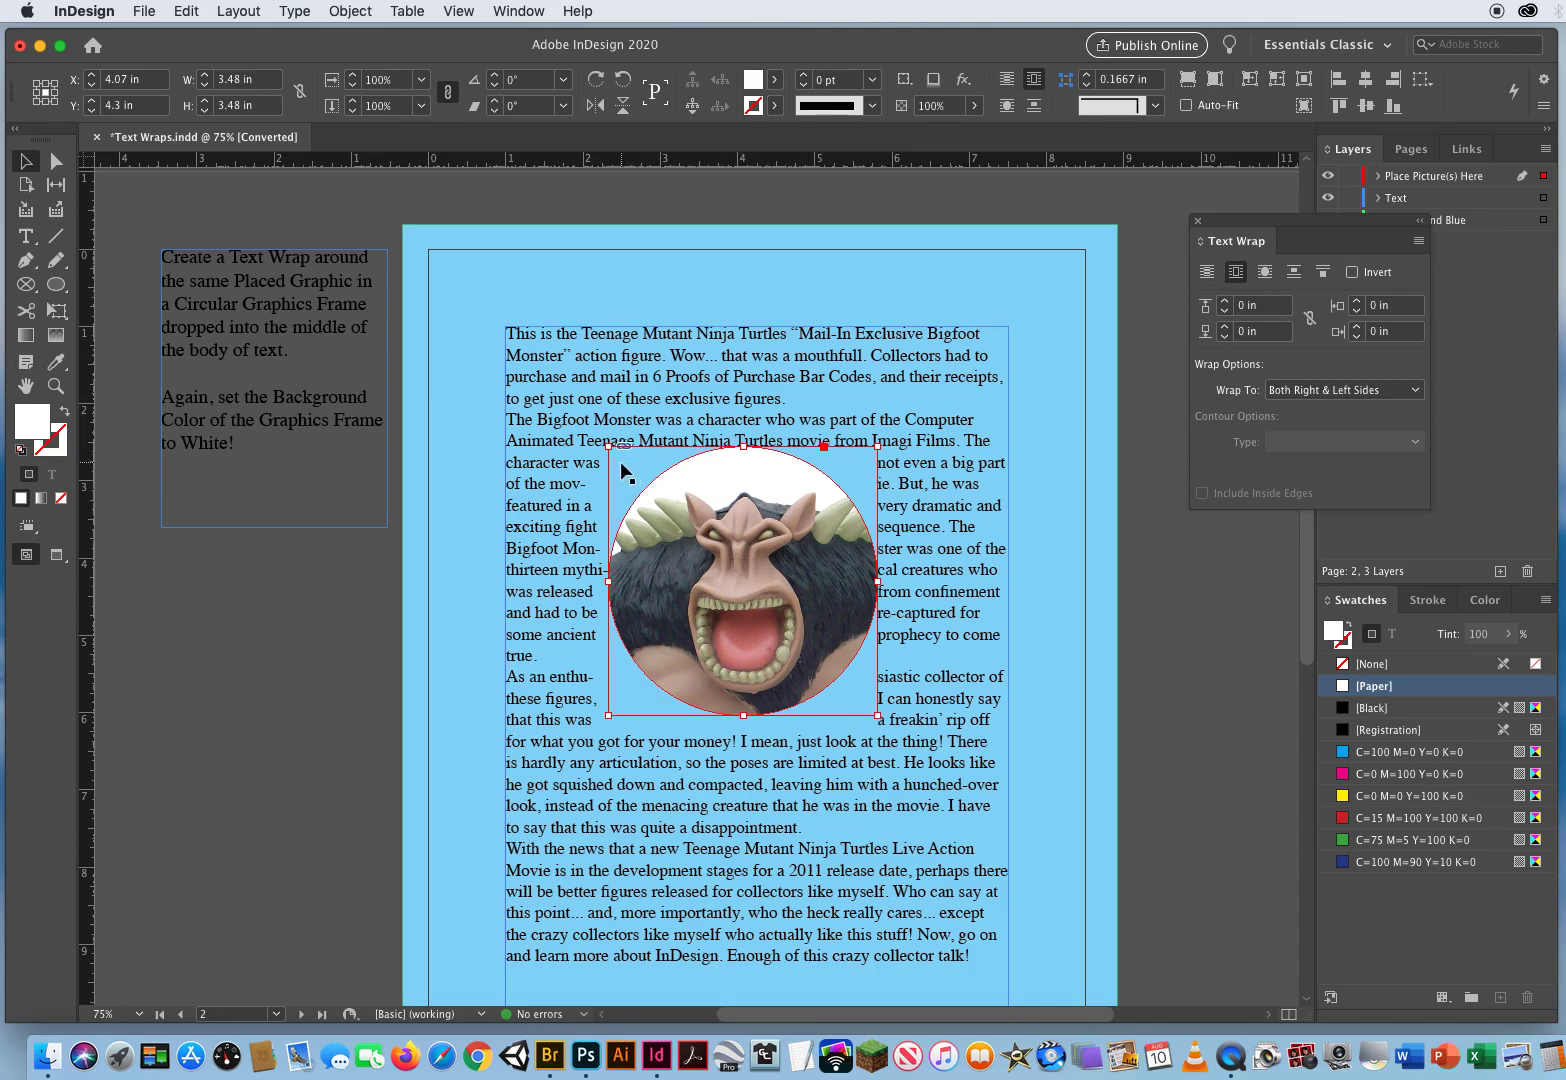
pyautogui.click(1265, 273)
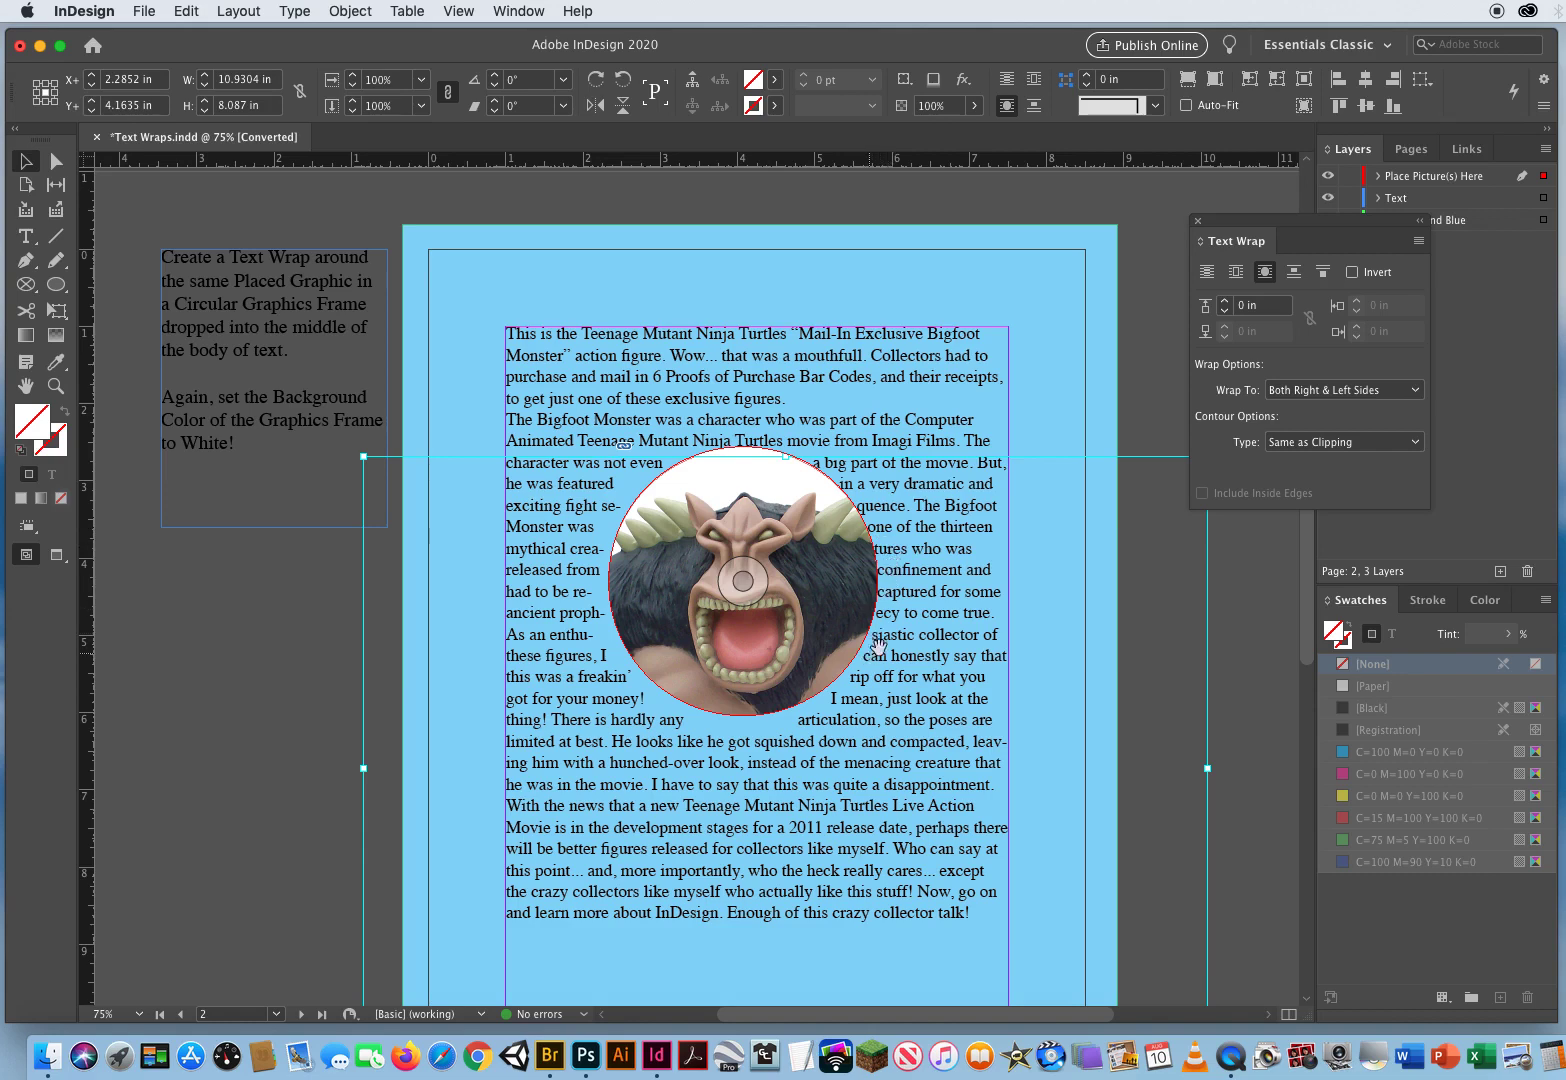
# Set the circular picture's text wrap offset to 0.1875 in and deselect the picture.
pyautogui.click(1277, 310)
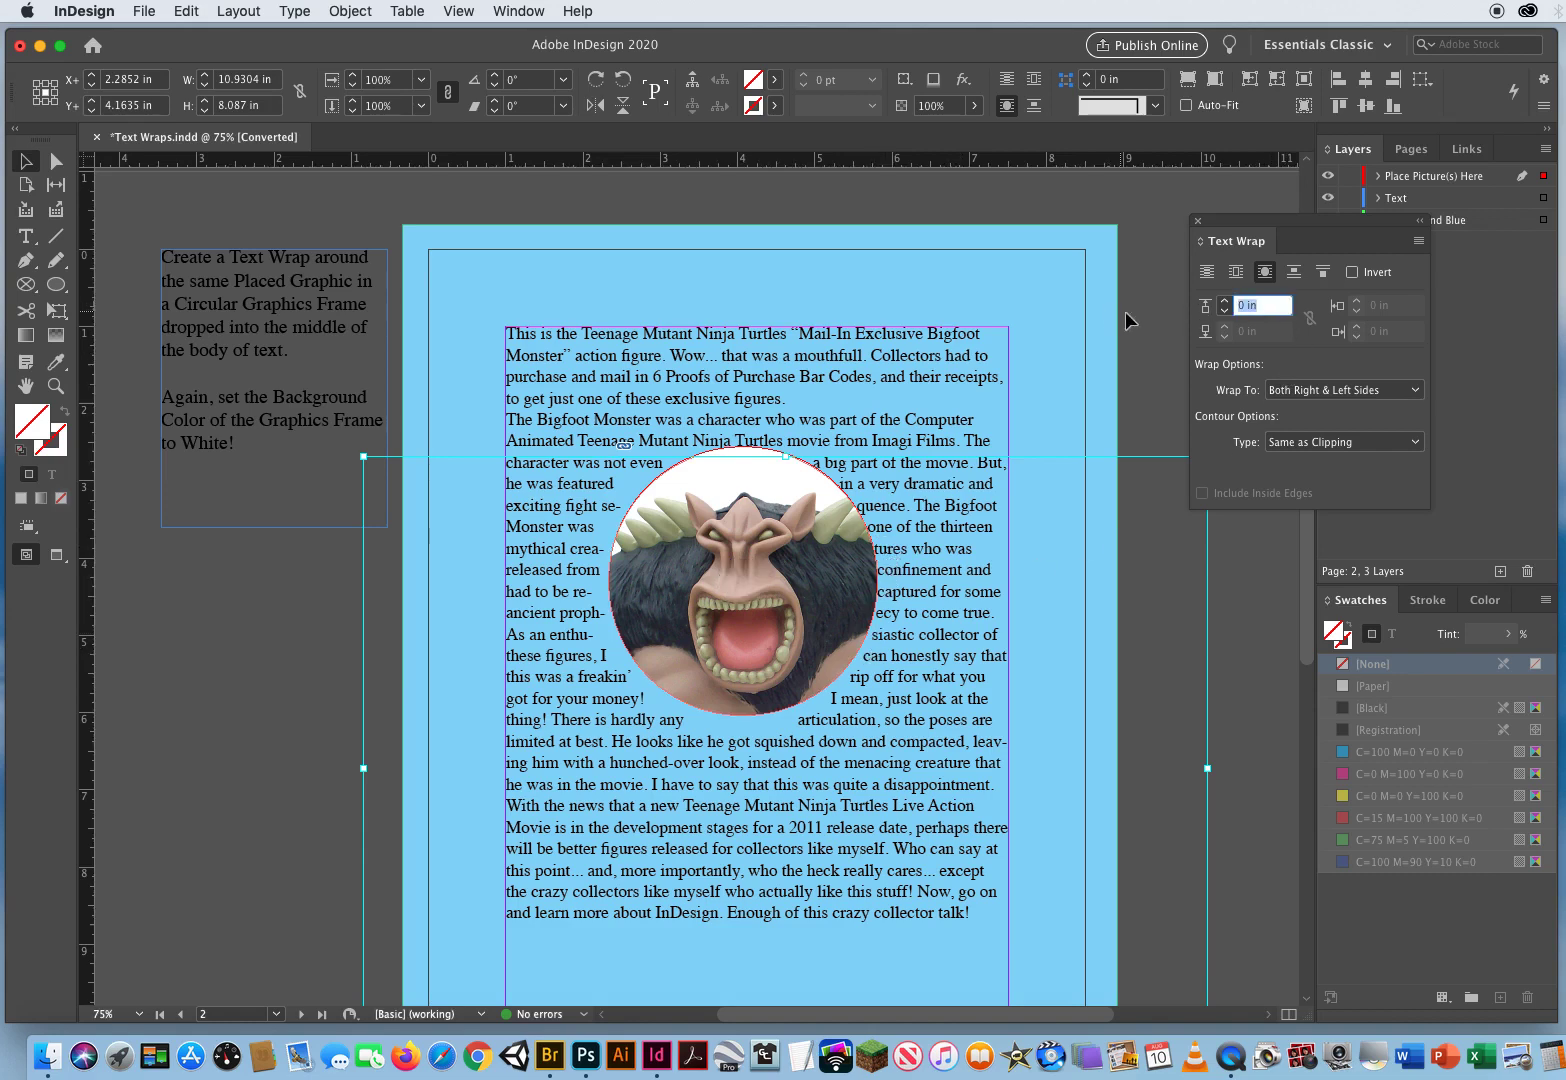
pyautogui.click(1225, 303)
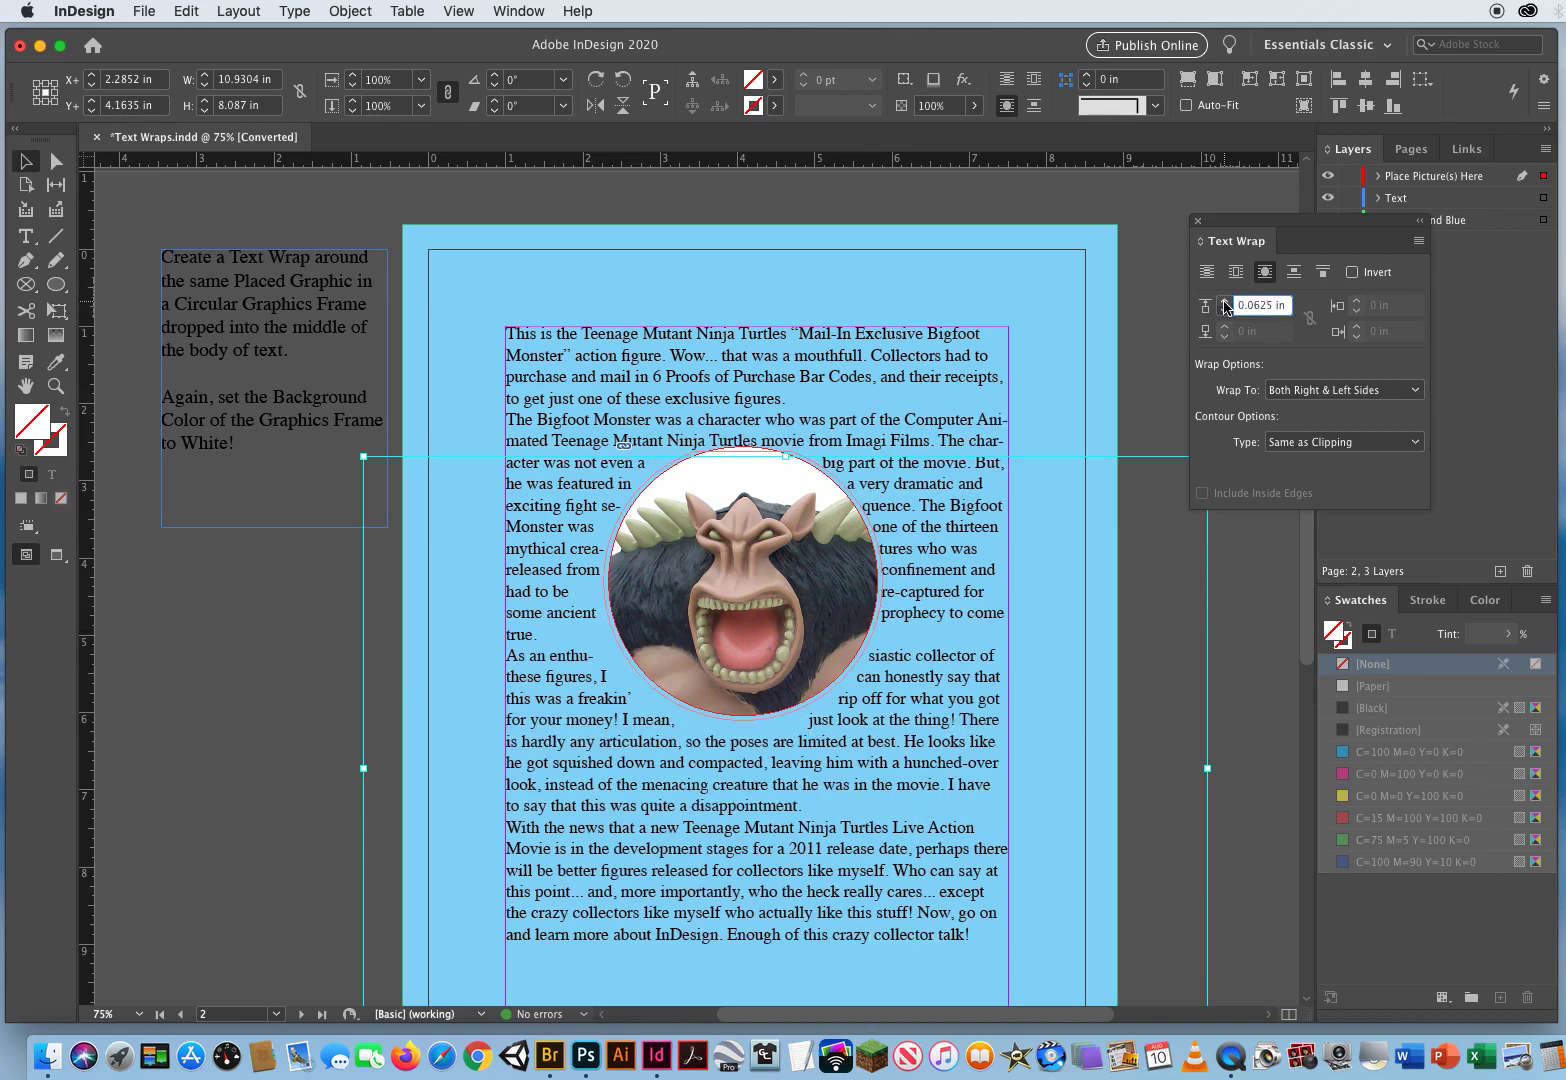
pyautogui.click(1225, 303)
pyautogui.click(1225, 303)
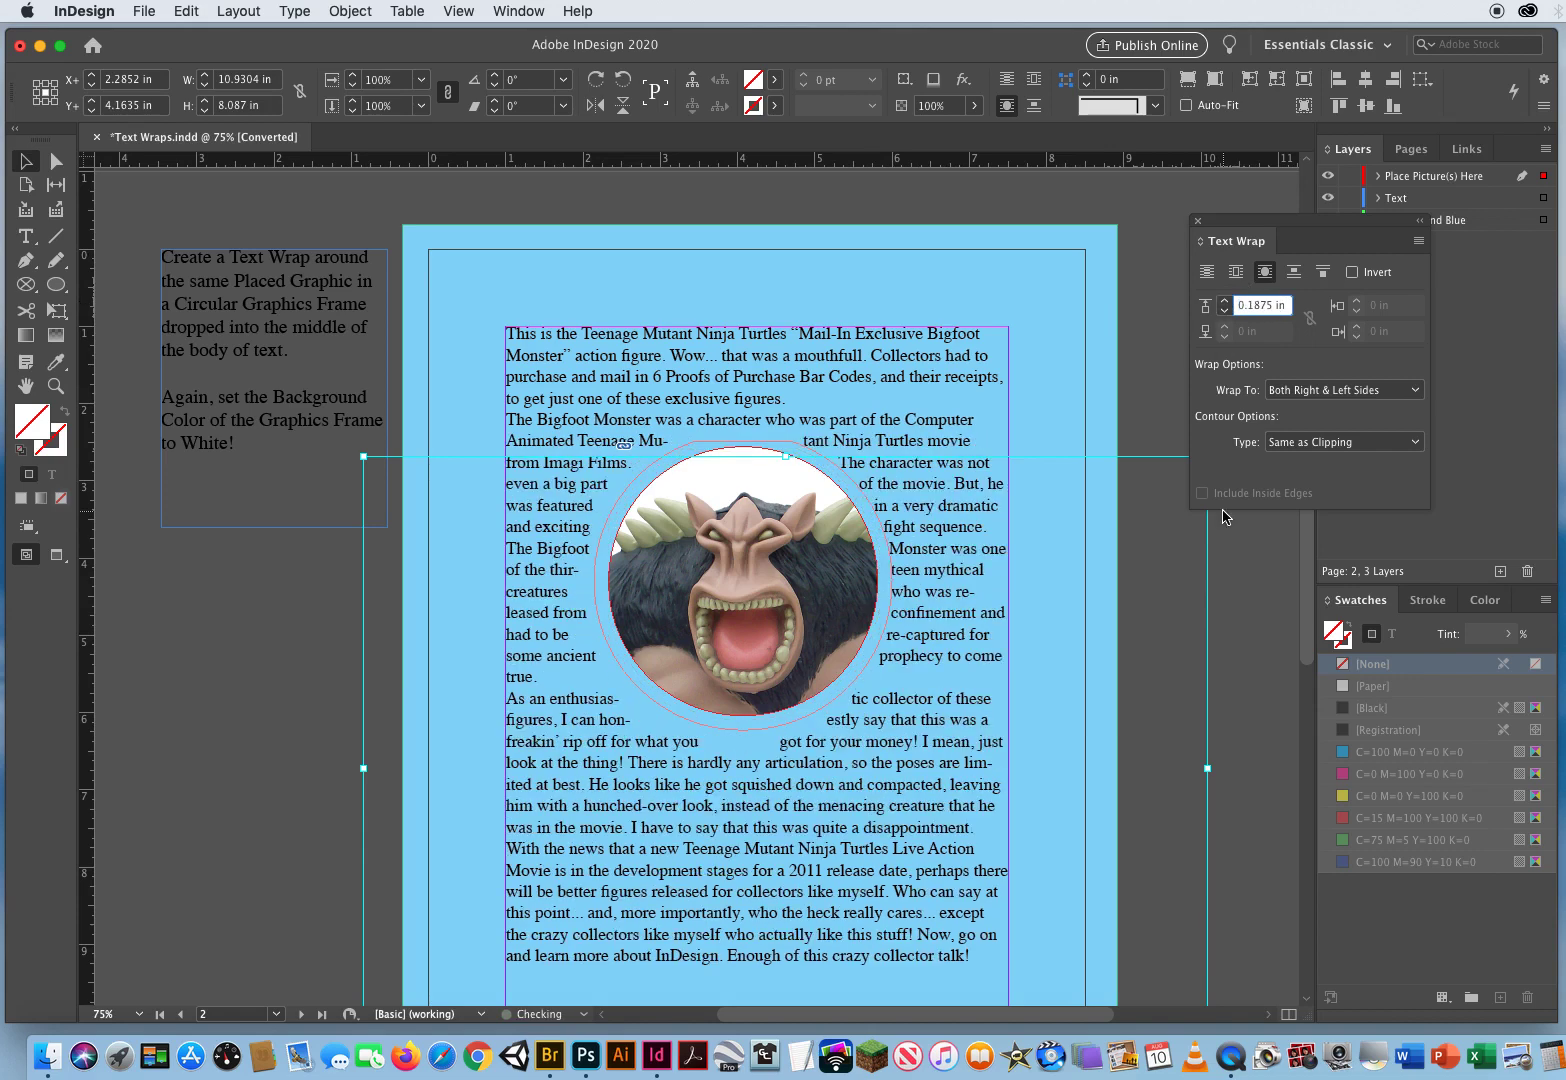
pyautogui.click(264, 686)
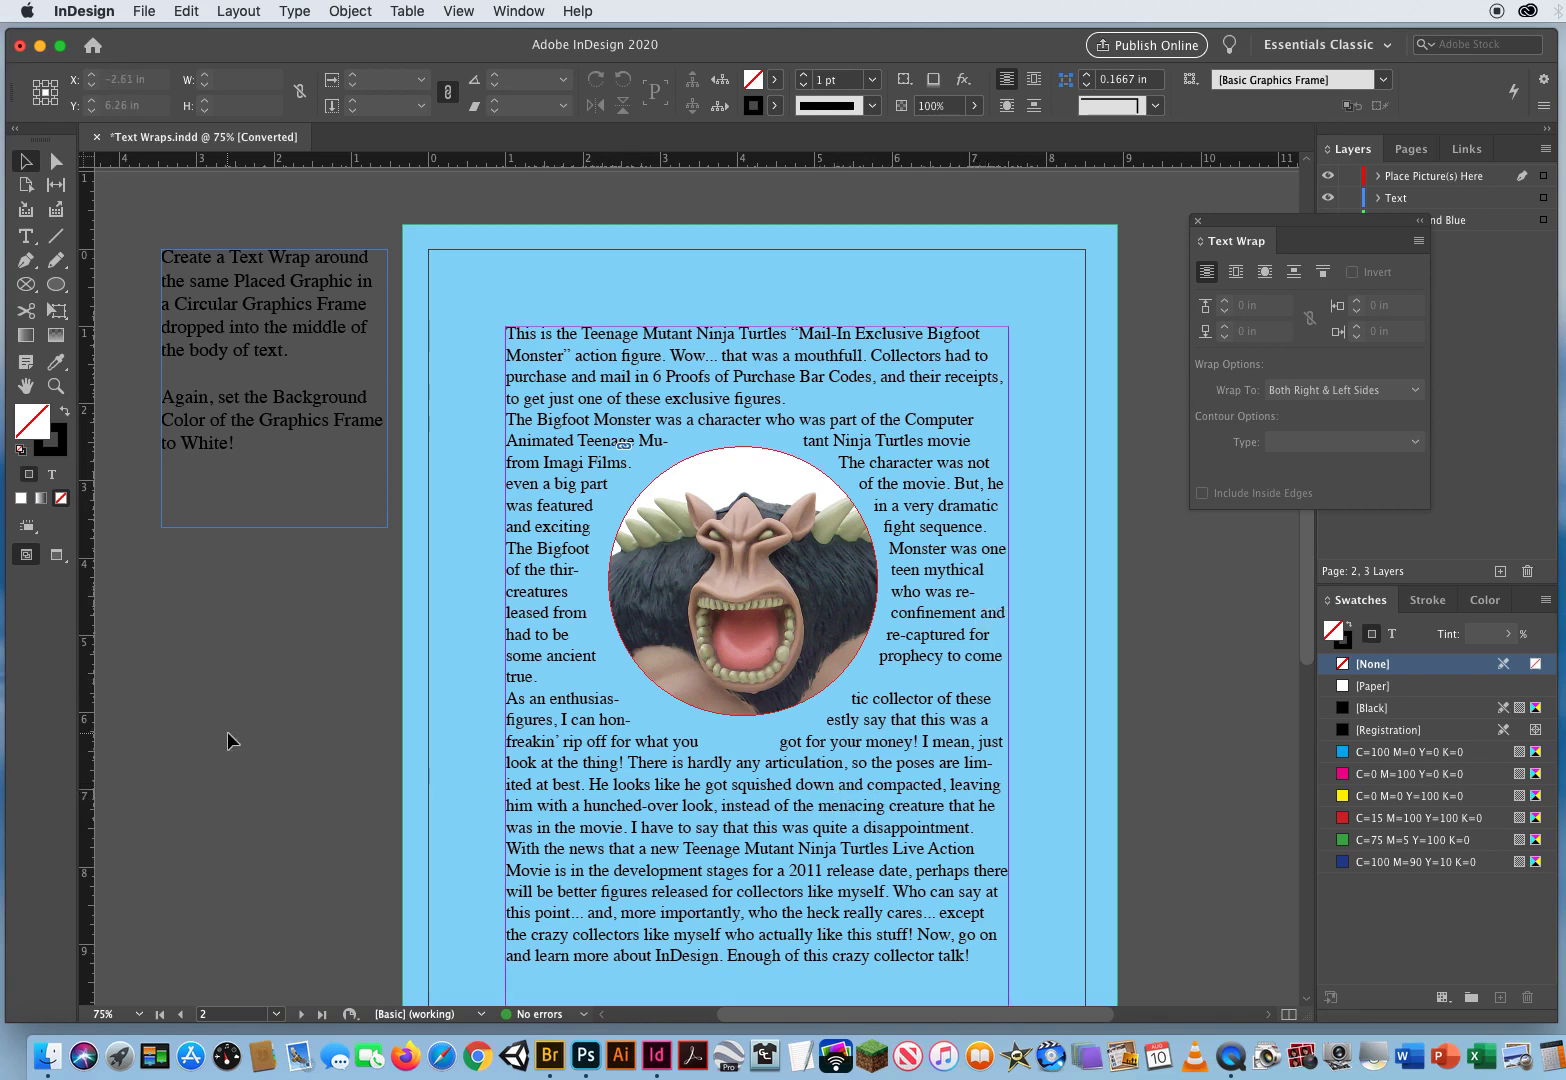
# Justify the text in page 2's body text frame with the last line aligned left.
pyautogui.click(586, 382)
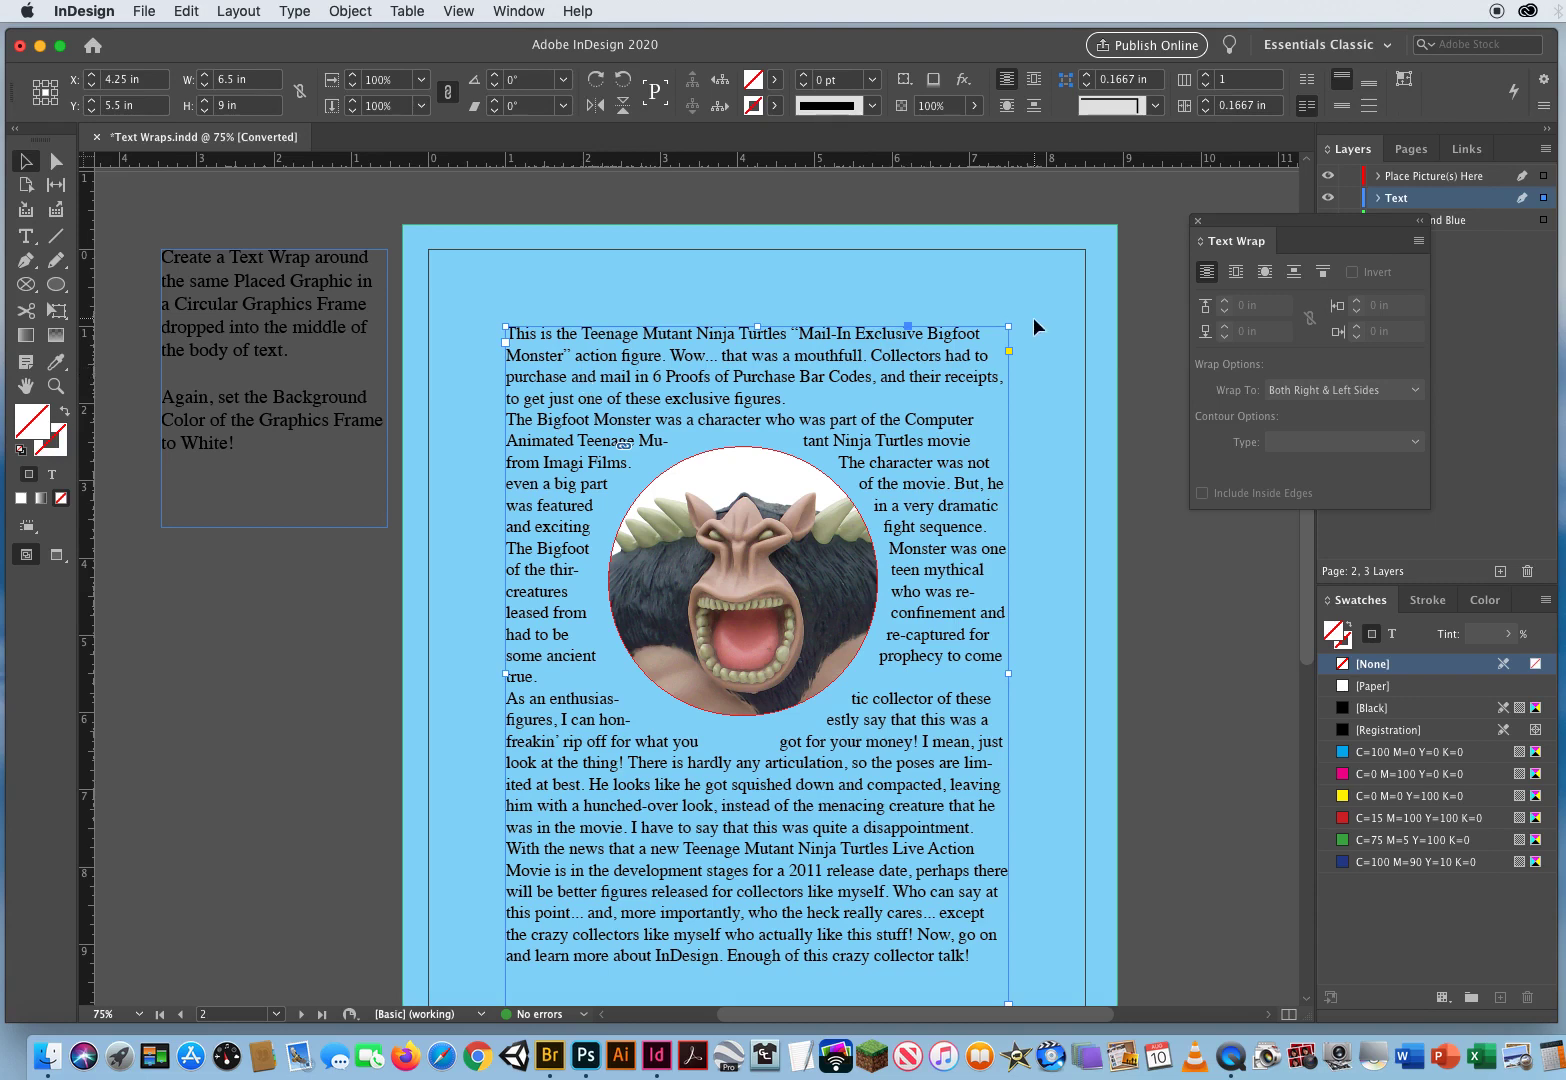
pyautogui.press('super+alt+t')
pyautogui.click(1191, 309)
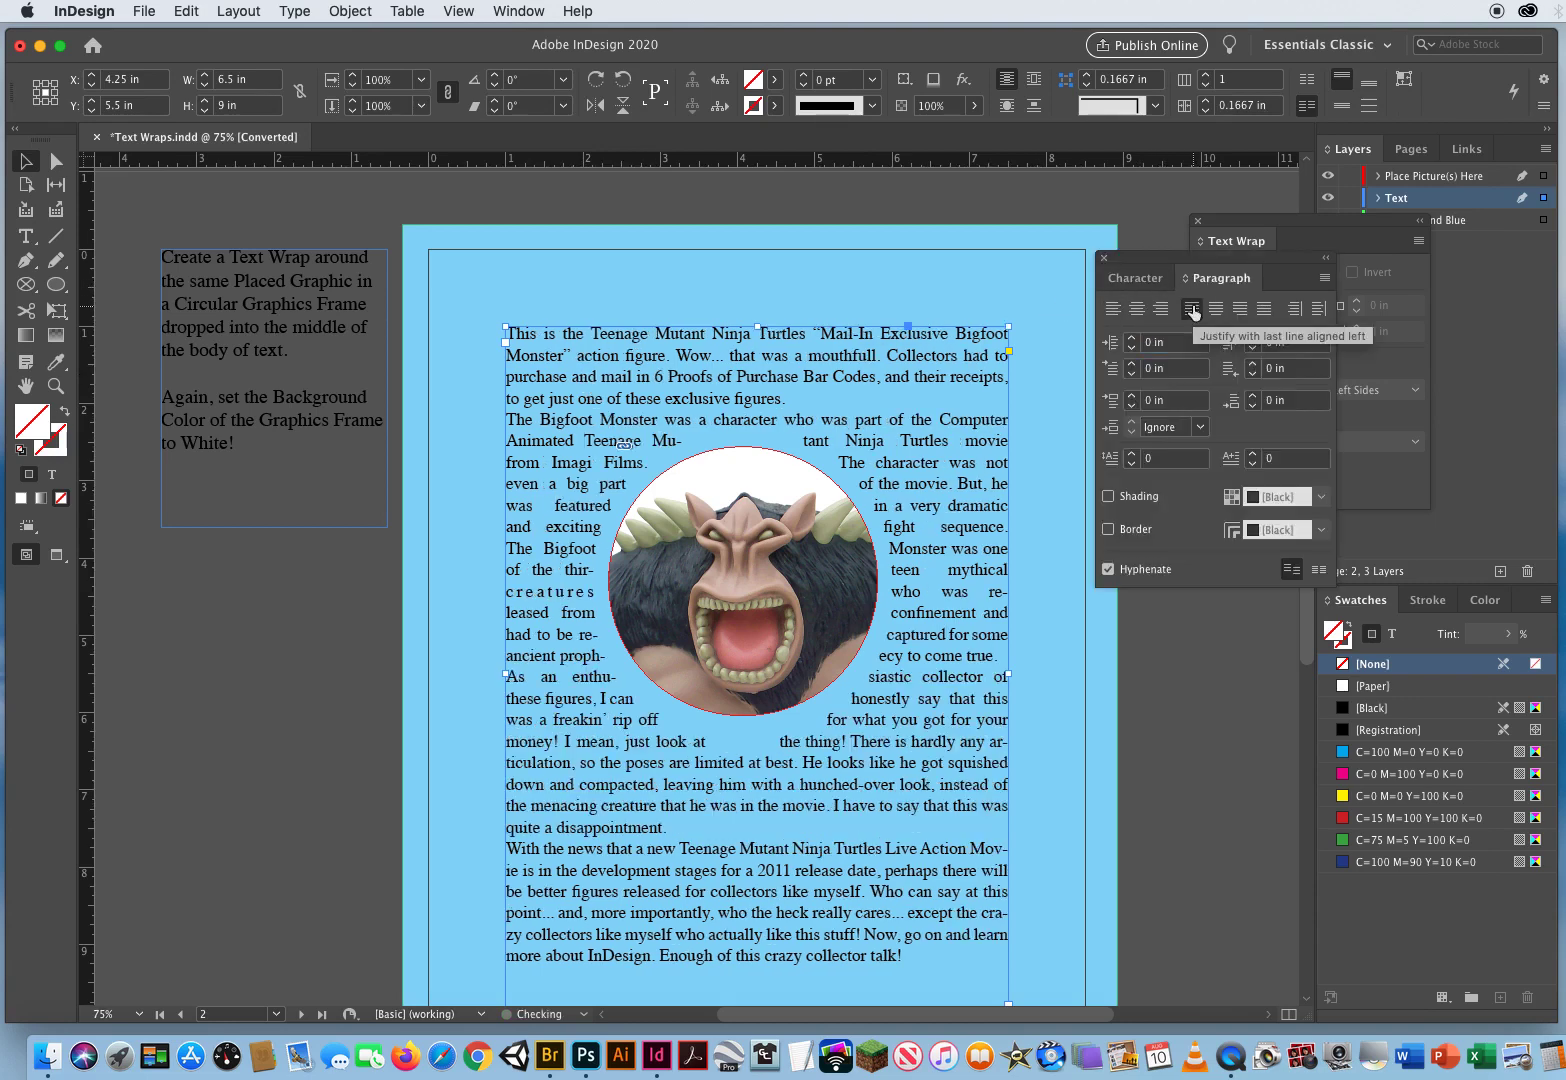
# Turn off hyphenation for the body text frame on page 2.
pyautogui.click(1108, 569)
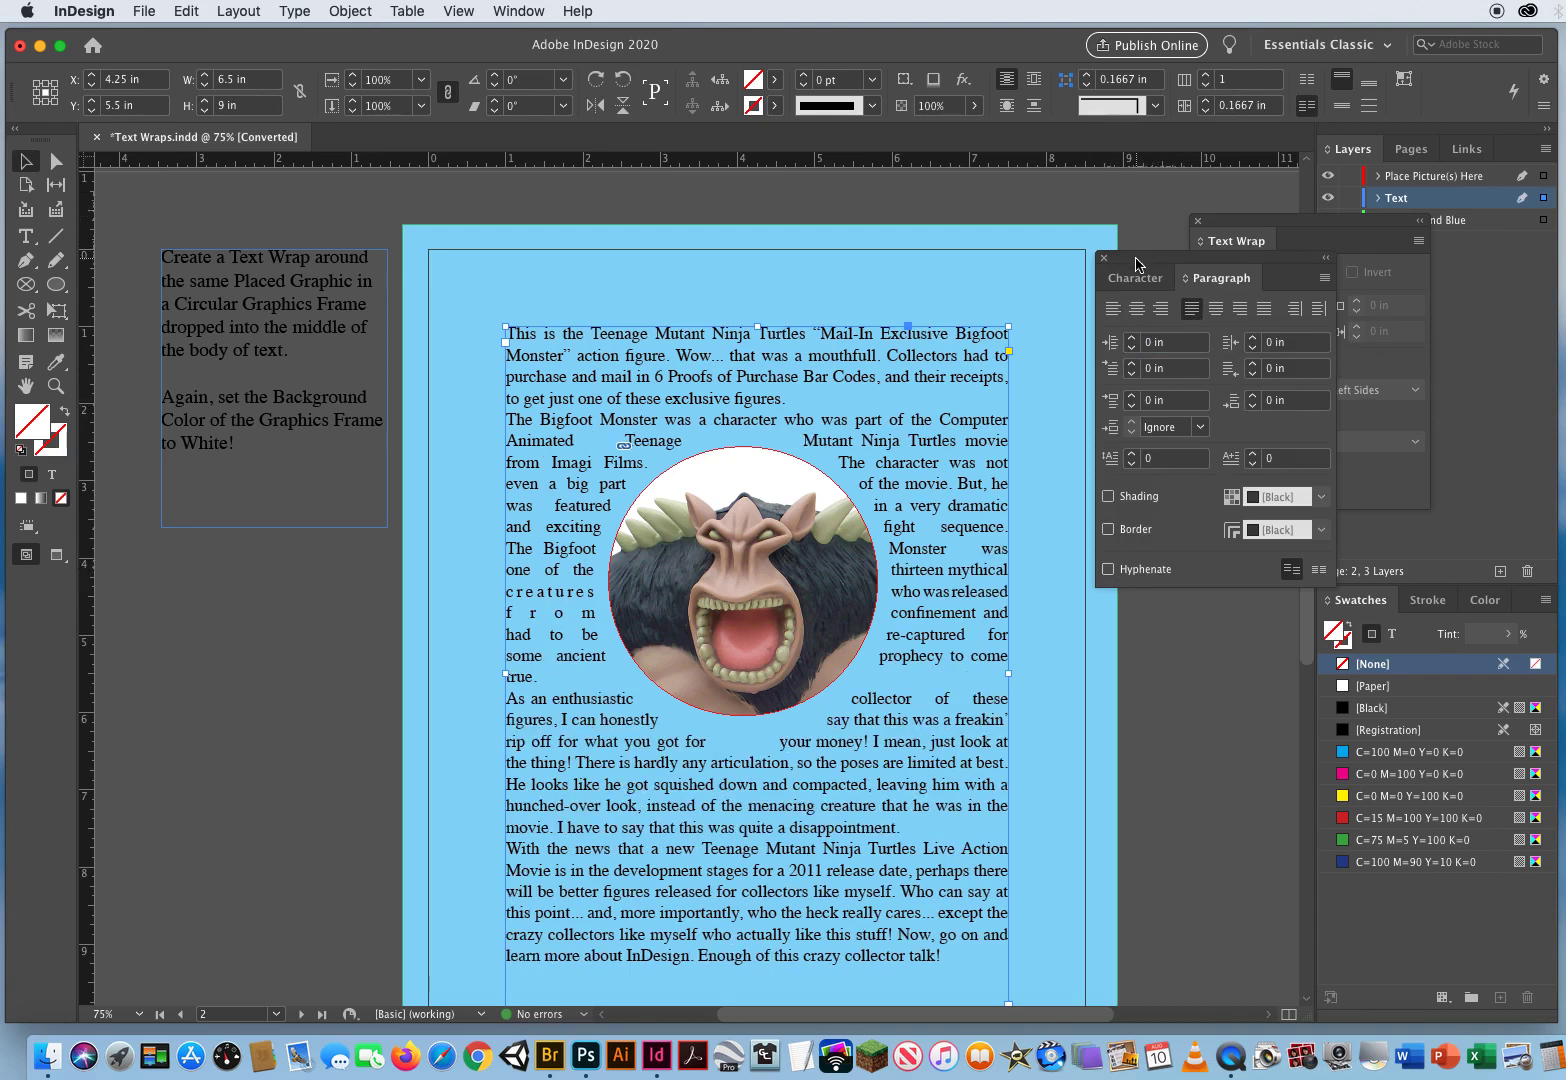
pyautogui.moveTo(1136, 263)
pyautogui.mouseDown()
pyautogui.moveTo(1146, 292)
pyautogui.moveTo(1154, 236)
pyautogui.mouseUp()
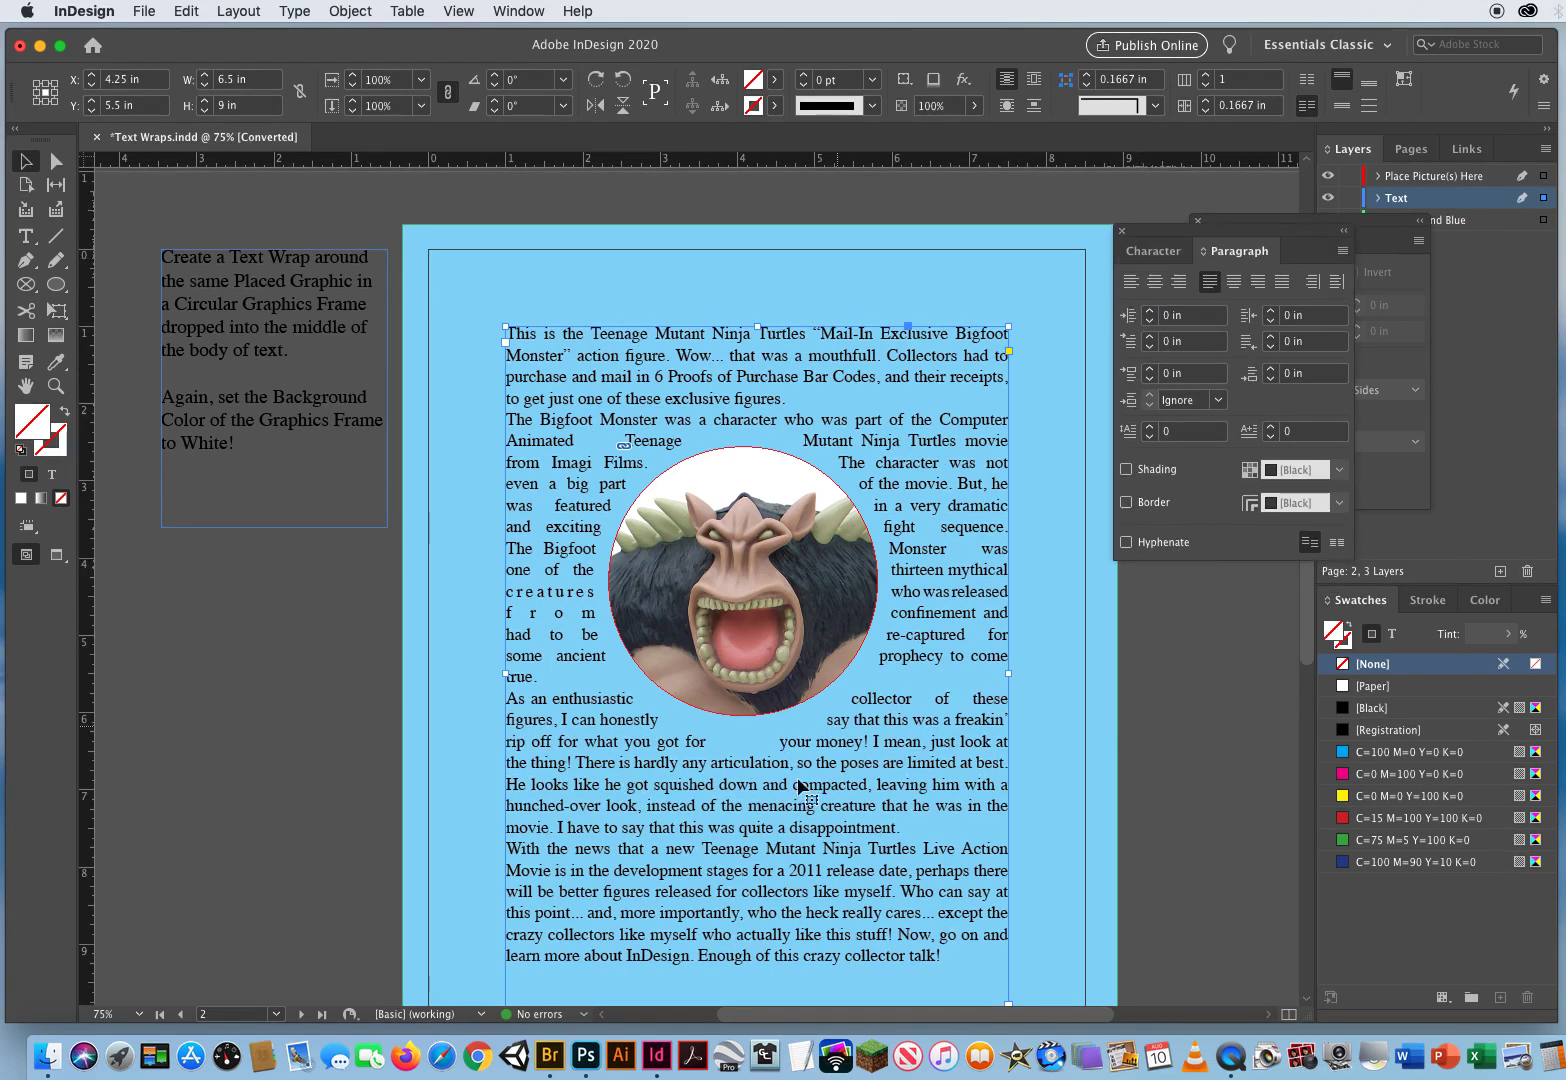
# Move the circular monster picture down within page 2's body text to X 4.25 in, Y 5.68 in, and deselect it.
pyautogui.click(748, 648)
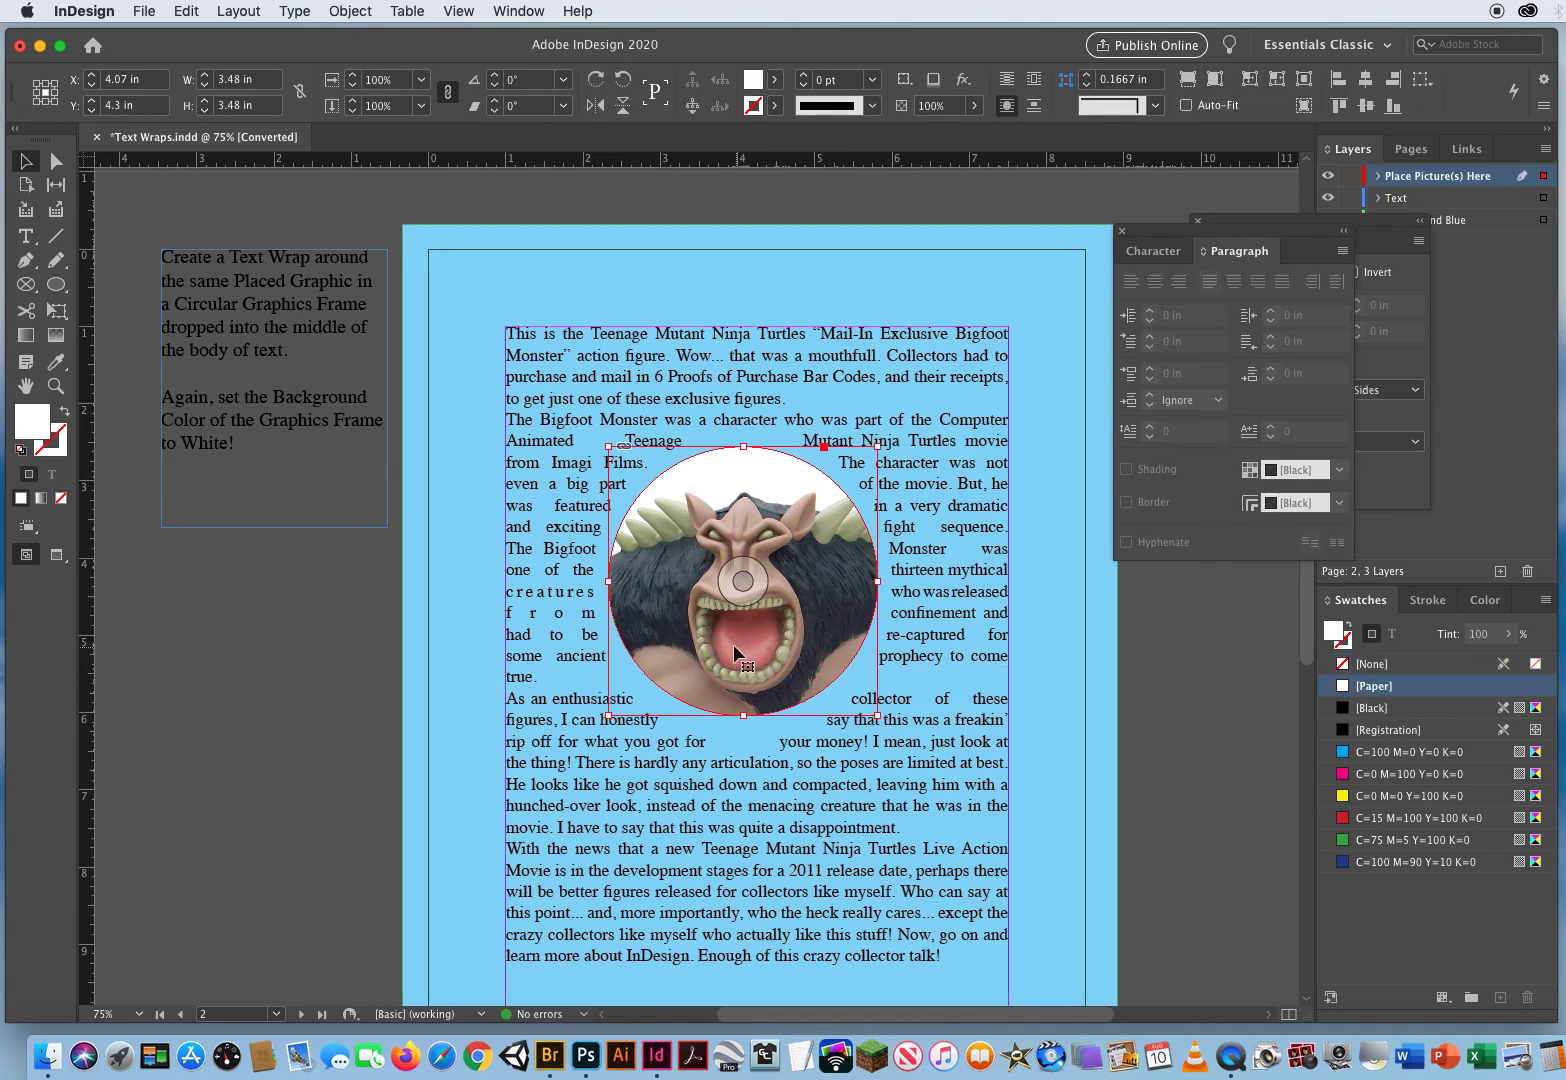
pyautogui.moveTo(732, 644); pyautogui.dragTo(752, 762)
pyautogui.click(204, 752)
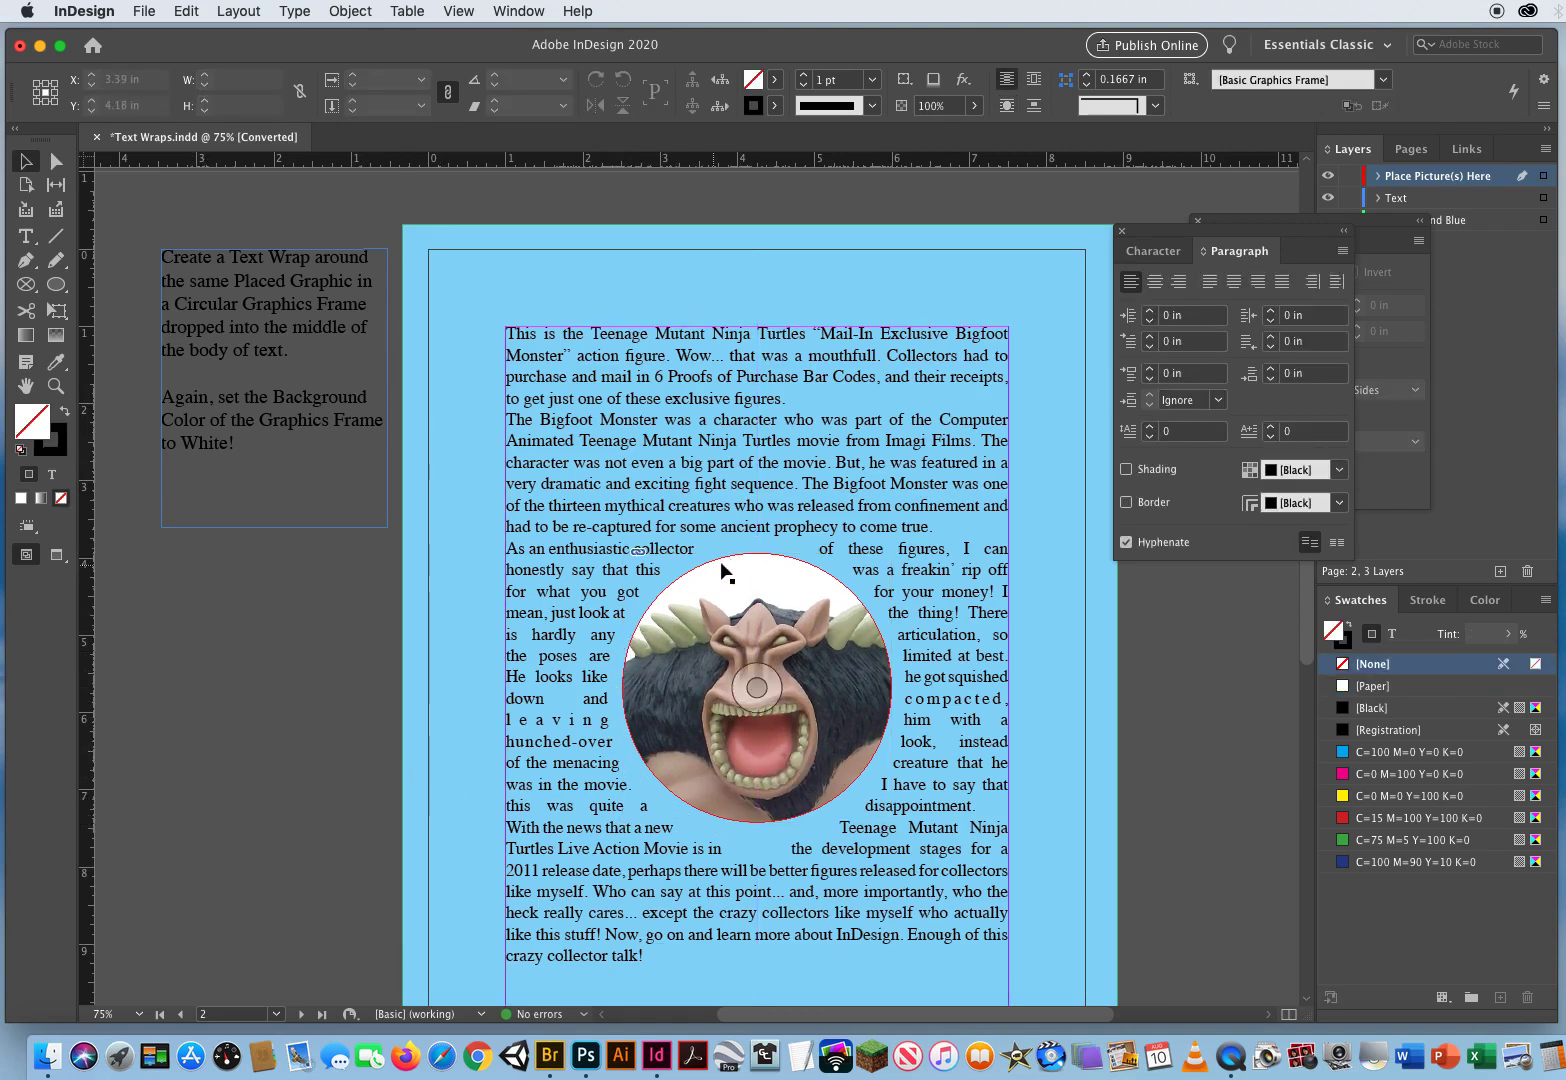
# Select the monster image inside the circular frame to view its wrap boundary, and reselect the frame itself.
pyautogui.click(806, 603)
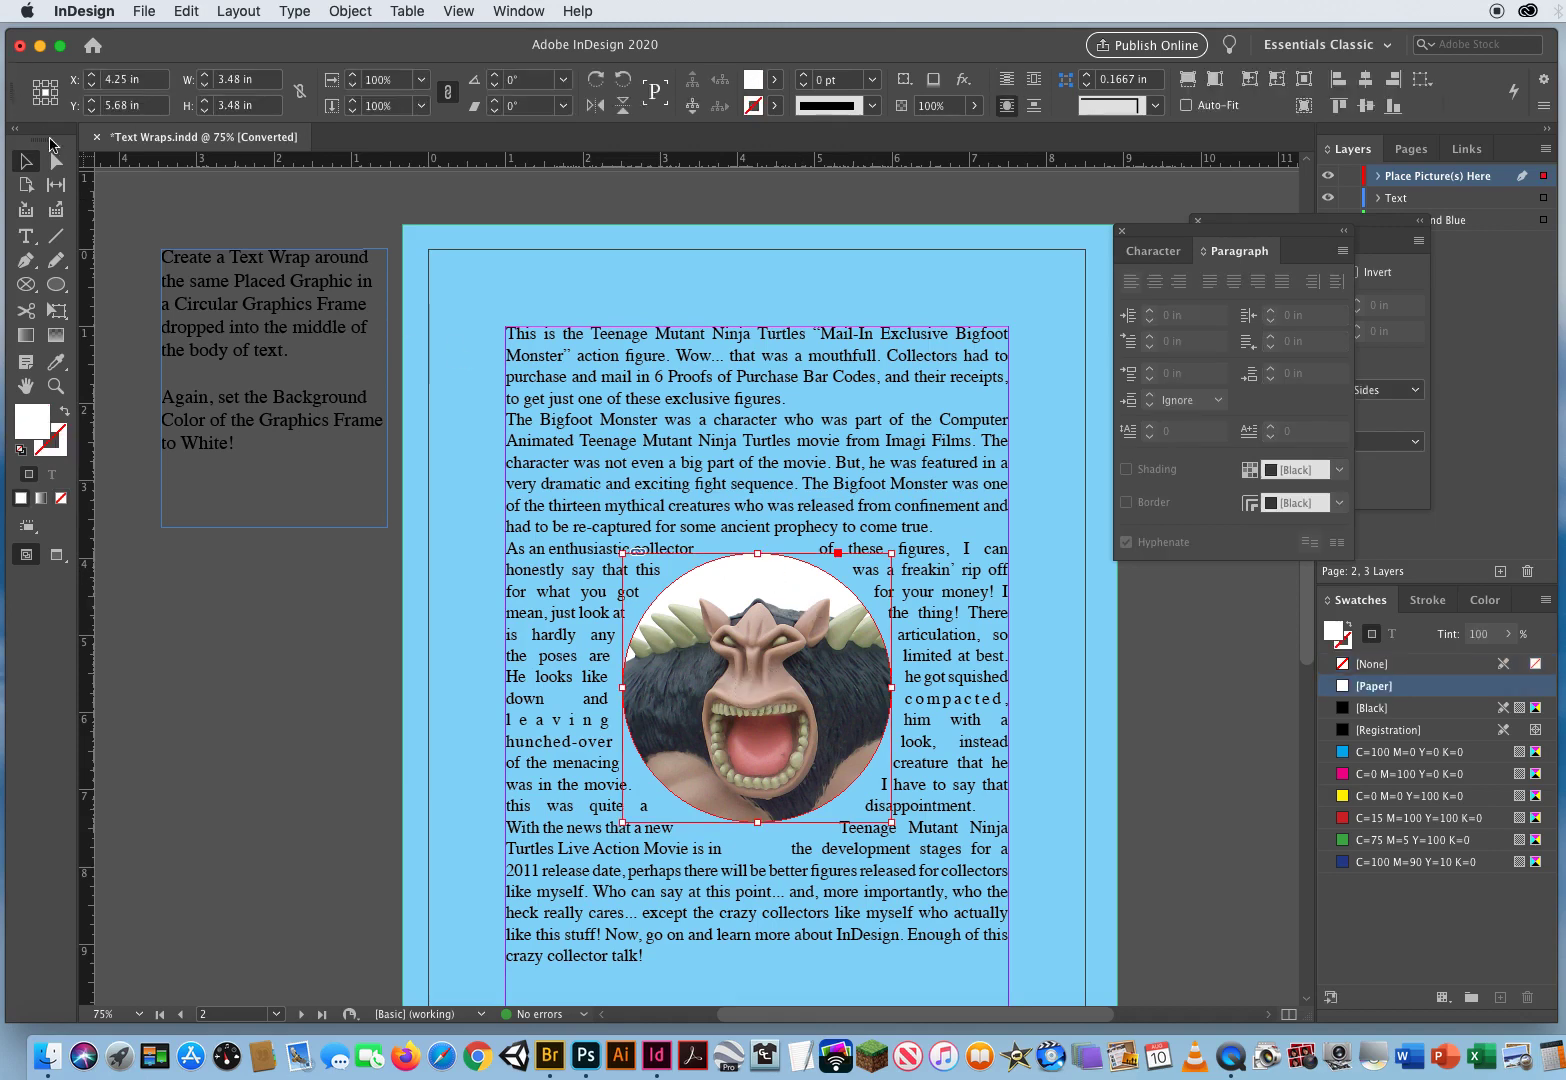
pyautogui.click(56, 161)
pyautogui.click(795, 650)
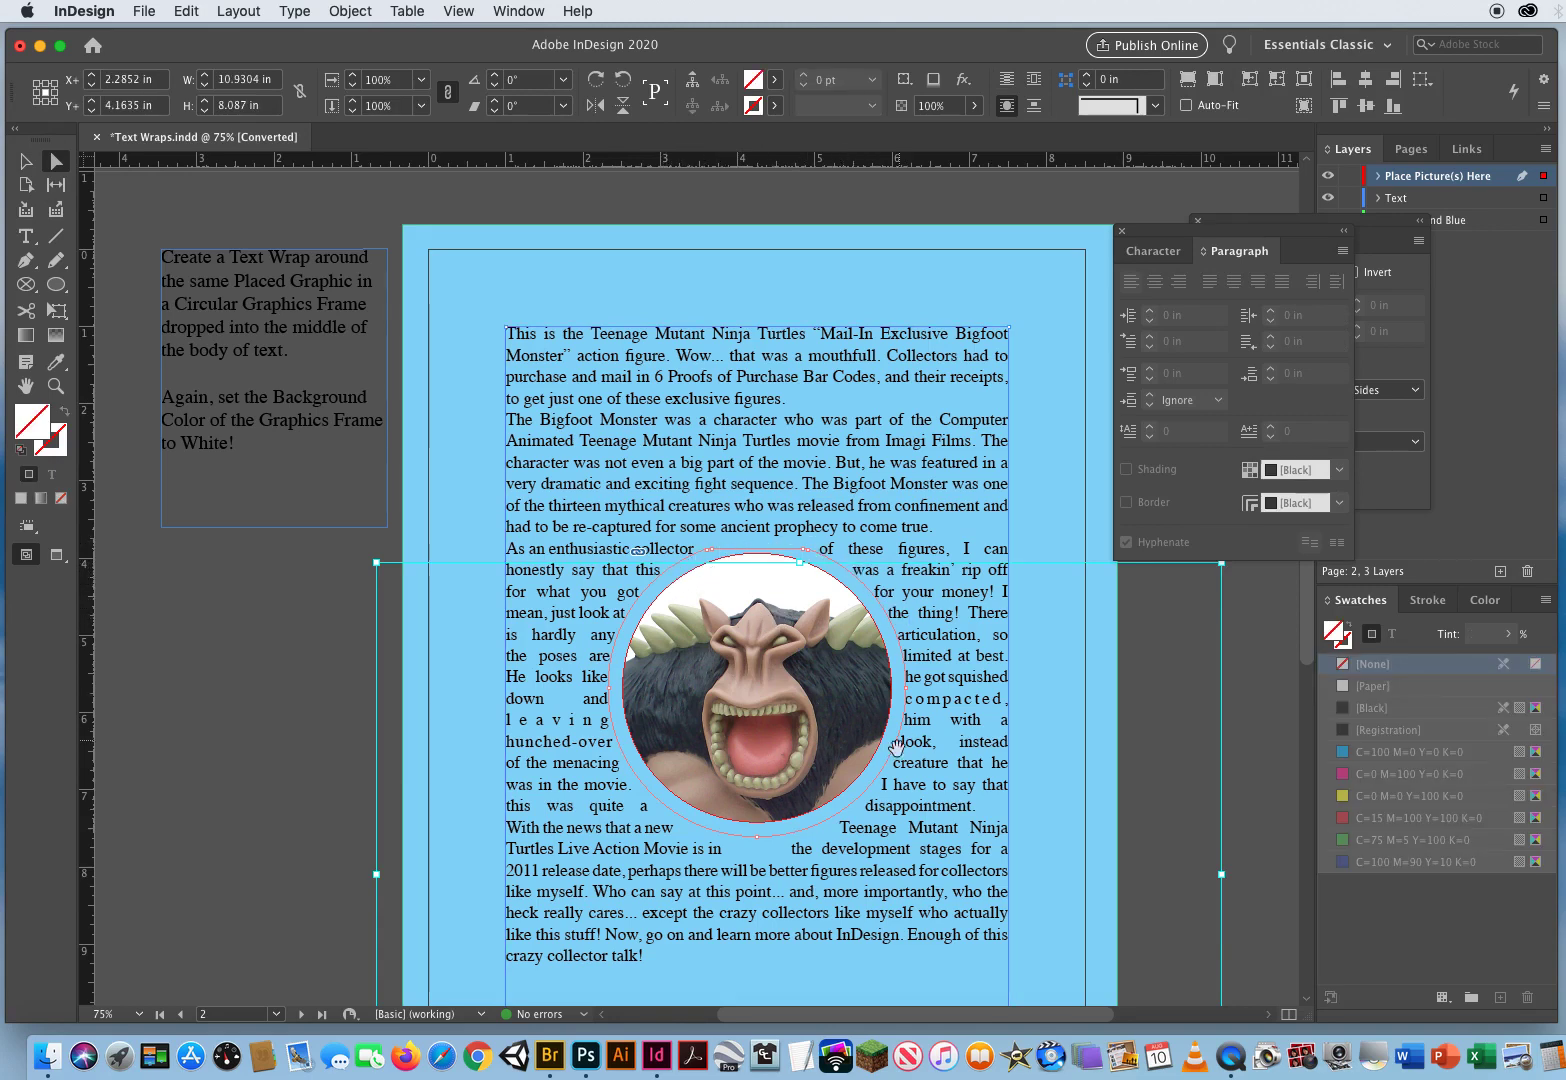
pyautogui.click(28, 160)
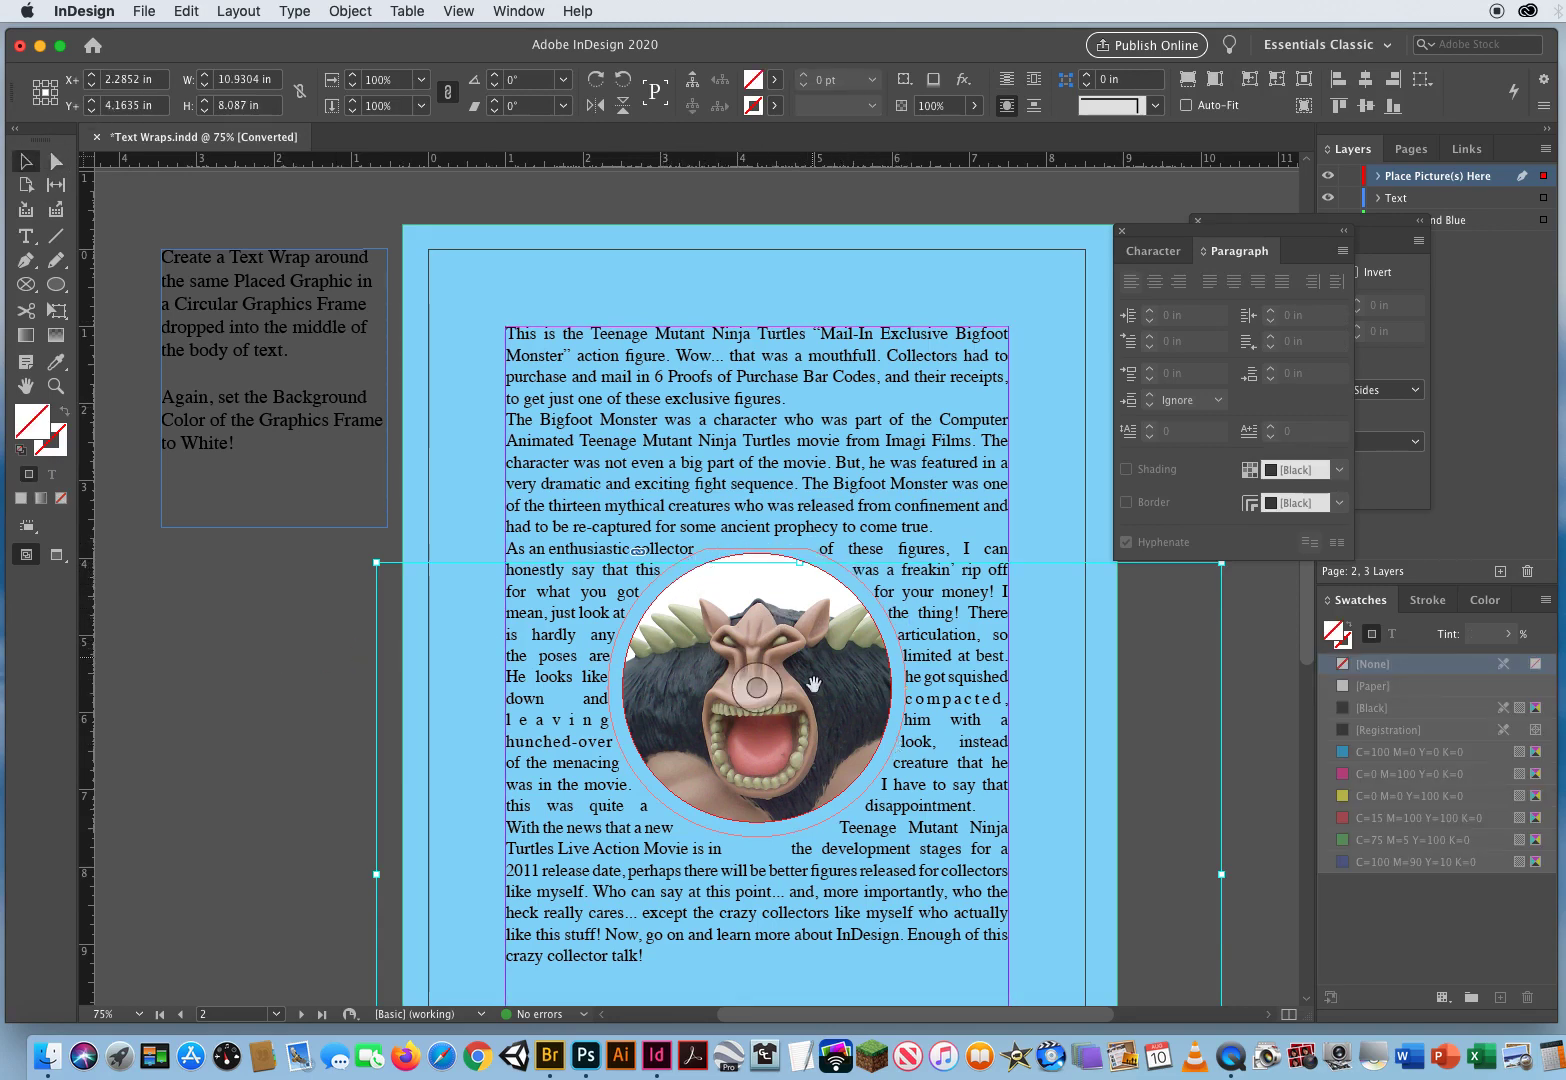
pyautogui.click(748, 613)
pyautogui.click(1373, 686)
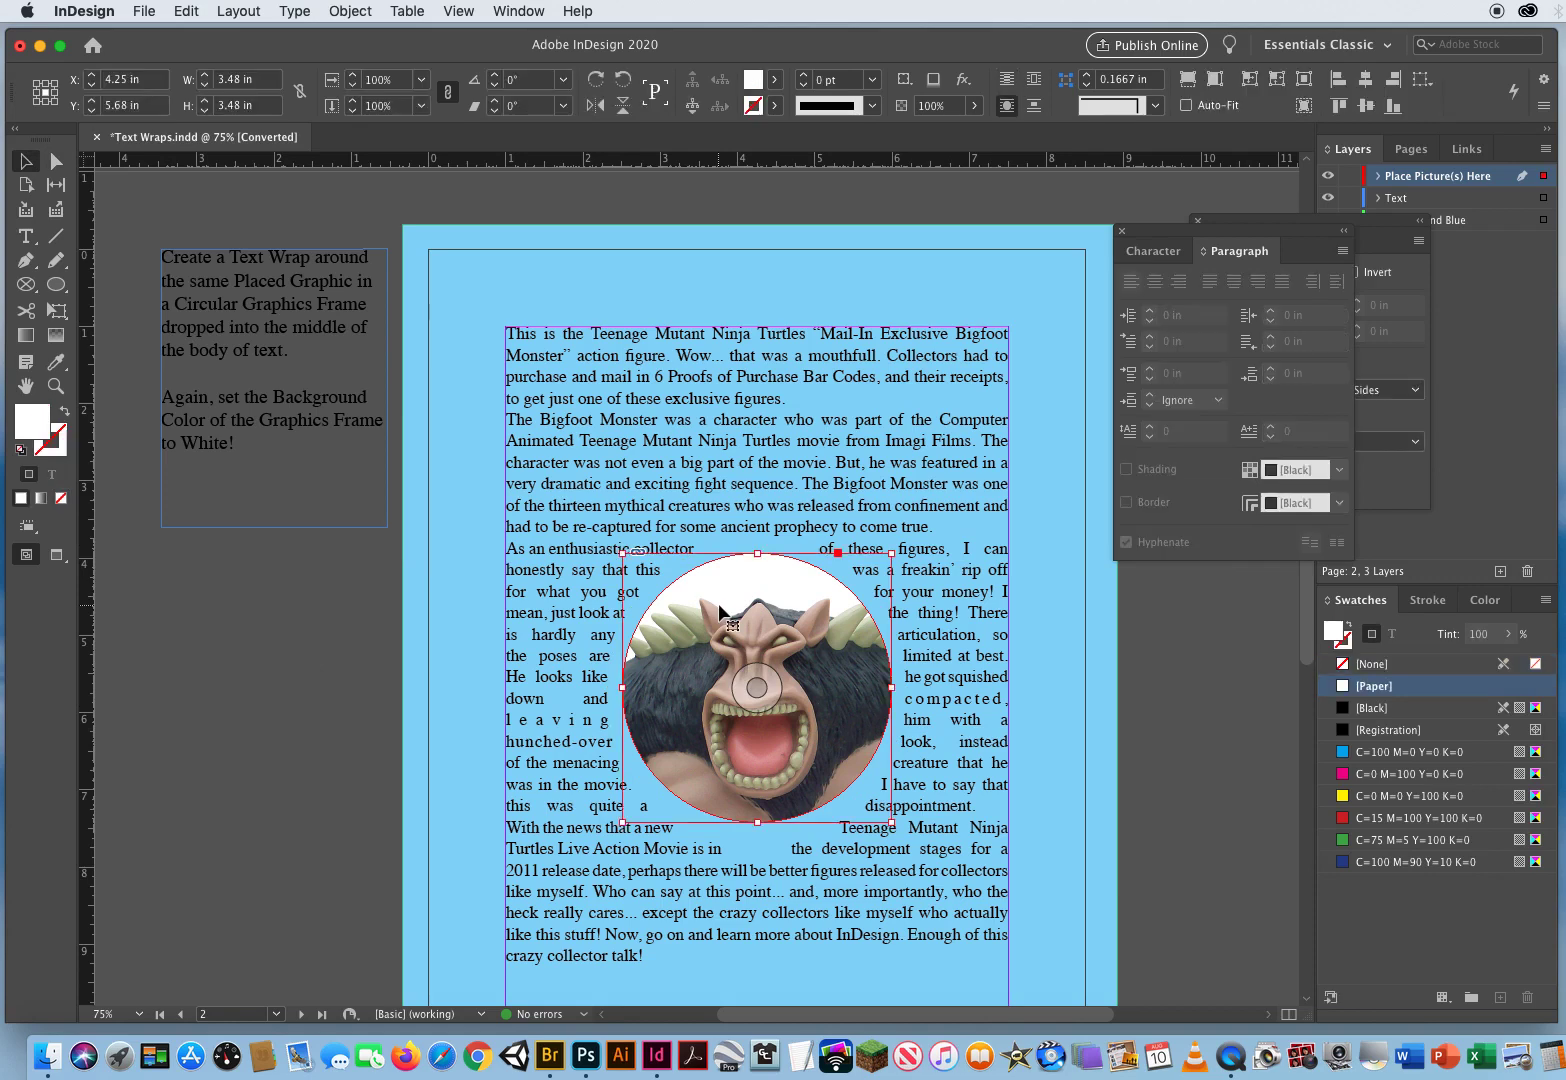
# Try text wrap offsets up to 0.5625 in on the circular picture, restore 0.1875 in, and deselect the picture.
pyautogui.moveTo(1265, 253); pyautogui.dragTo(1247, 713)
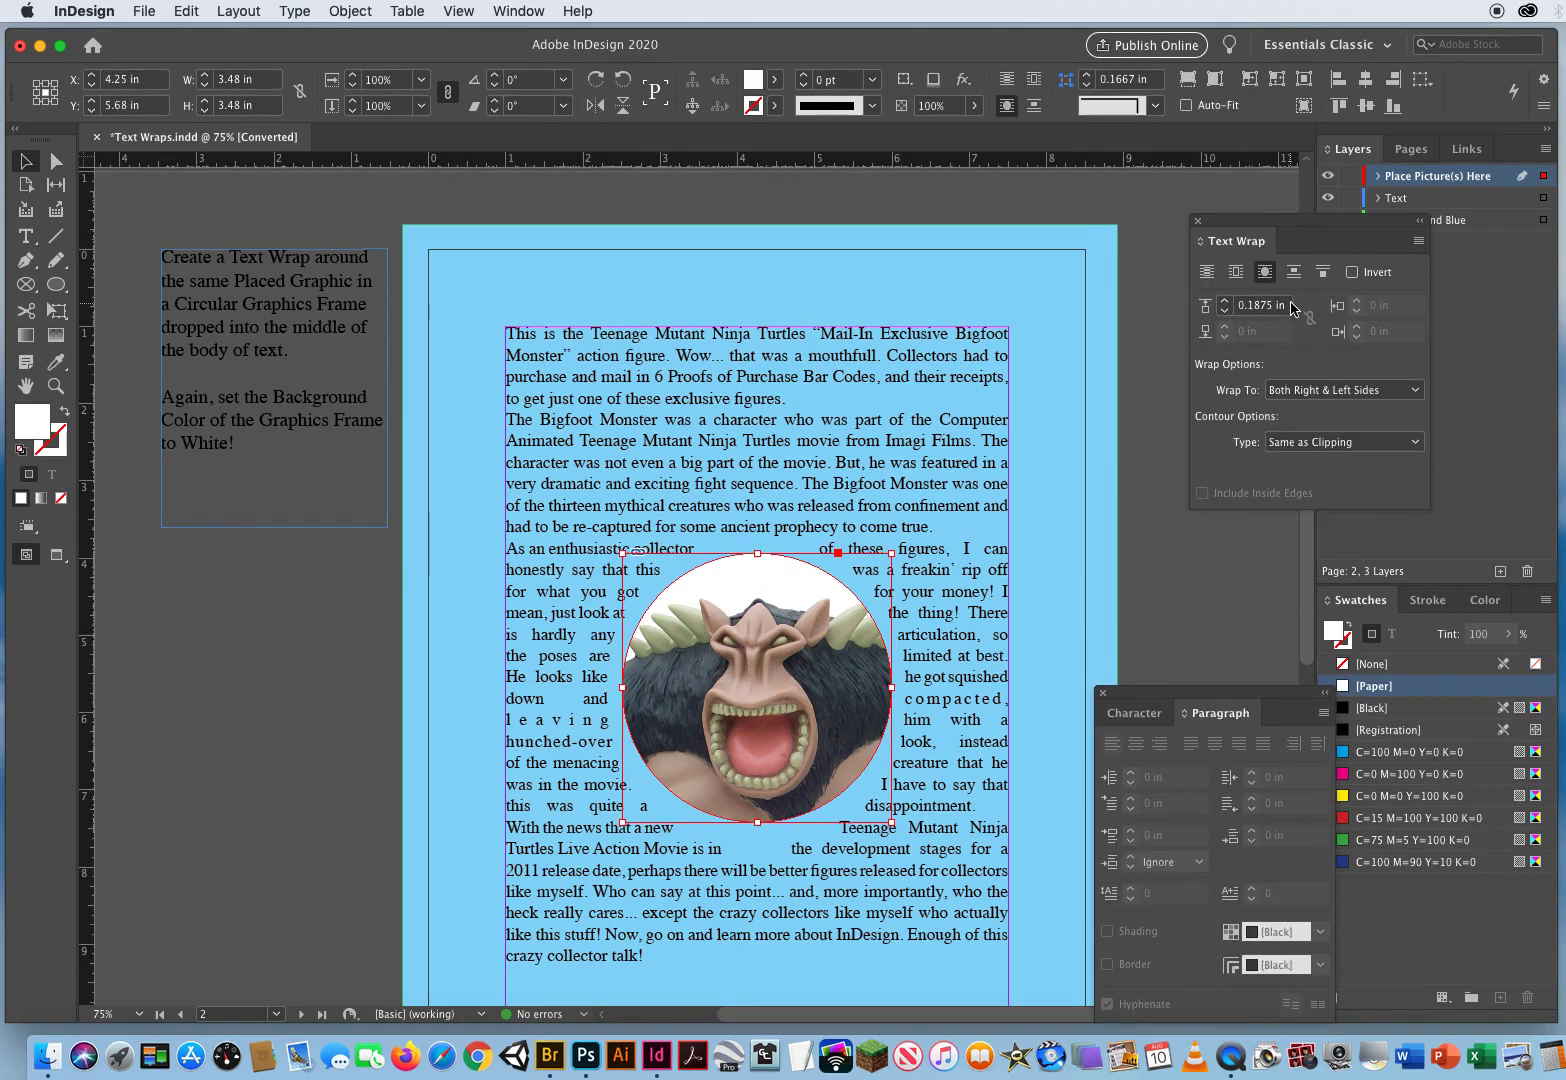
pyautogui.moveTo(1289, 306); pyautogui.dragTo(1178, 309)
pyautogui.click(1228, 303)
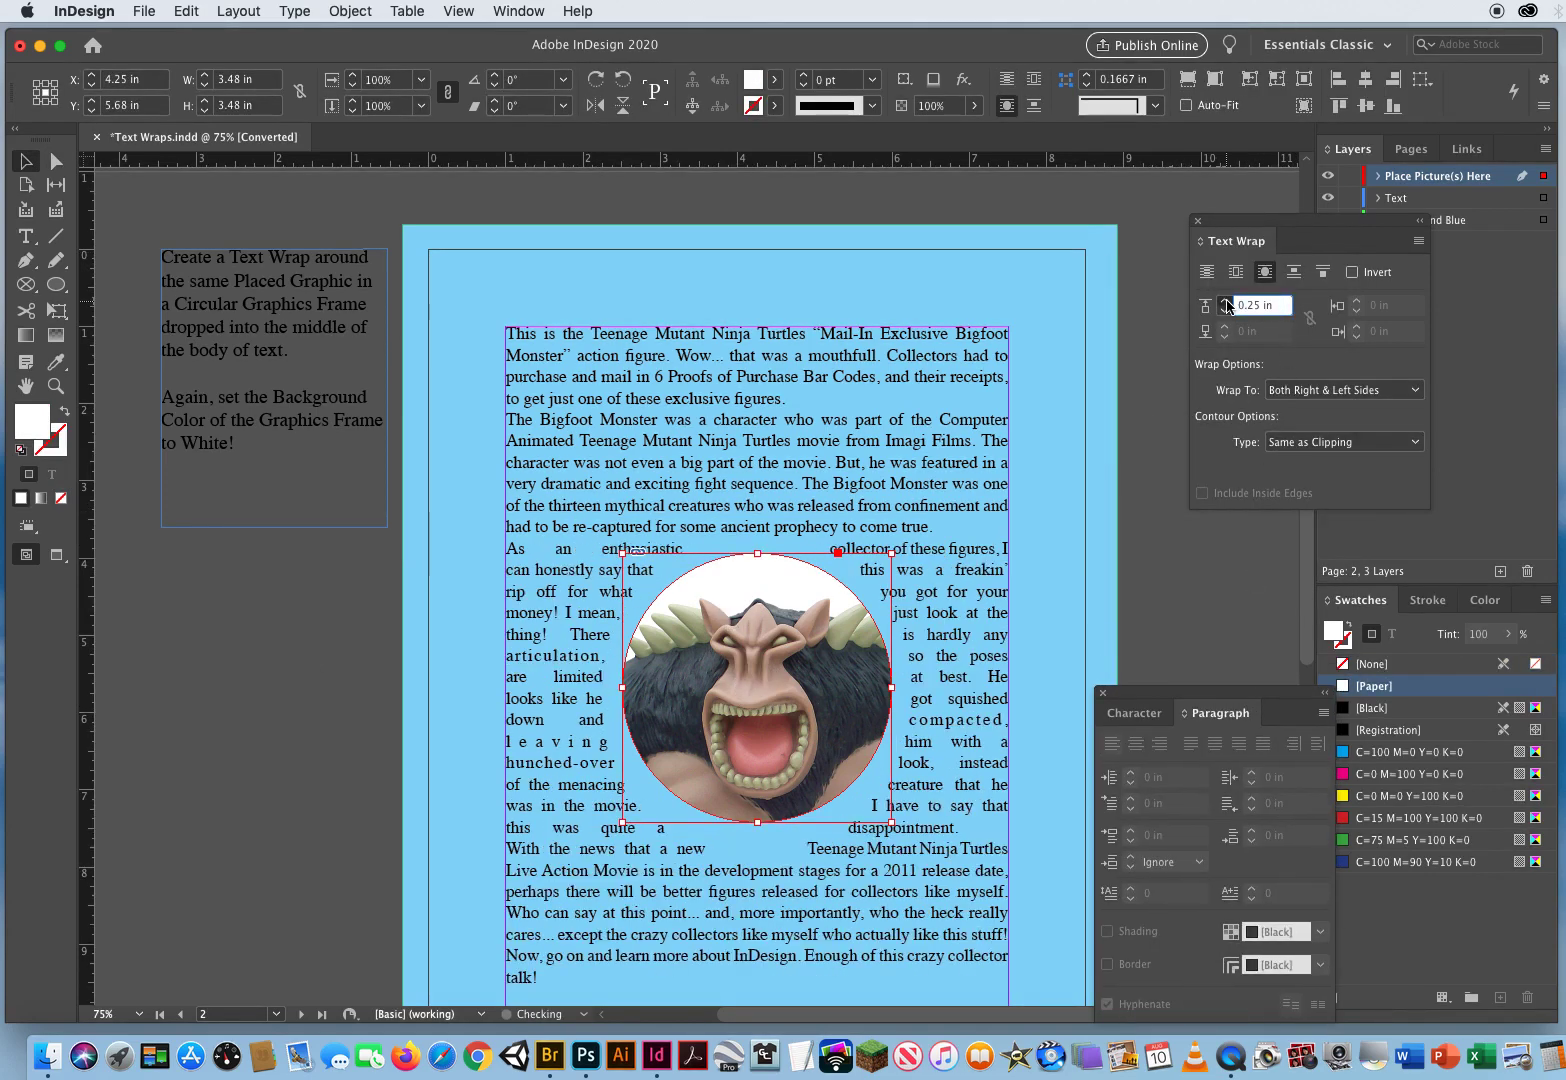
pyautogui.click(1228, 303)
pyautogui.click(1228, 303)
pyautogui.click(1228, 303)
pyautogui.click(1228, 303)
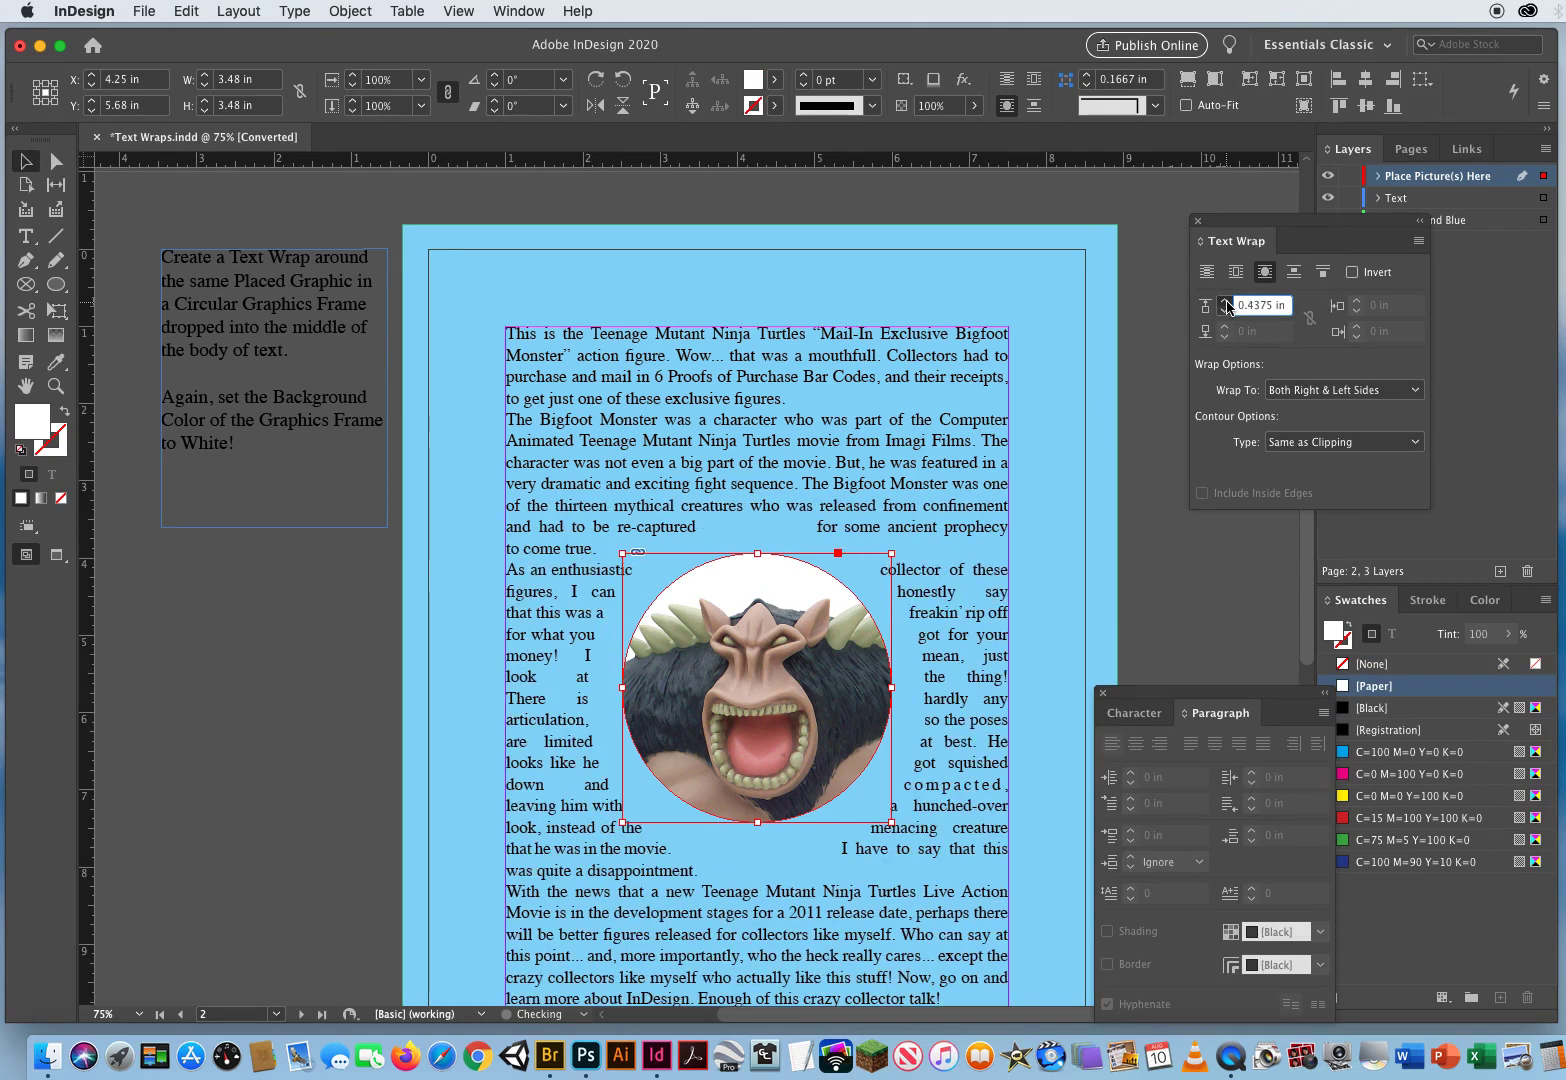
pyautogui.click(1228, 303)
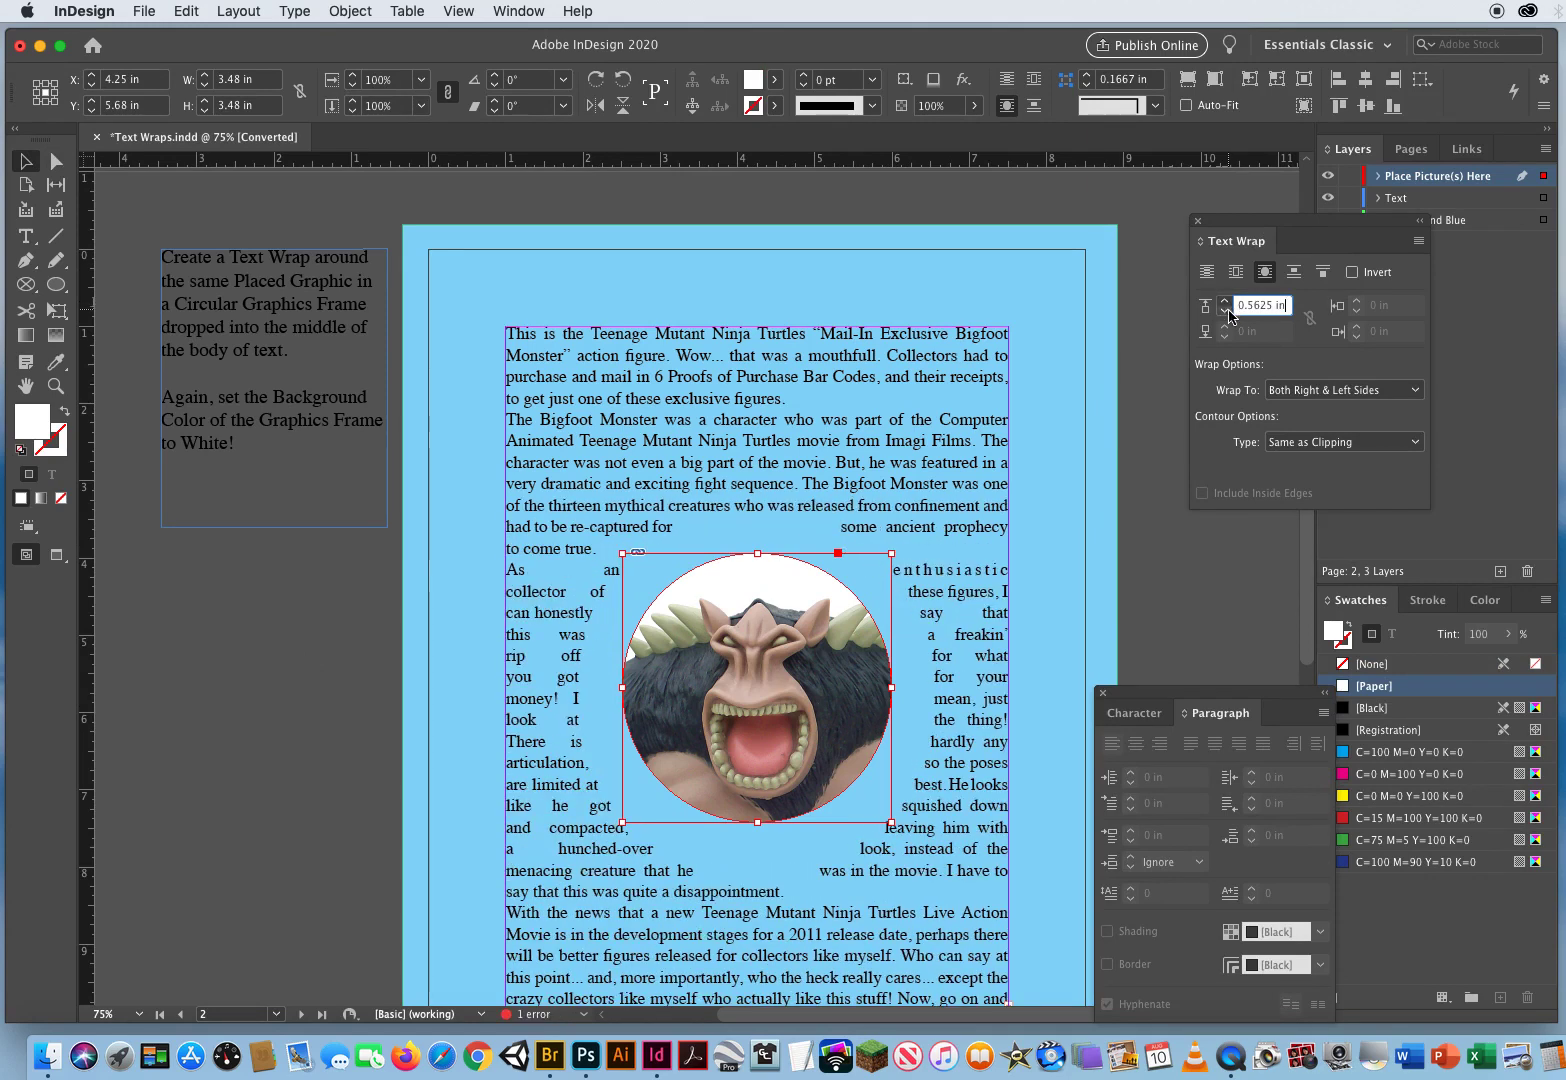
pyautogui.click(1225, 316)
pyautogui.click(1225, 316)
pyautogui.click(1225, 316)
pyautogui.click(1225, 316)
pyautogui.click(1225, 316)
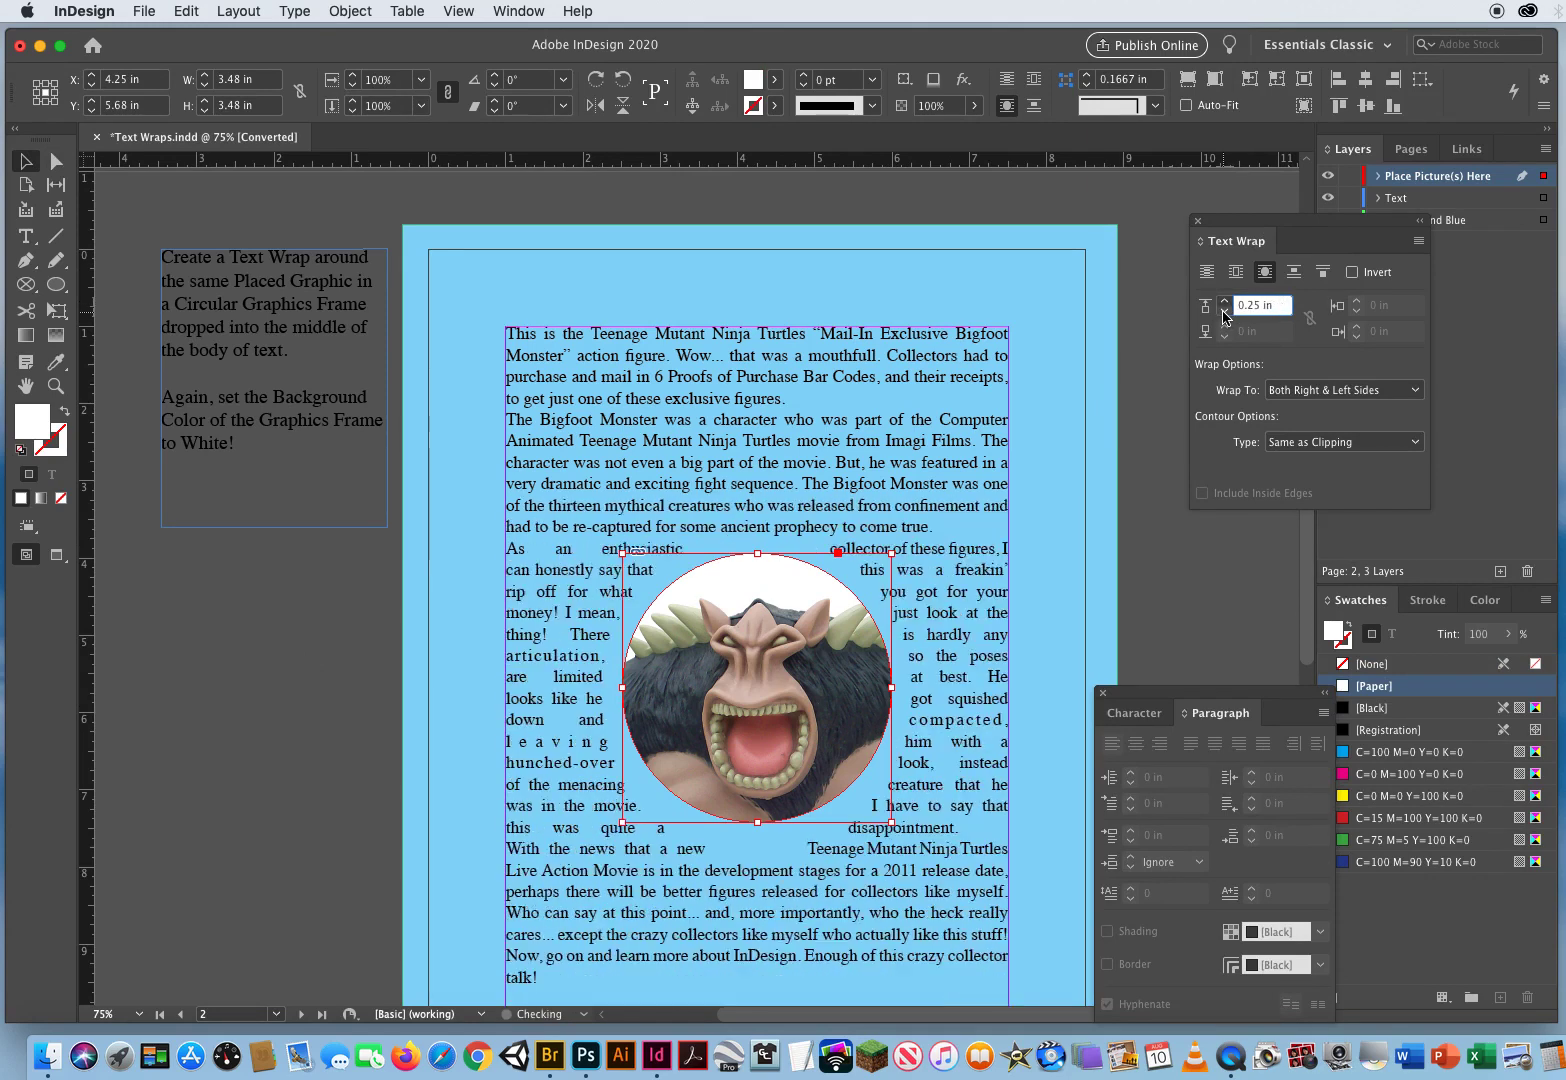
pyautogui.click(1225, 316)
pyautogui.click(305, 680)
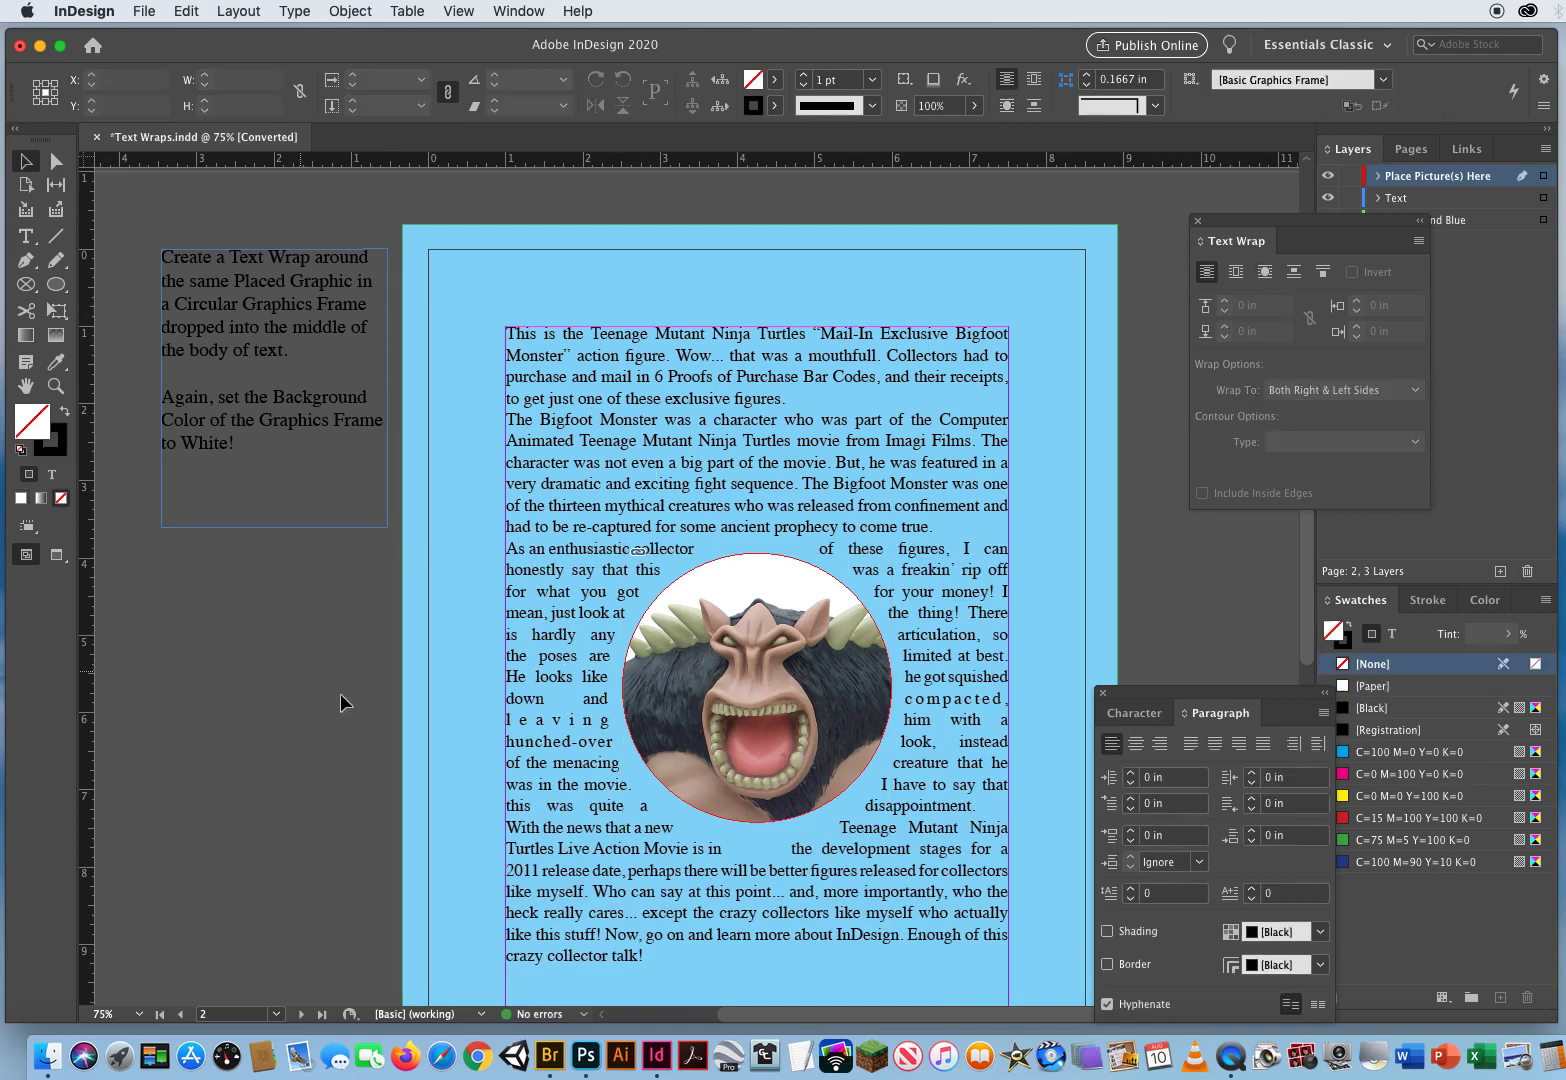
# Go to page 3 with nothing selected and switch the document to Preview screen mode.
pyautogui.moveTo(611, 933); pyautogui.dragTo(605, 284)
pyautogui.scroll(-5, 605, 284)
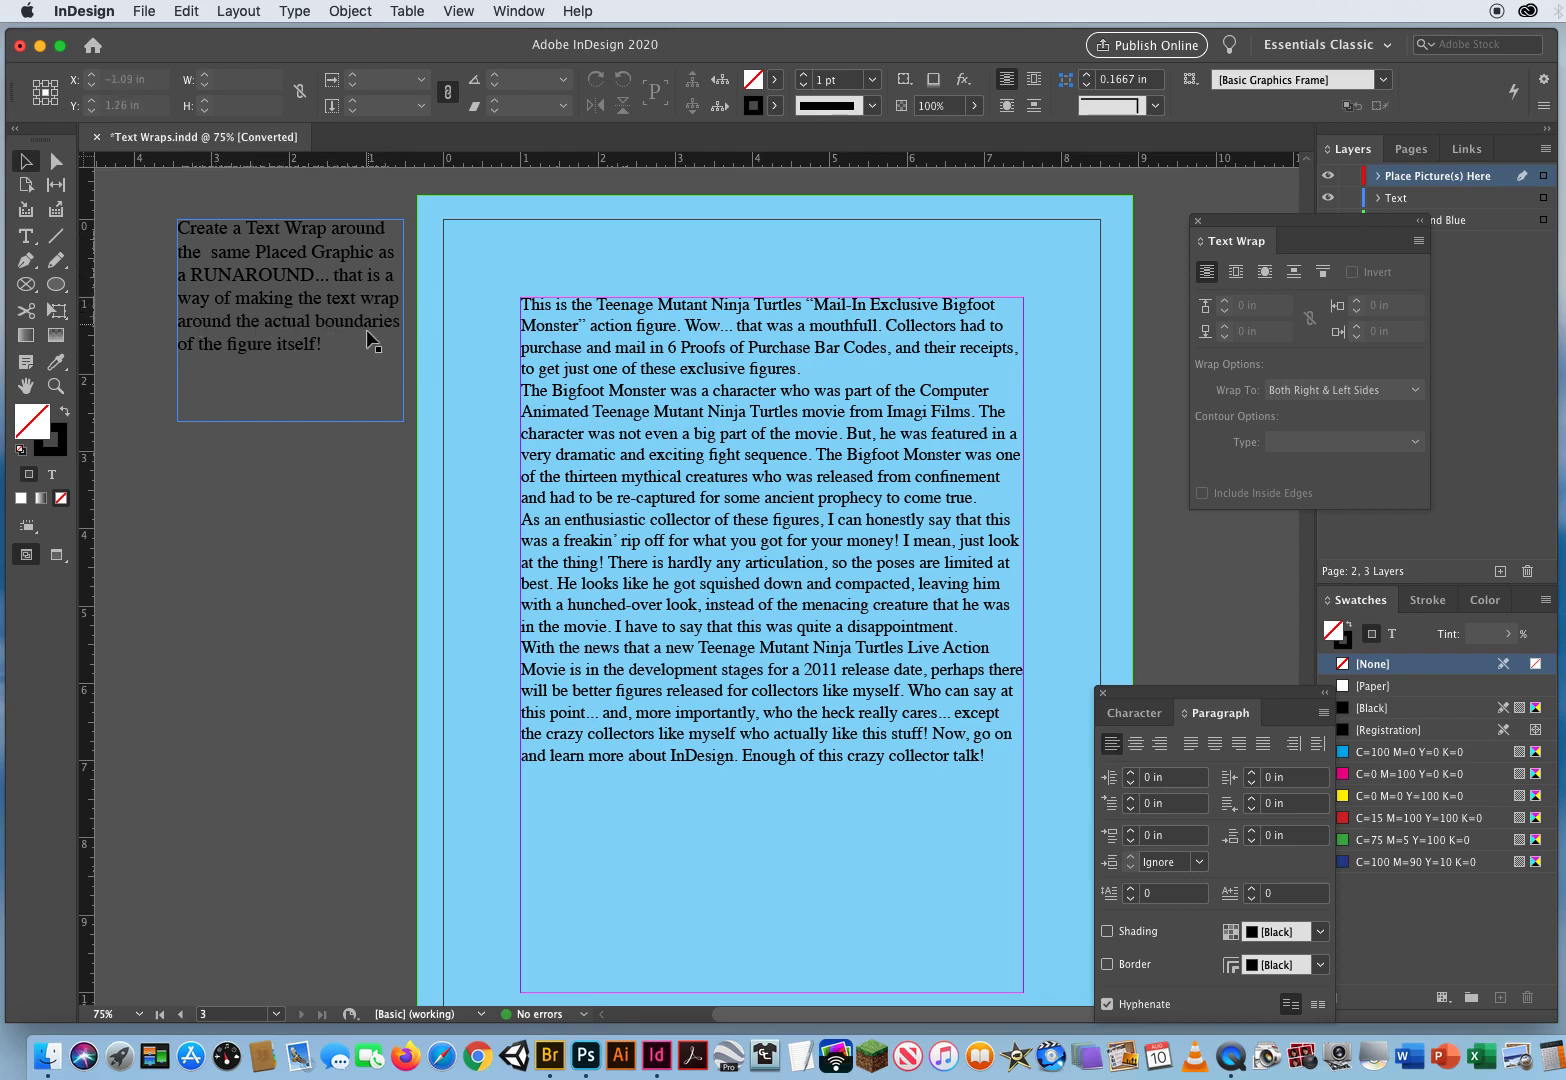
pyautogui.click(257, 536)
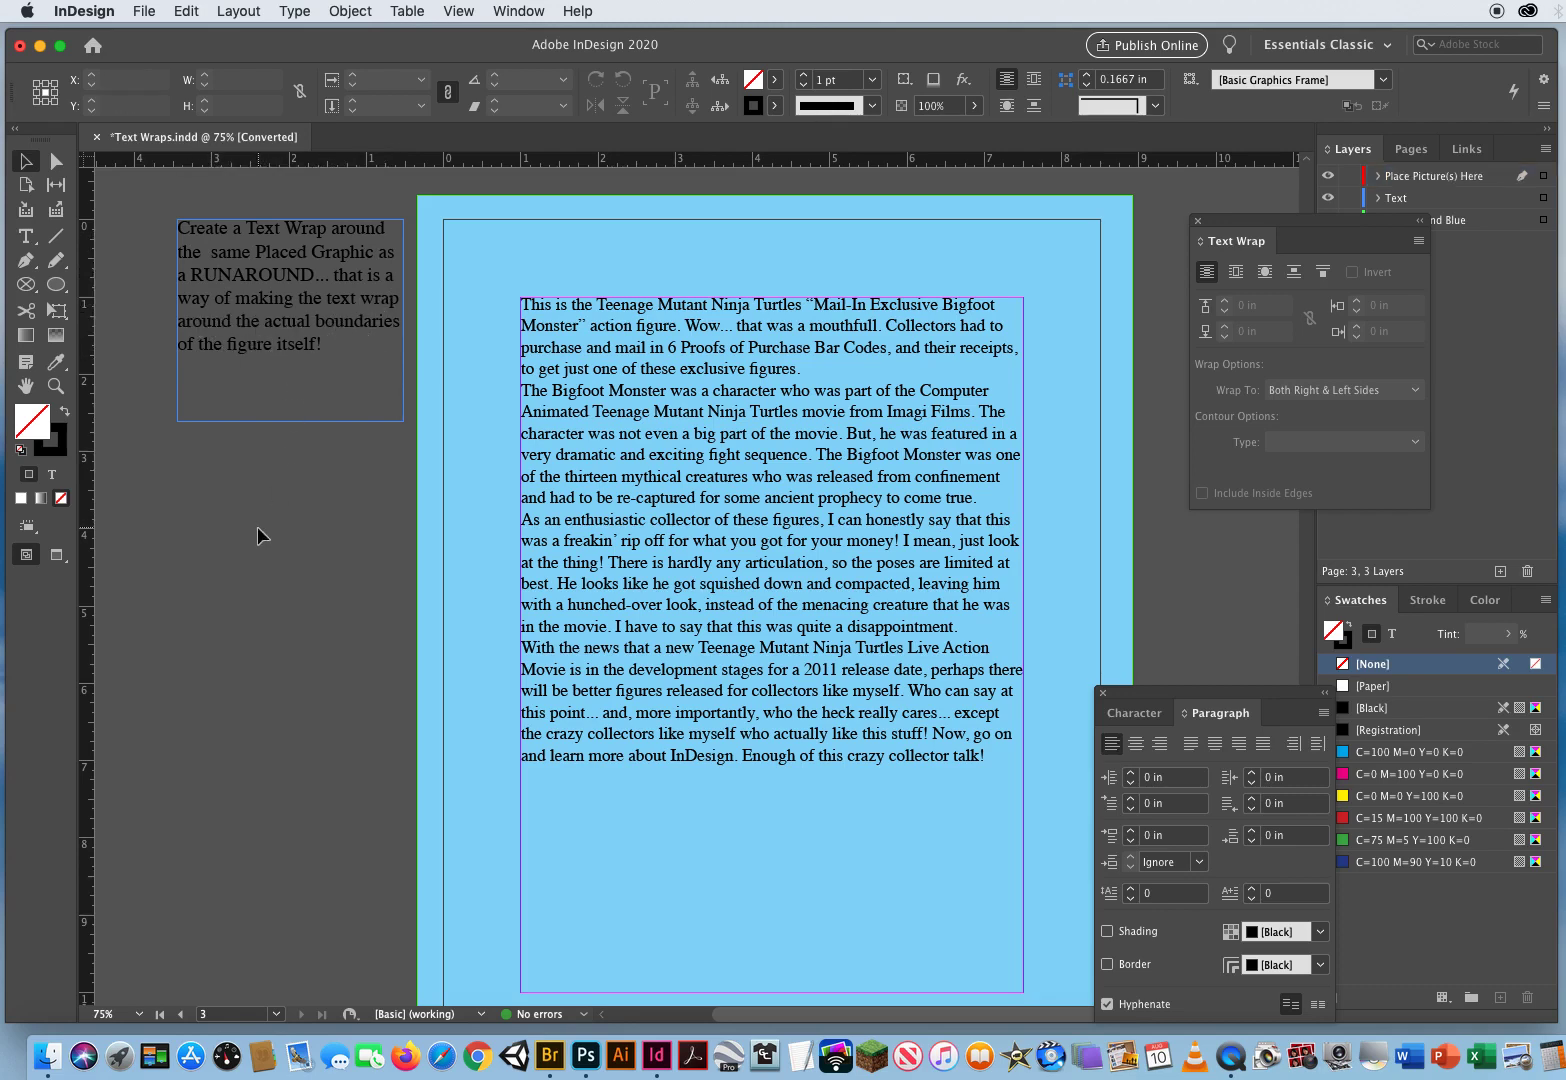
pyautogui.moveTo(1123, 693); pyautogui.dragTo(1243, 553)
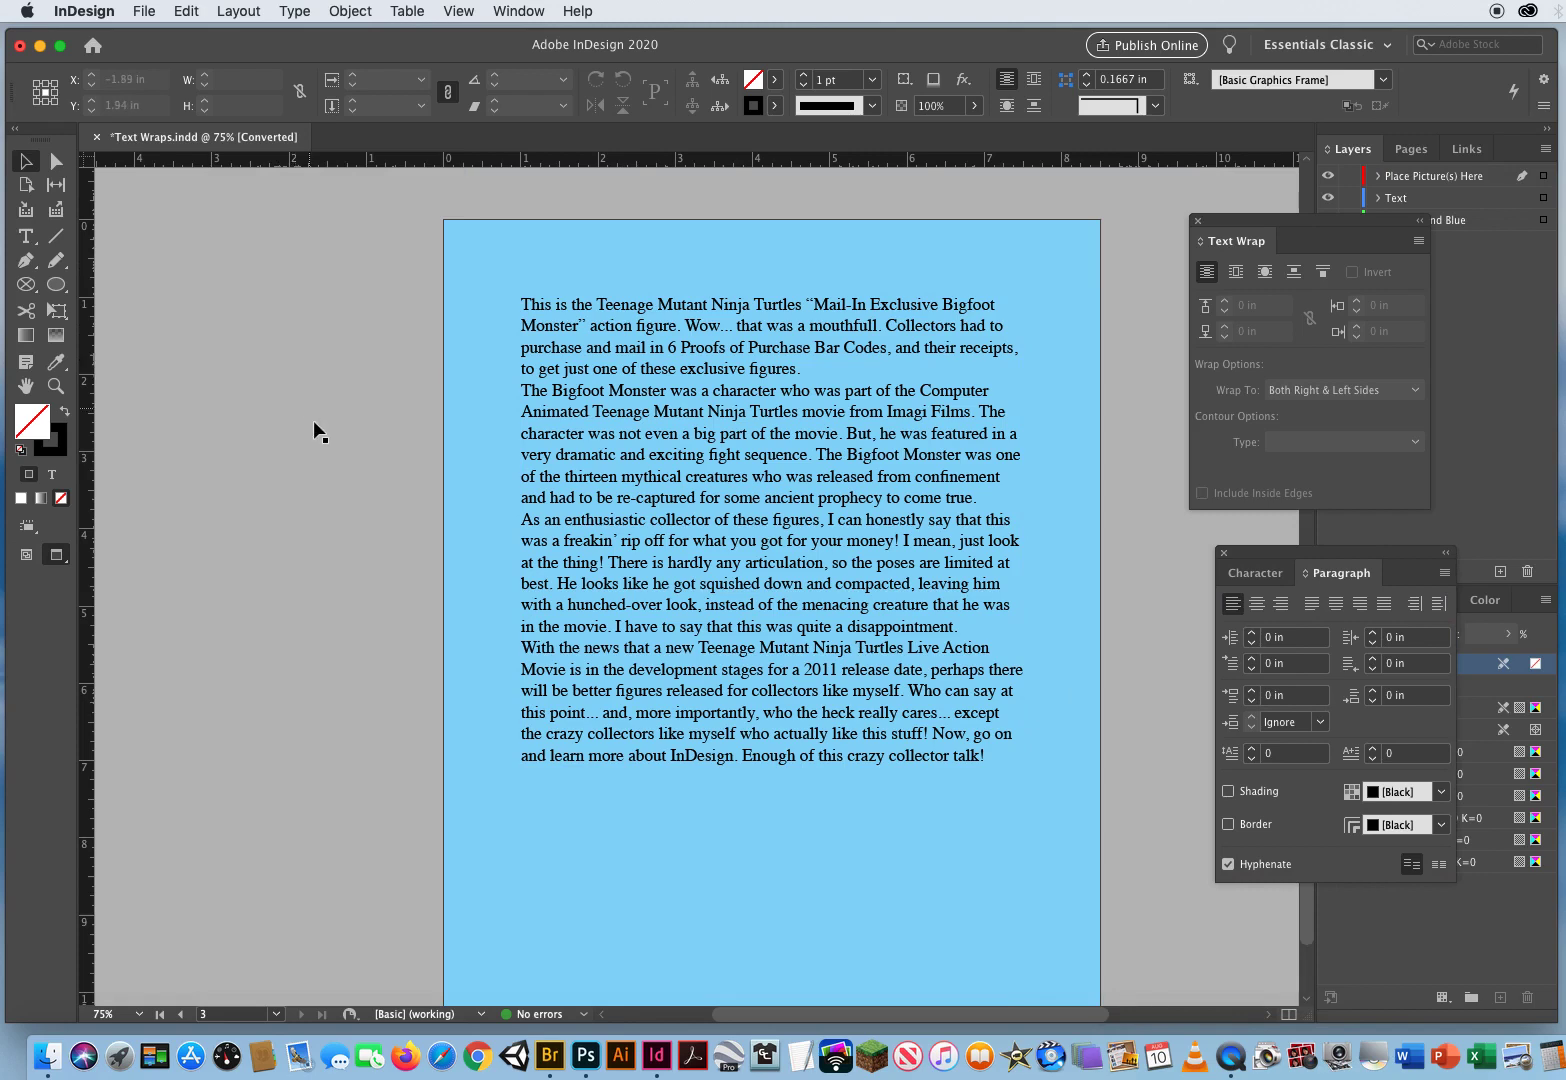
pyautogui.moveTo(404, 423); pyautogui.dragTo(300, 400)
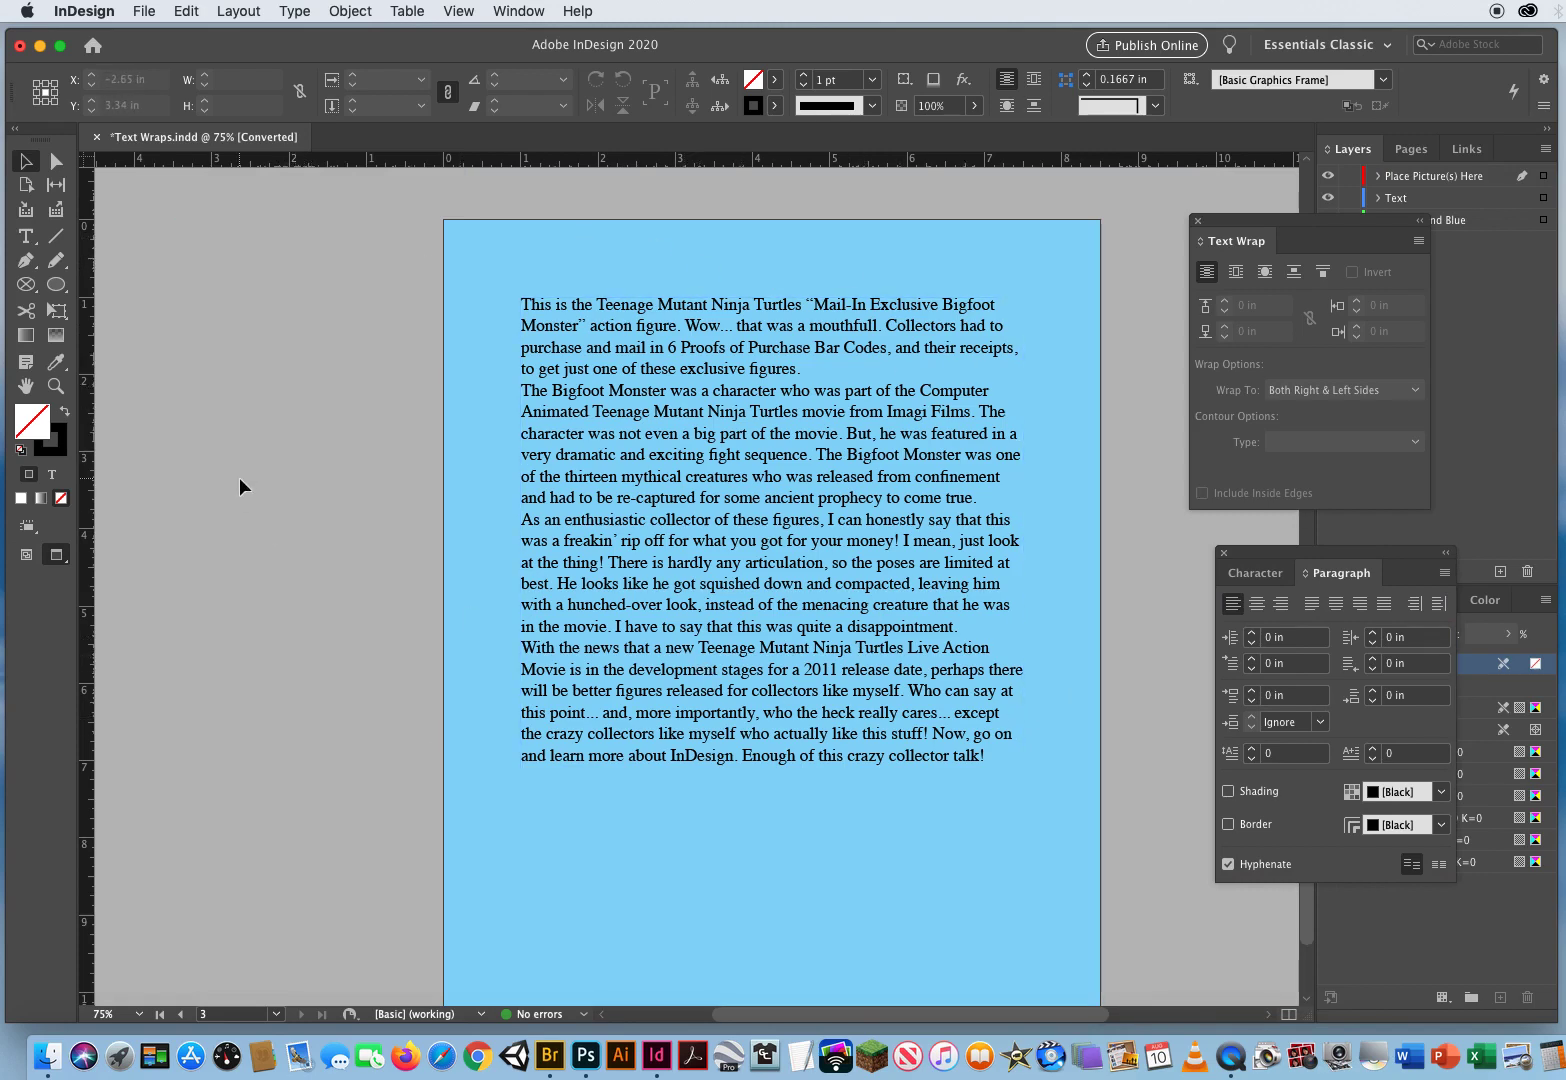
# Place Bigfoot Monster.psd on page 3 about 9.84 in wide, move it so it extends past the page's left edge, and deselect it.
pyautogui.press('super+d')
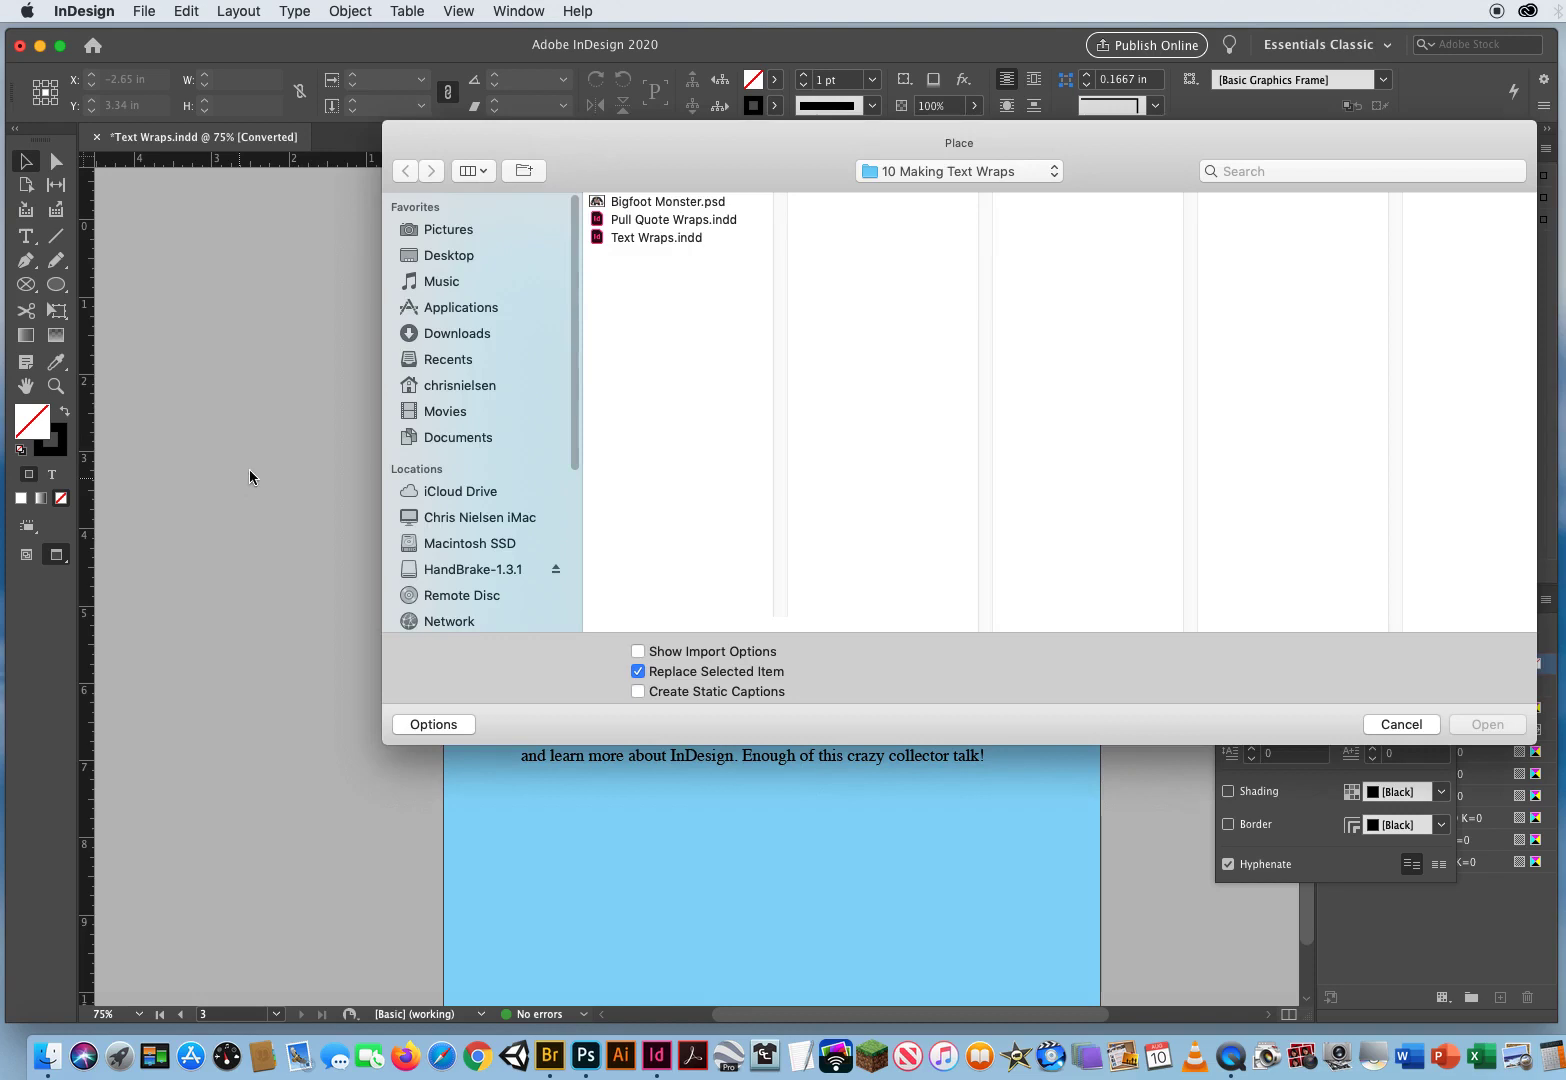
pyautogui.click(632, 205)
pyautogui.click(1486, 724)
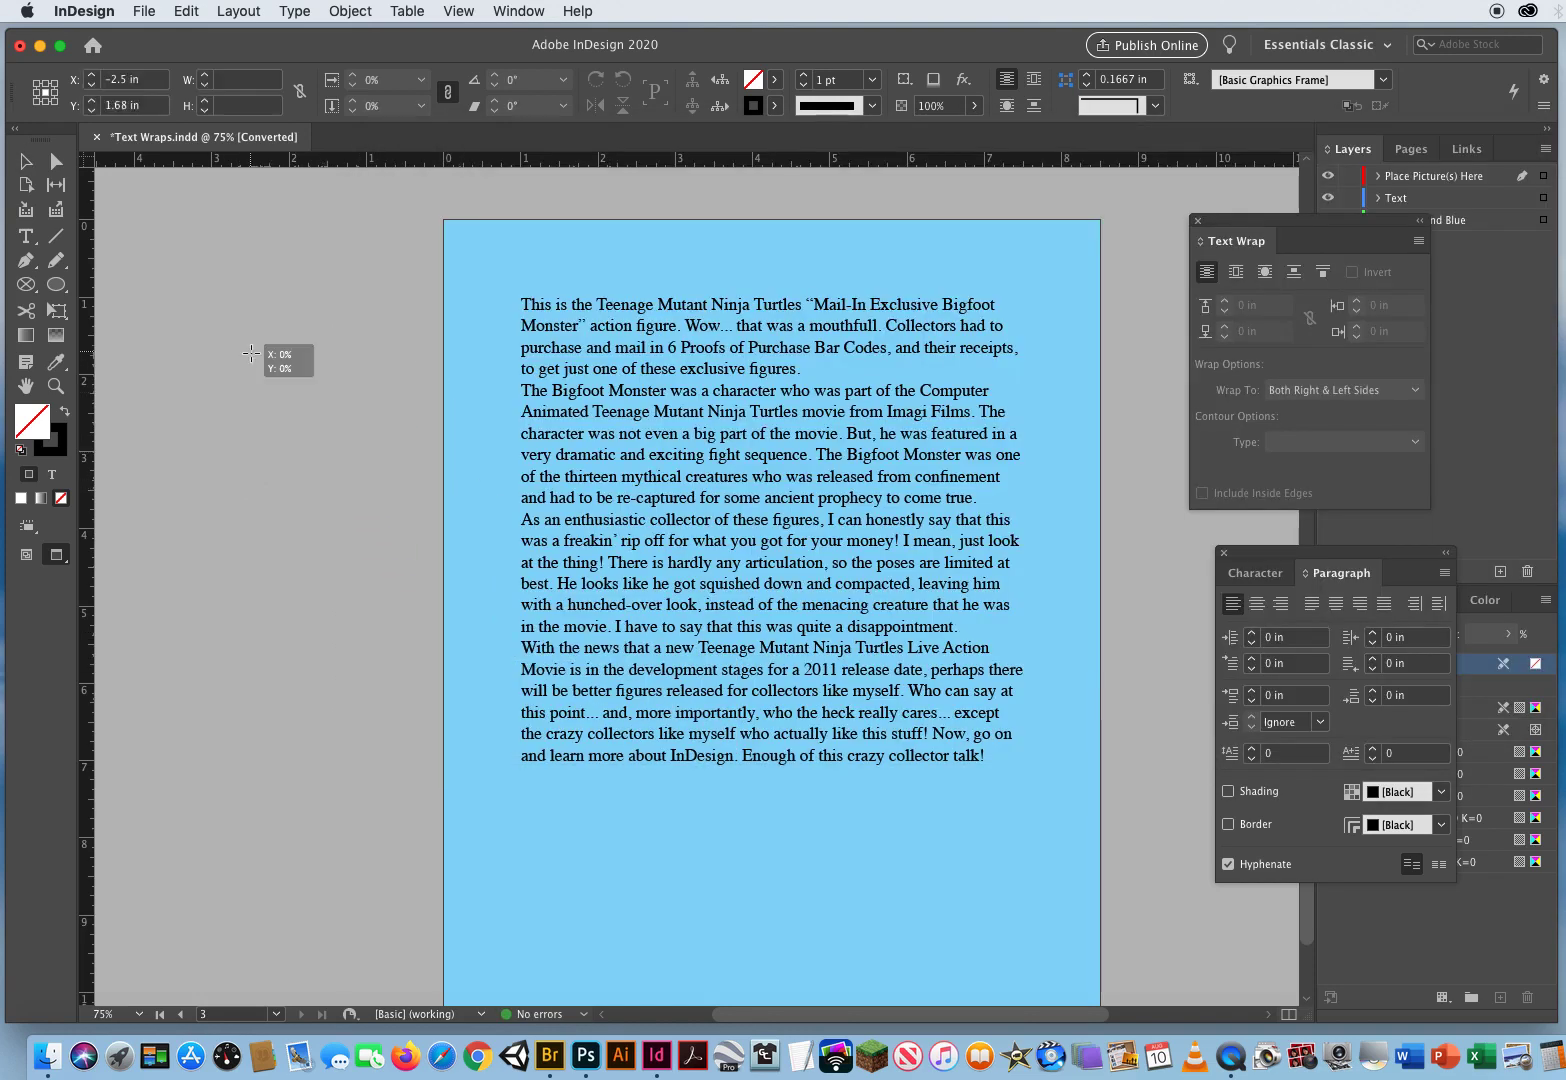
pyautogui.moveTo(251, 351)
pyautogui.mouseDown()
pyautogui.moveTo(521, 653)
pyautogui.moveTo(770, 836)
pyautogui.moveTo(1011, 953)
pyautogui.mouseUp()
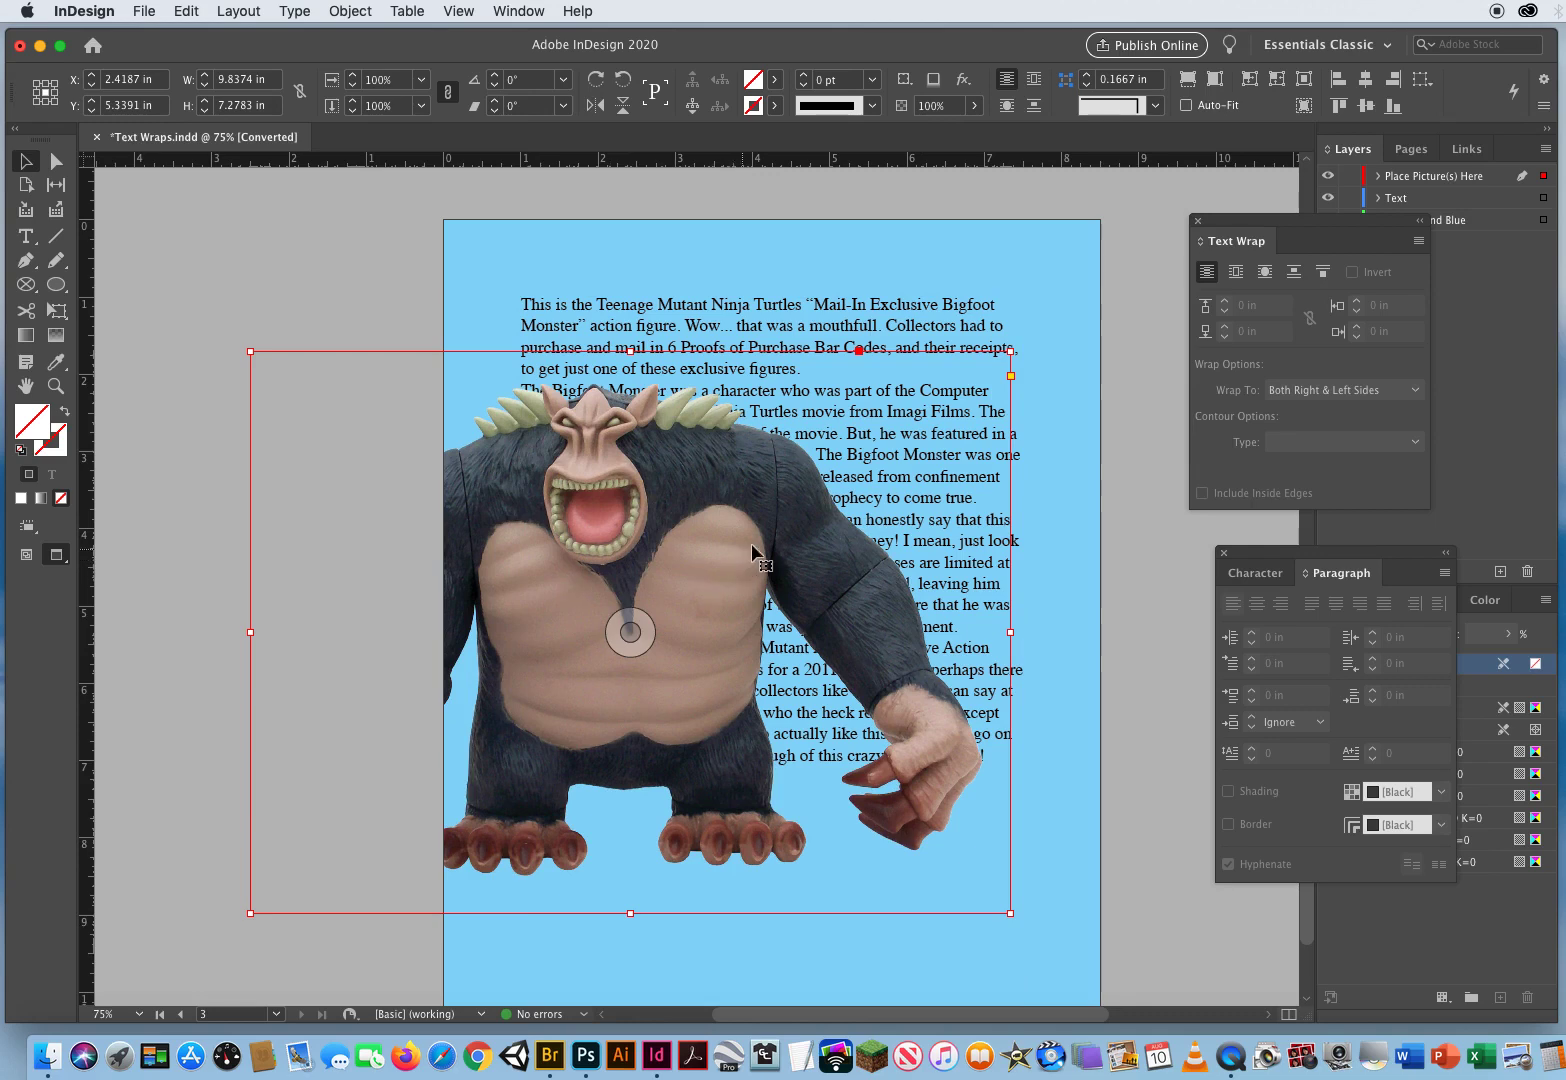
pyautogui.moveTo(751, 543); pyautogui.dragTo(636, 558)
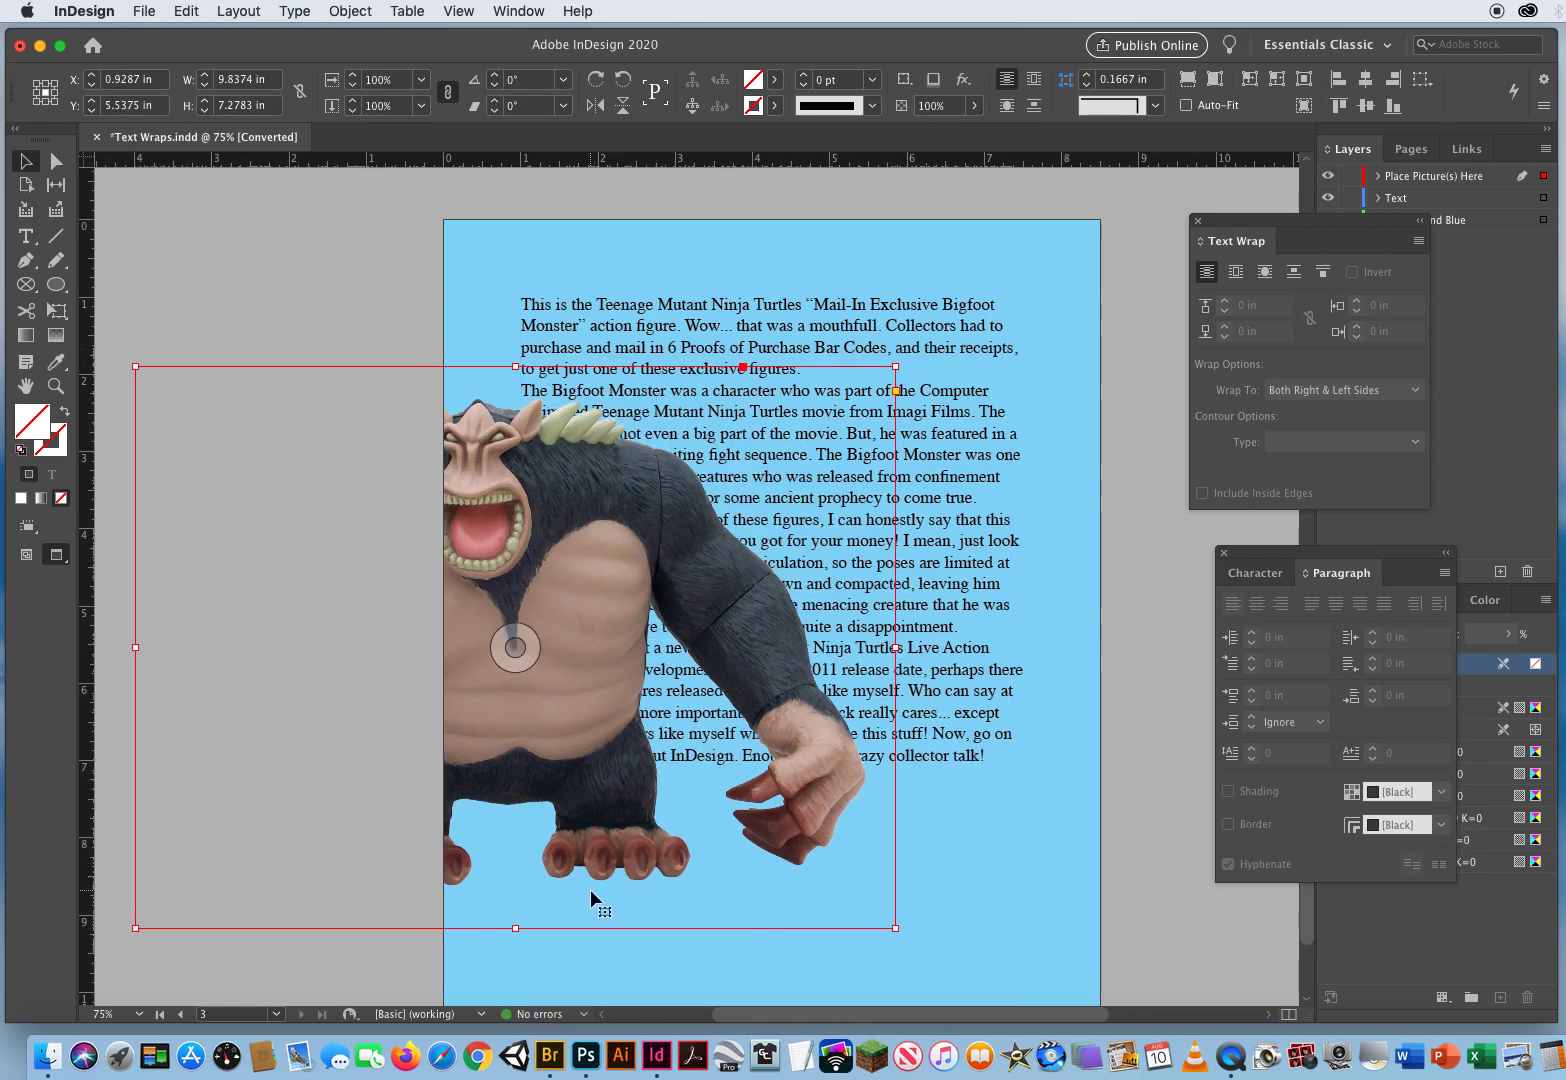
pyautogui.click(328, 313)
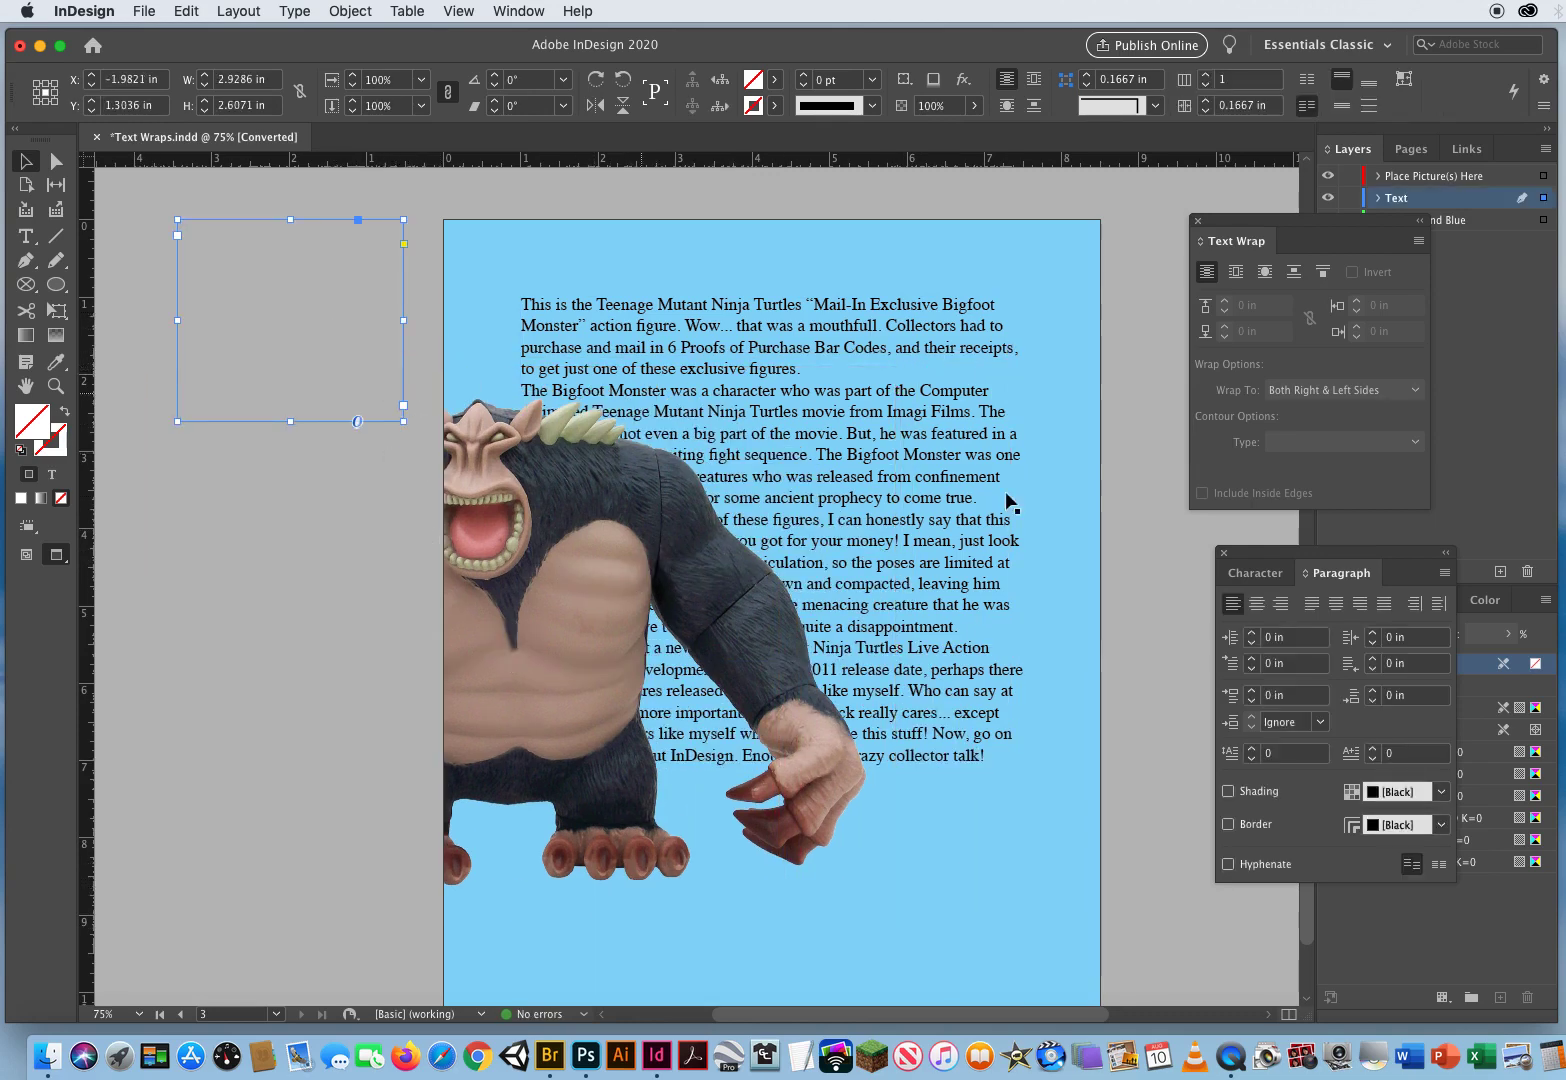
pyautogui.click(1108, 485)
pyautogui.scroll(-5, 1052, 650)
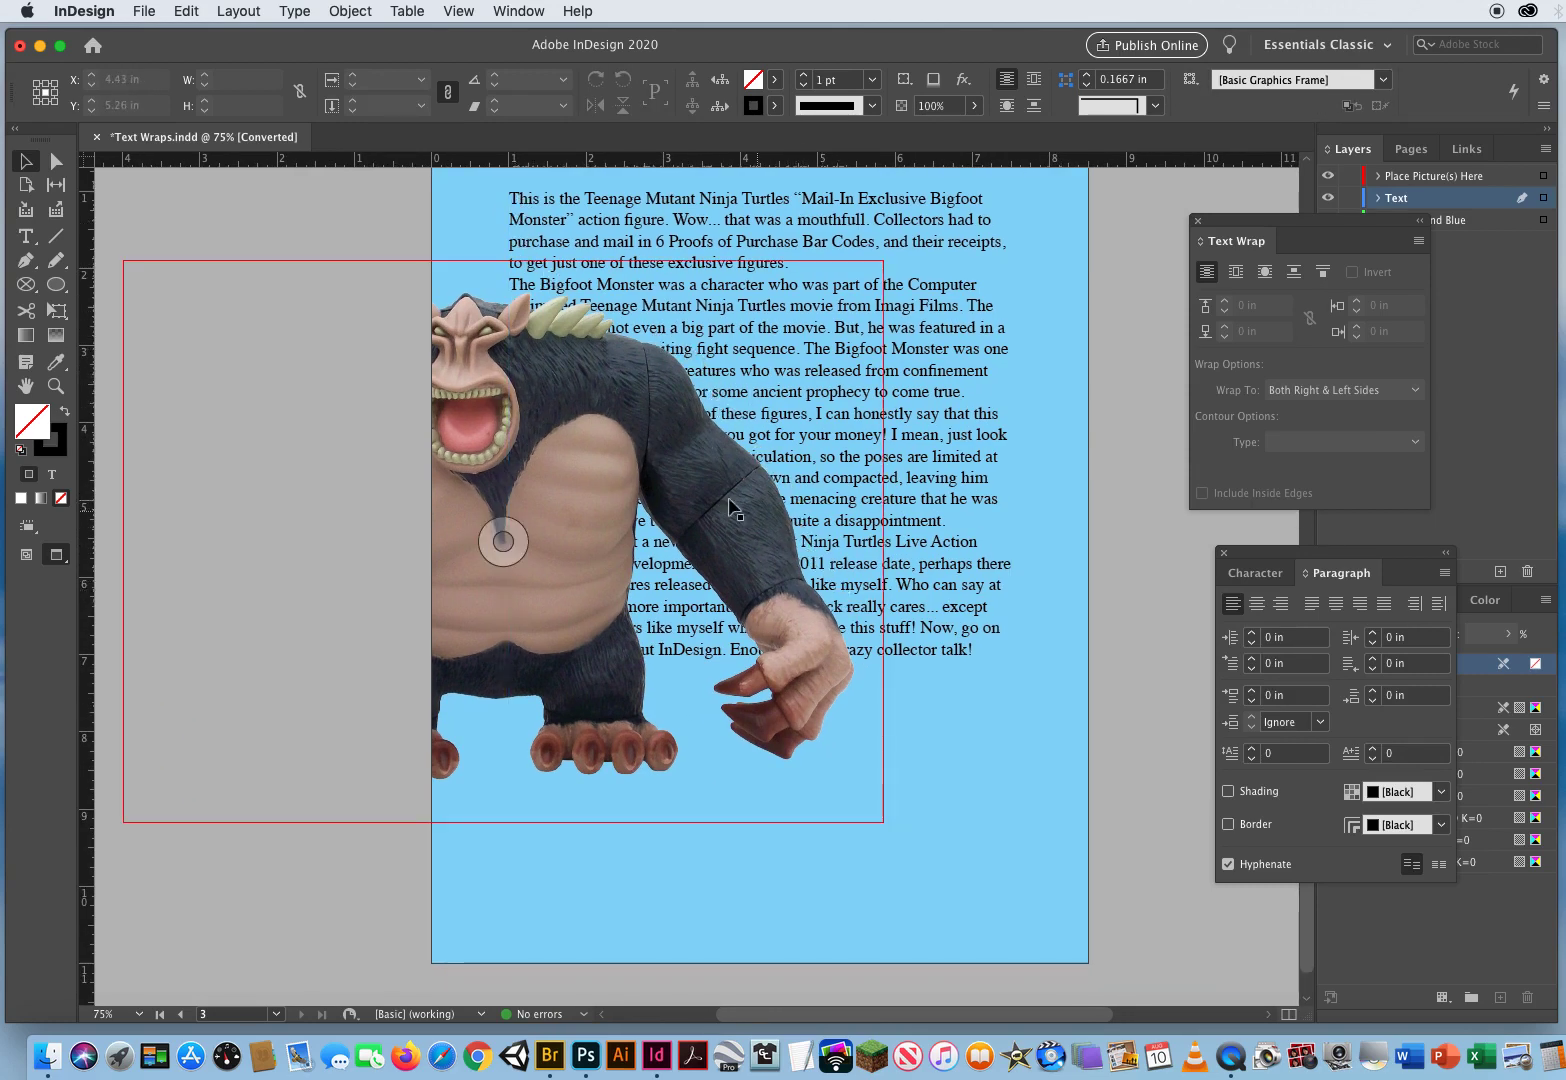
# Open the placed monster picture's original in Photoshop, examine its background transparency, and close the file.
pyautogui.click(566, 418)
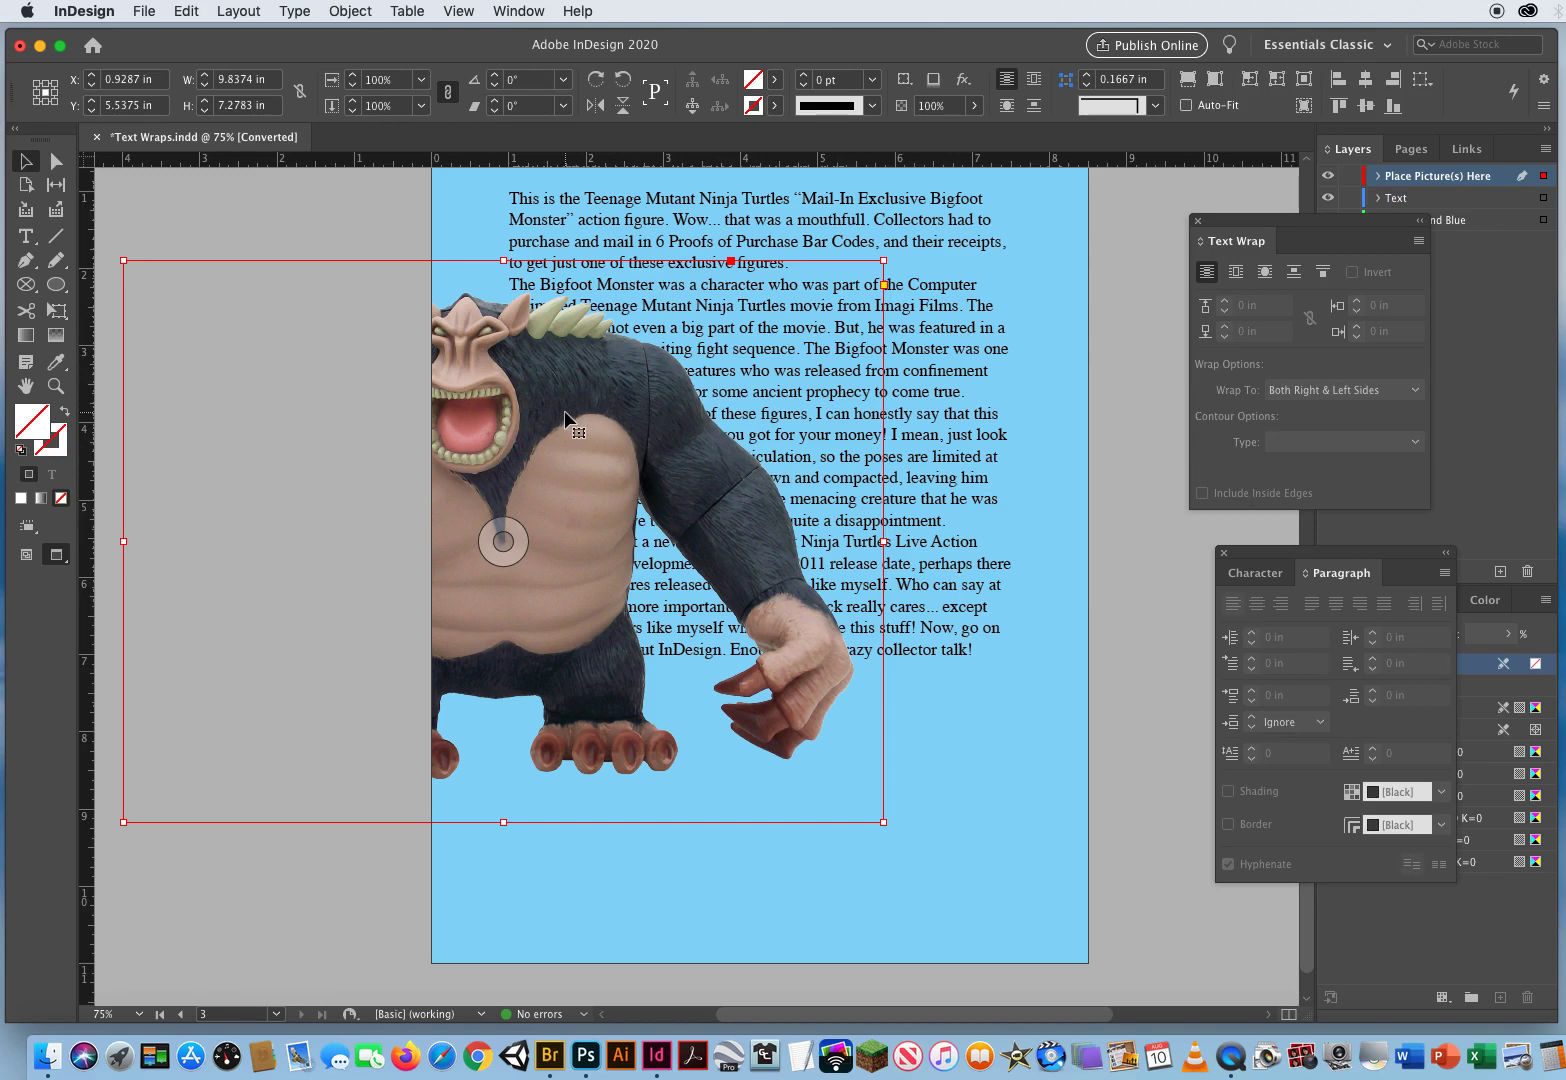
pyautogui.keyDown('alt'); pyautogui.doubleClick(566, 418); pyautogui.keyUp('alt')
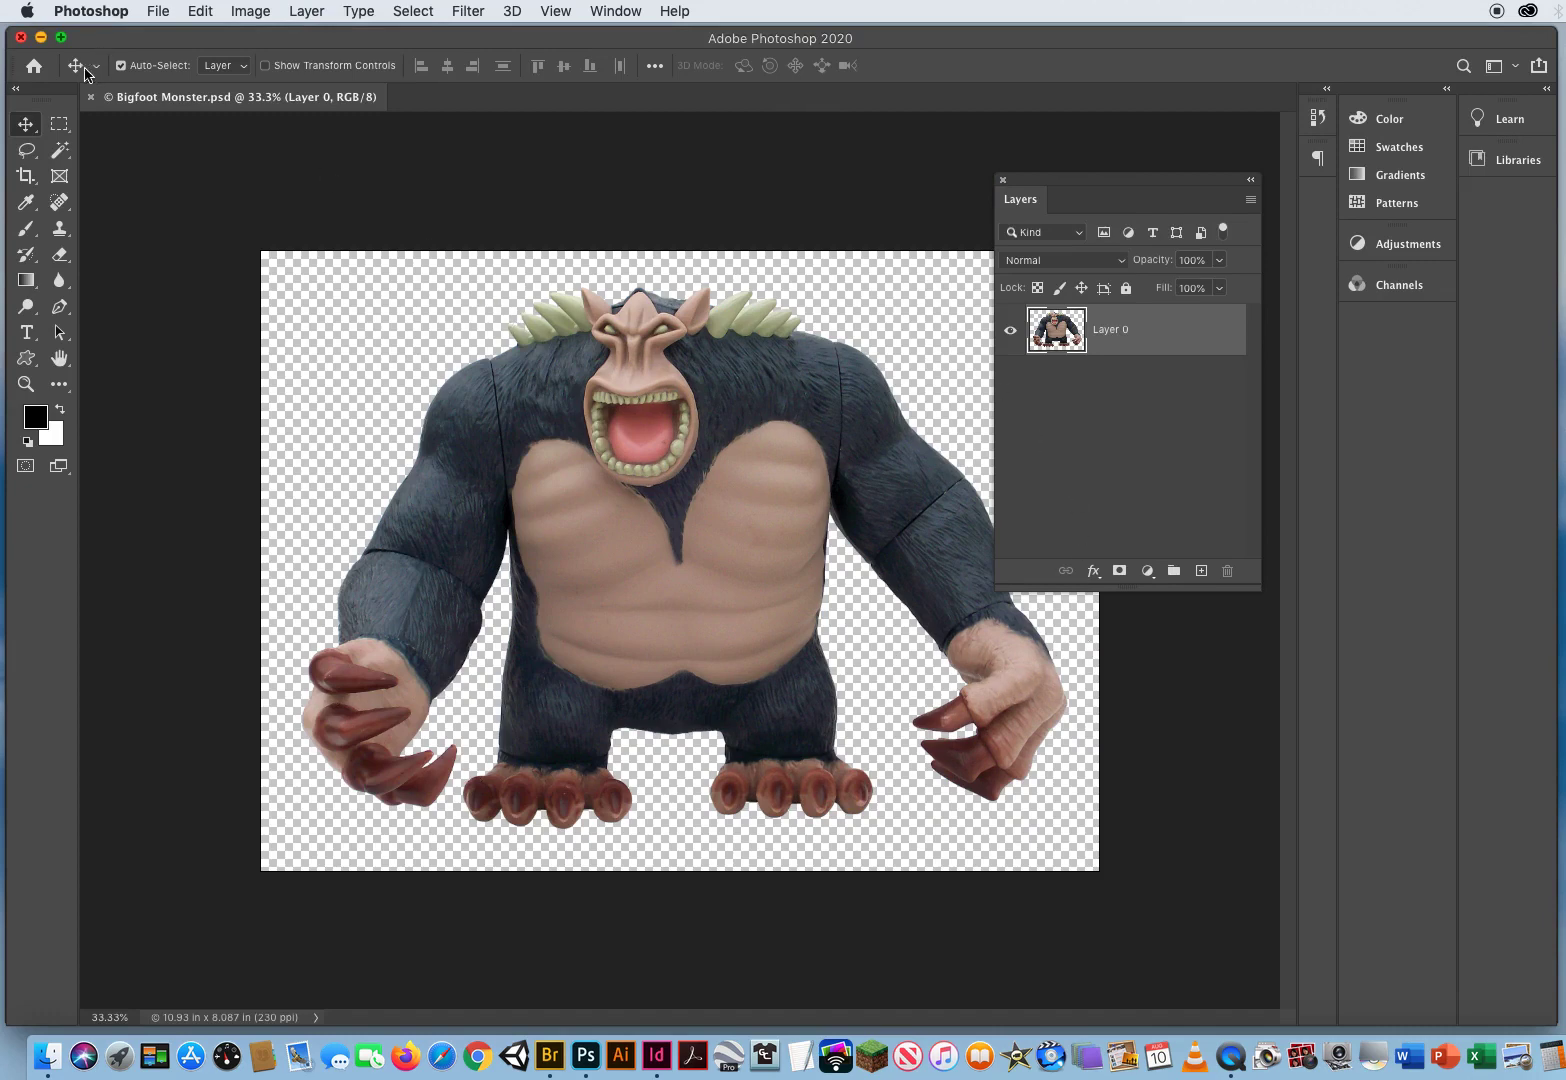
pyautogui.click(21, 37)
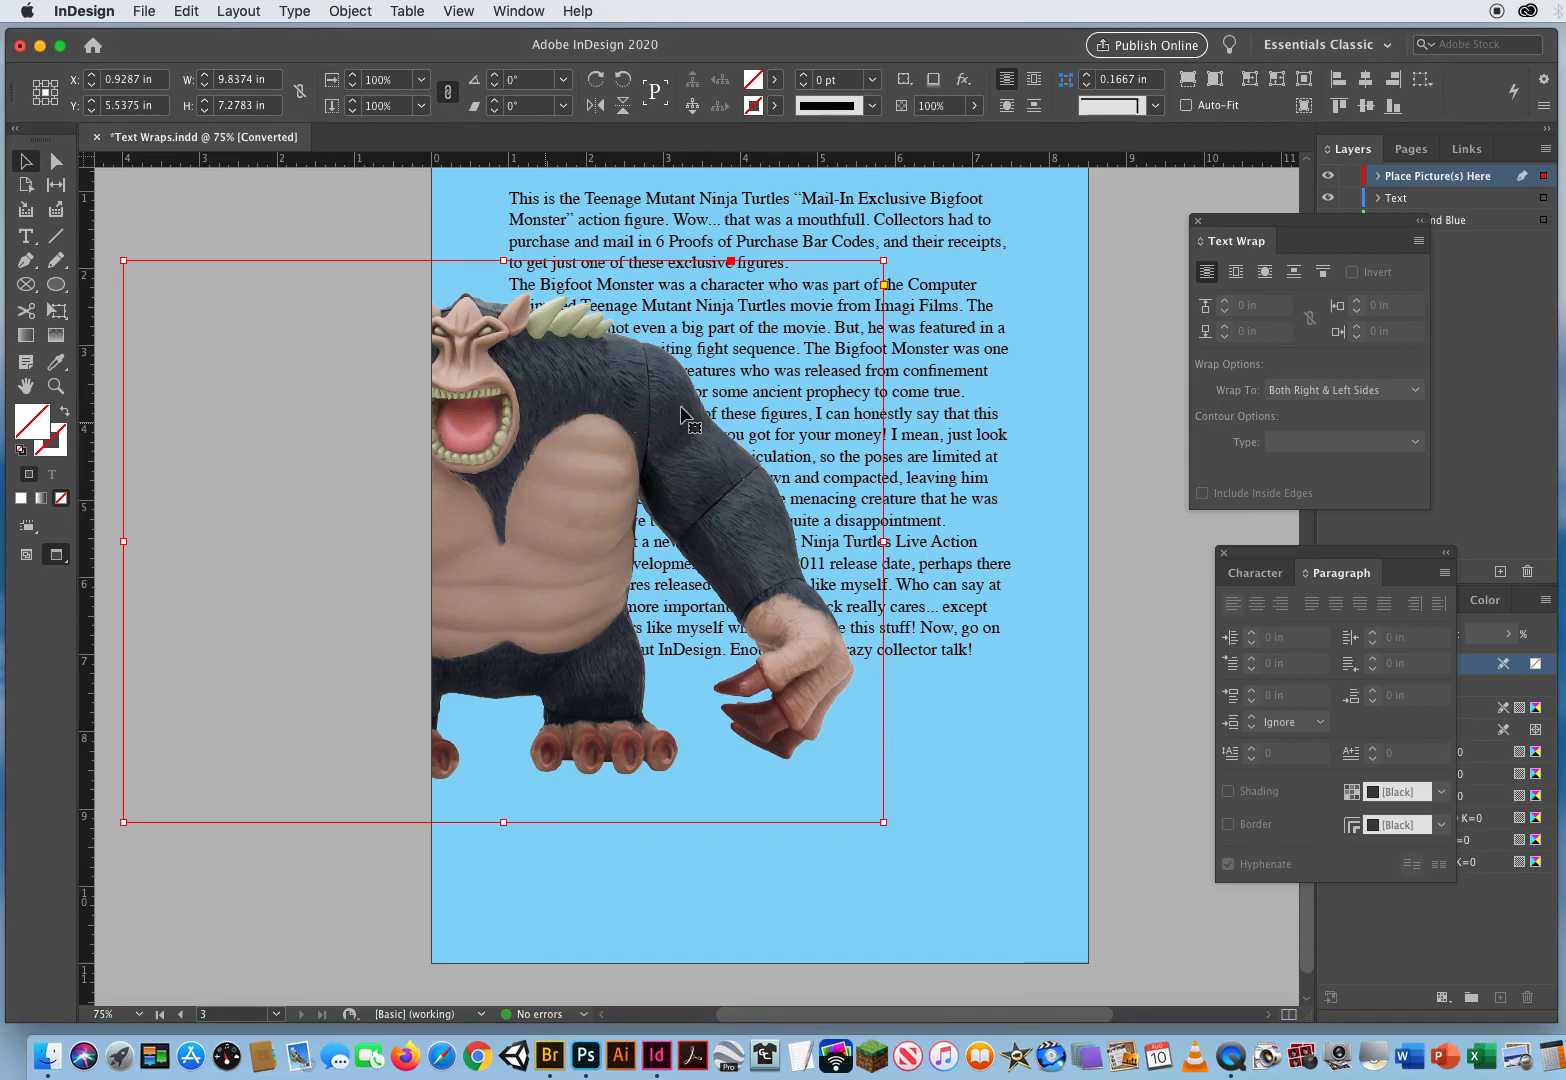
# Try a bounding-box text wrap on page 3's monster picture and replace it with an object-shape wrap using the Detect Edges contour type.
pyautogui.click(1237, 274)
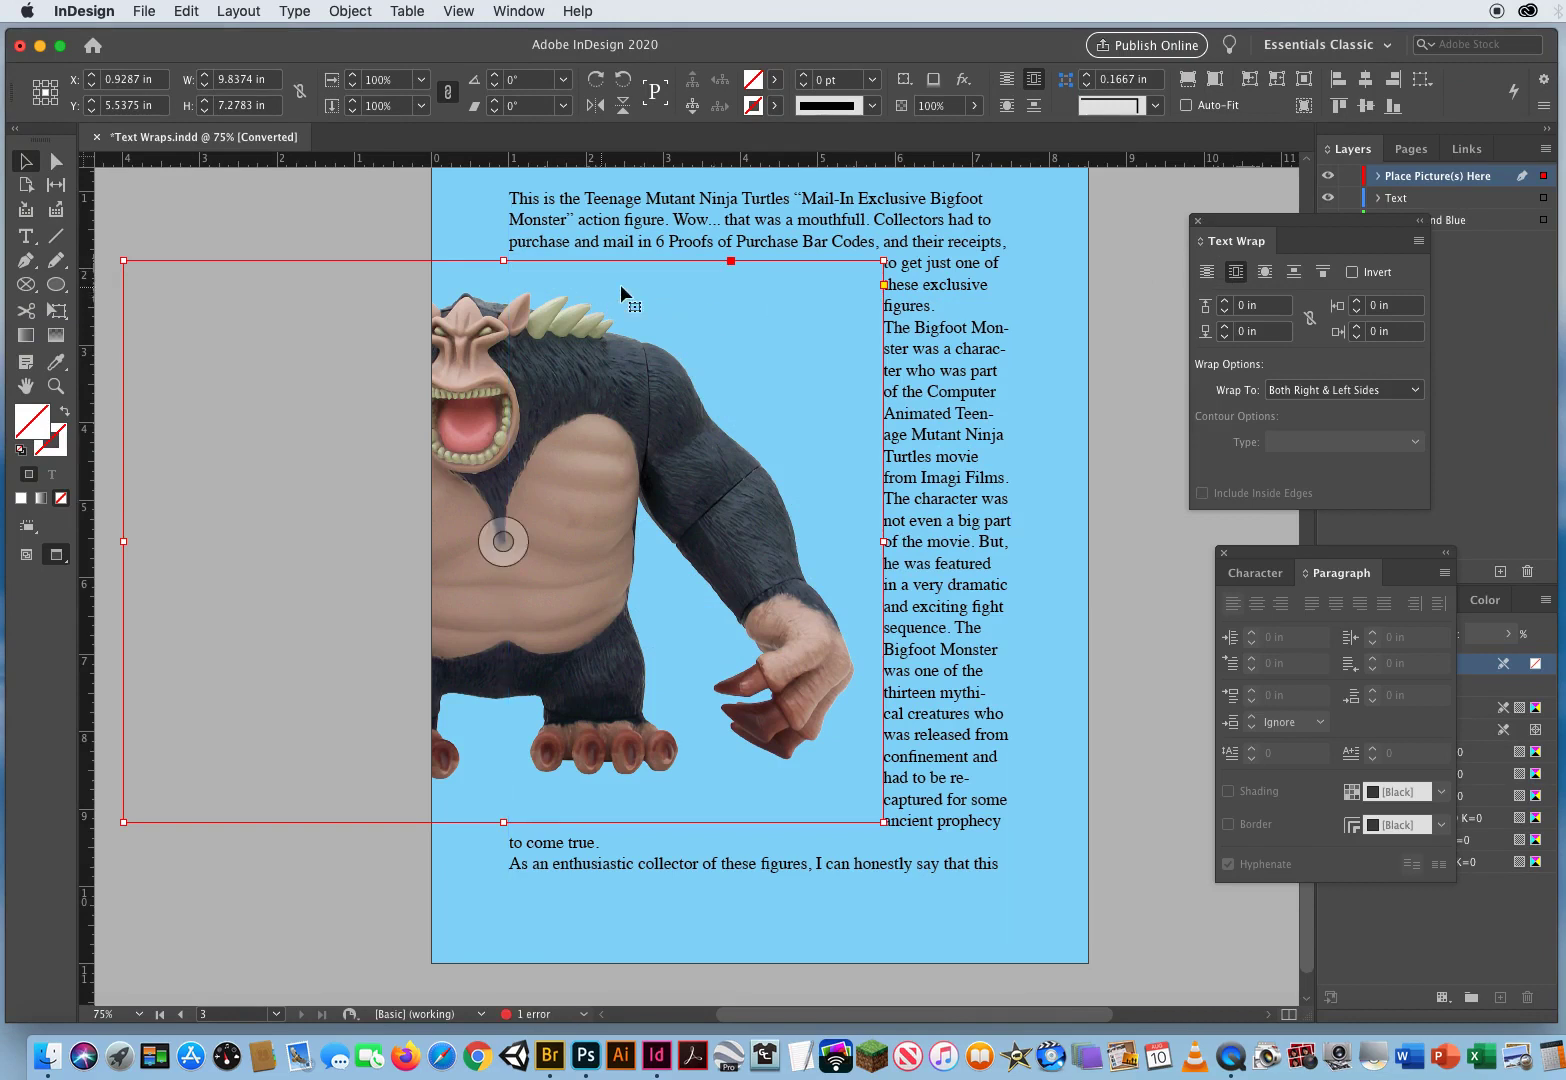
pyautogui.click(1265, 274)
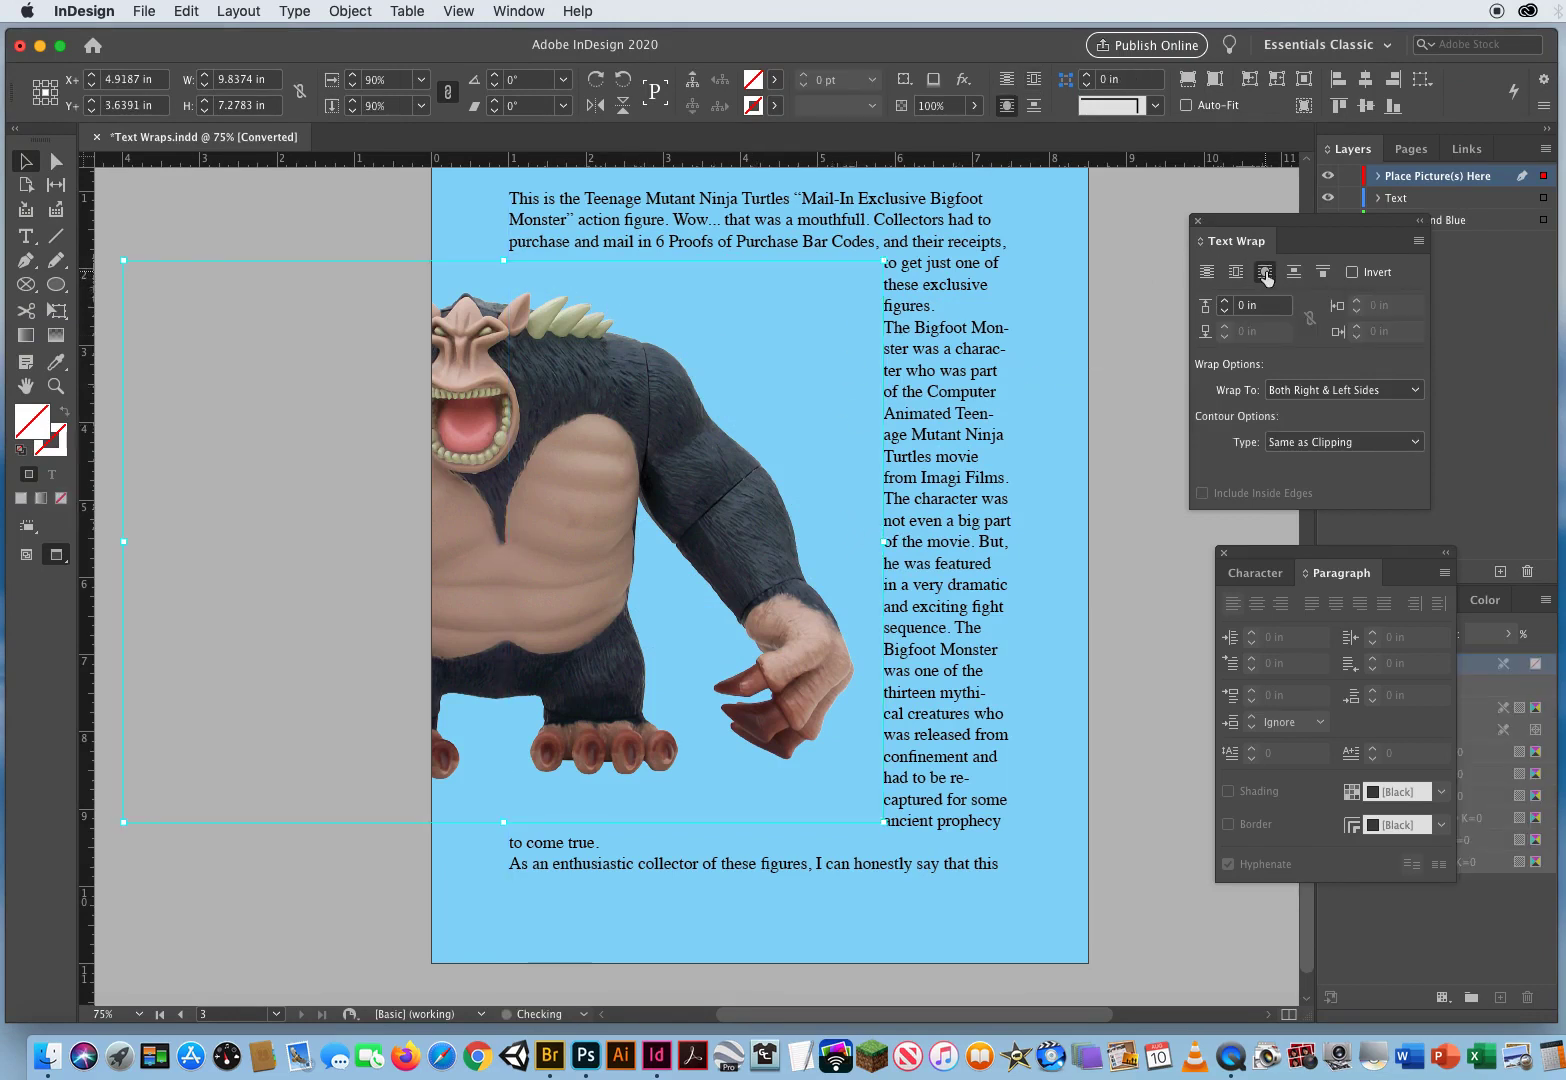
pyautogui.moveTo(1260, 230); pyautogui.dragTo(1199, 228)
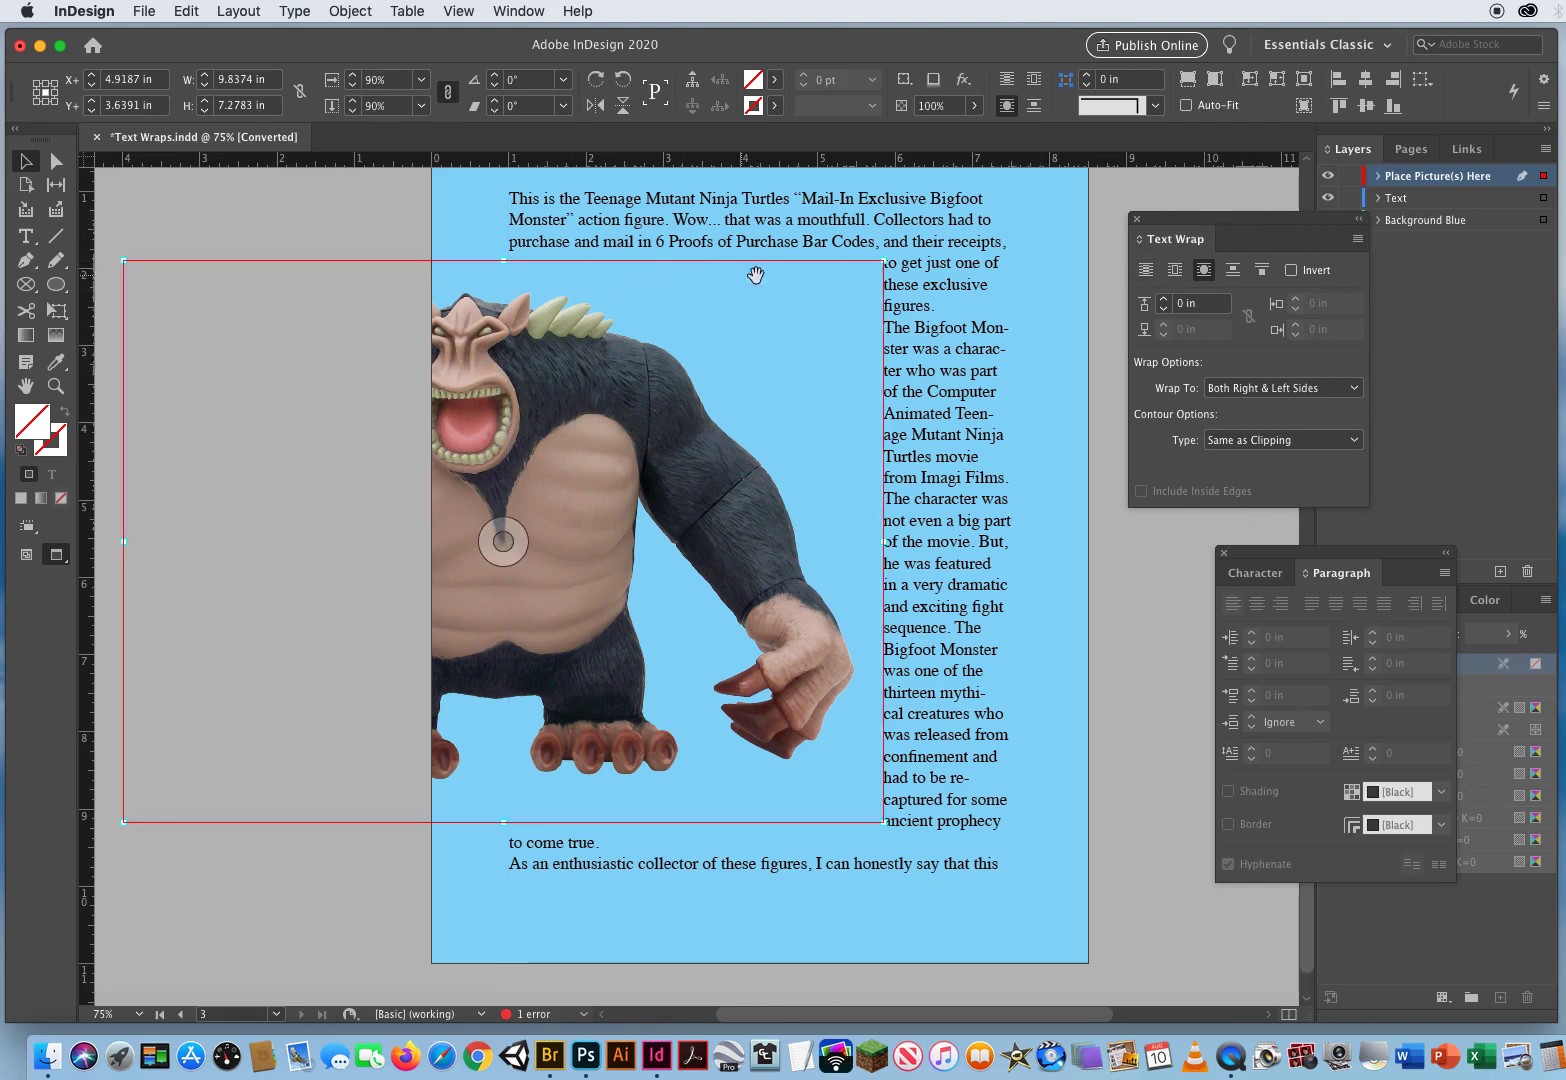
pyautogui.click(1203, 272)
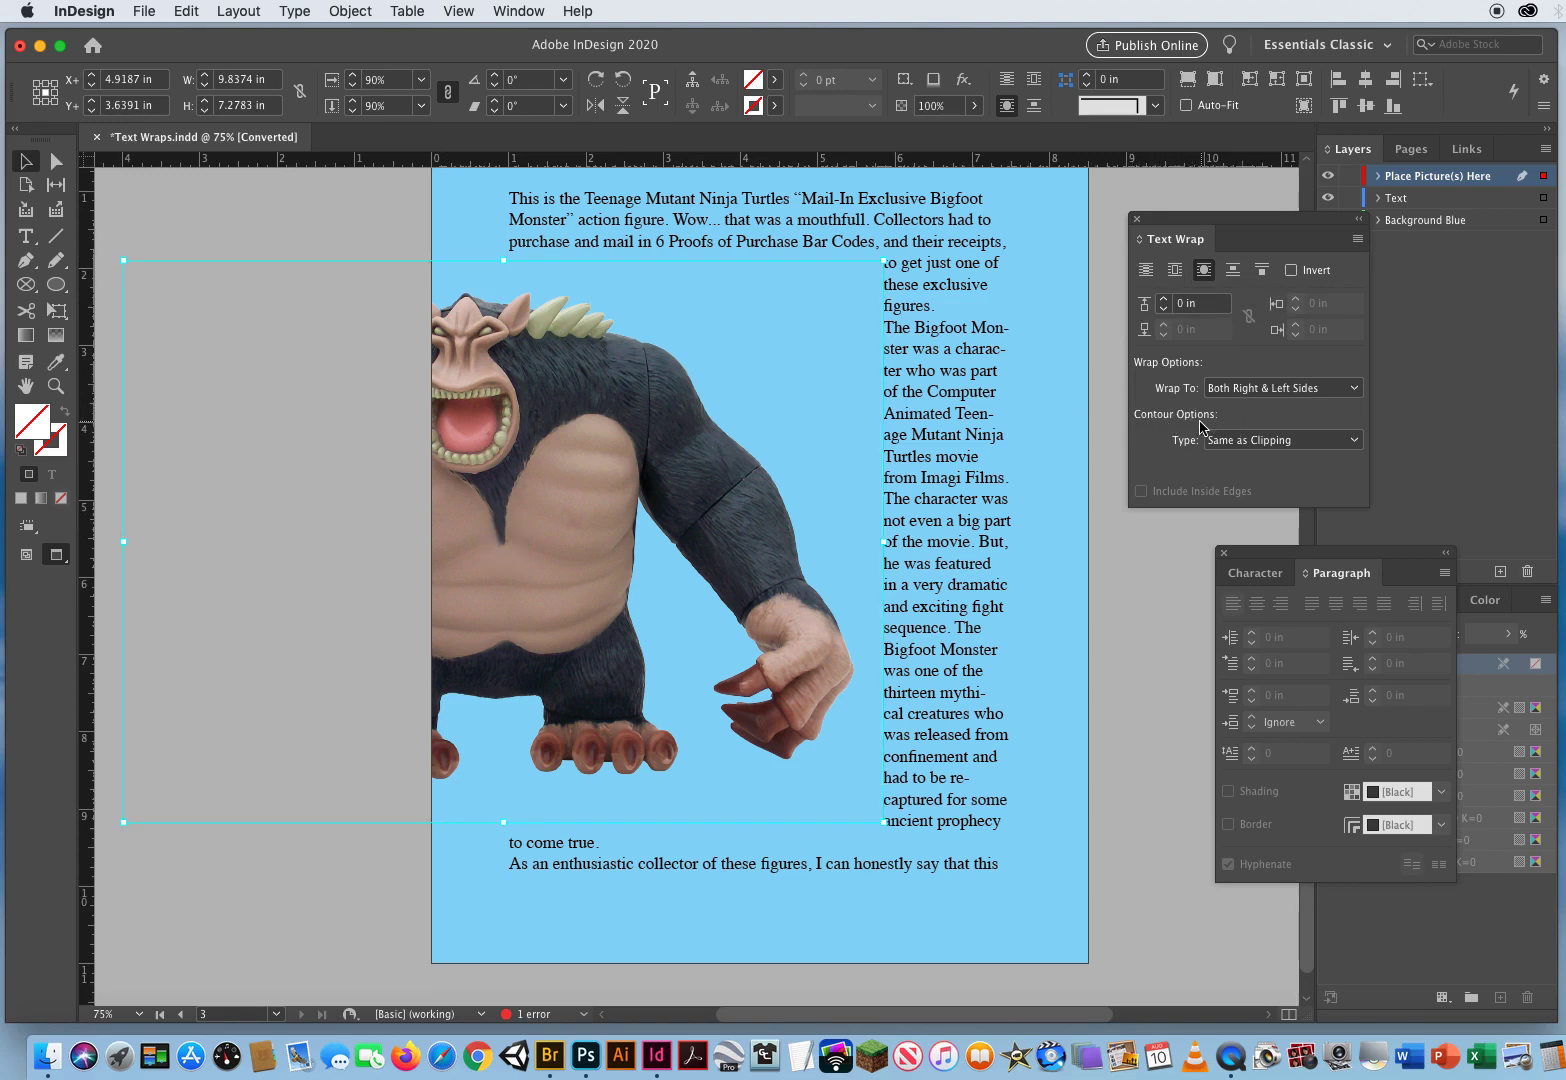
pyautogui.click(1266, 443)
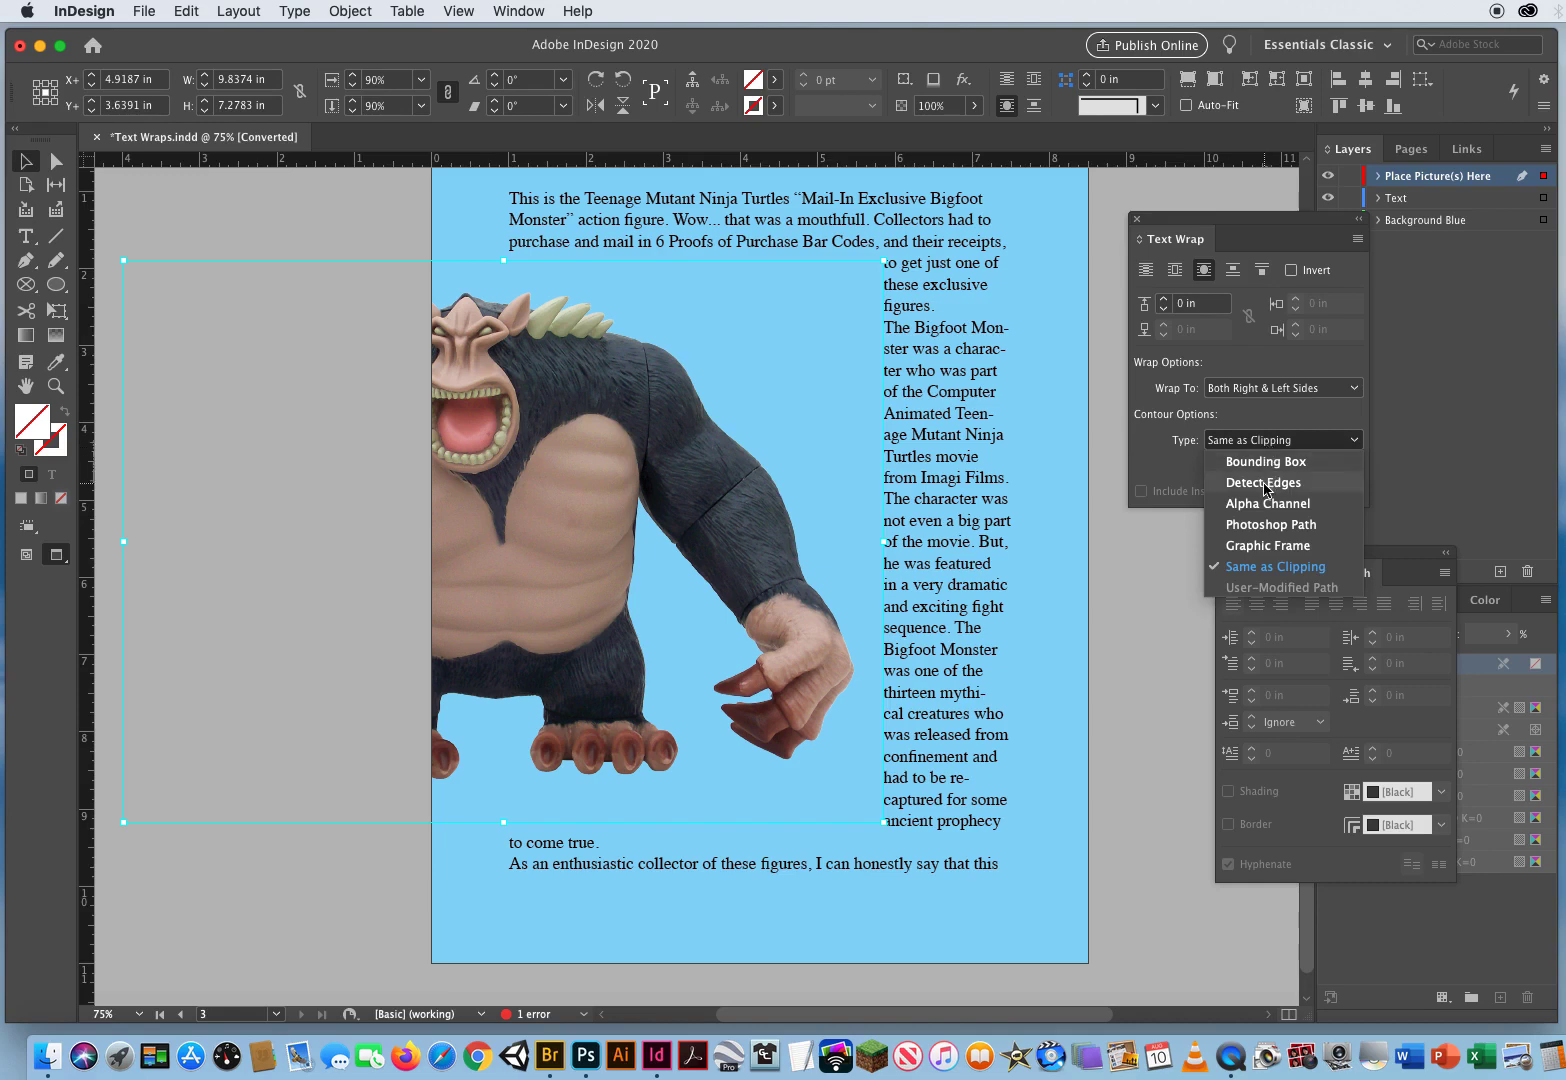
pyautogui.click(1264, 483)
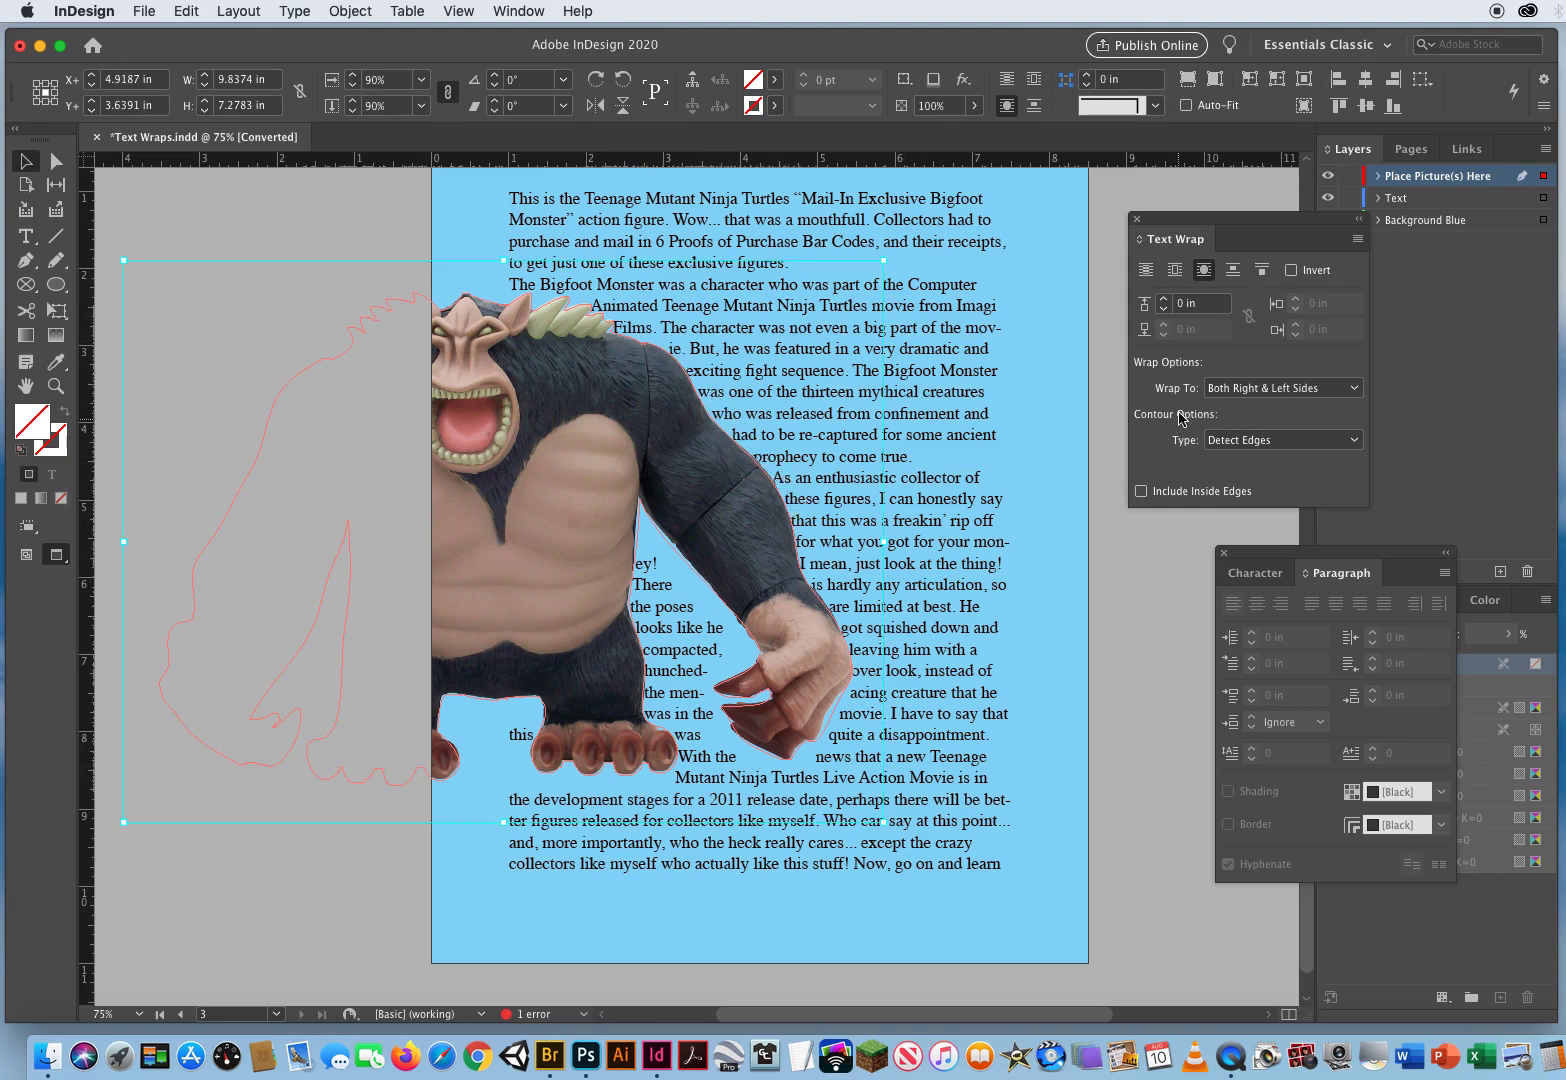
# Set the text wrap offset of page 3's monster picture to 0.125 in.
pyautogui.click(1216, 306)
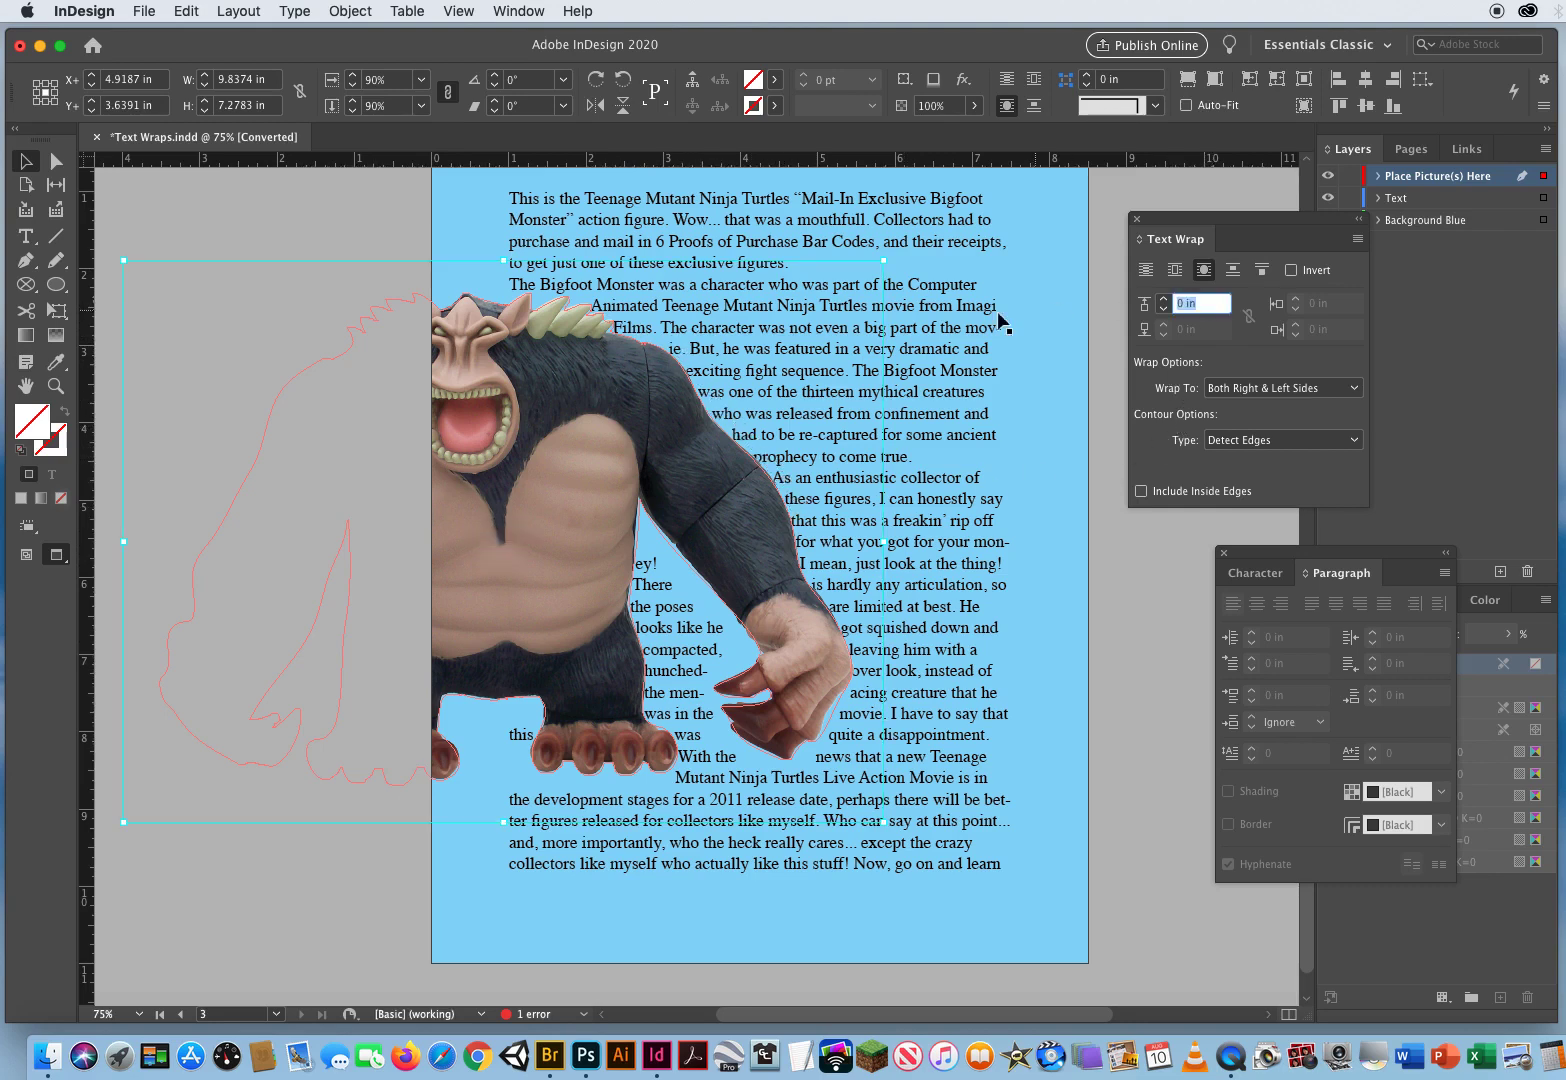
pyautogui.click(1165, 300)
pyautogui.click(1165, 300)
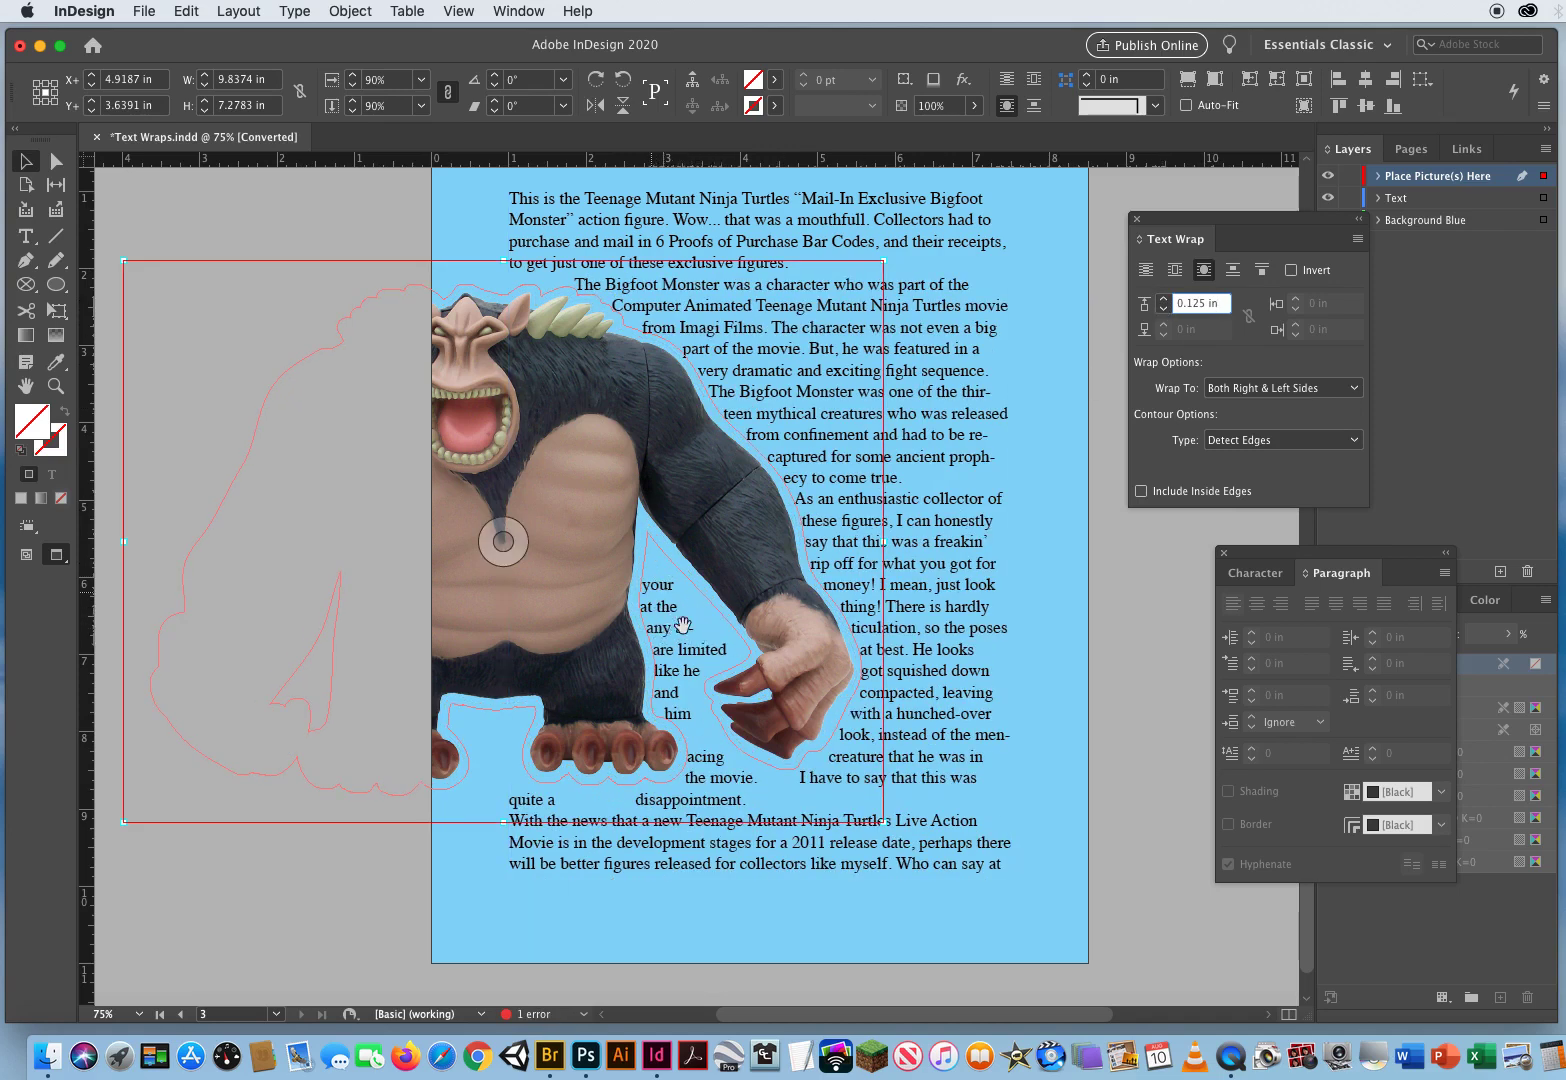
# Reshape page 3's wrap path by moving points between the monster's arm and leg downward to push text out of that gap.
pyautogui.click(374, 266)
pyautogui.click(56, 163)
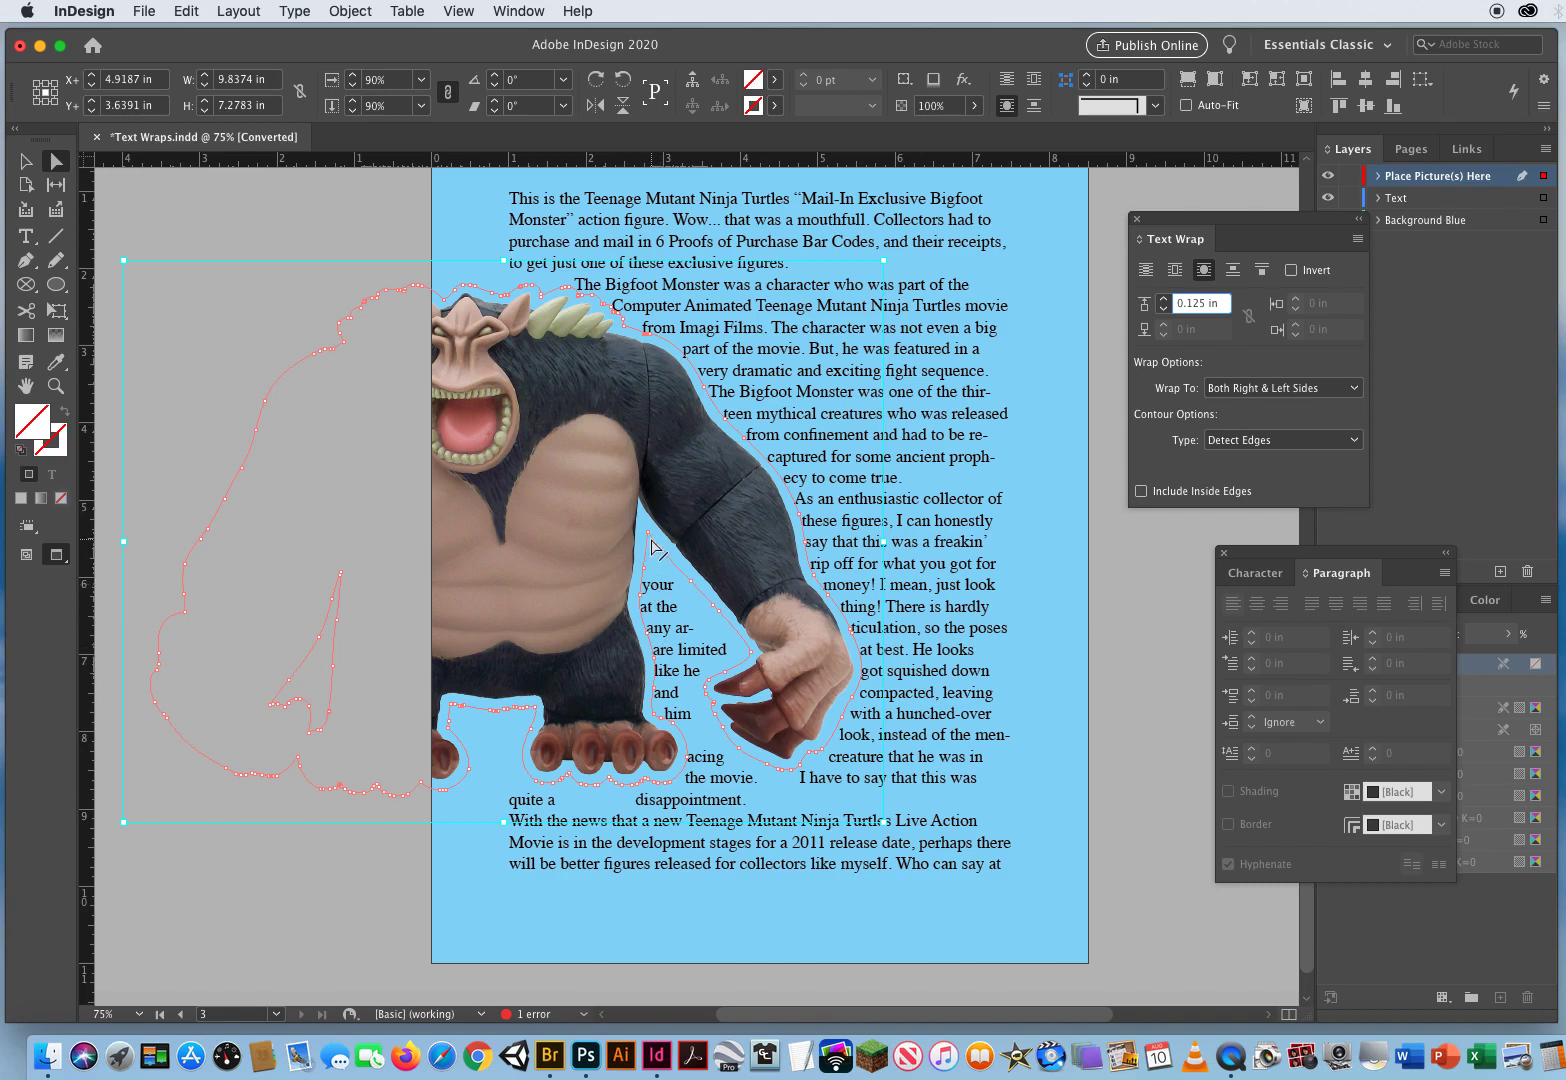
pyautogui.moveTo(650, 541); pyautogui.dragTo(688, 668)
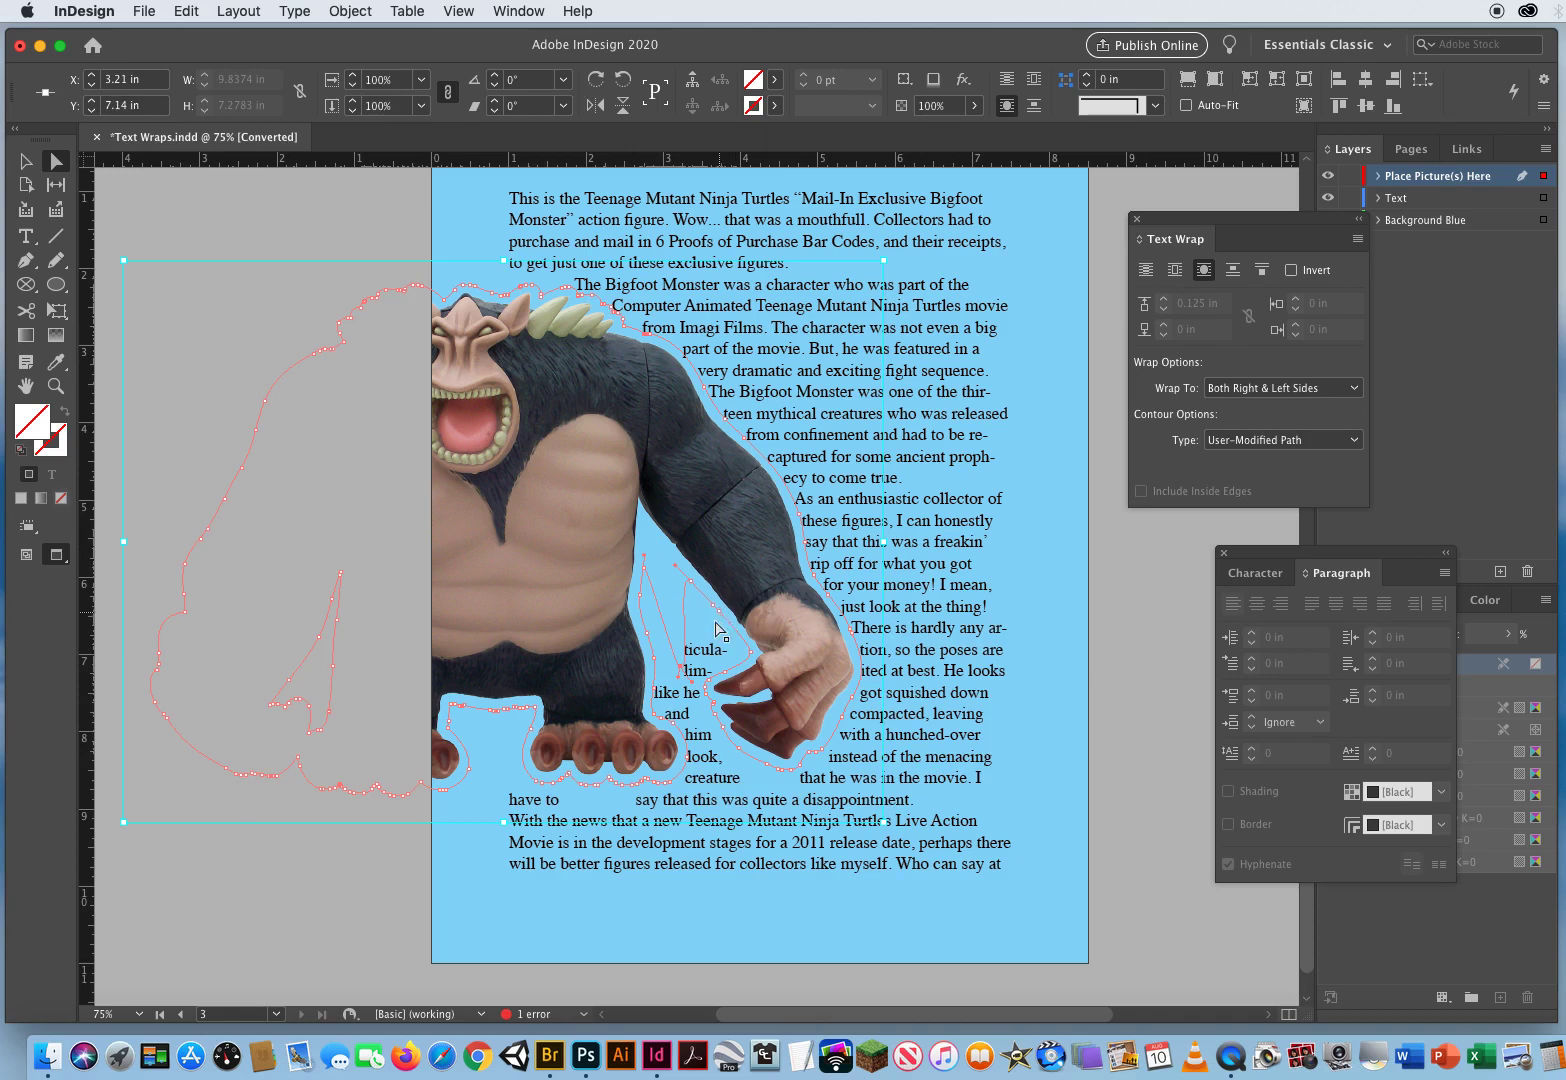
pyautogui.moveTo(716, 627); pyautogui.dragTo(717, 763)
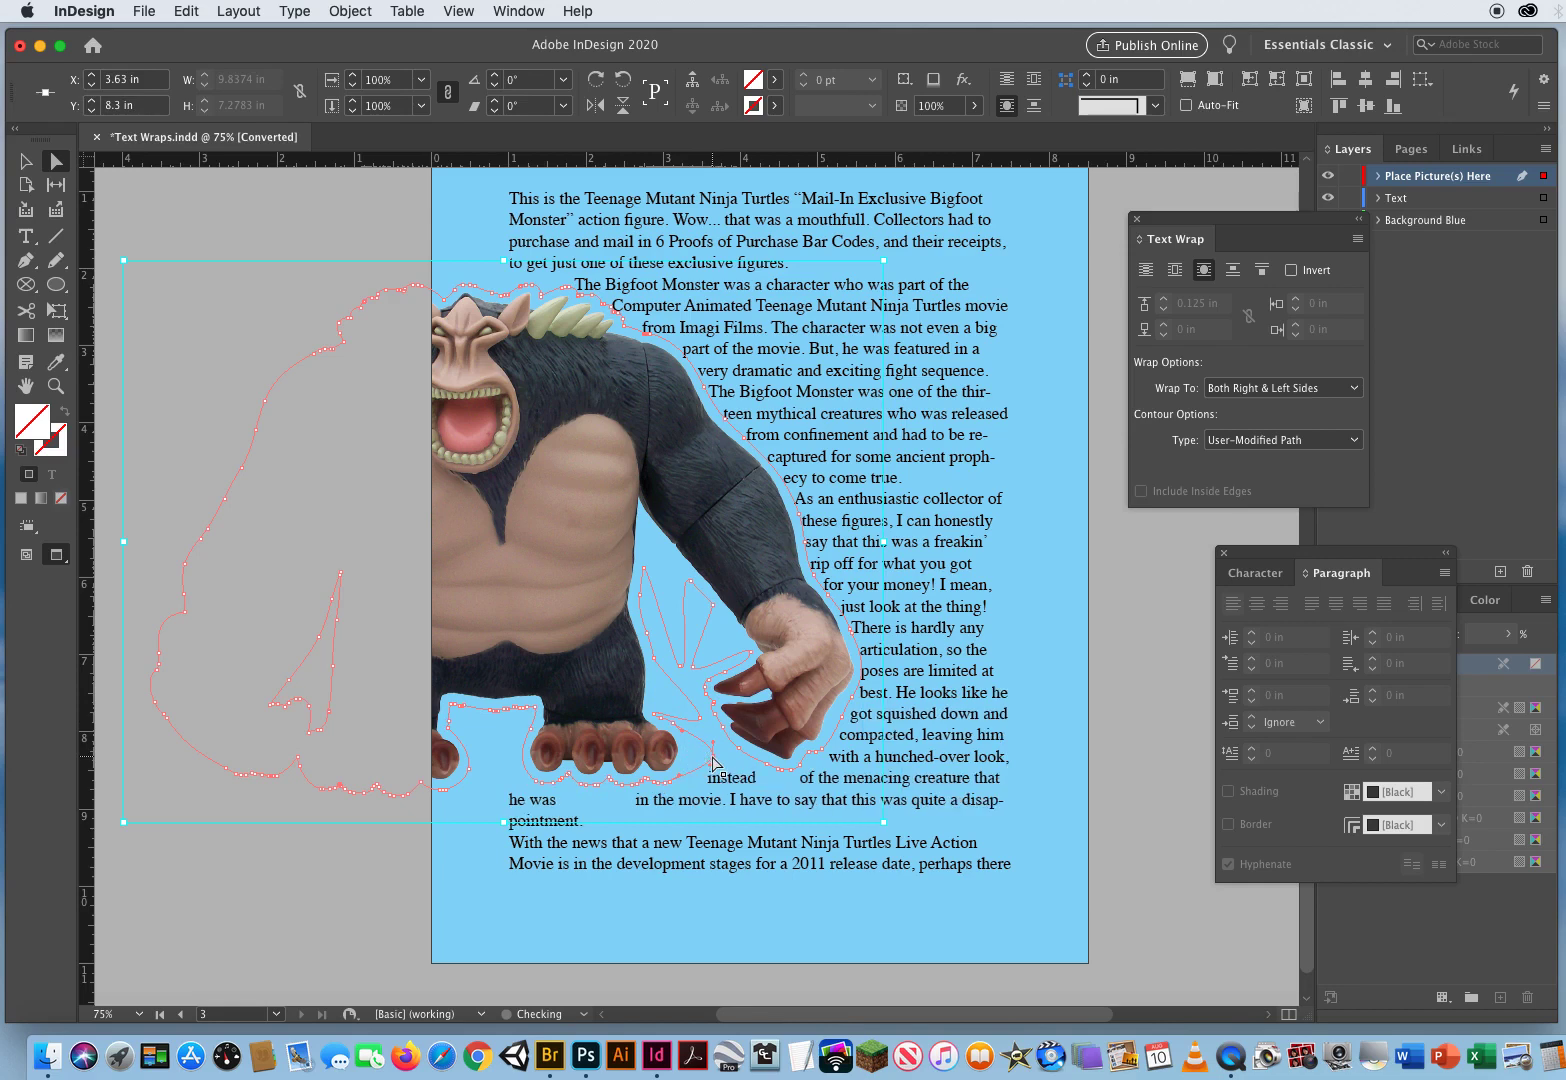
pyautogui.click(327, 895)
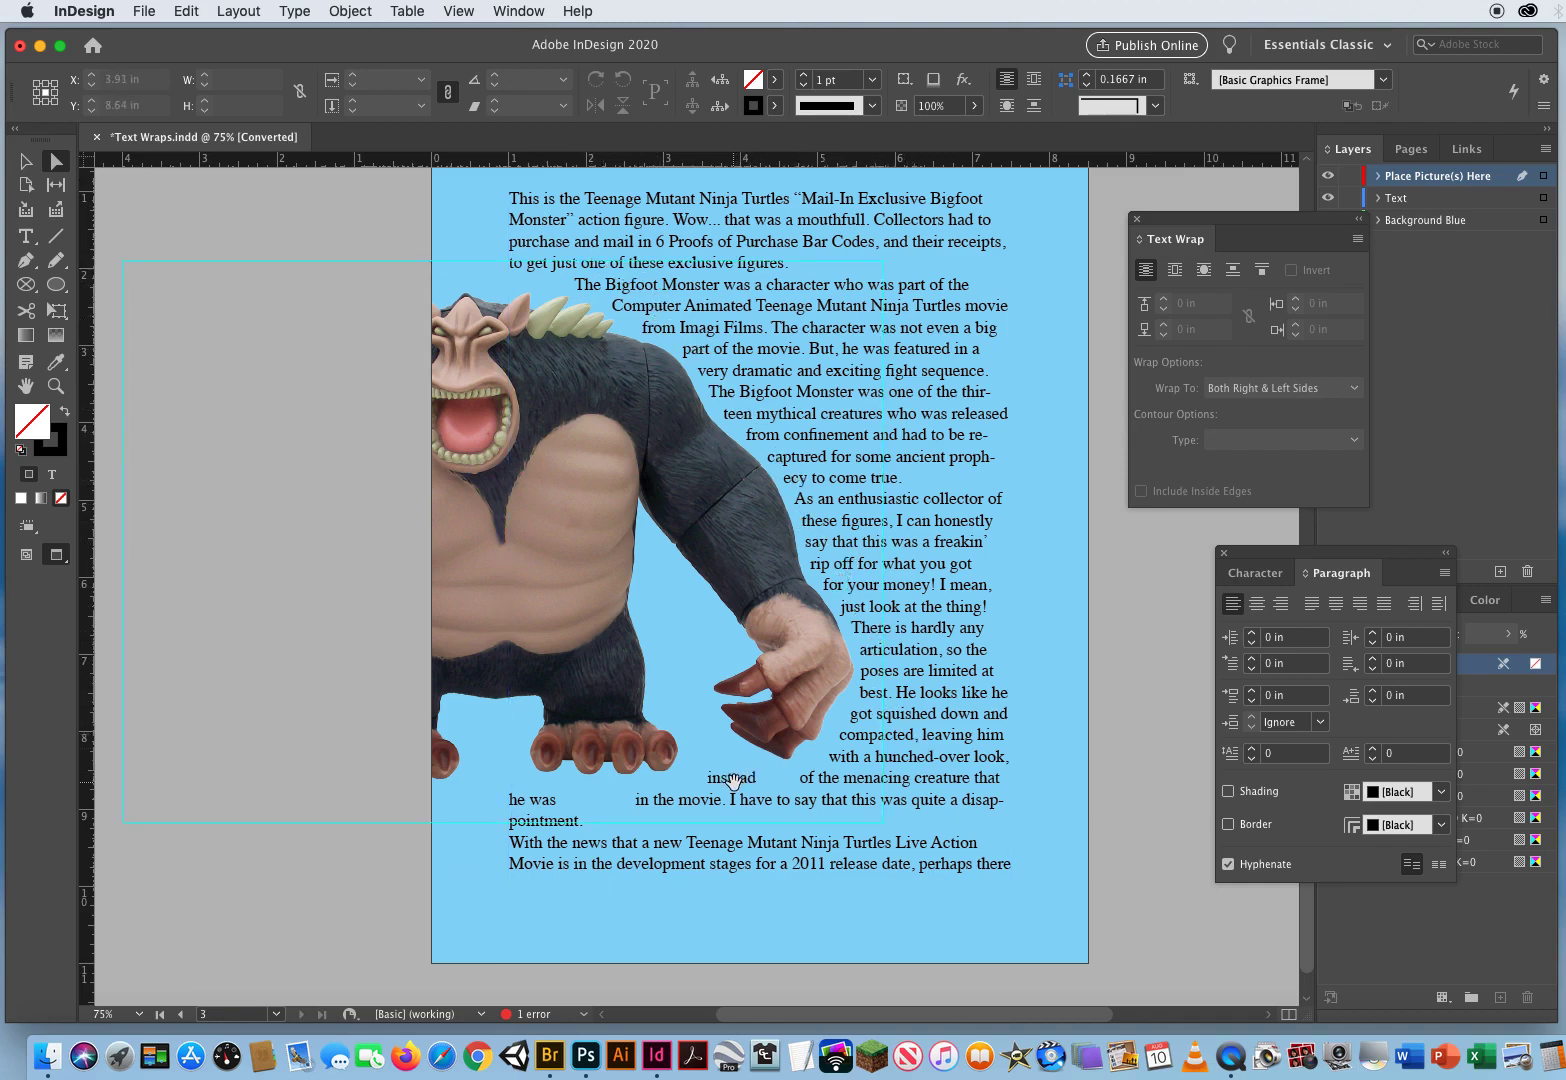
# Move wrap path points below the monster's hand and feet to clear the stray words there, and deselect the picture.
pyautogui.click(574, 501)
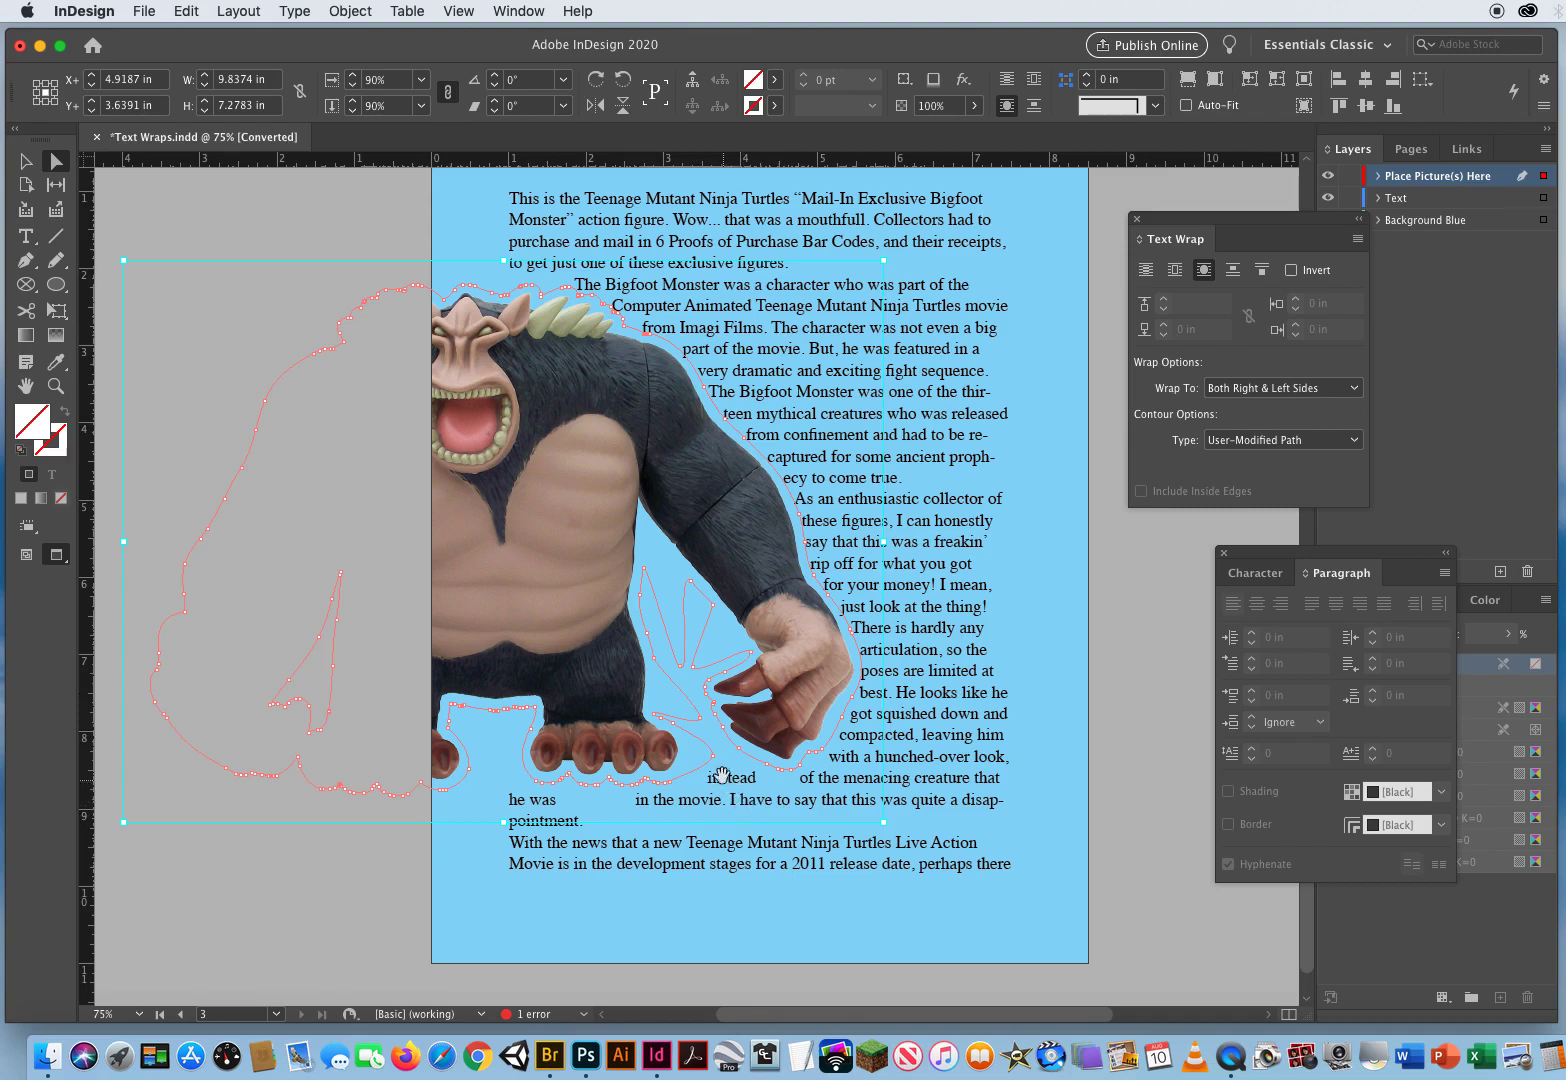
pyautogui.moveTo(714, 765); pyautogui.dragTo(755, 787)
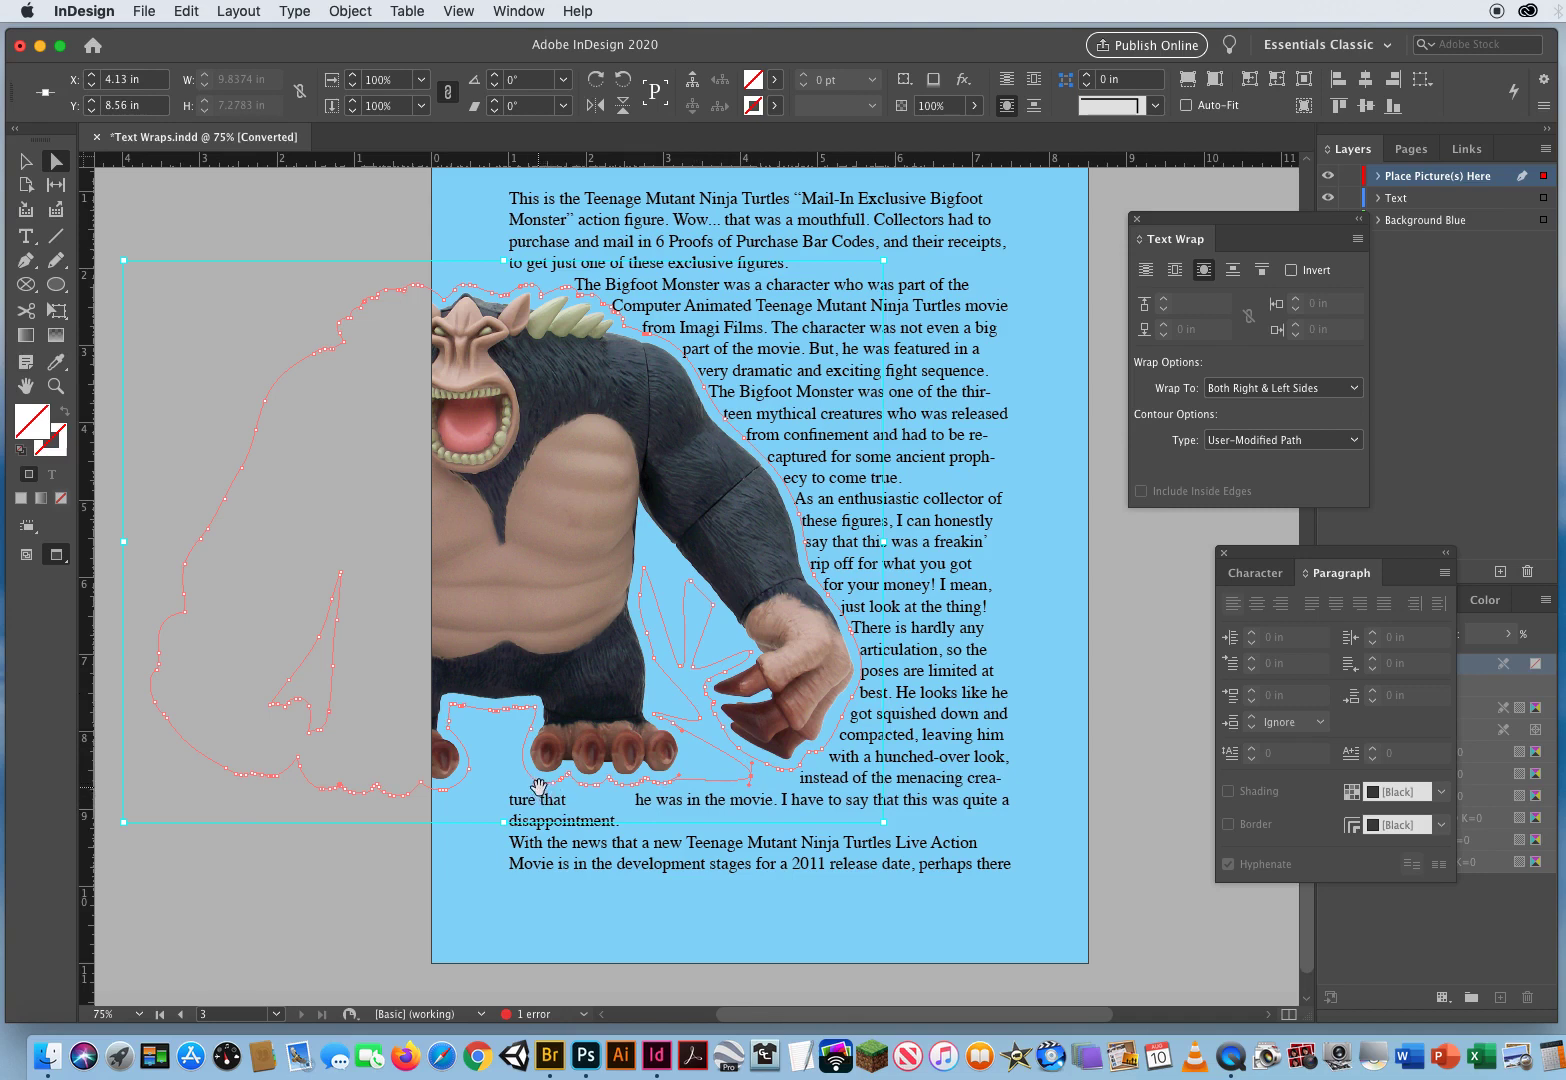
pyautogui.moveTo(537, 788)
pyautogui.mouseDown()
pyautogui.moveTo(524, 806)
pyautogui.moveTo(551, 808)
pyautogui.mouseUp()
pyautogui.click(355, 890)
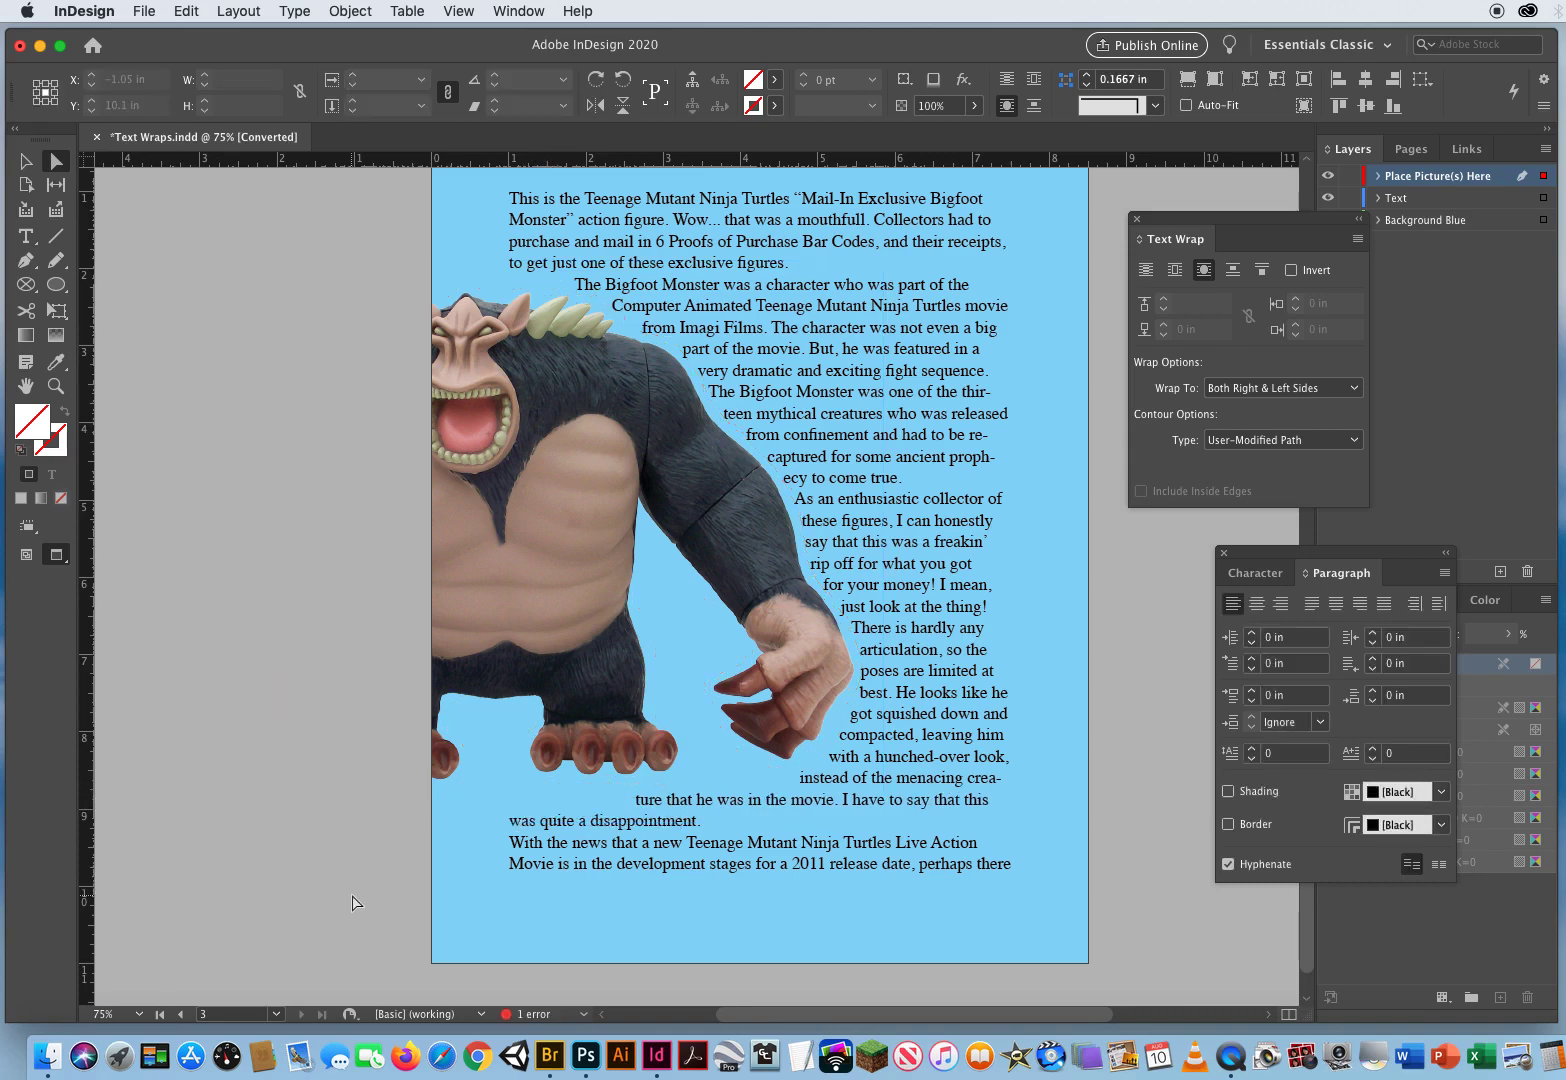
# Show the frame edges, extend page 3's text frame downward to fit all its text at 9.8889 in high, and return to preview.
pyautogui.click(675, 262)
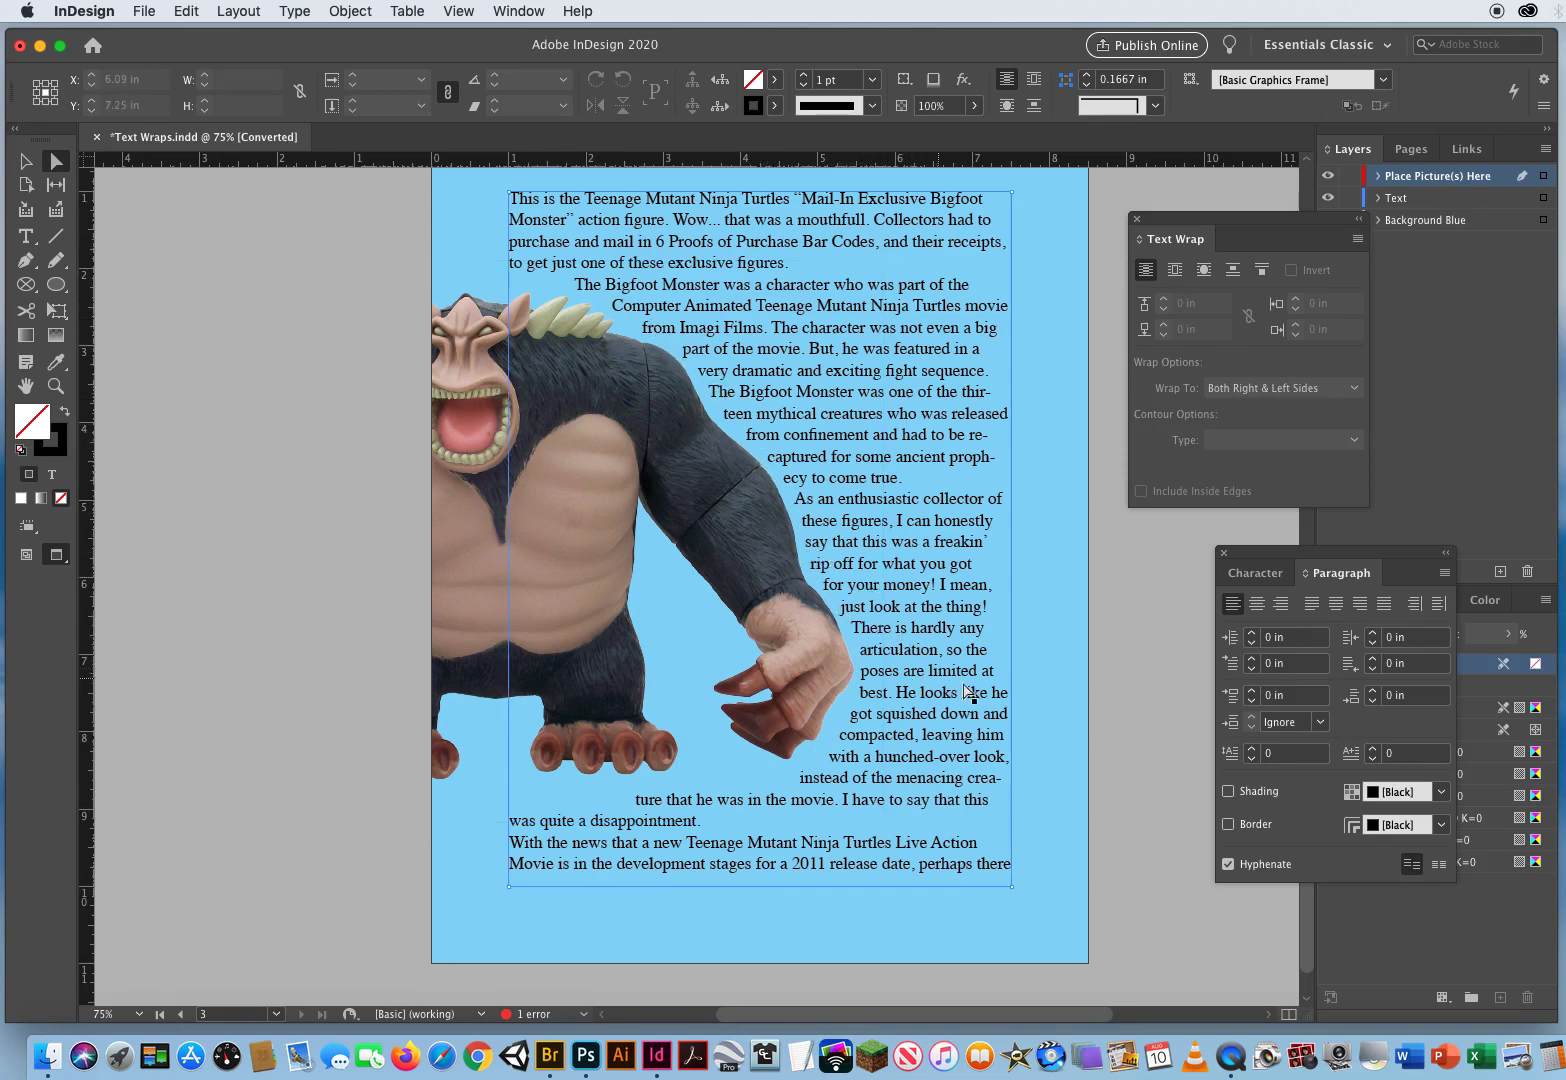
pyautogui.click(862, 744)
pyautogui.press('super+shift+a')
pyautogui.press('w')
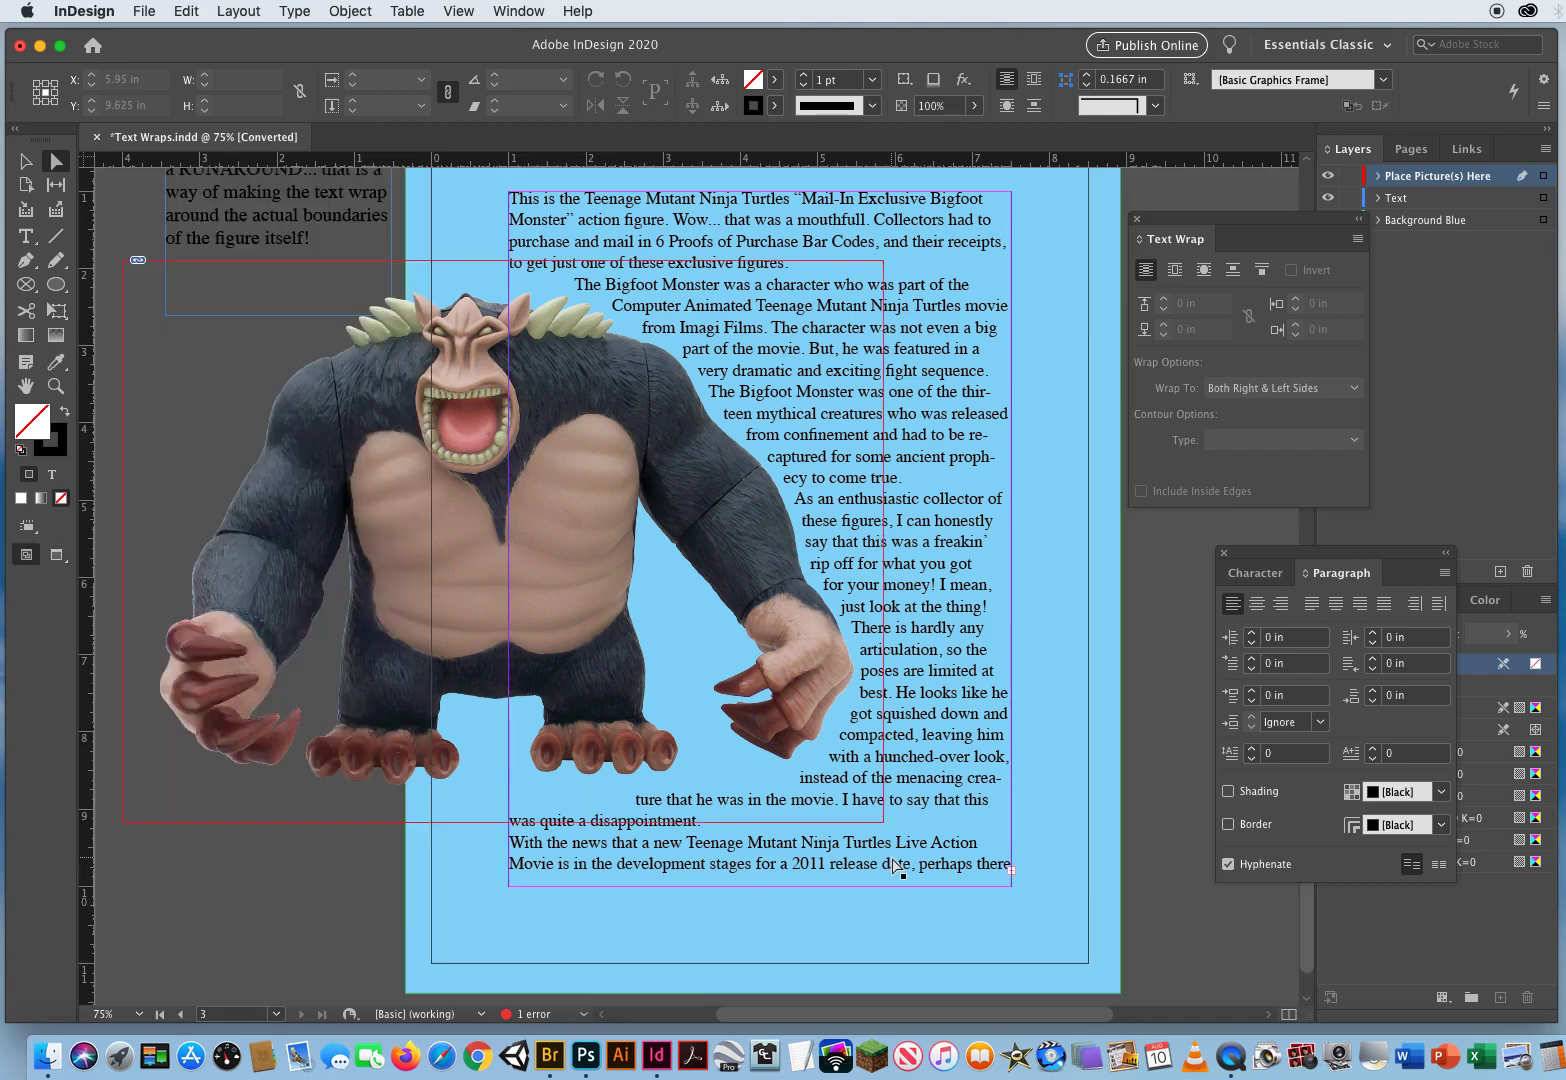
pyautogui.click(25, 161)
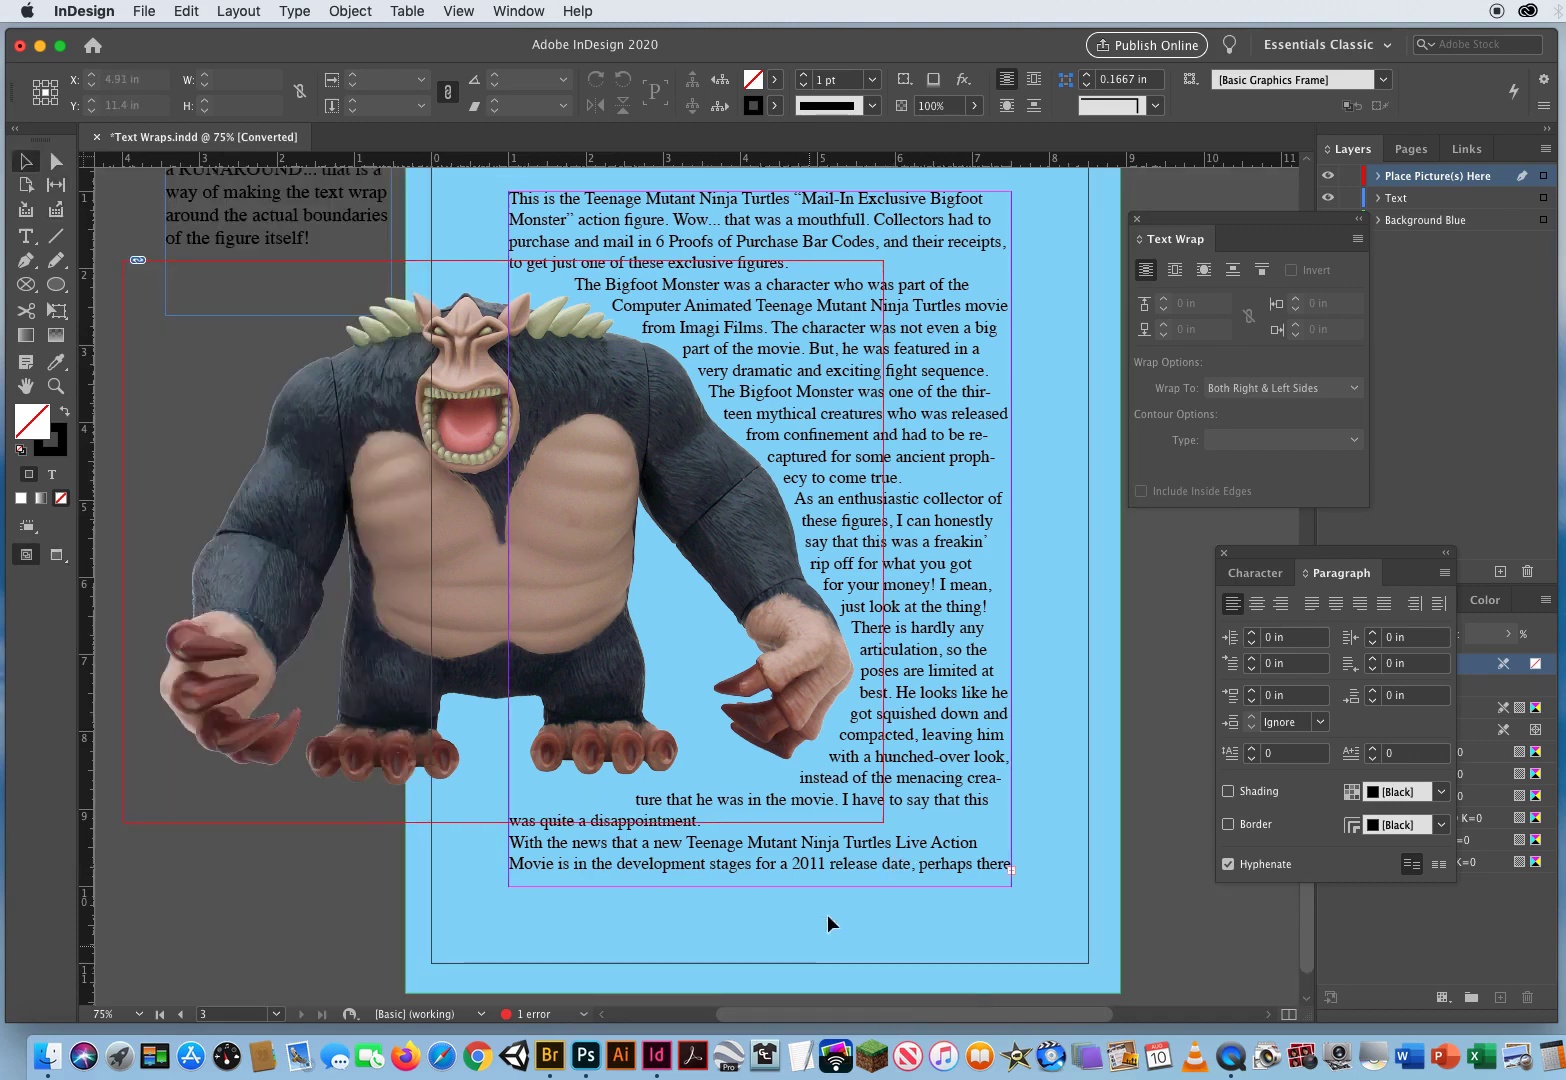
pyautogui.click(778, 877)
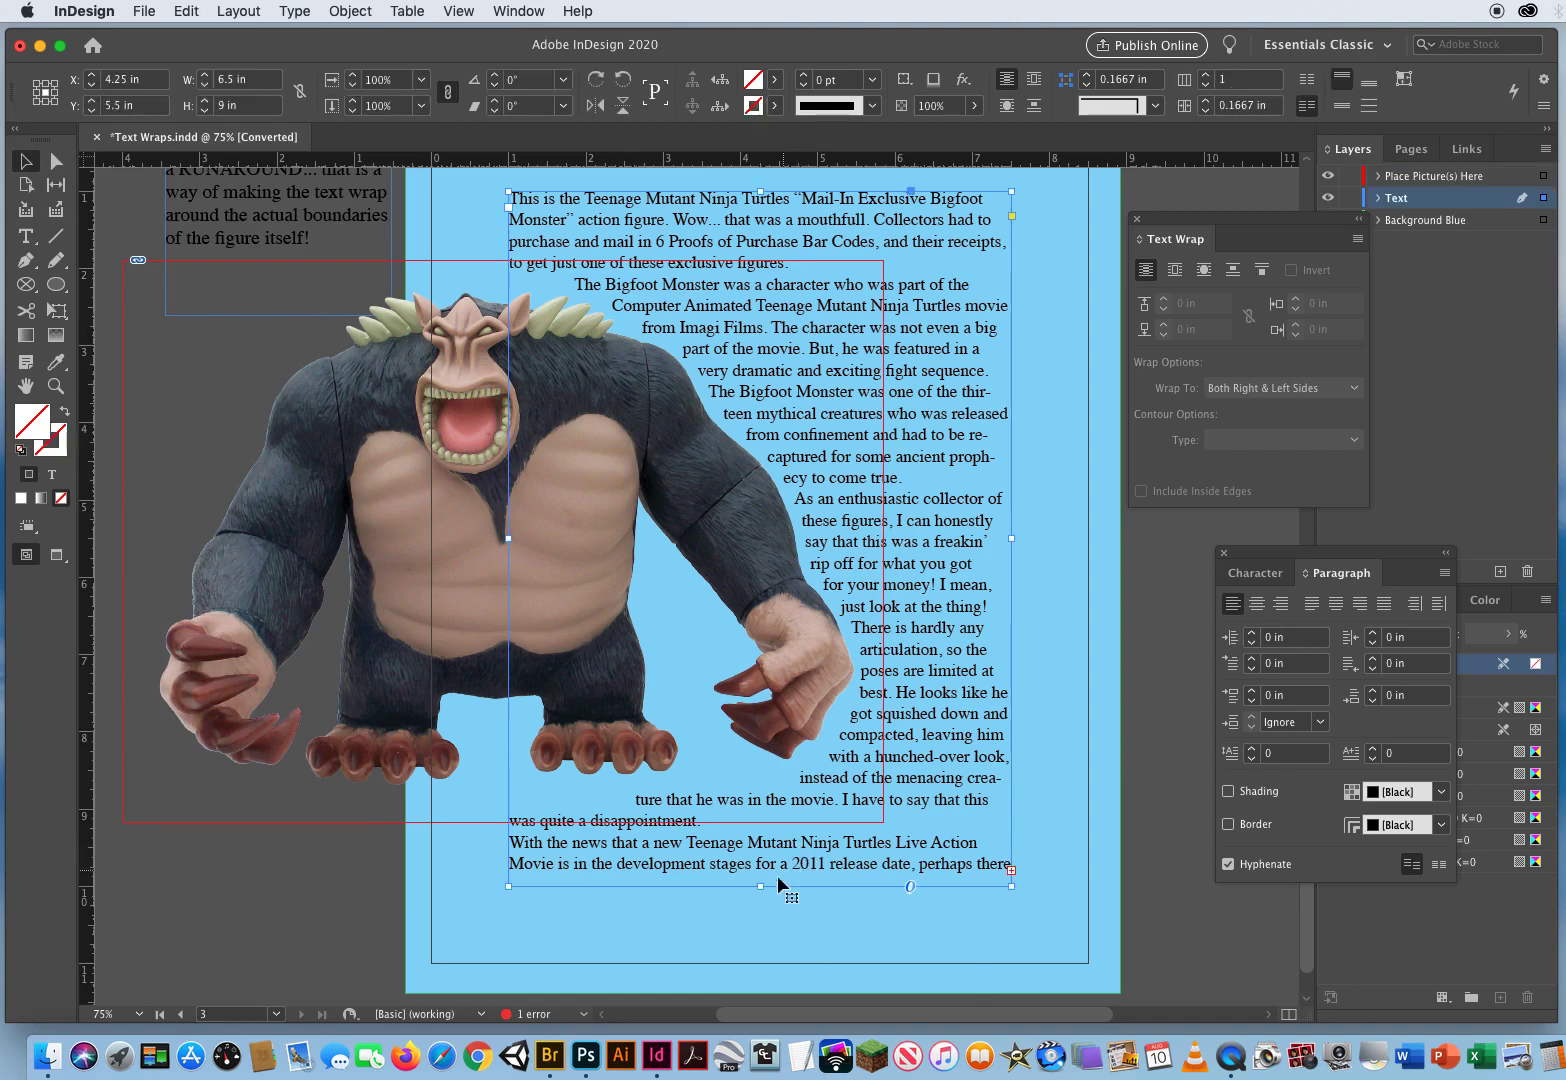
pyautogui.doubleClick(761, 887)
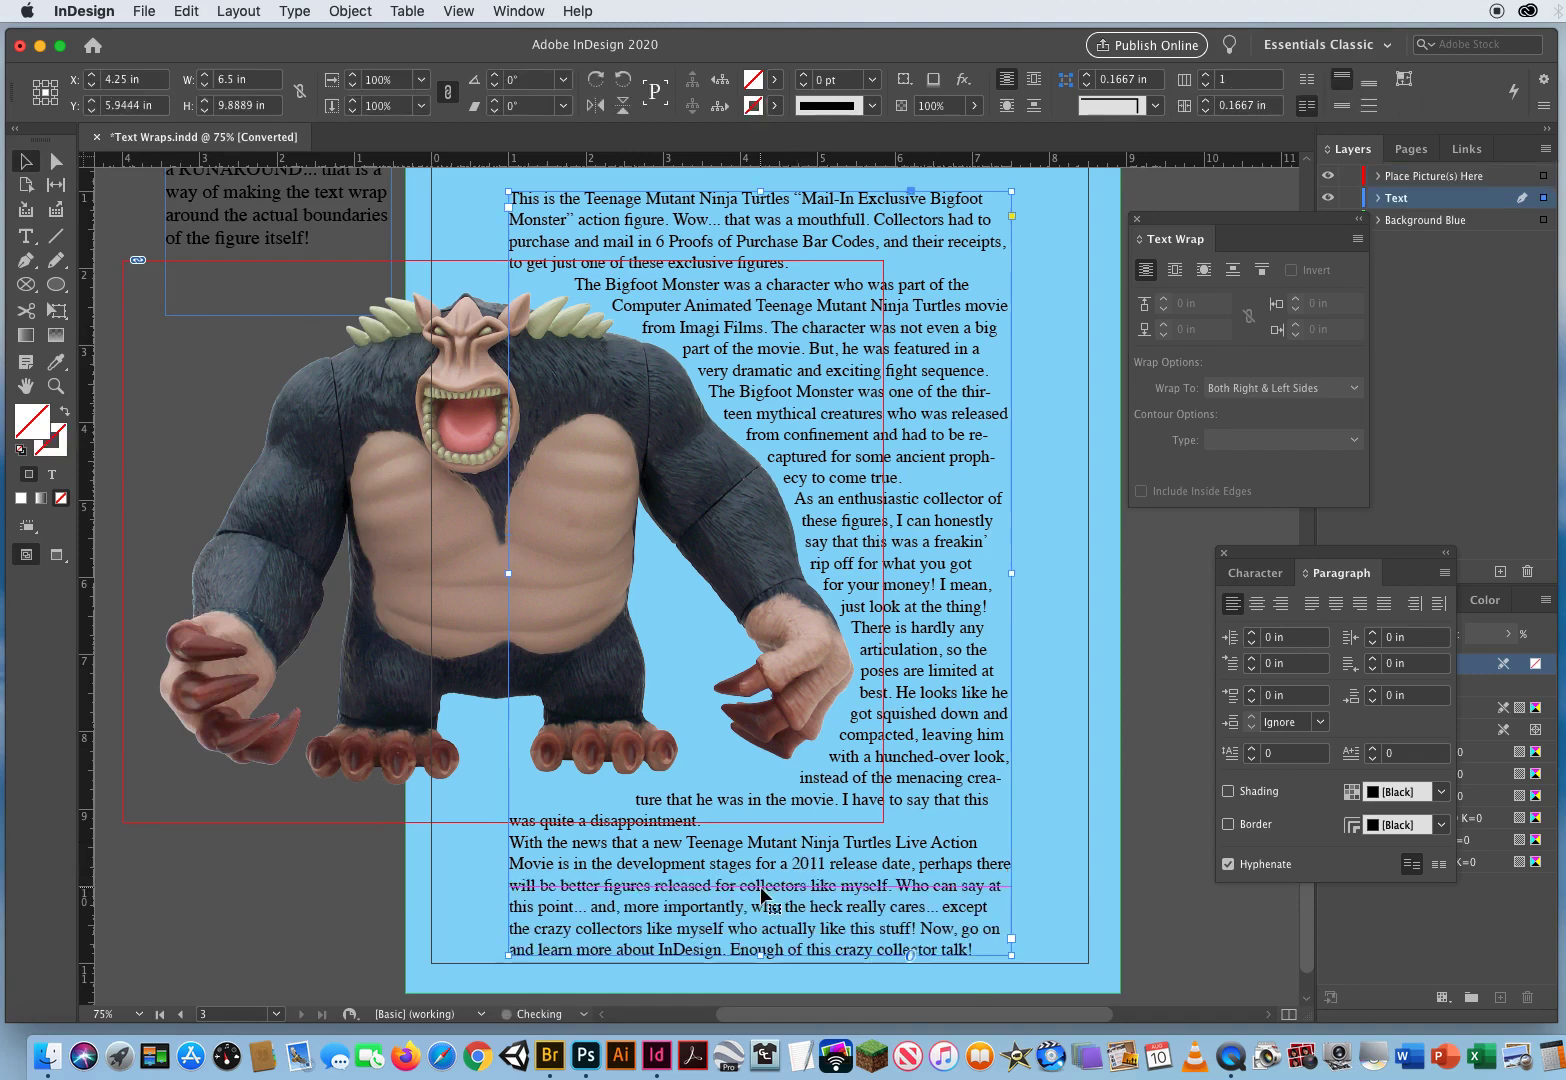
pyautogui.click(1131, 743)
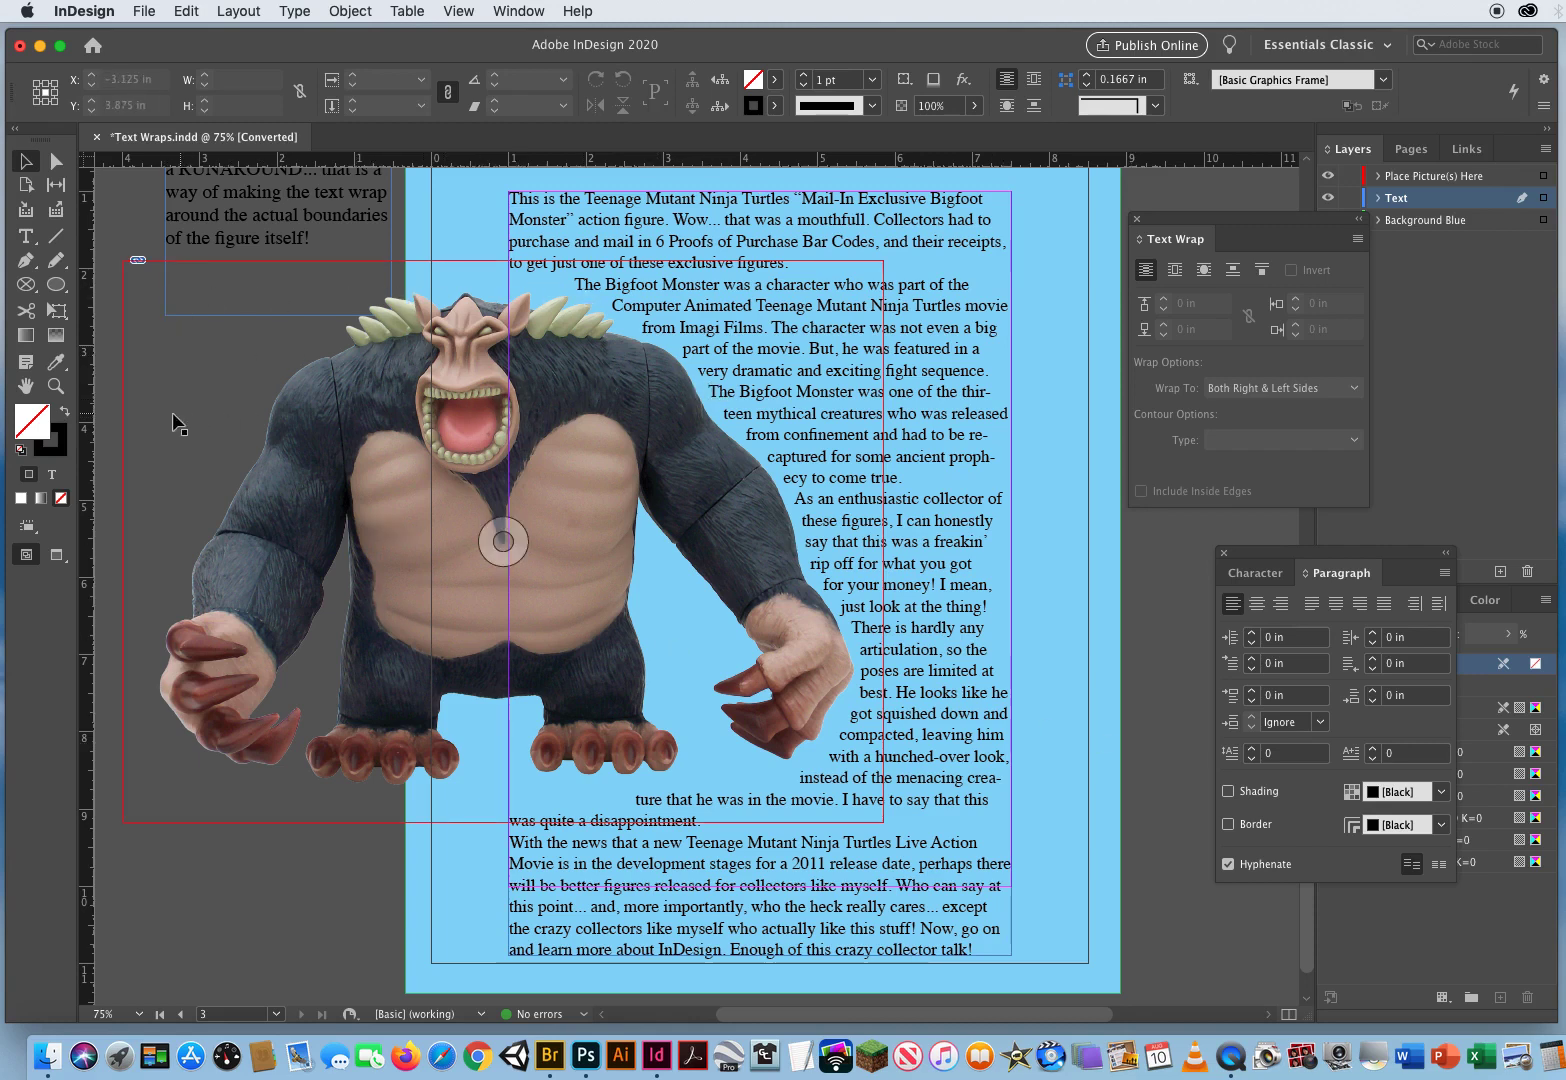
pyautogui.press('w')
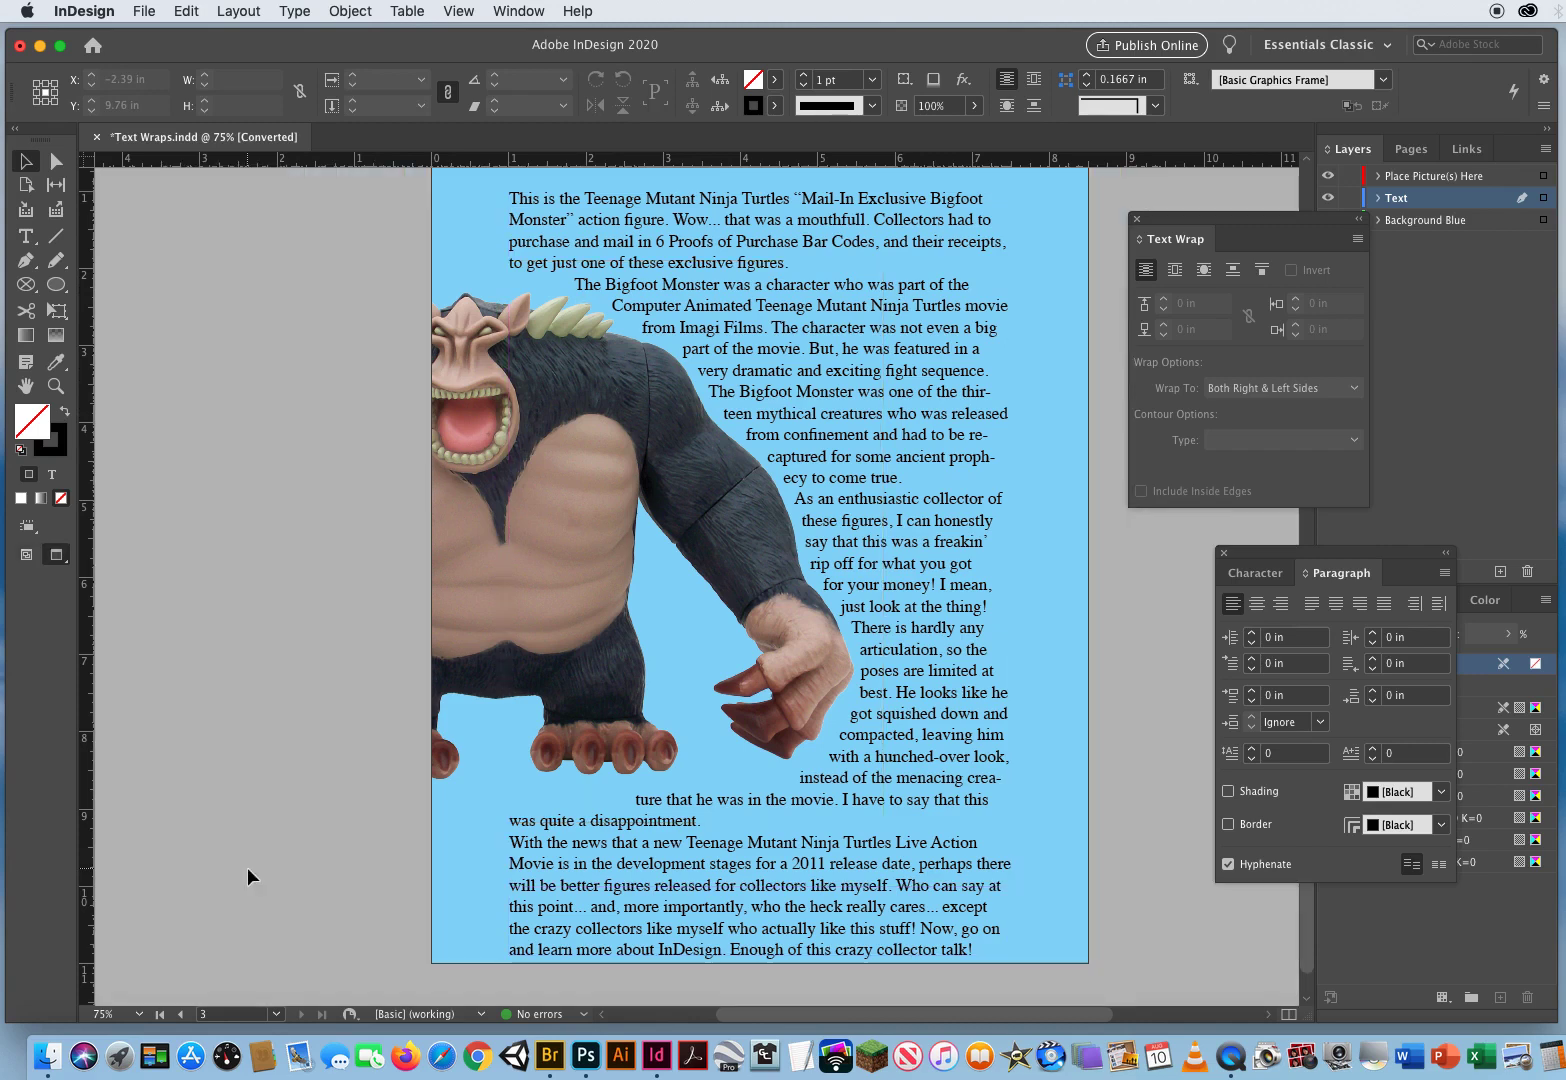
# Move page 3's text frame up about 0.6 in and deselect it.
pyautogui.scroll(4, 250, 845)
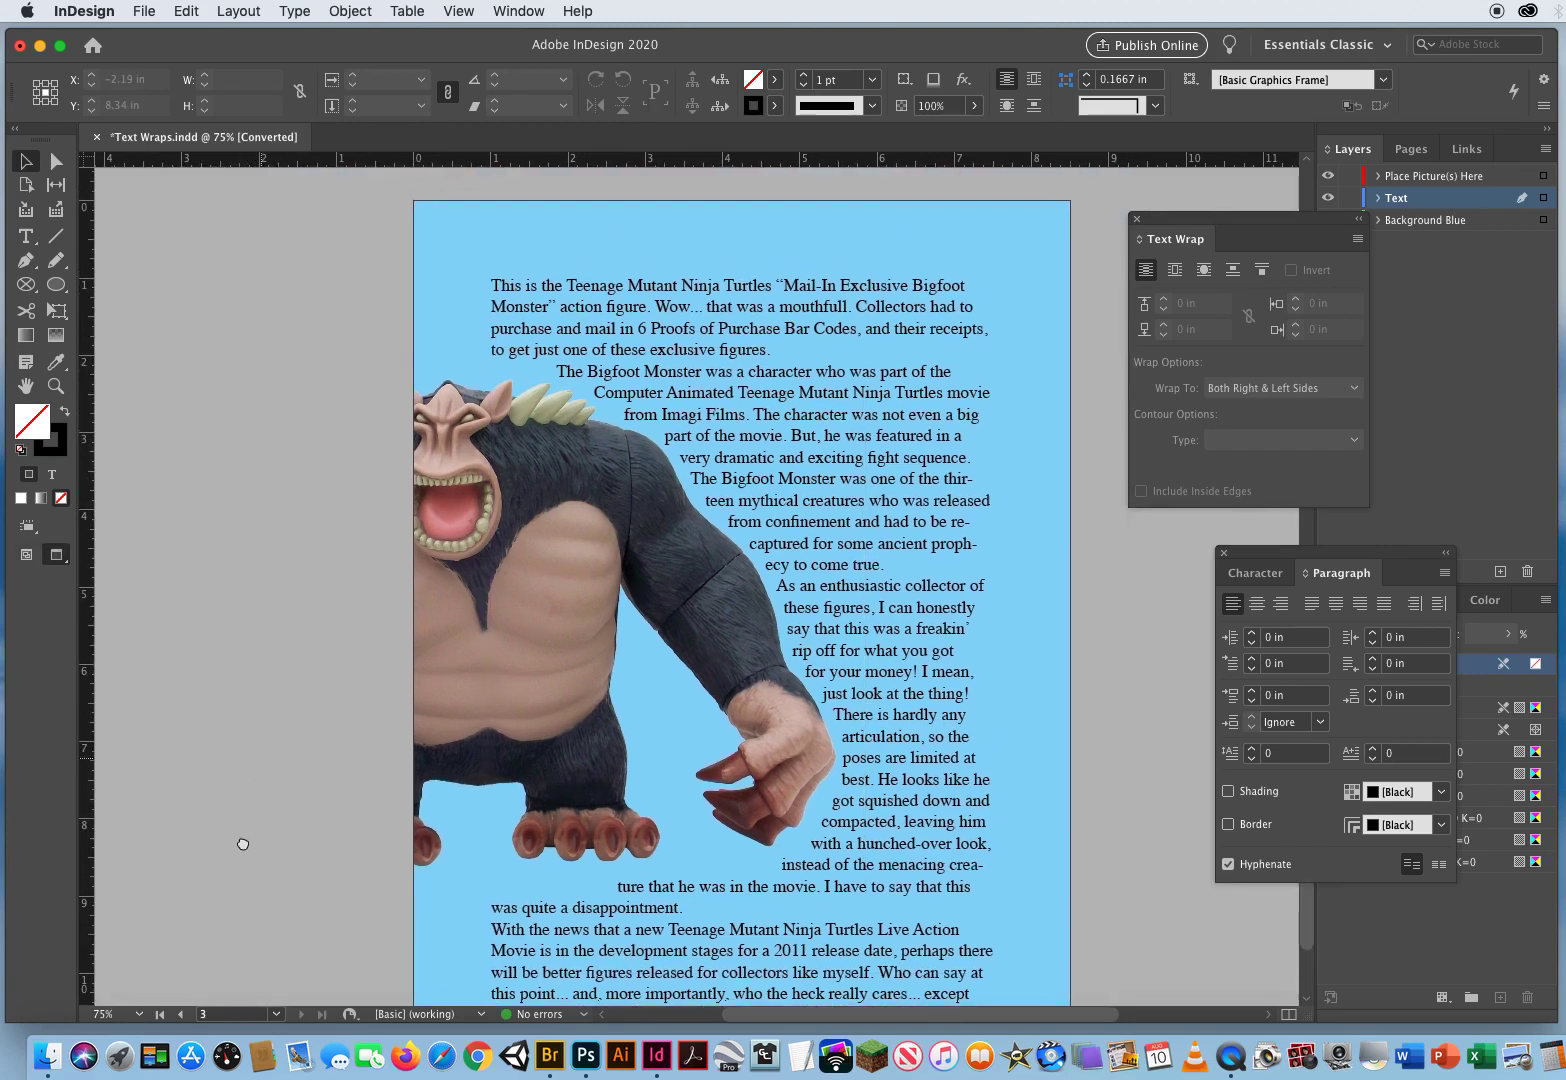
pyautogui.click(782, 420)
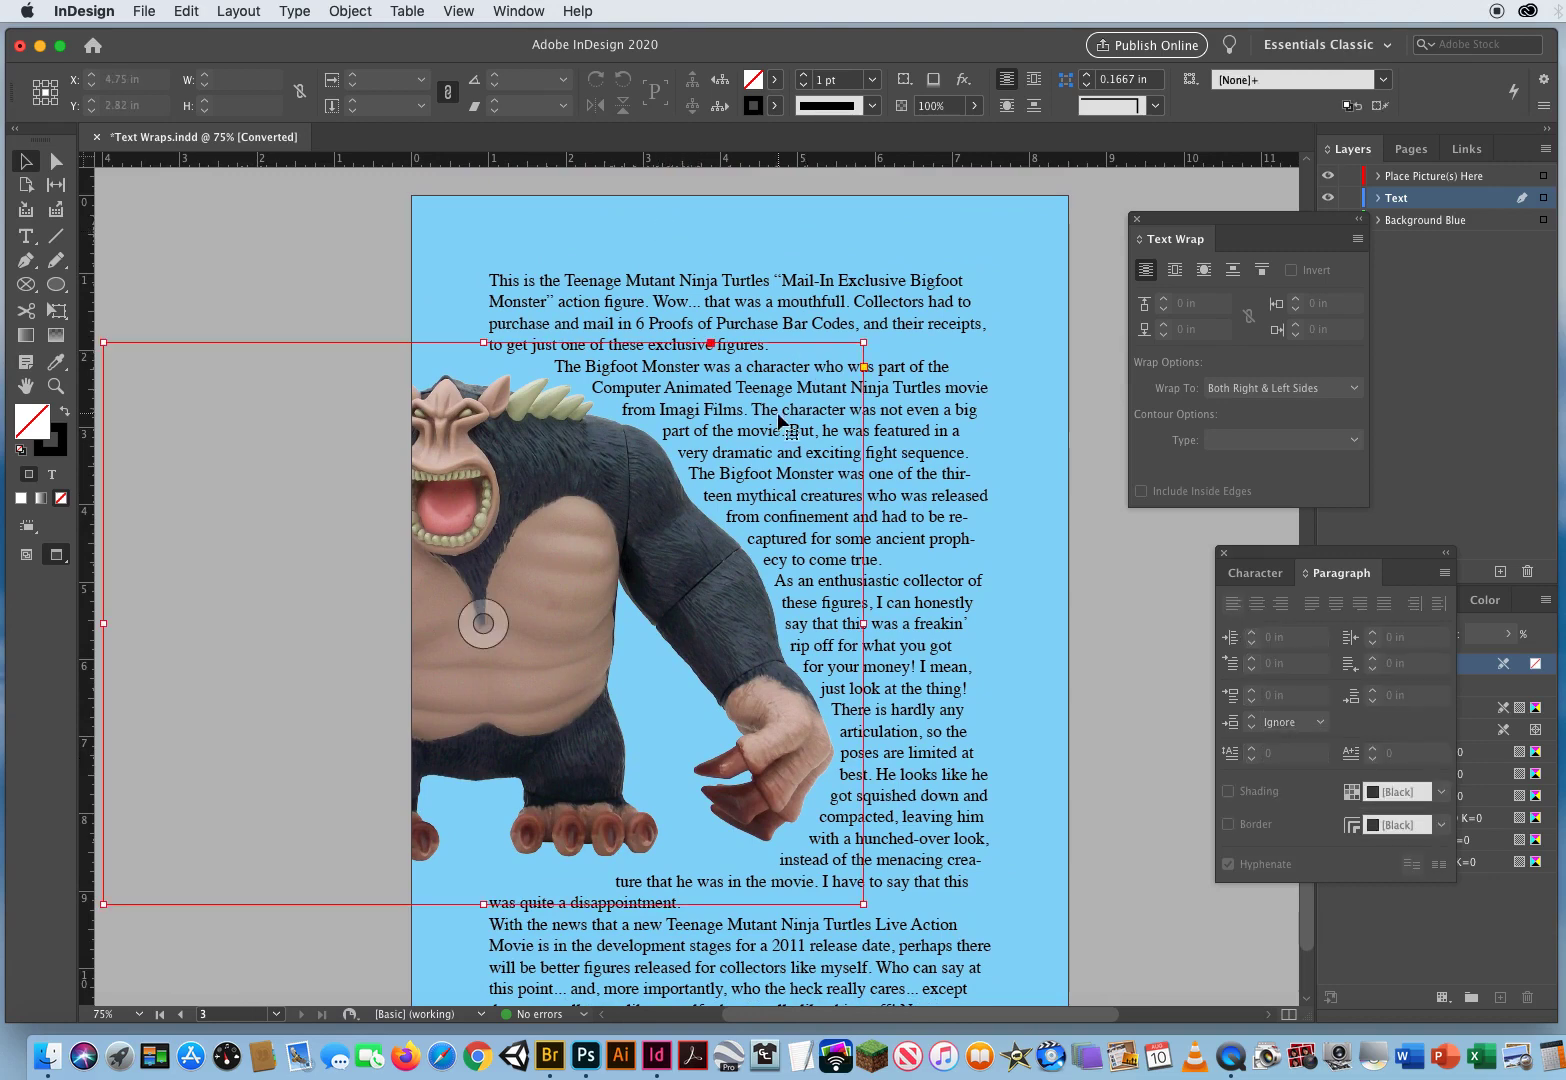
pyautogui.click(917, 448)
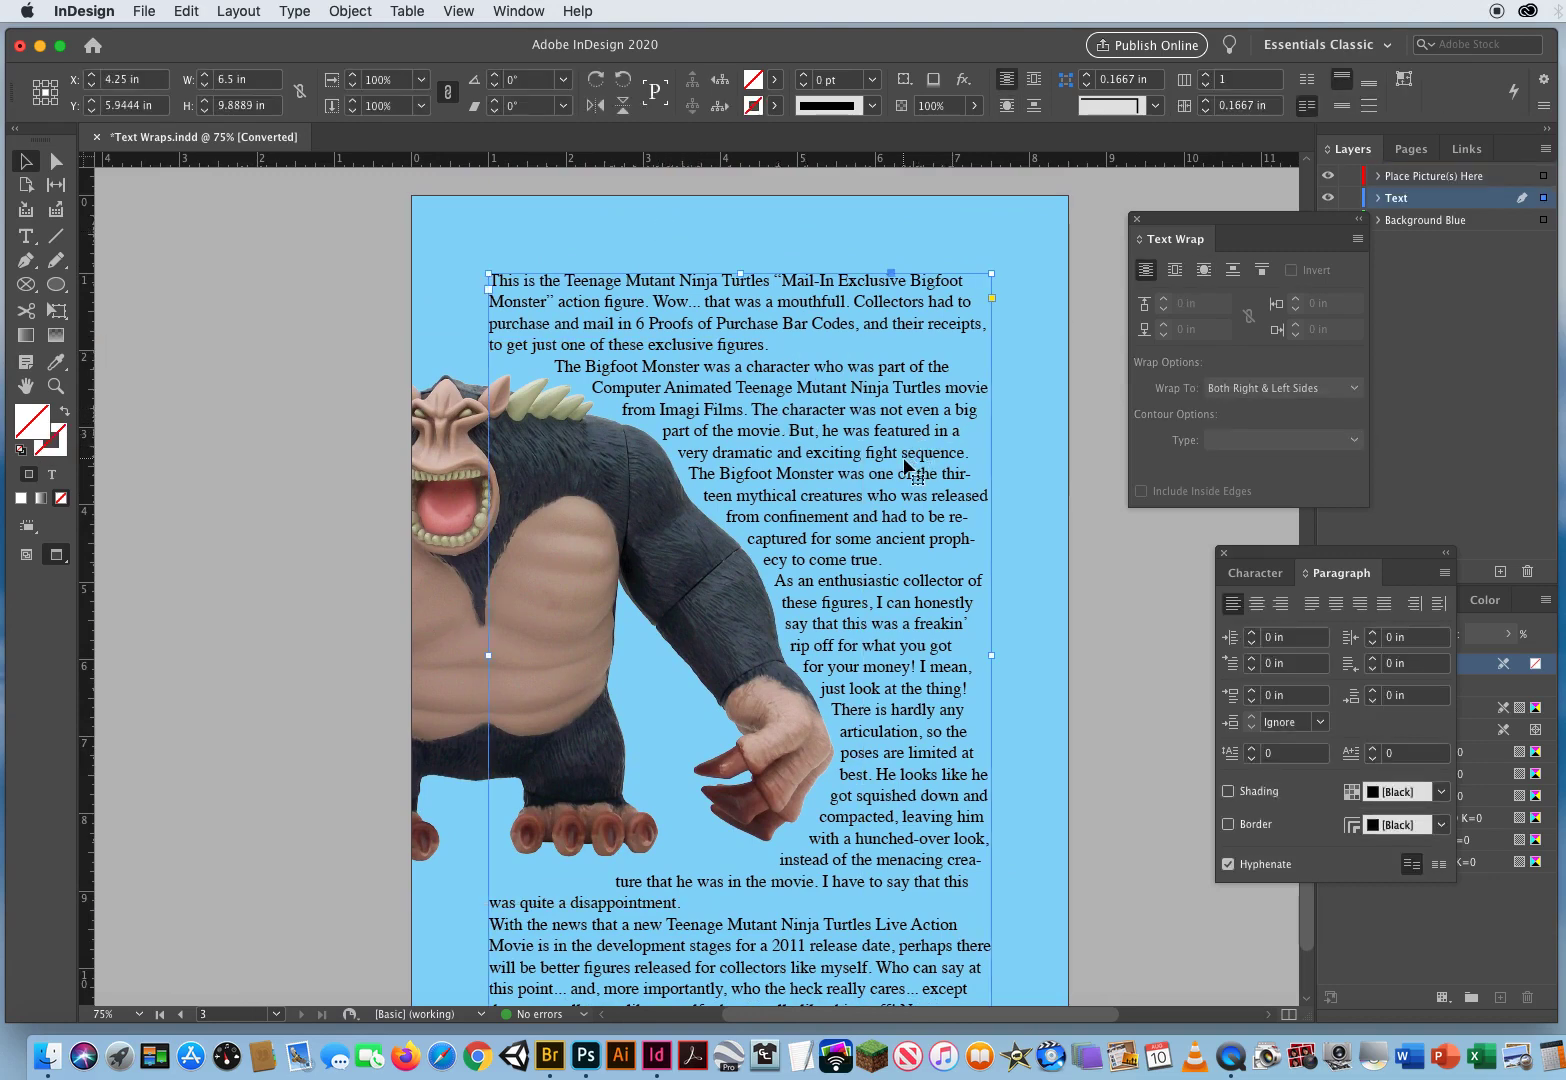
pyautogui.moveTo(905, 466); pyautogui.dragTo(902, 421)
pyautogui.press('shift+super+a')
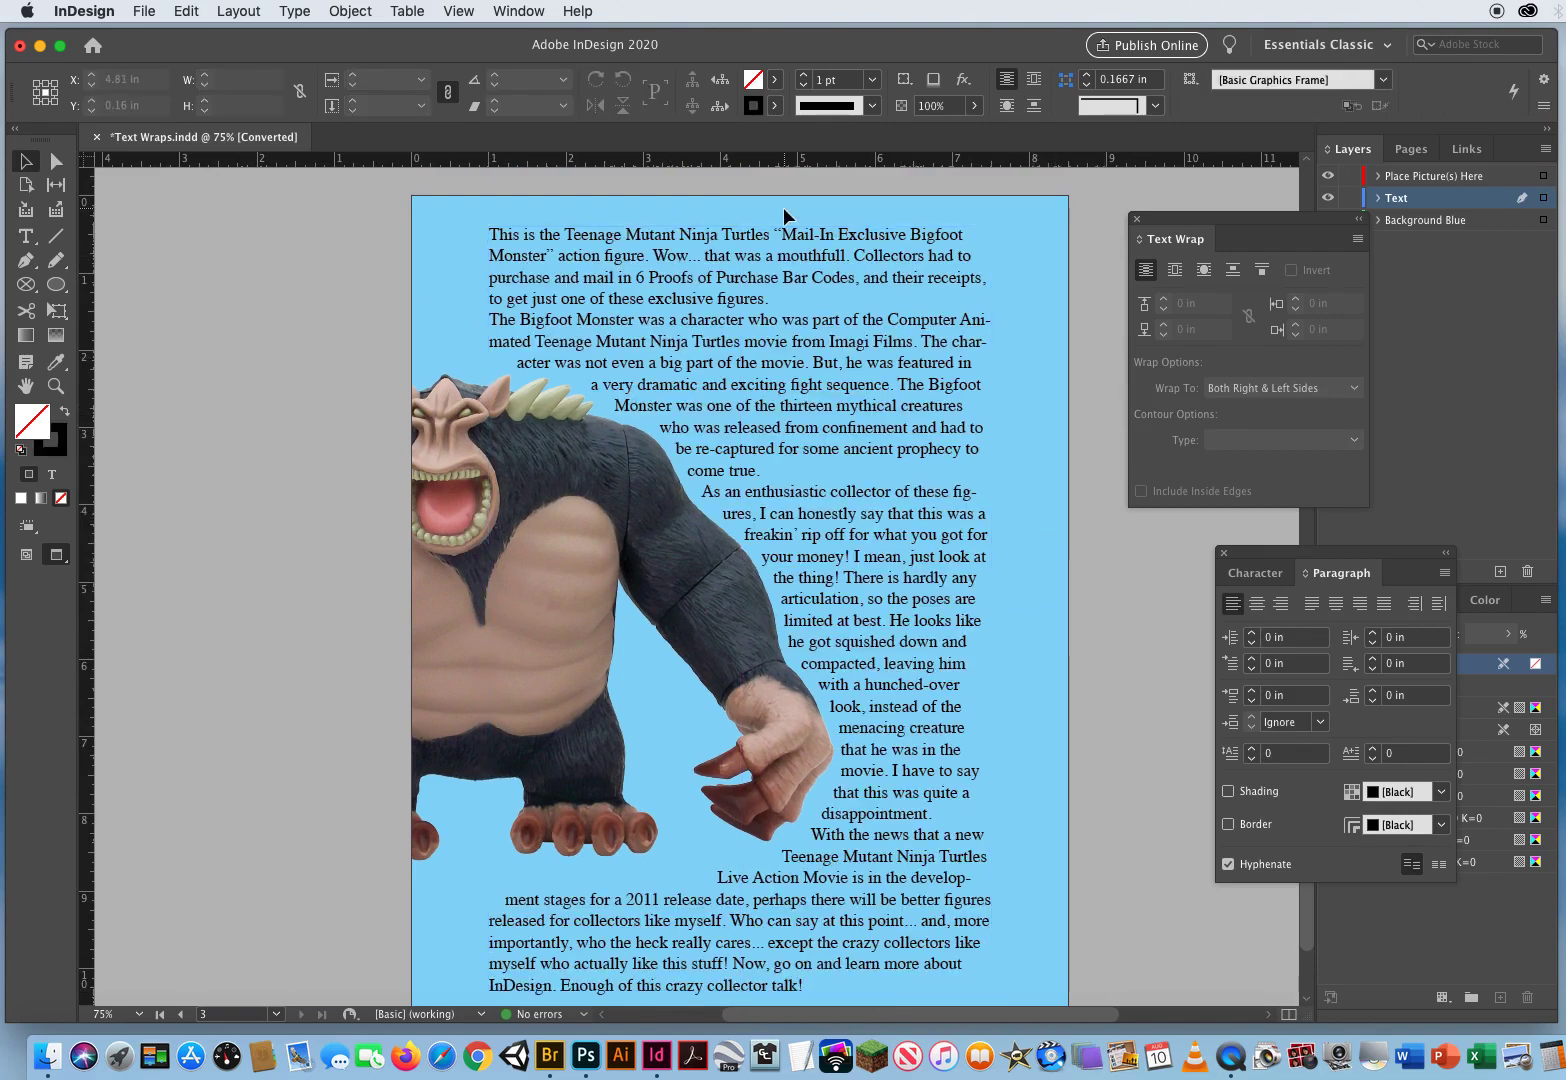
# Close the floating Text Wrap and Paragraph panels and start closing the Text Wraps document.
pyautogui.moveTo(930, 750); pyautogui.dragTo(914, 535)
pyautogui.scroll(3, 995, 630)
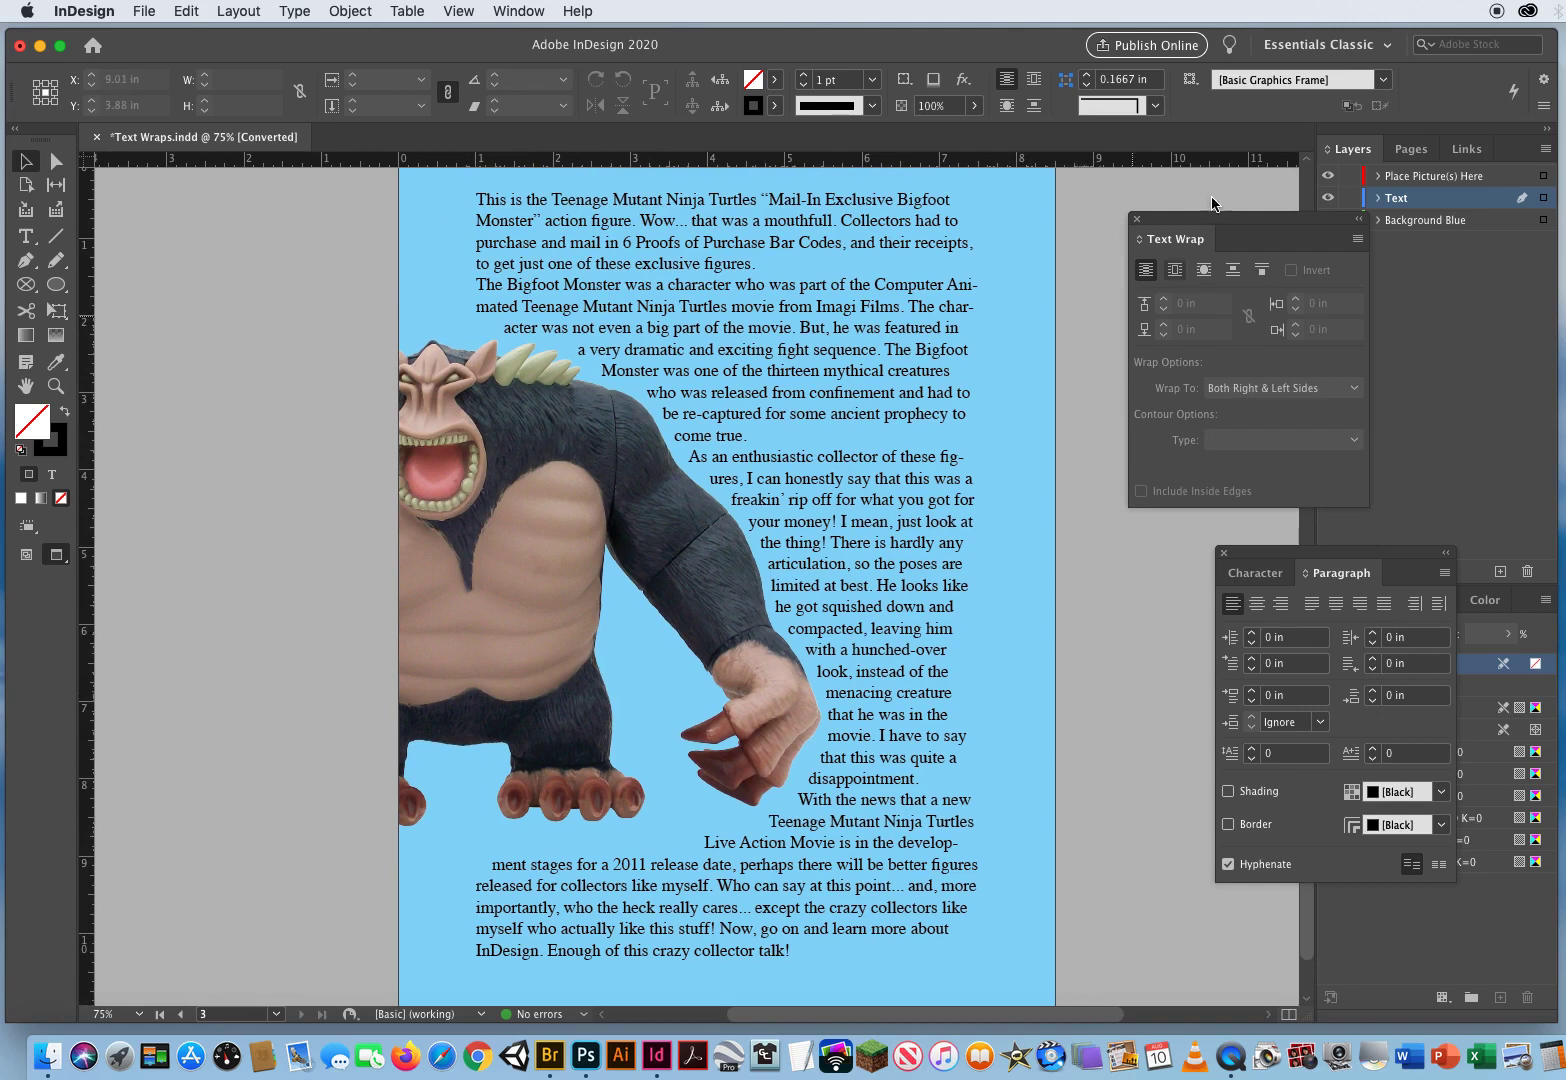
pyautogui.click(1135, 218)
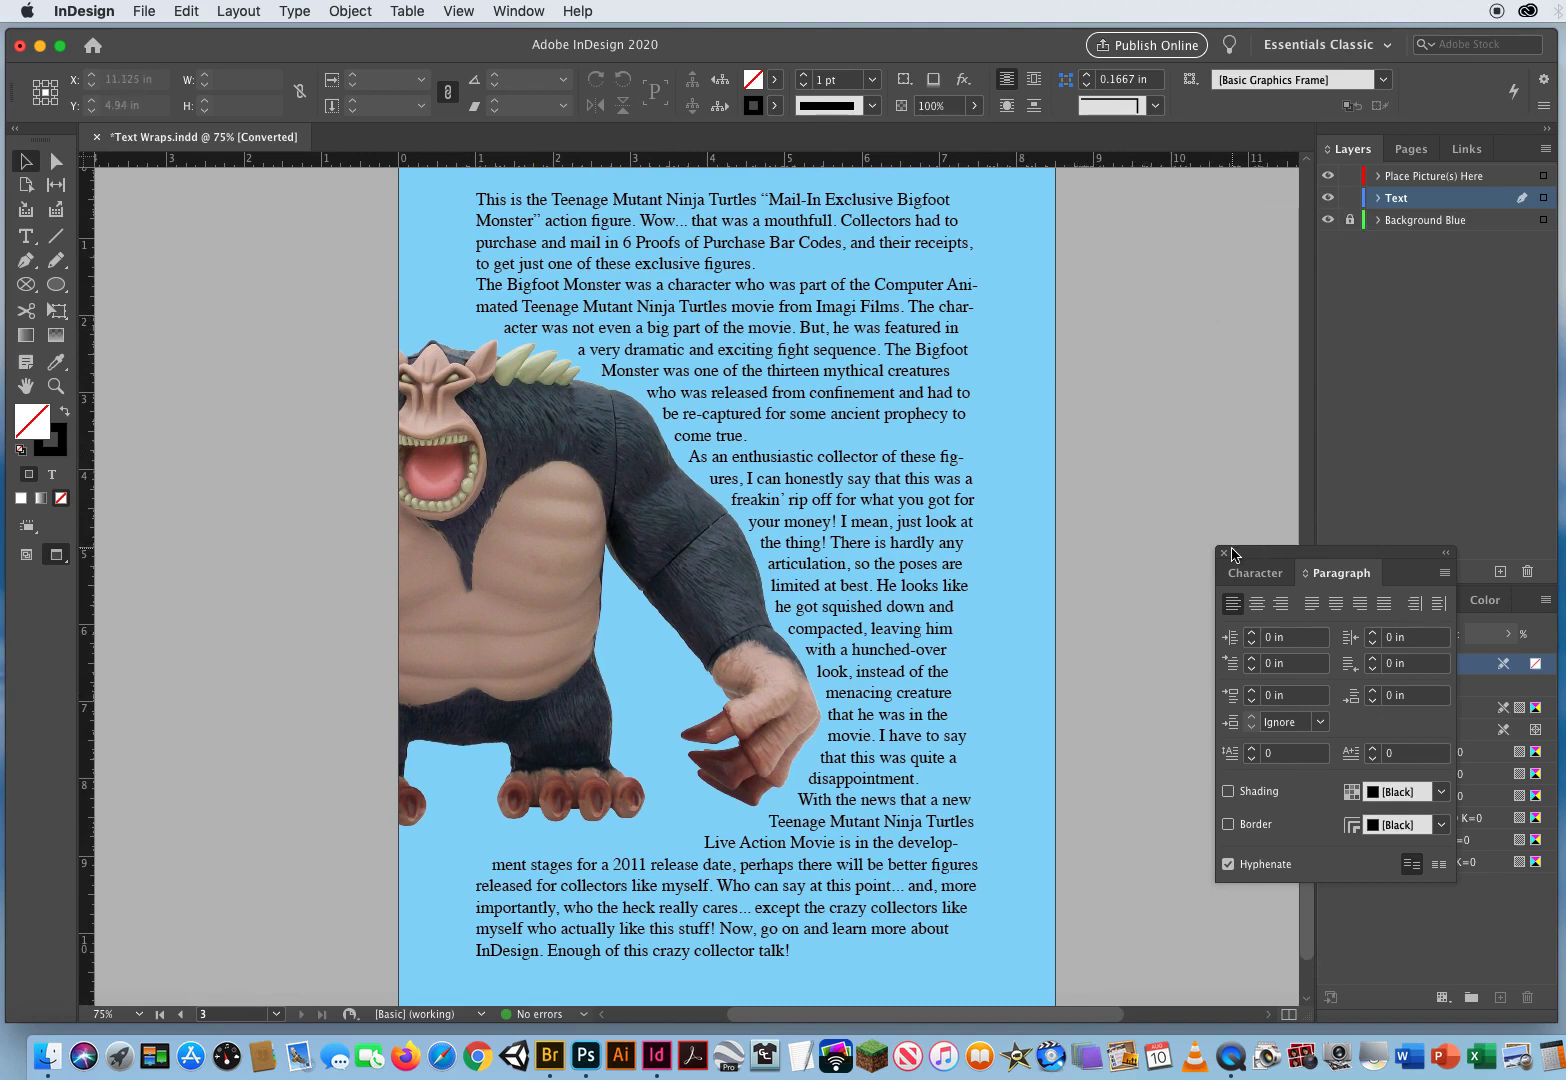
pyautogui.click(1223, 552)
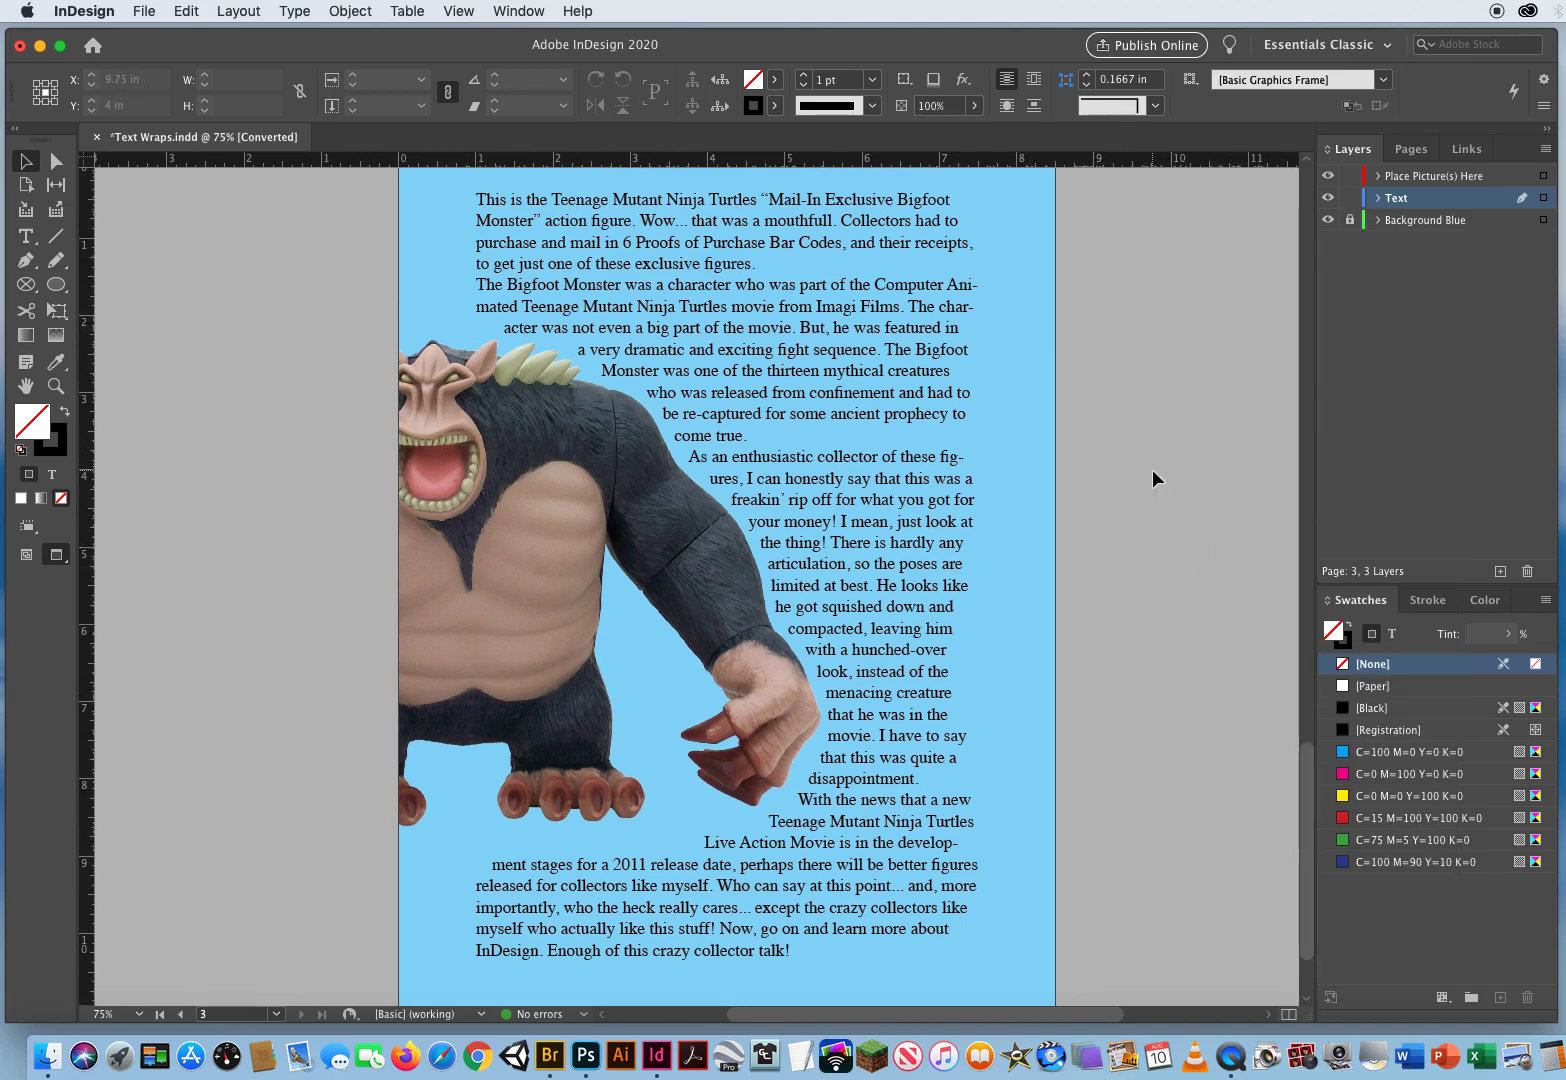
pyautogui.click(97, 138)
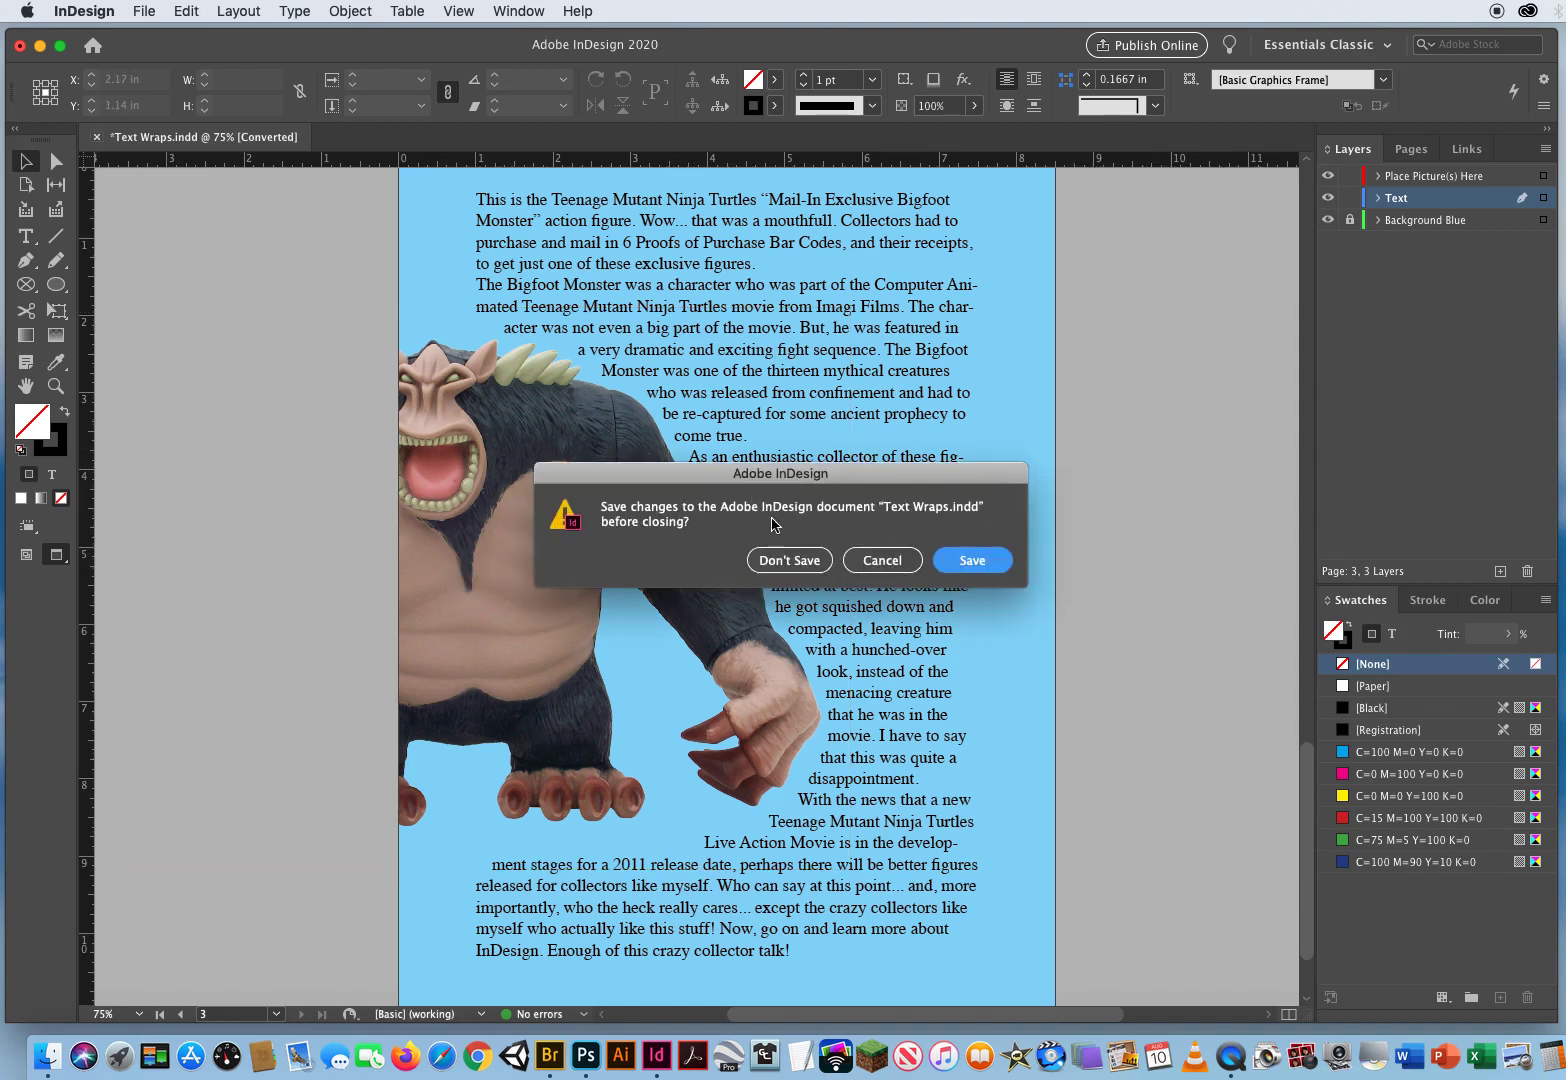